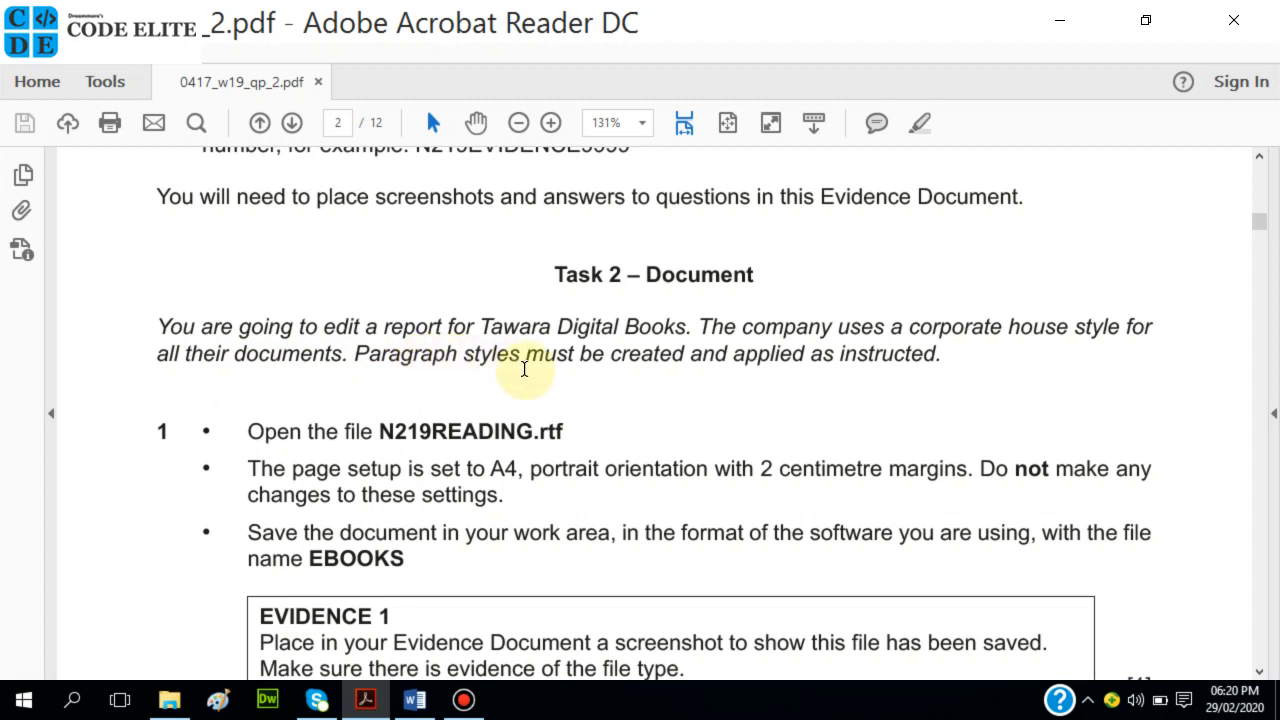
Open N219READING from the P 2 folder in File Explorer.
scroll(721, 364, "down", 2)
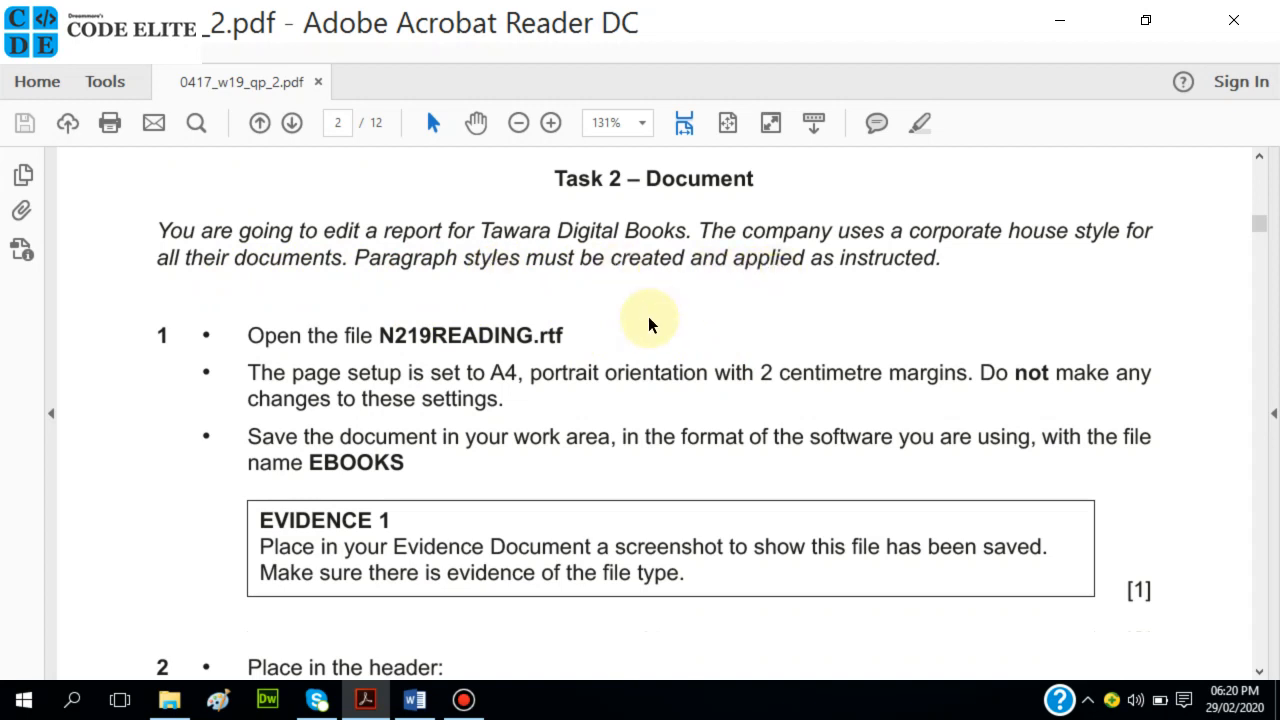
scroll(648, 323, "down", 1)
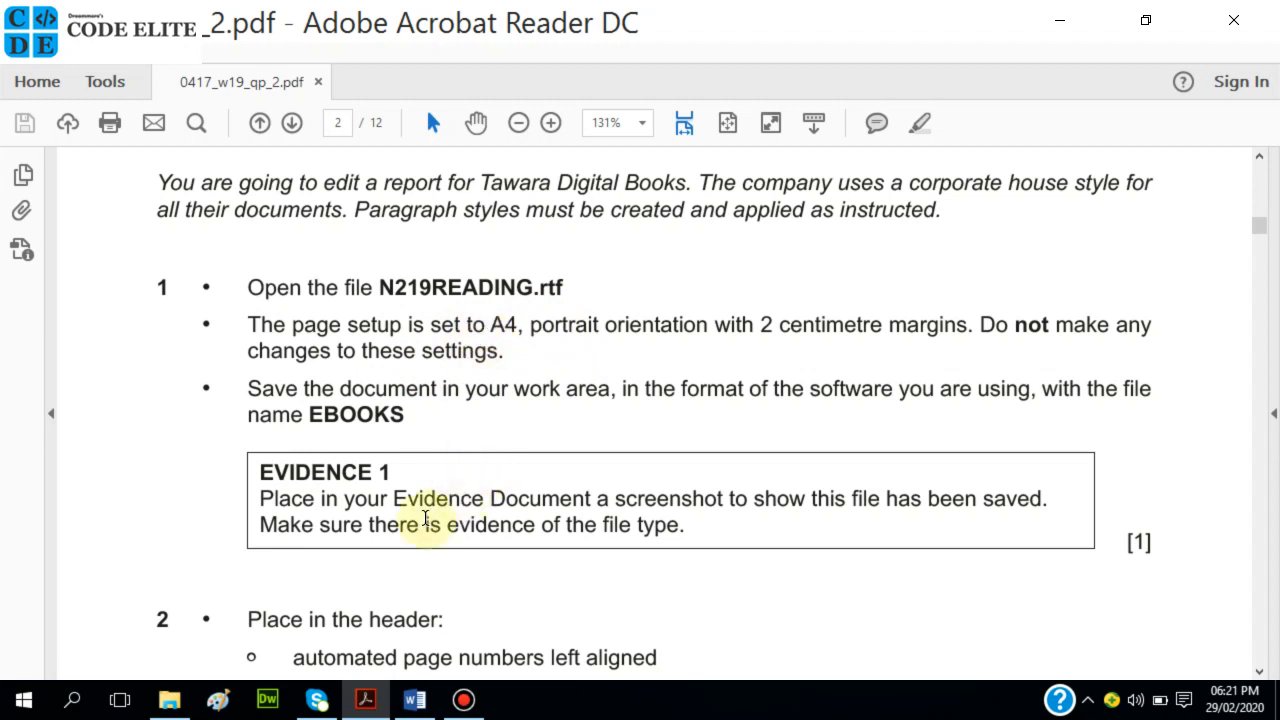
left_click(182, 708)
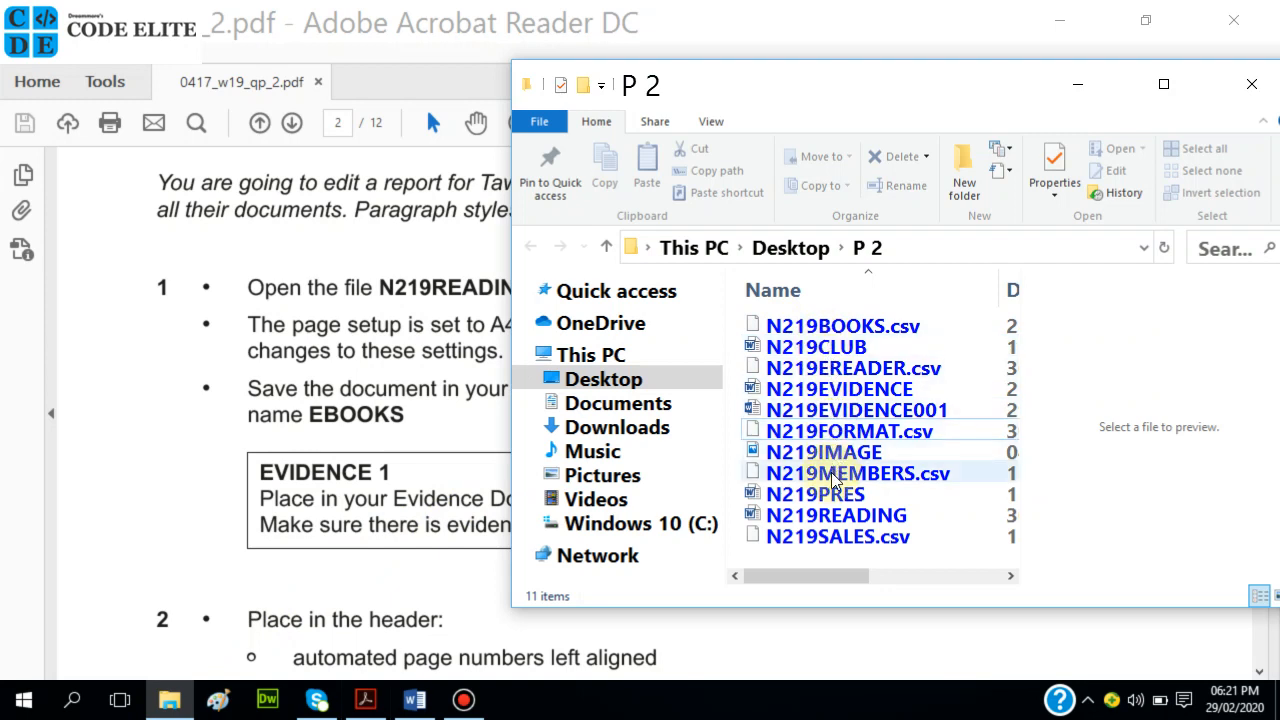
left_click(826, 520)
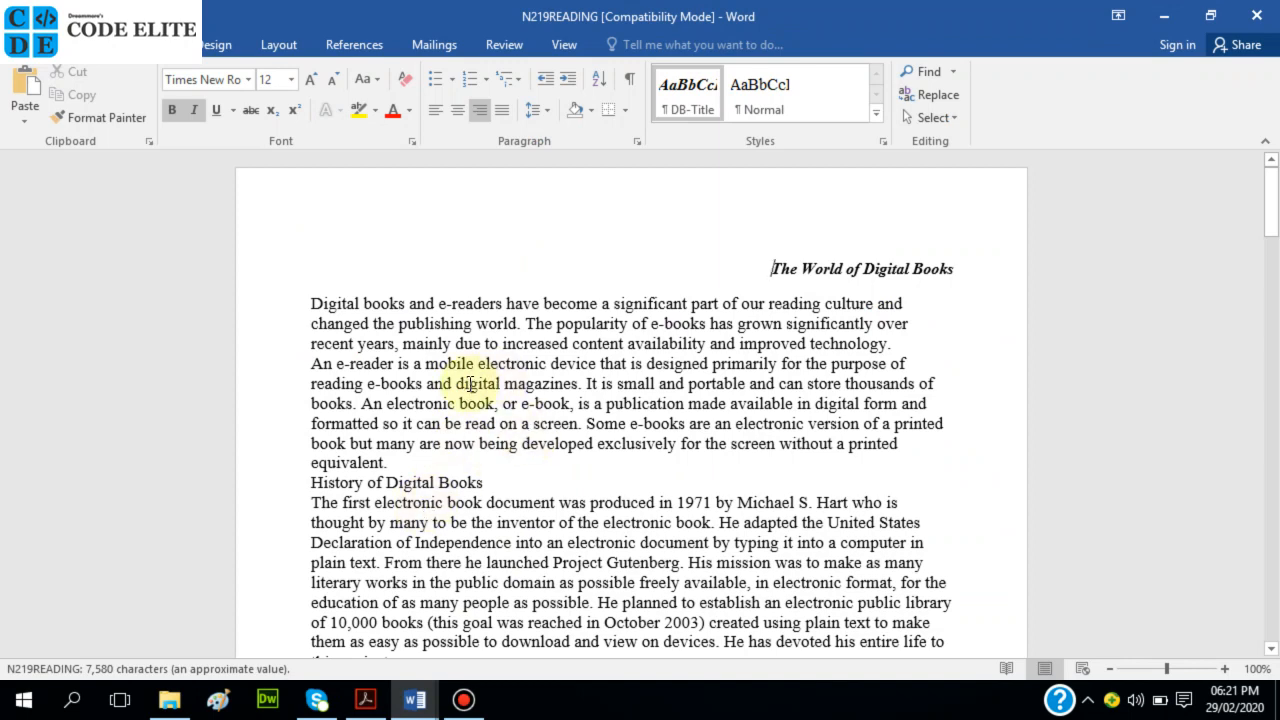
Check the exam paper, then bring N219READING to the front in Word.
left_click(373, 697)
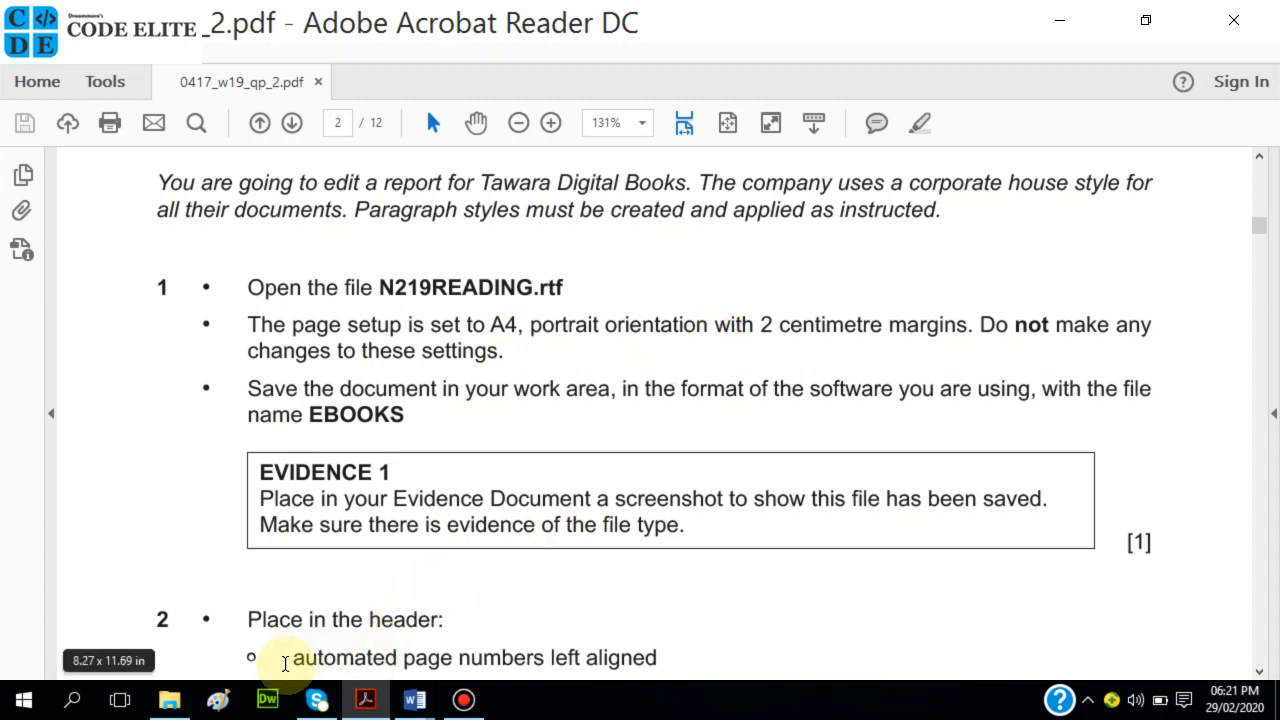
mouse_move(422, 708)
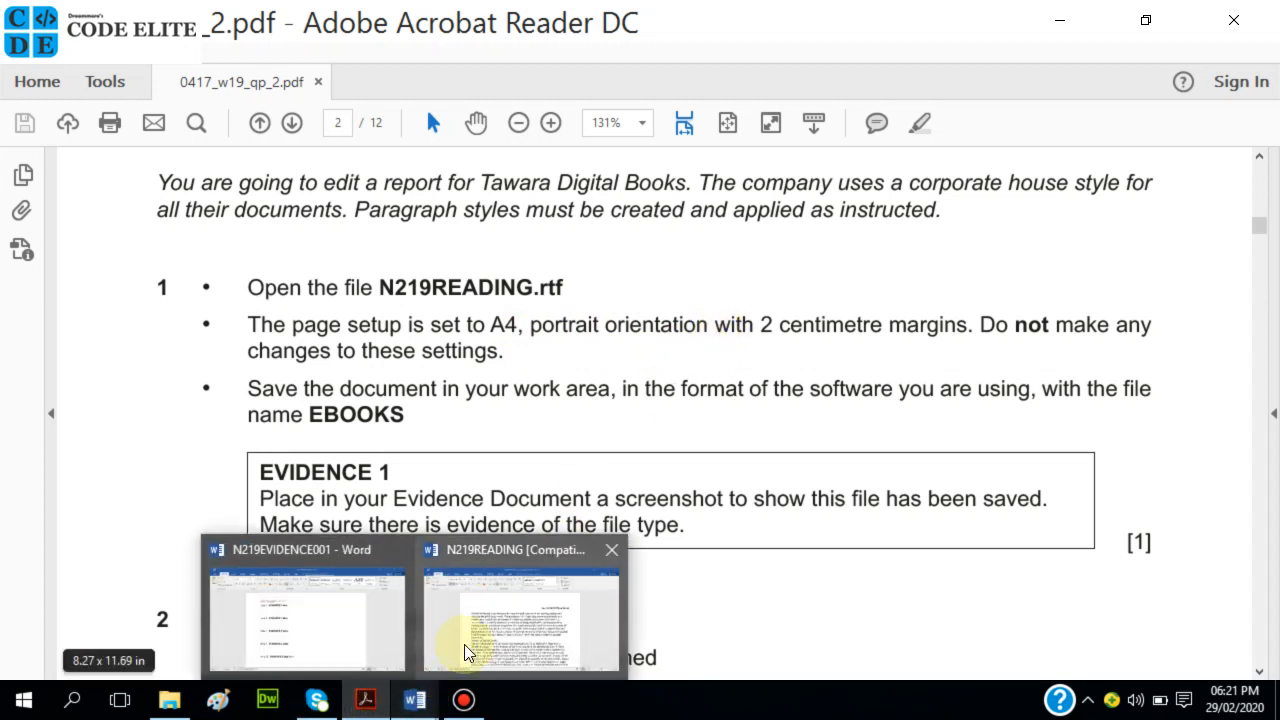
left_click(471, 645)
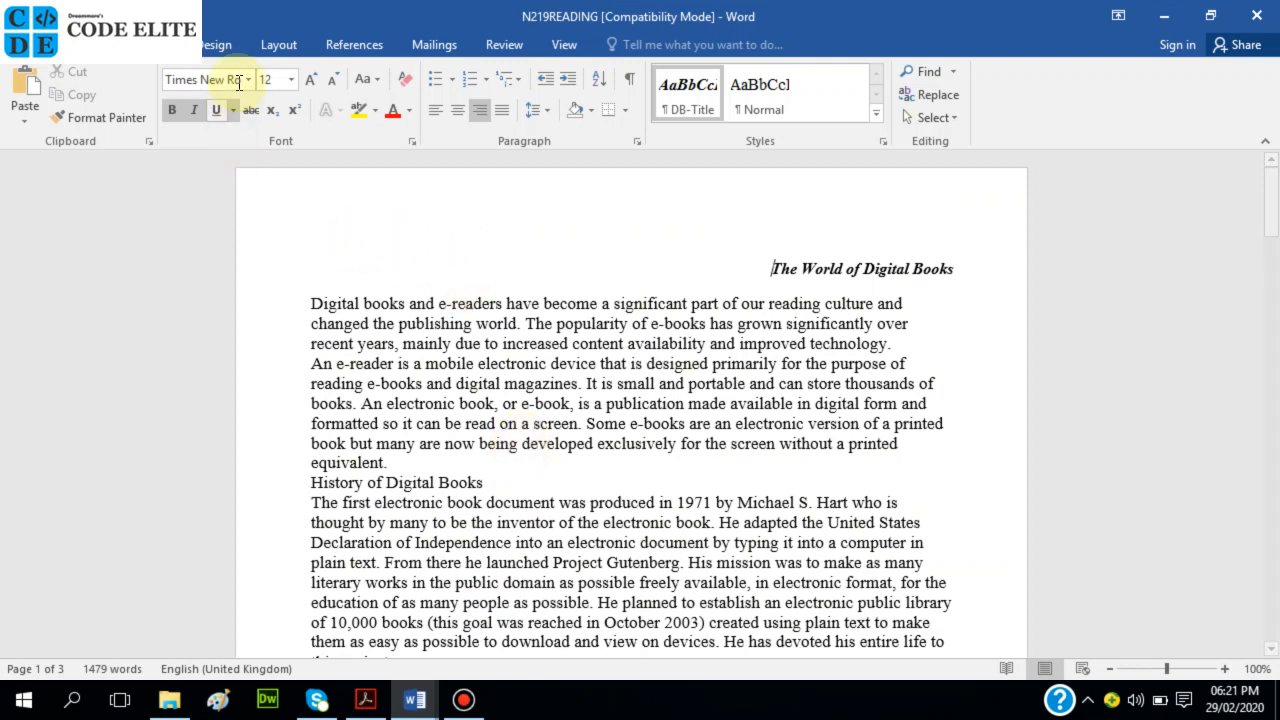
left_click(638, 141)
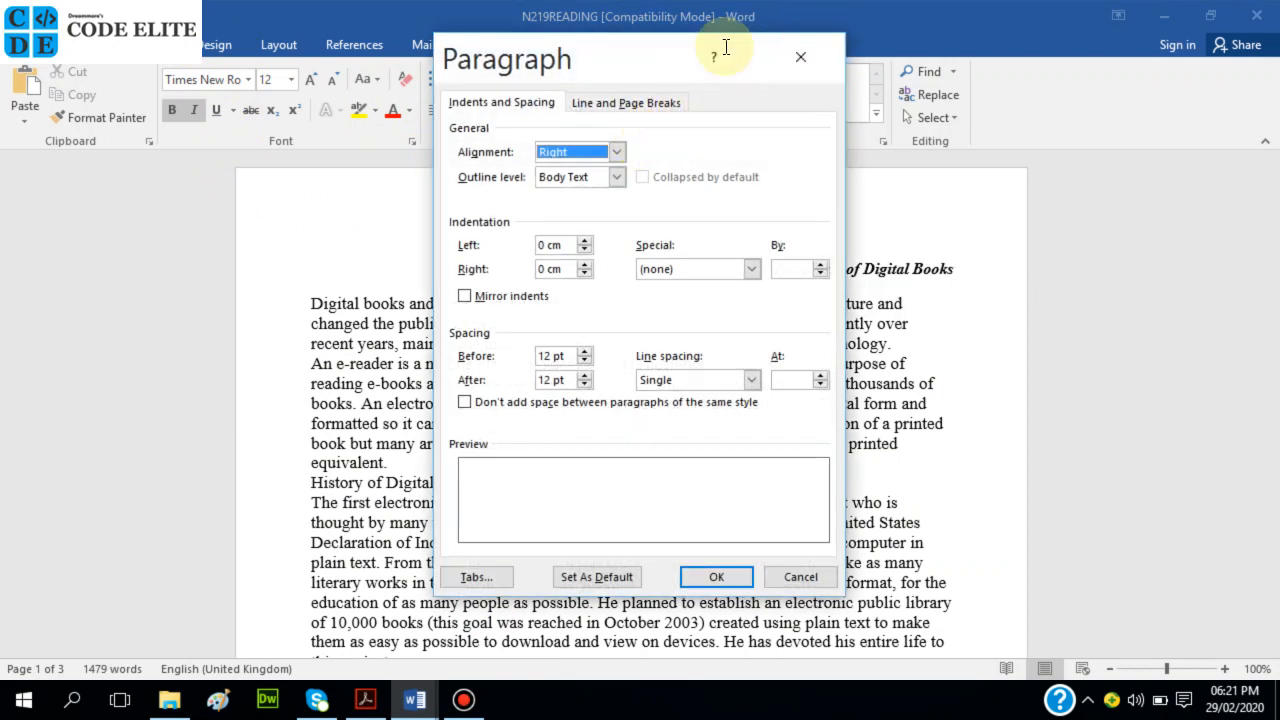
left_click(800, 56)
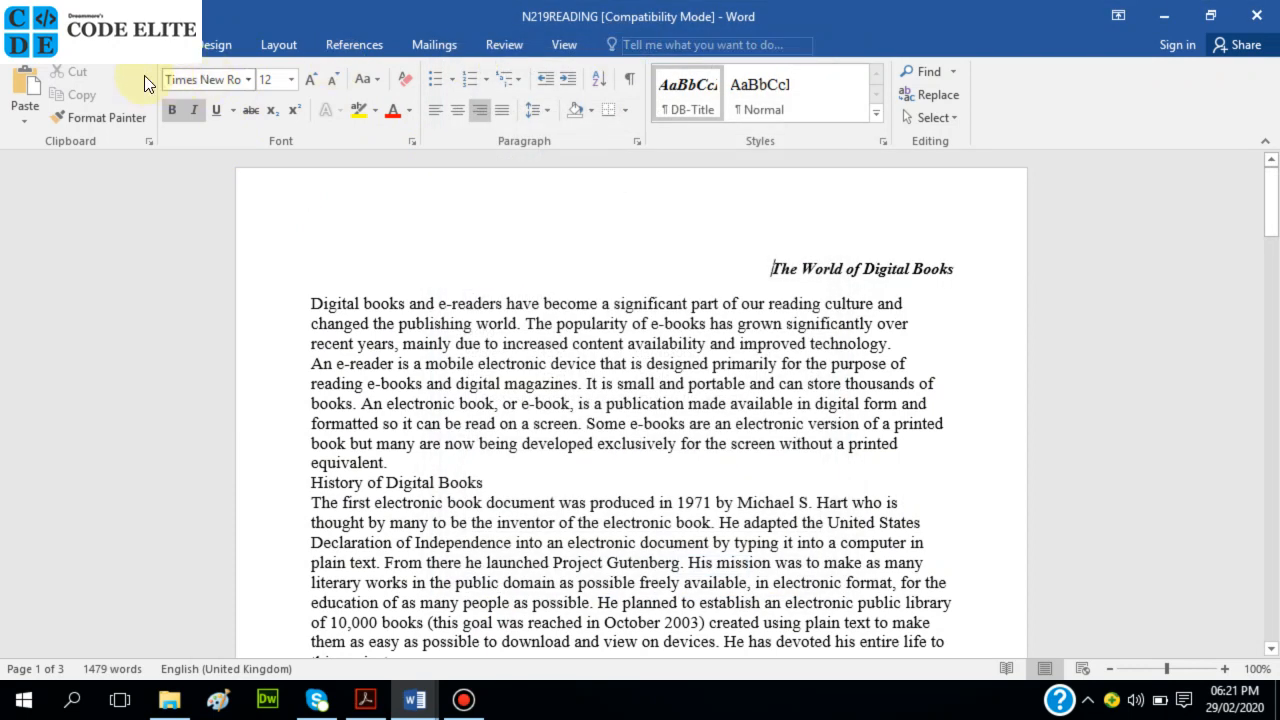
left_click(270, 48)
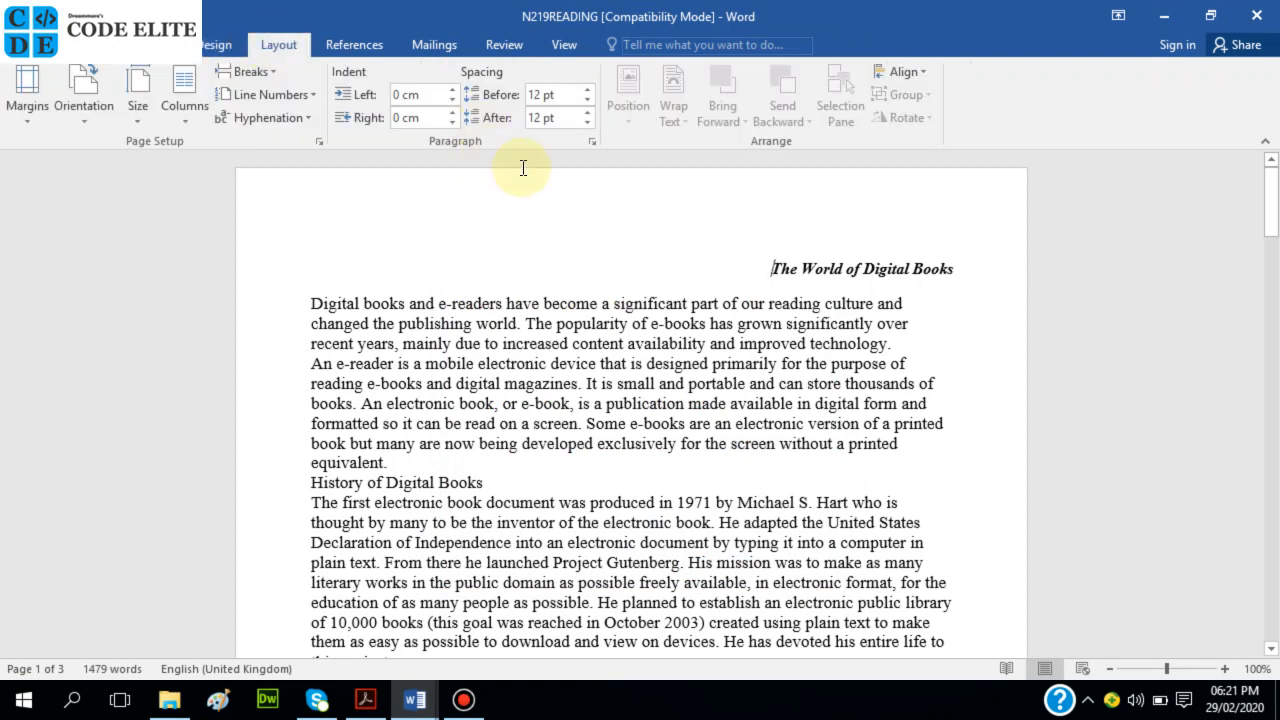
left_click(316, 142)
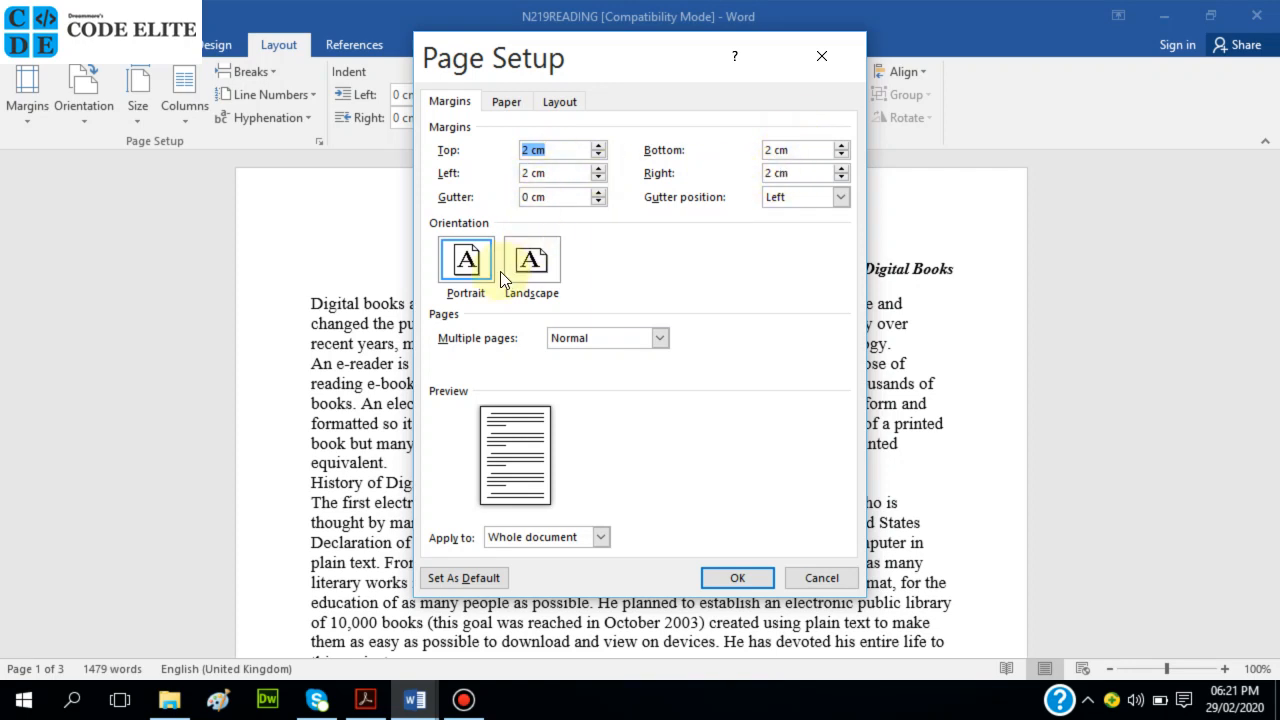
left_click(506, 101)
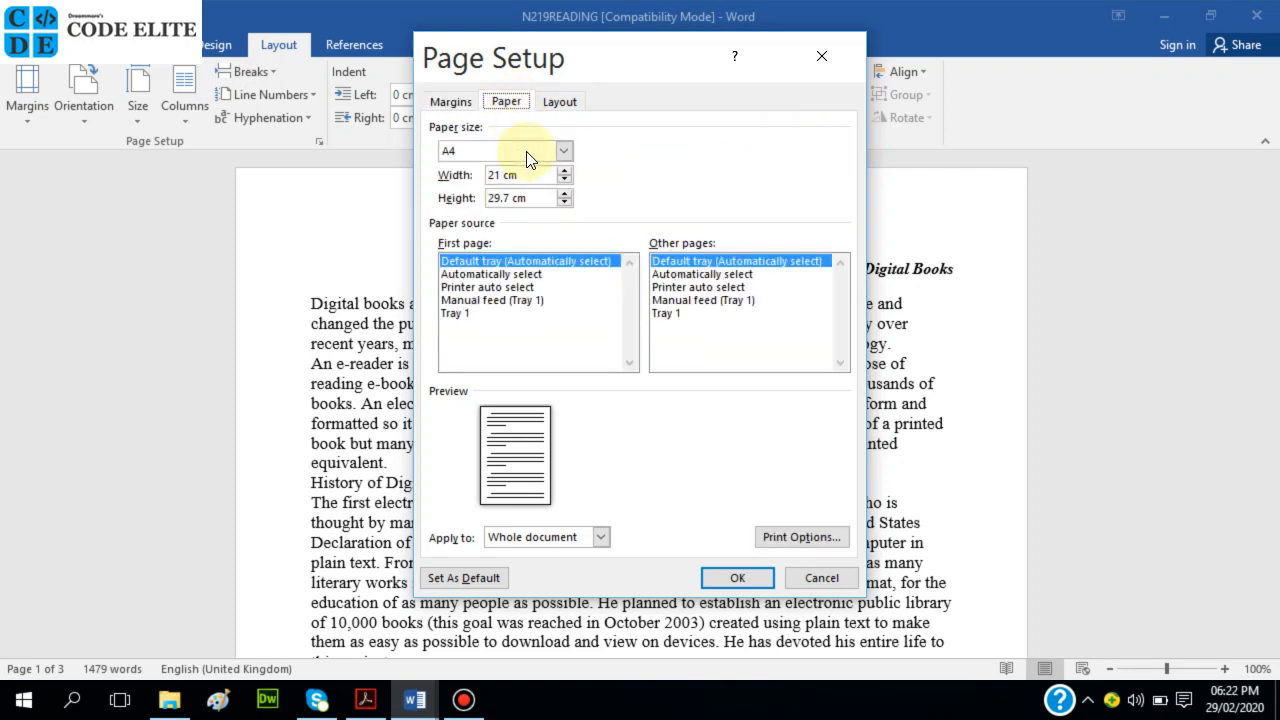
left_click(733, 584)
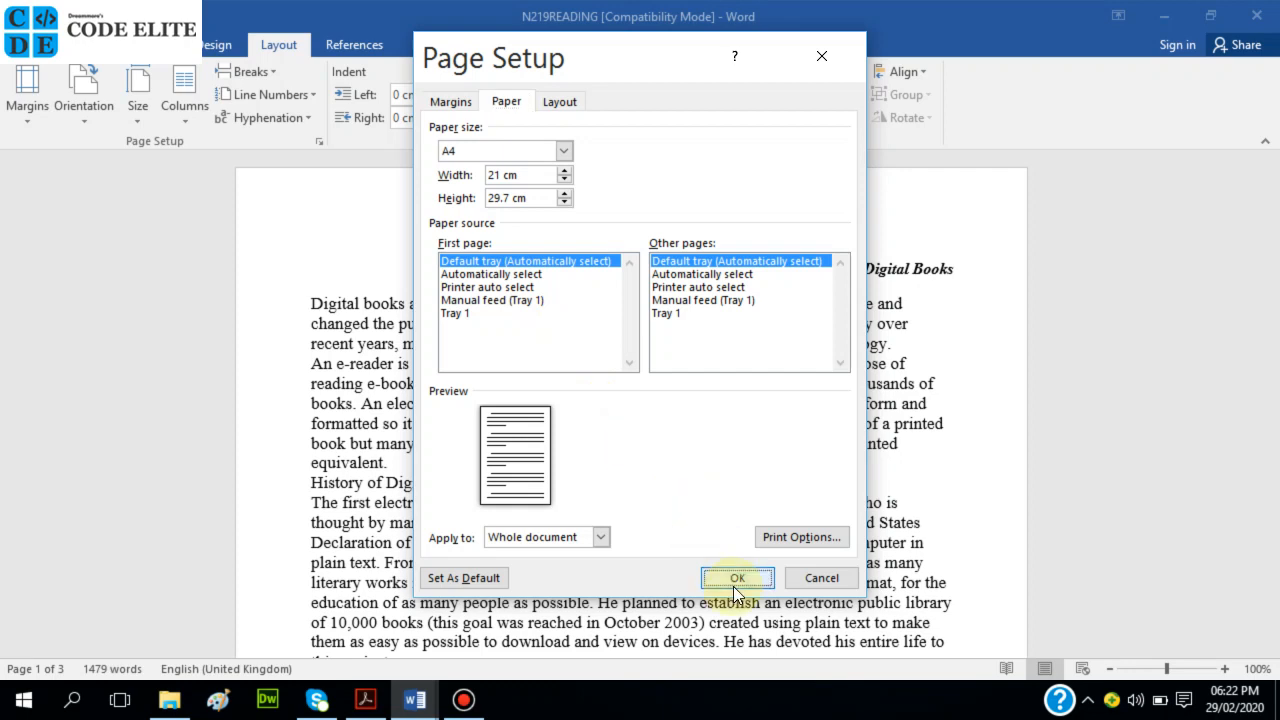
left_click(362, 704)
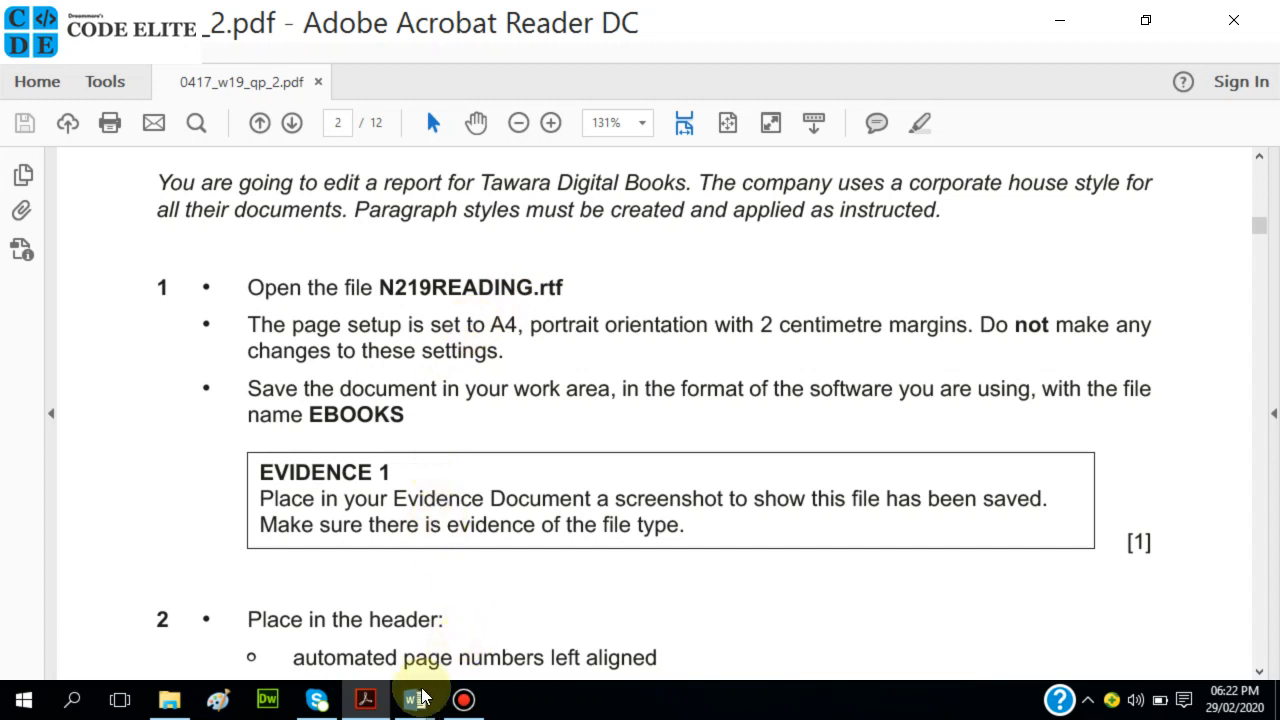
mouse_move(426, 692)
left_click(465, 618)
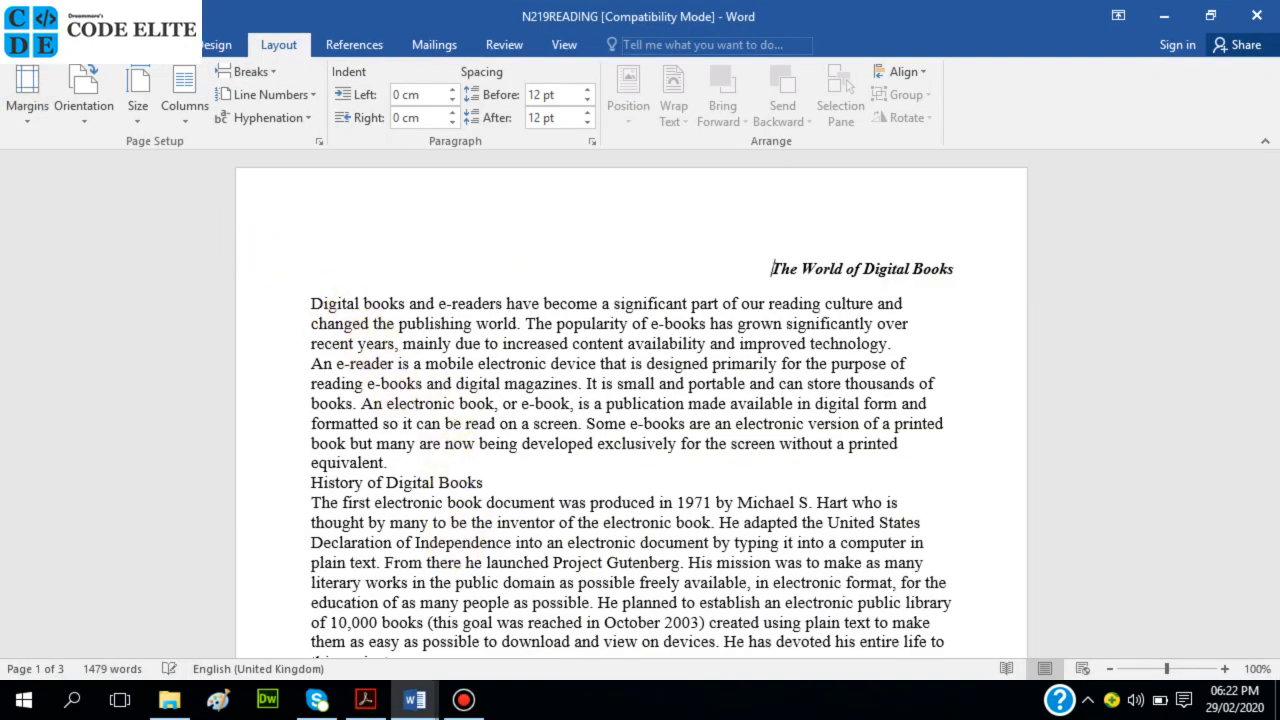
Save the document in the P 2 folder as EBOOKS in Word Document format, upgrading to the newest format.
left_click(20, 44)
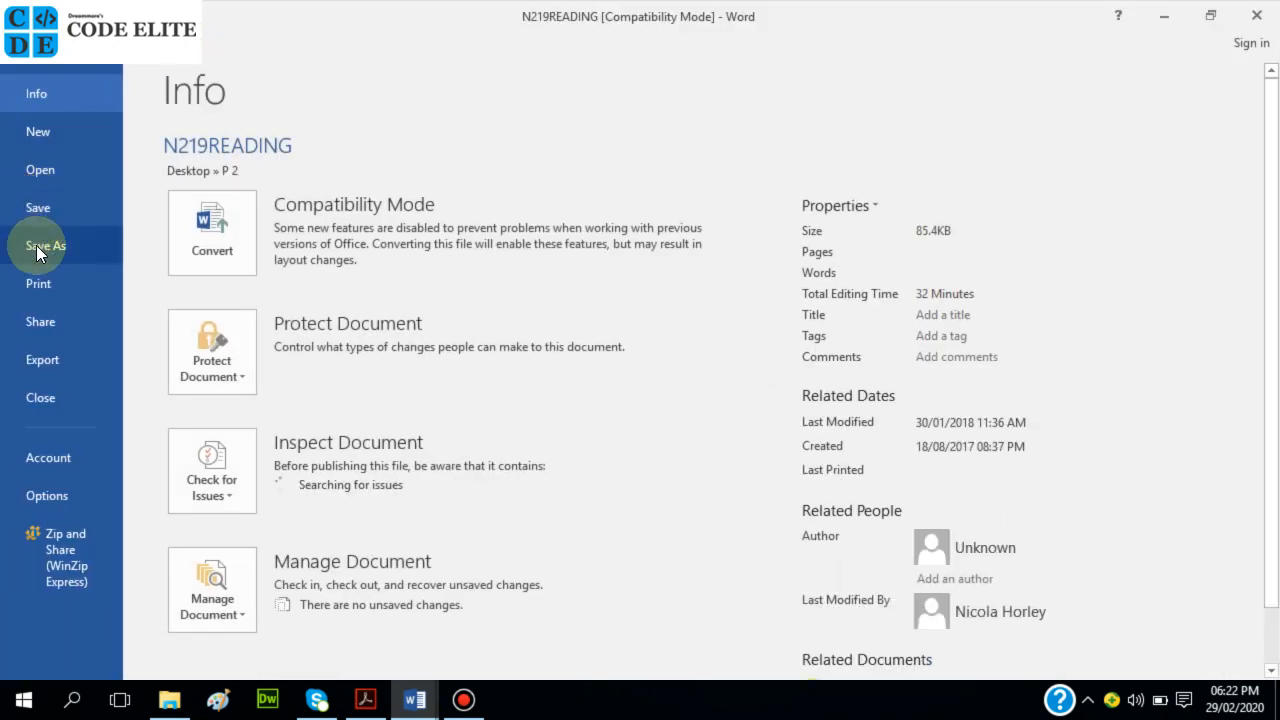
left_click(38, 247)
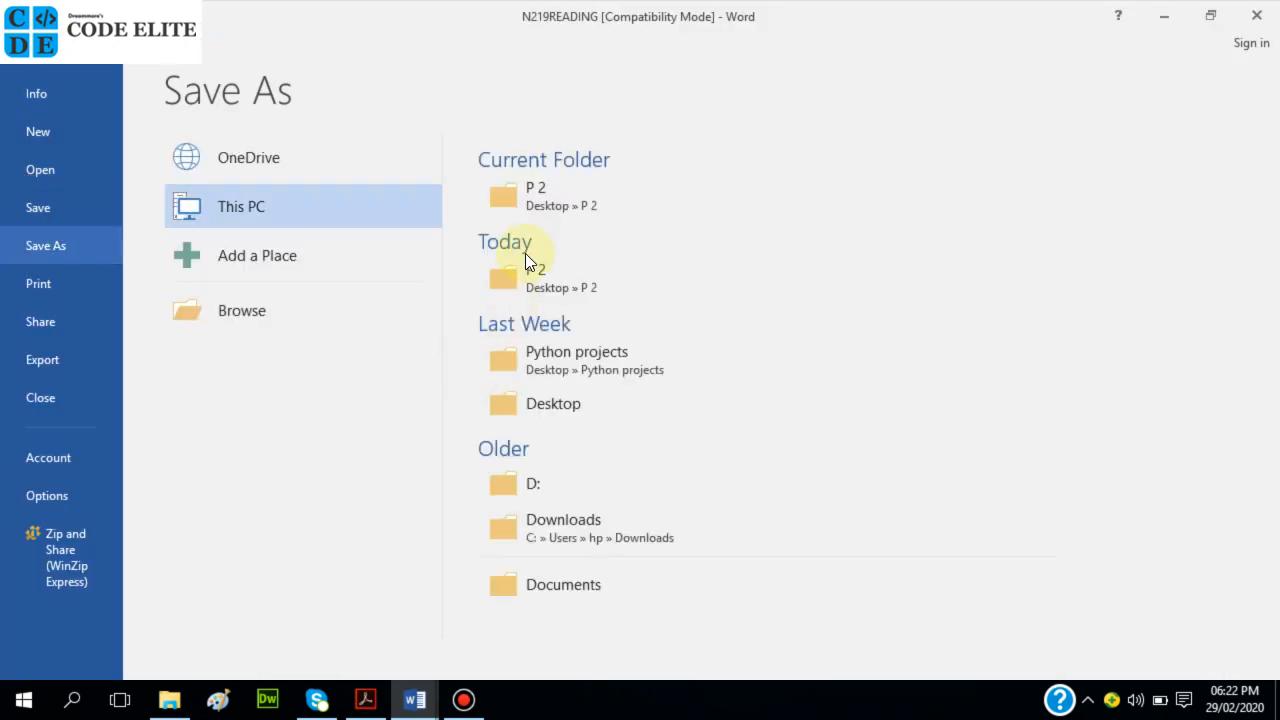
left_click(544, 210)
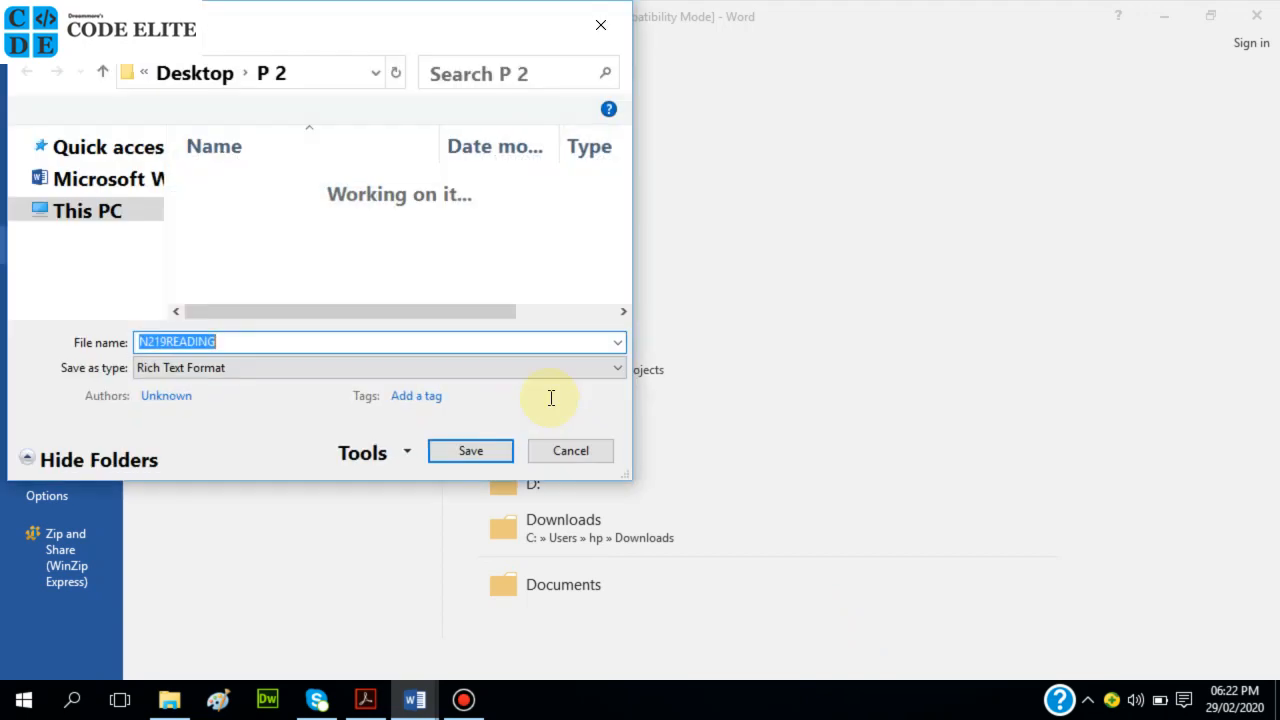
left_click(244, 341)
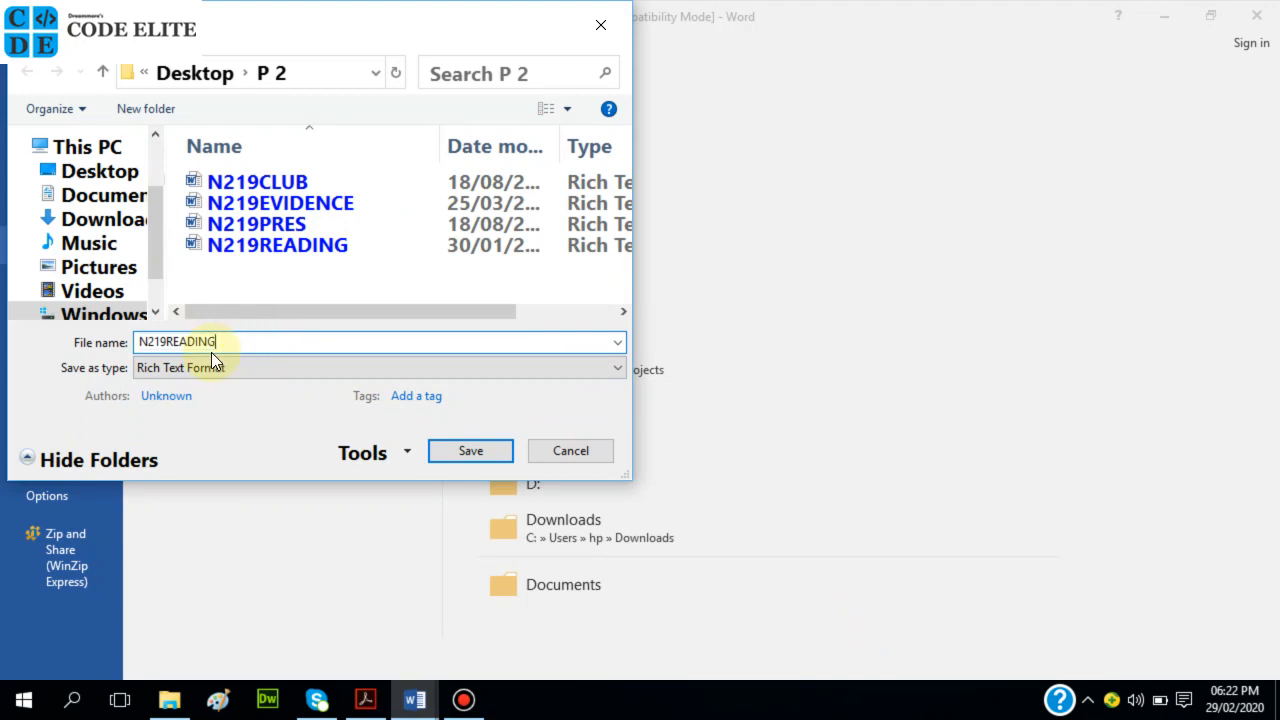
left_click_drag(223, 338, 118, 342)
type("EBOOKS")
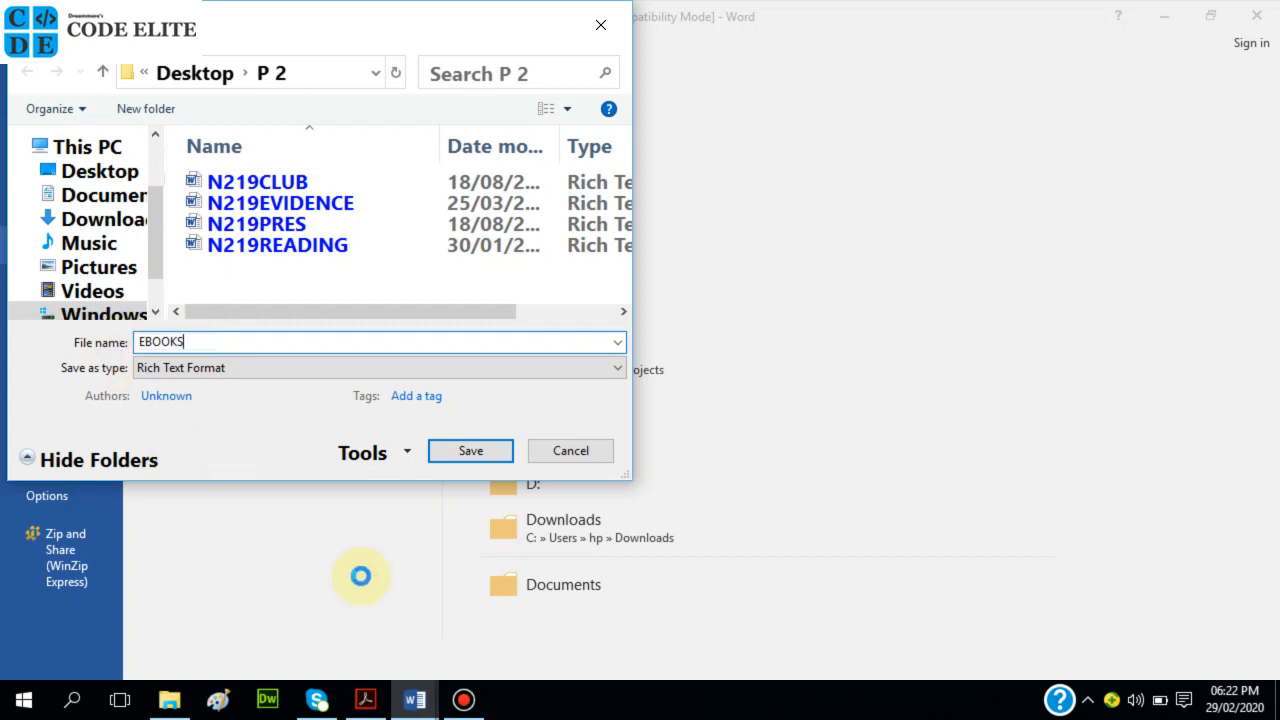
left_click(368, 700)
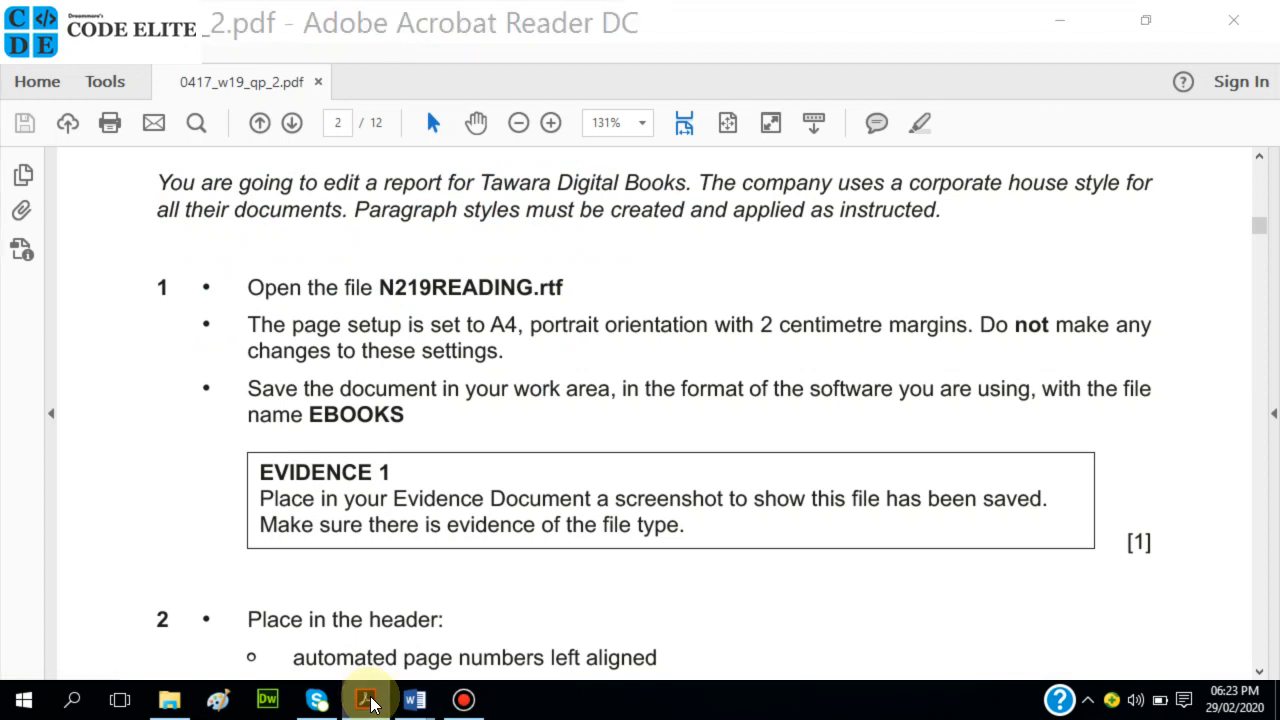
left_click(368, 700)
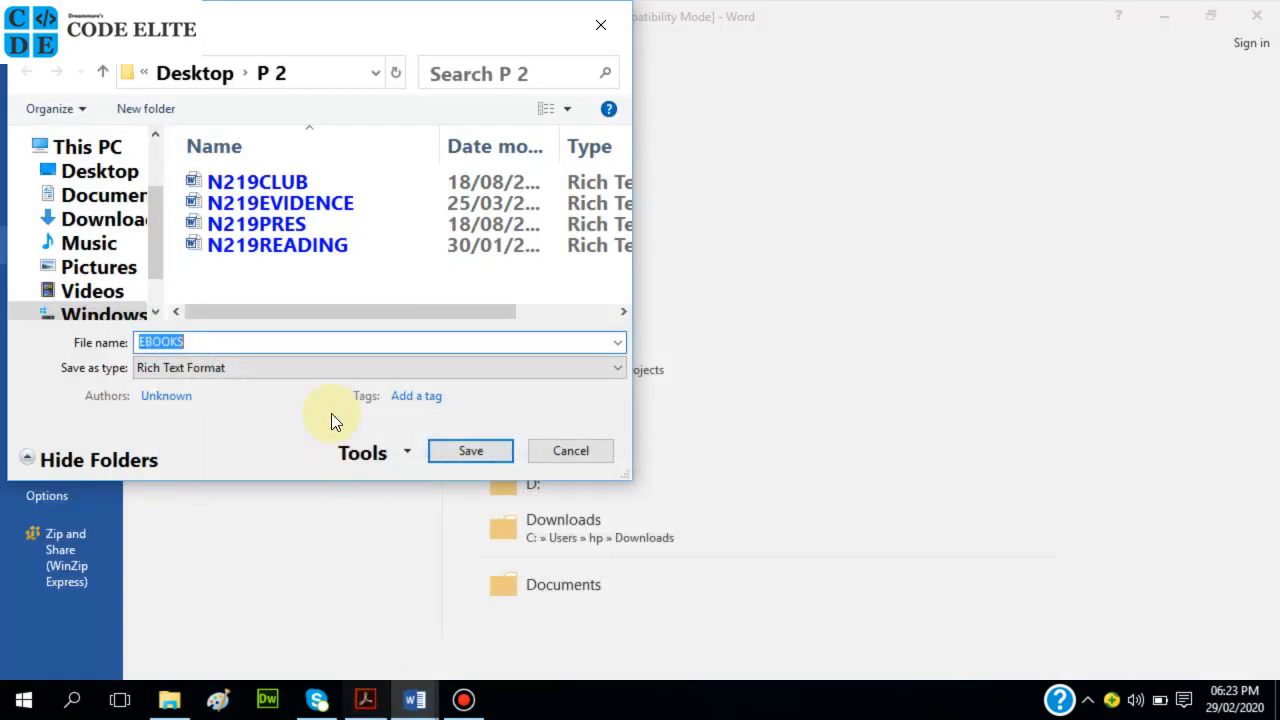
left_click(273, 368)
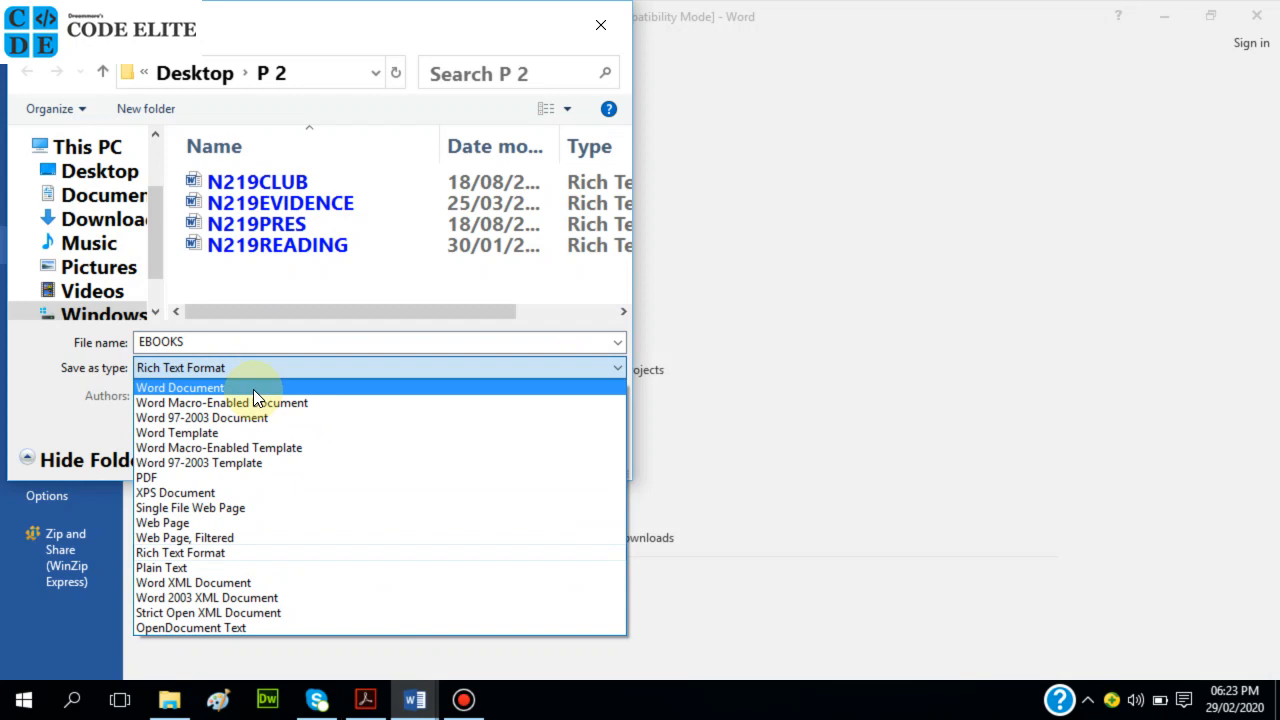
left_click(253, 389)
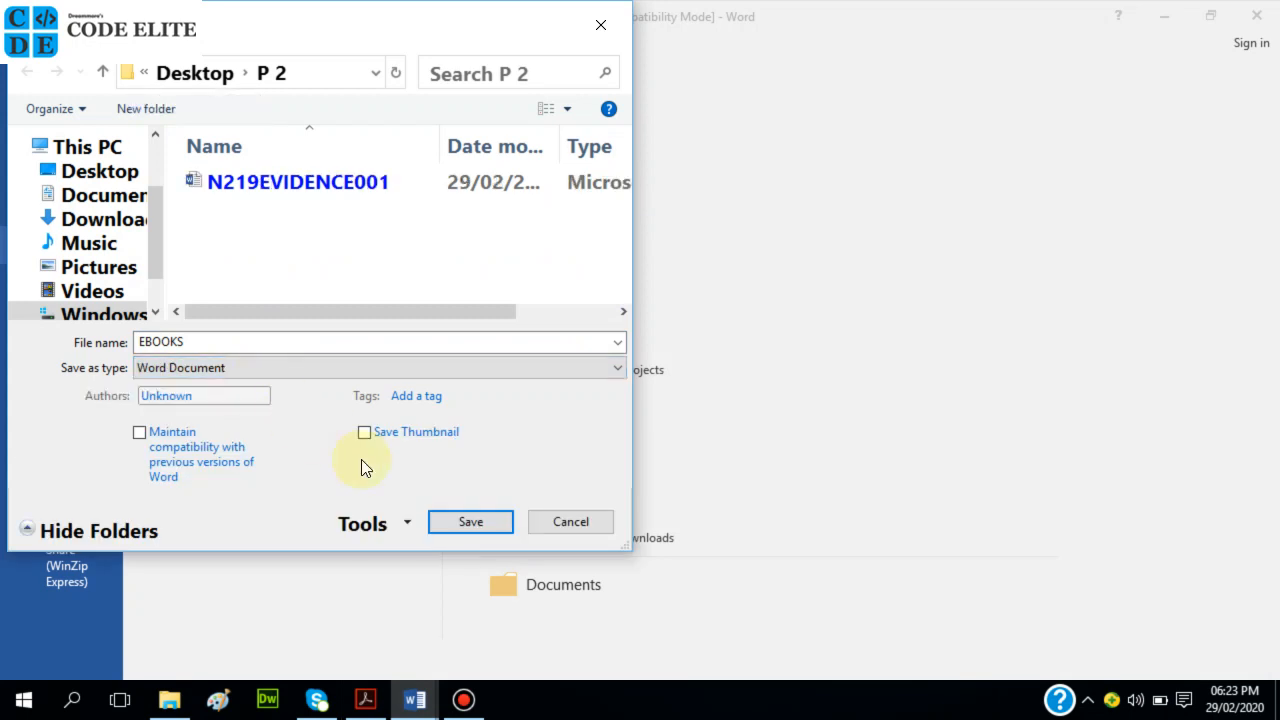
left_click(470, 522)
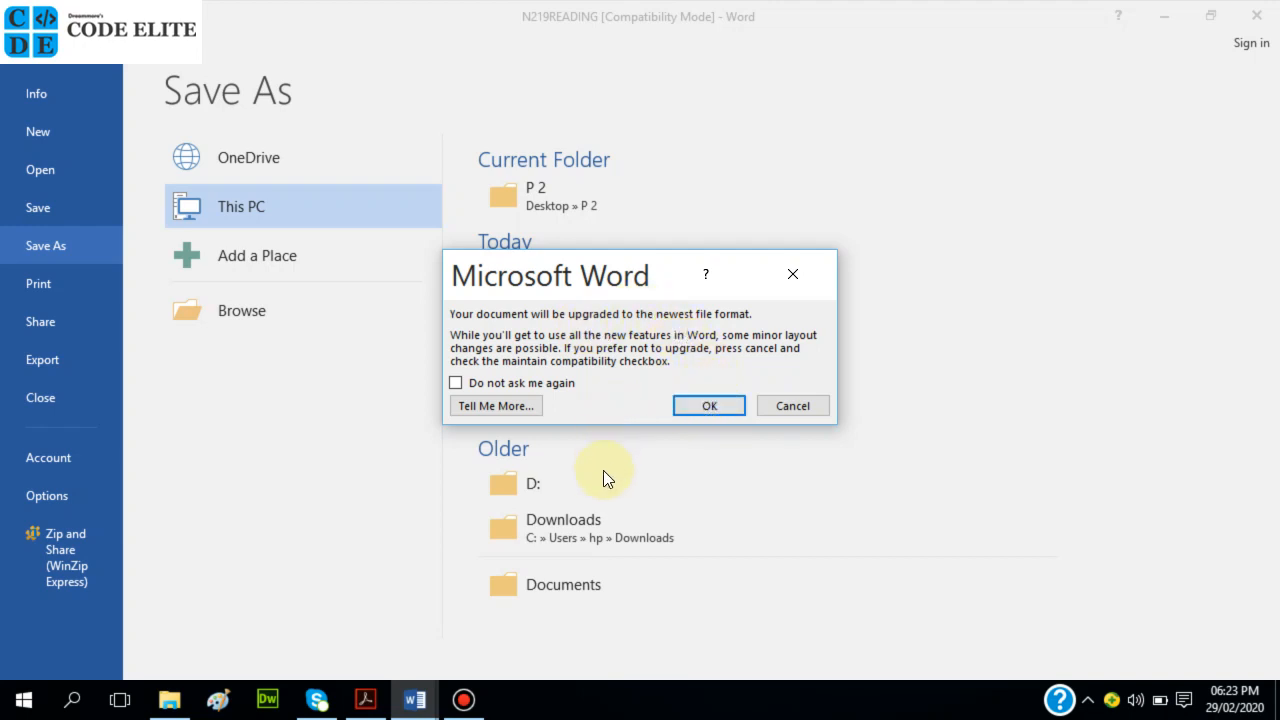
left_click(690, 402)
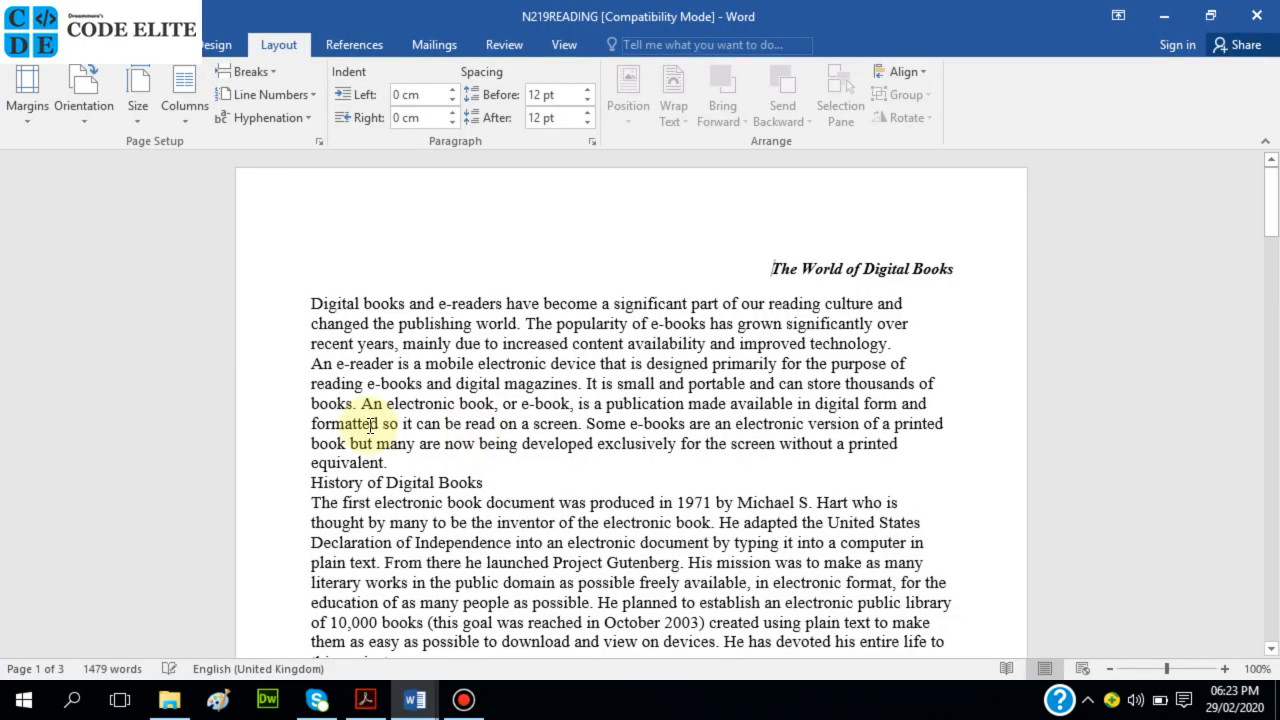
Maximise the P 2 folder window and widen its Type column so EBOOKS shows as Microsoft Word Document.
mouse_move(415, 703)
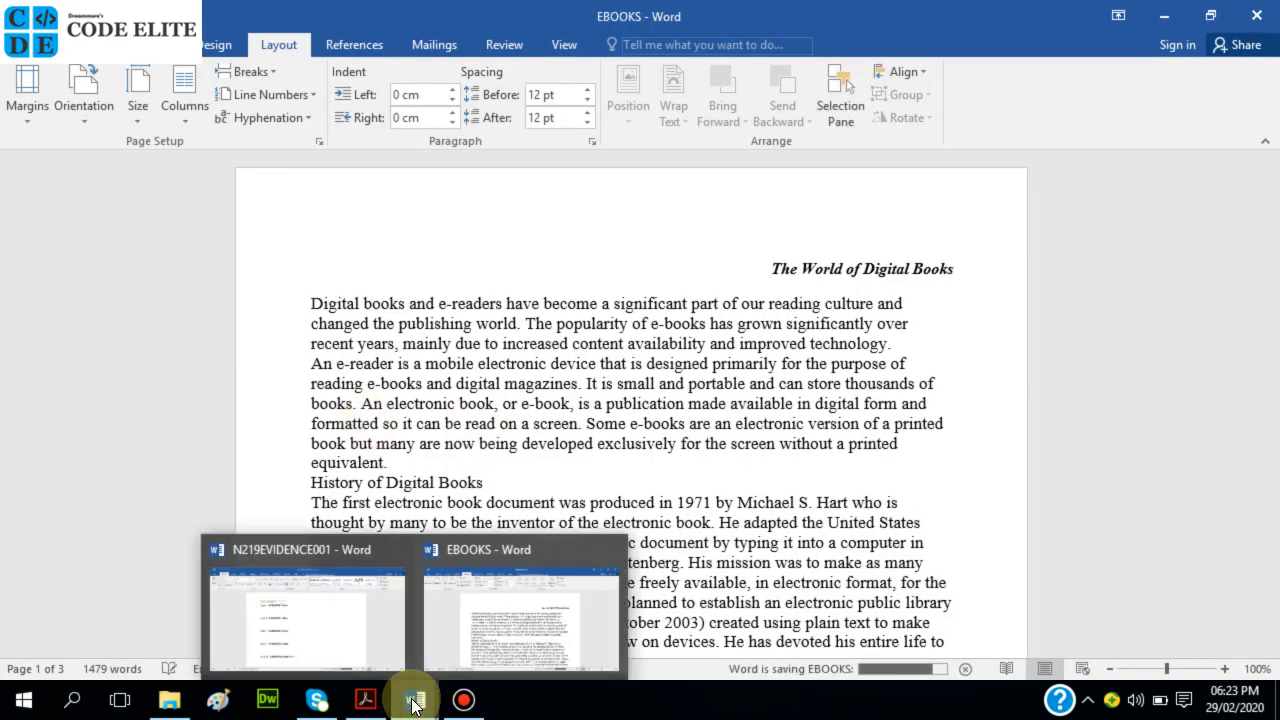
mouse_move(358, 690)
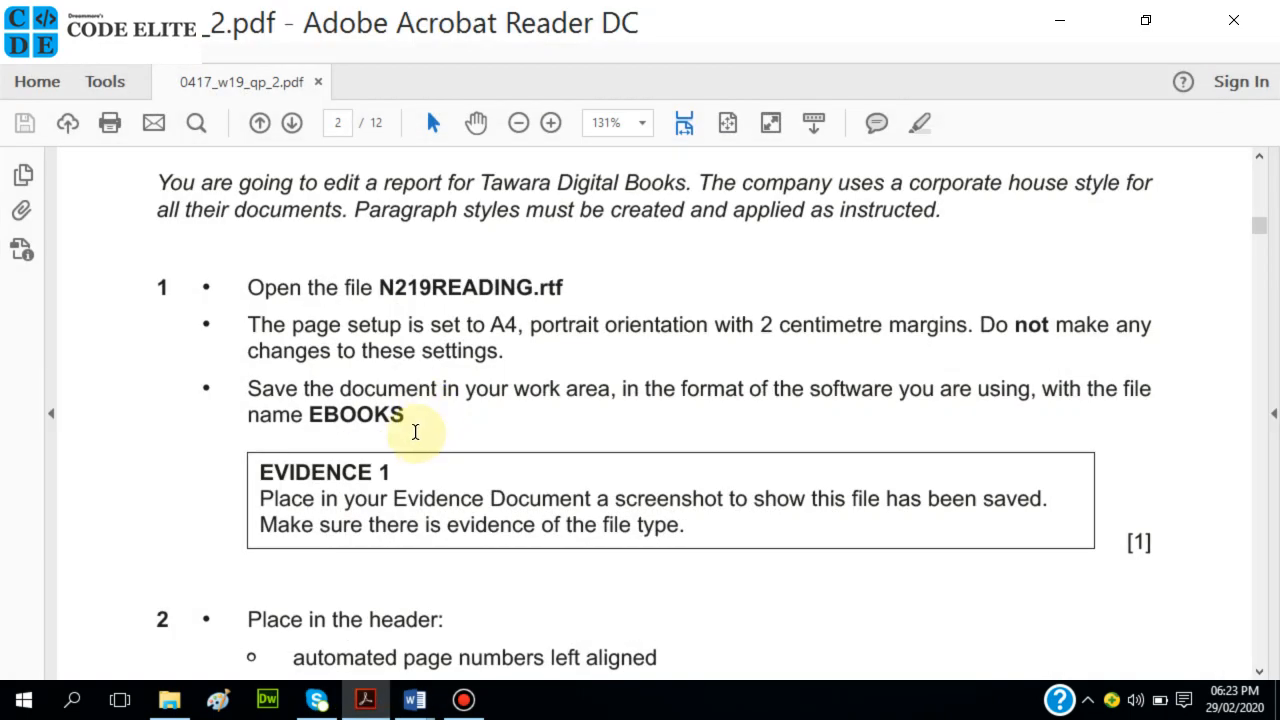
scroll(429, 449, "down", 1)
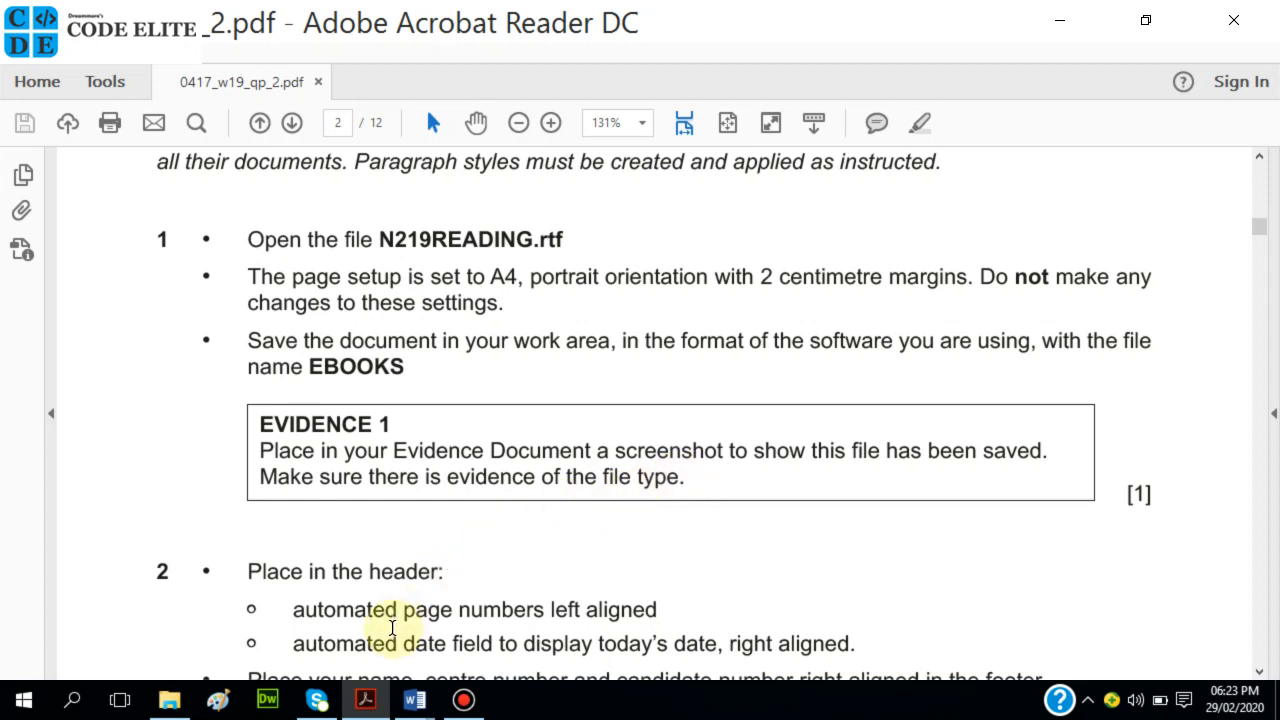
left_click(168, 700)
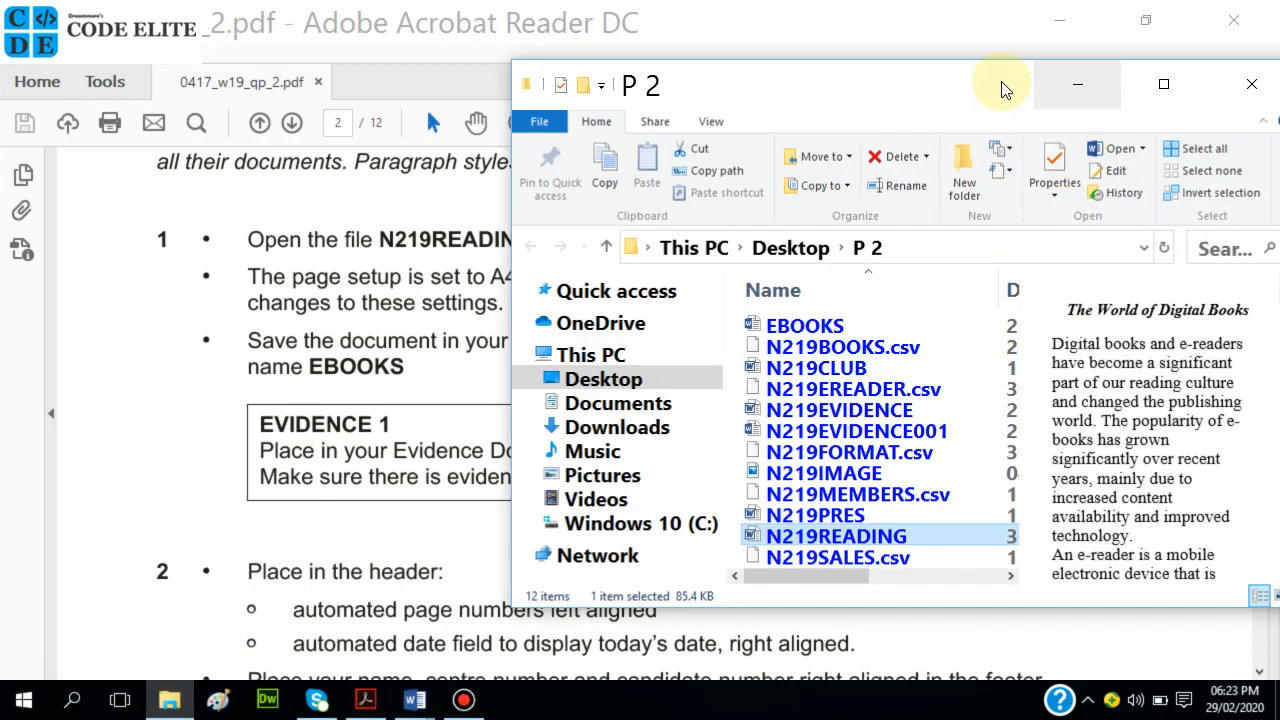
left_click_drag(976, 94, 868, 100)
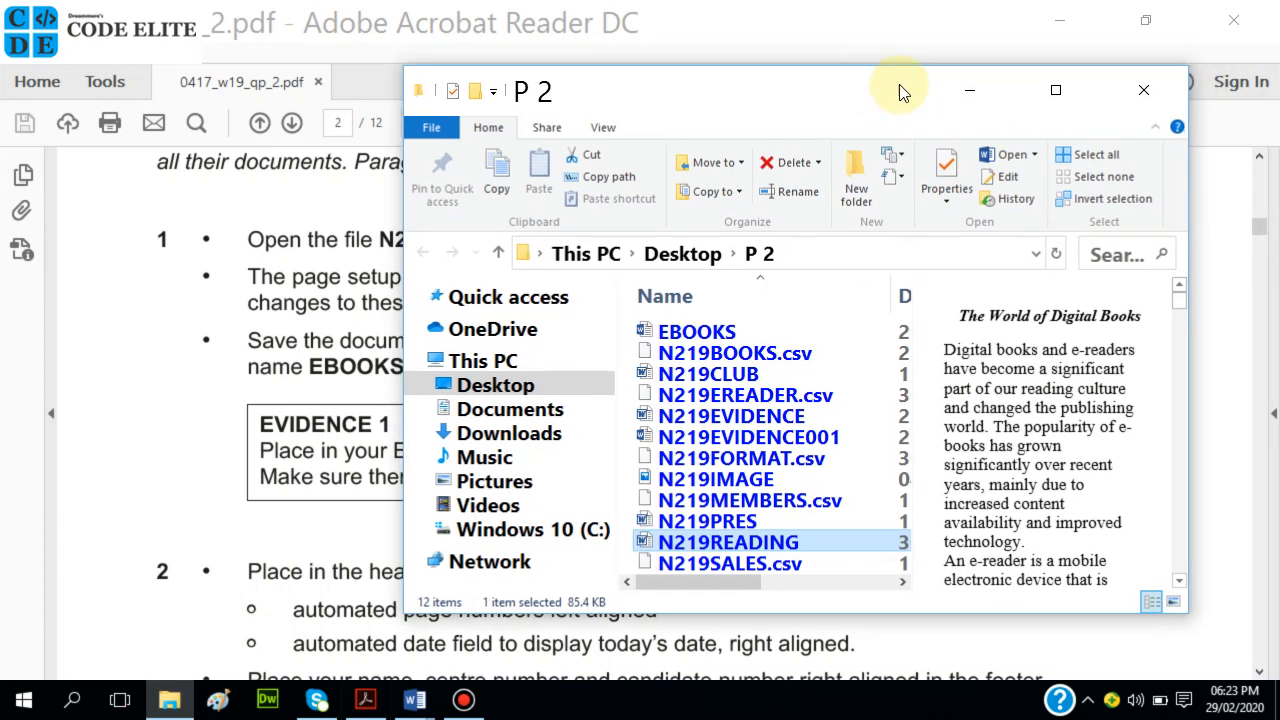
left_click(1057, 91)
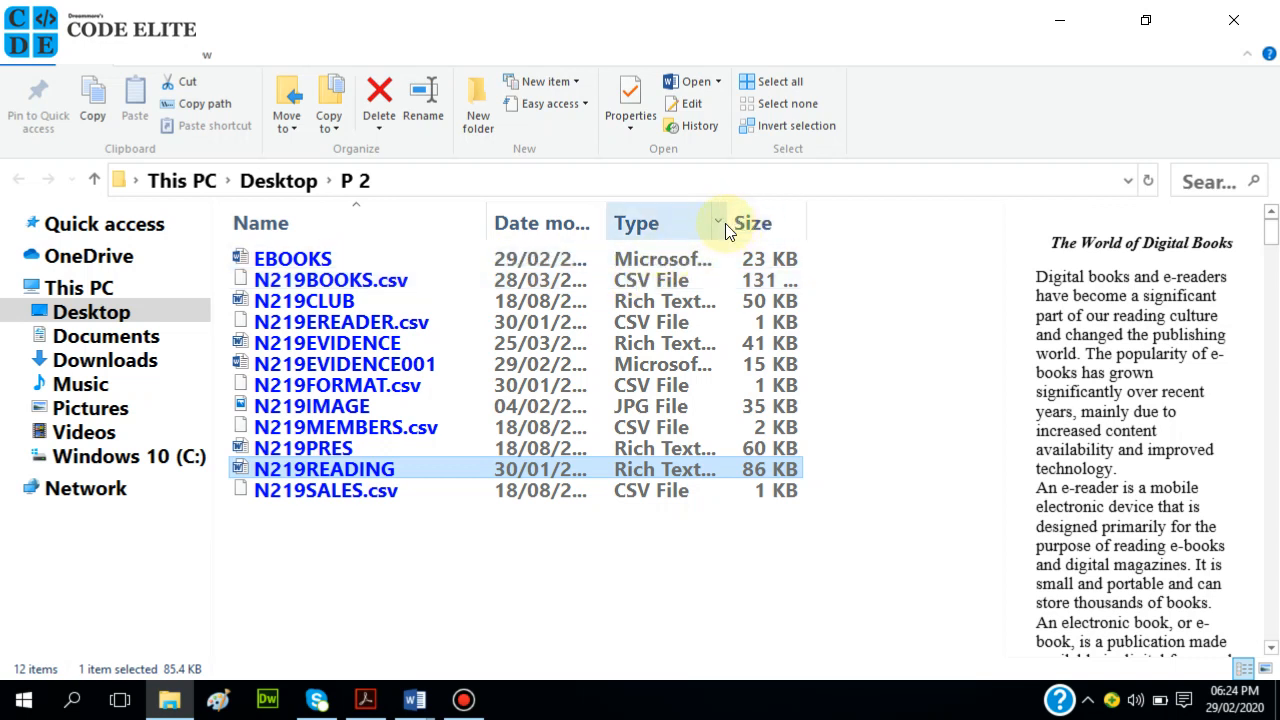
left_click_drag(730, 207, 853, 211)
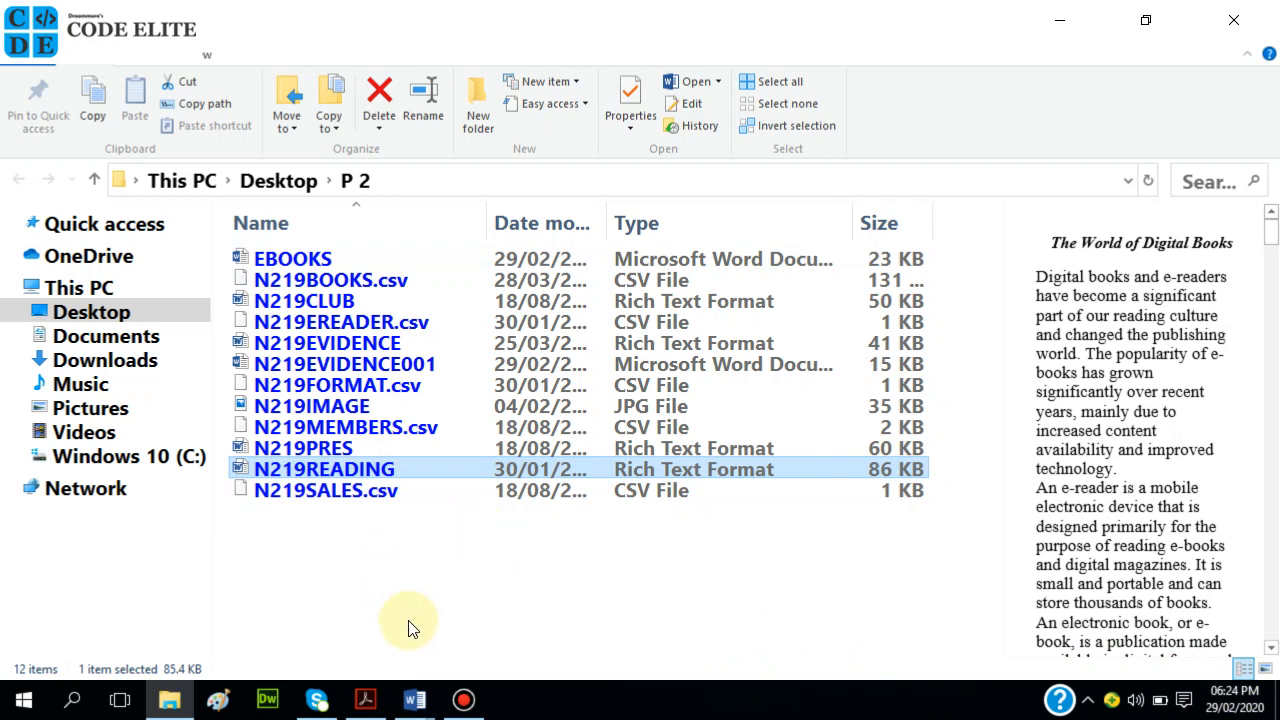
mouse_move(318, 698)
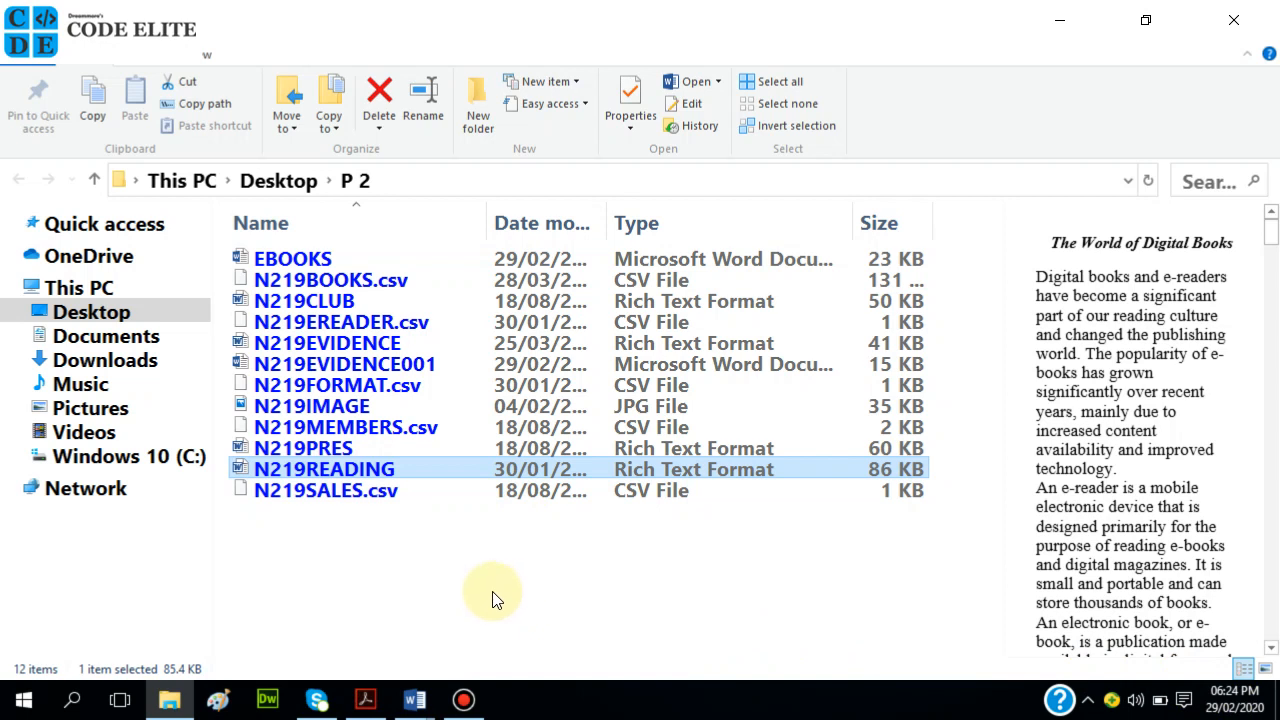
left_click(76, 703)
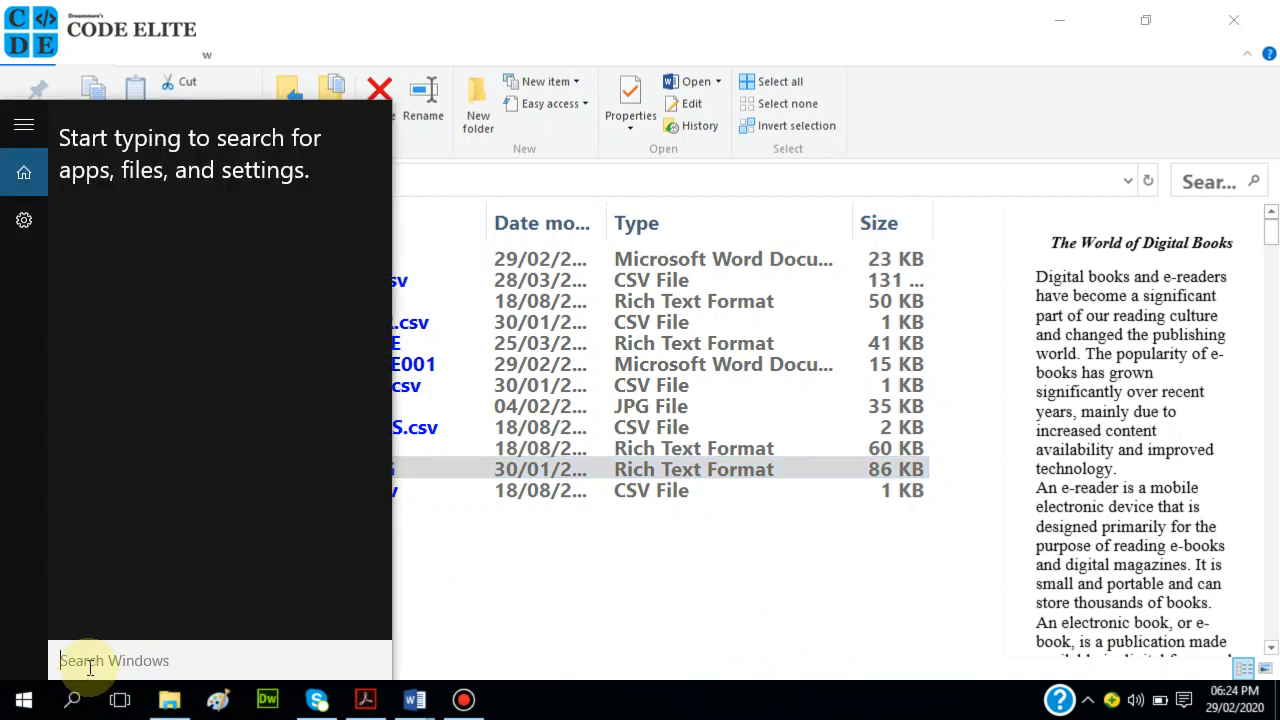
Snip the EBOOKS file row, including its Word Document type, with Snipping Tool.
type("SNIPP")
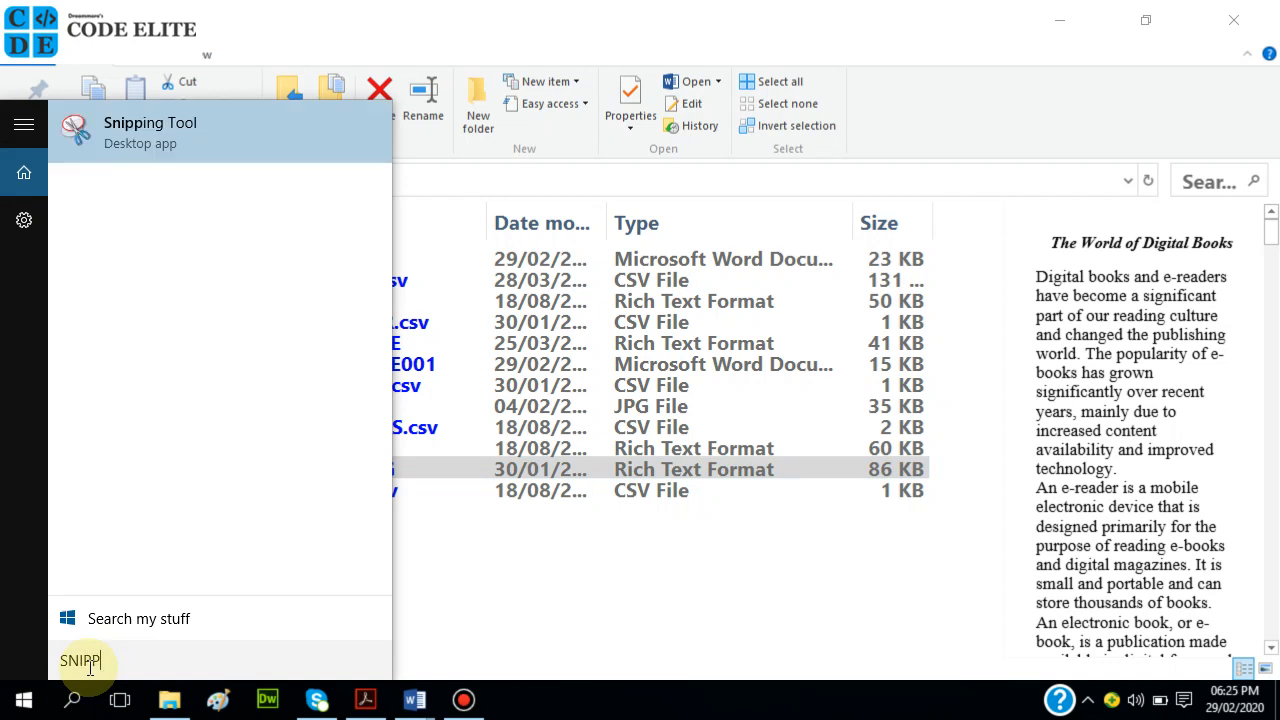
left_click(202, 141)
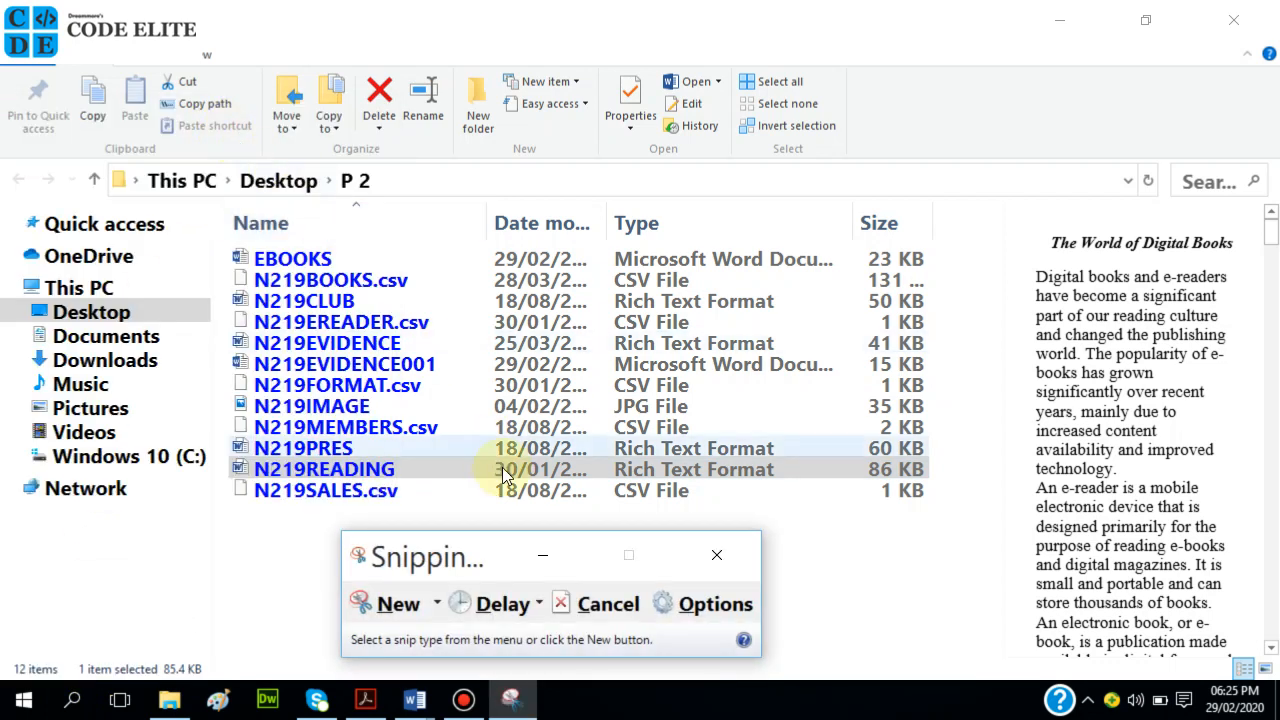
left_click(400, 605)
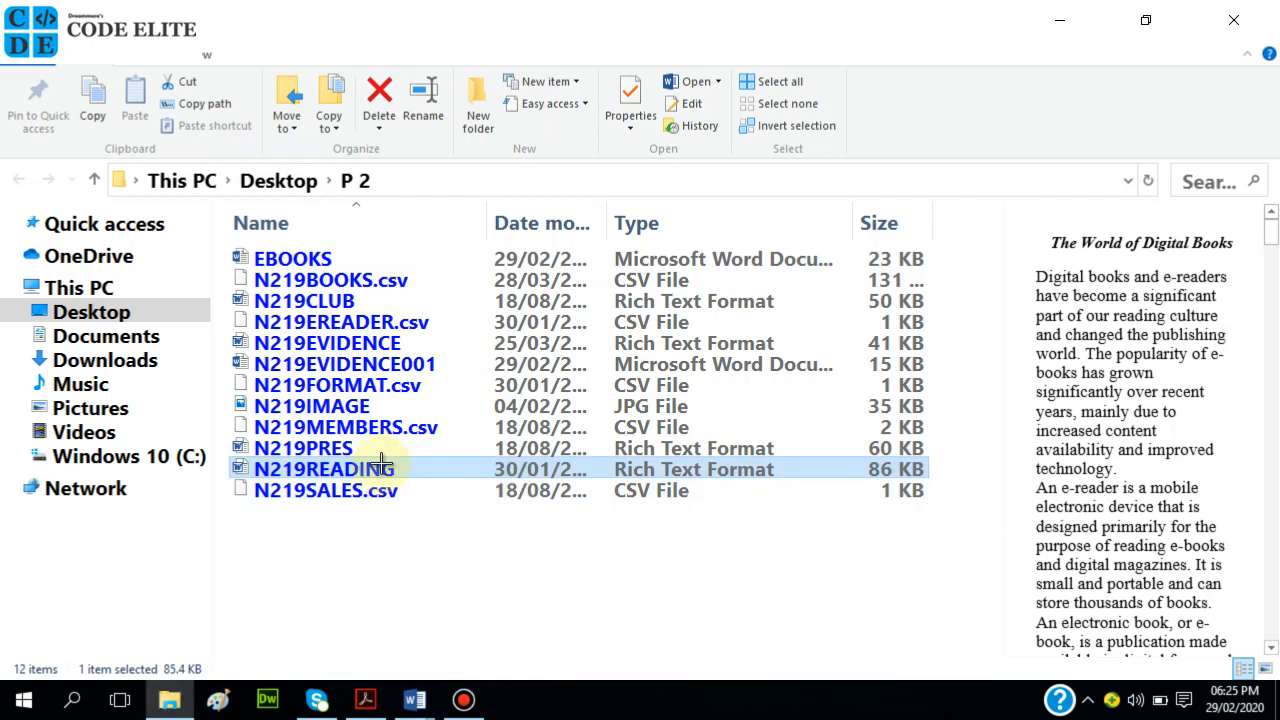
left_click_drag(227, 243, 943, 274)
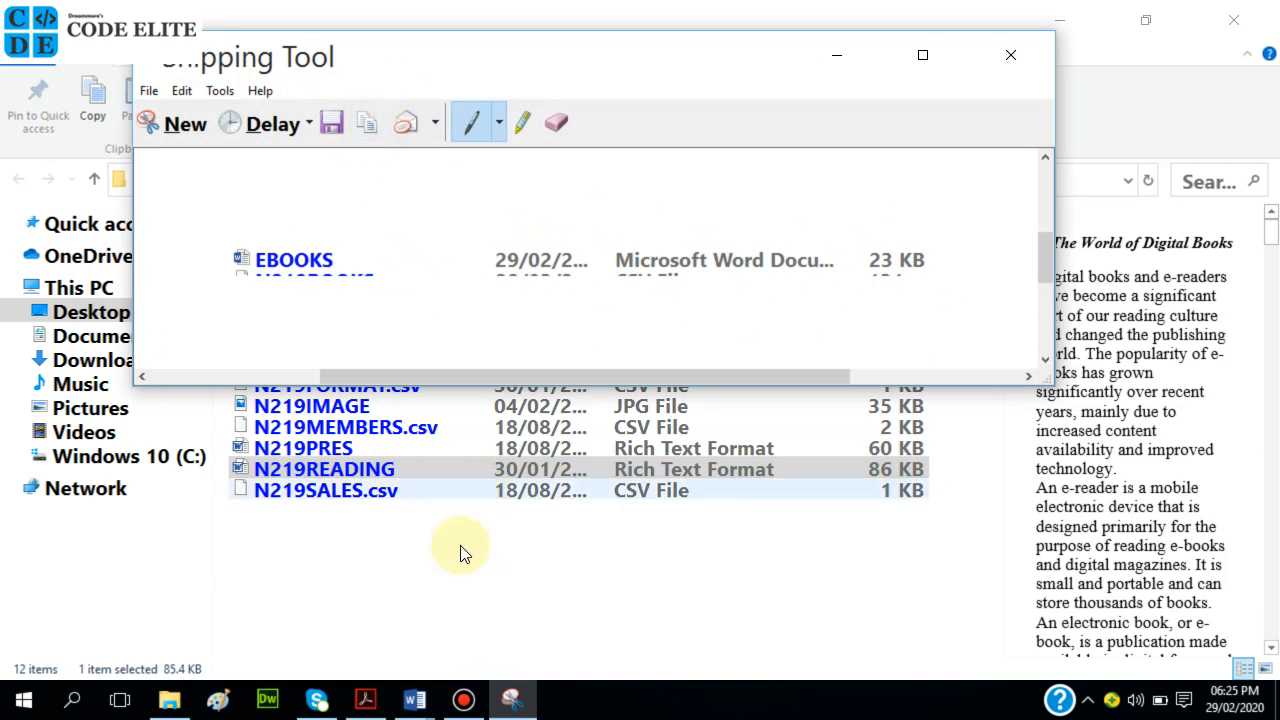
Paste the snip below Step 1 in the N219EVIDENCE001 evidence document.
mouse_move(414, 698)
left_click(322, 651)
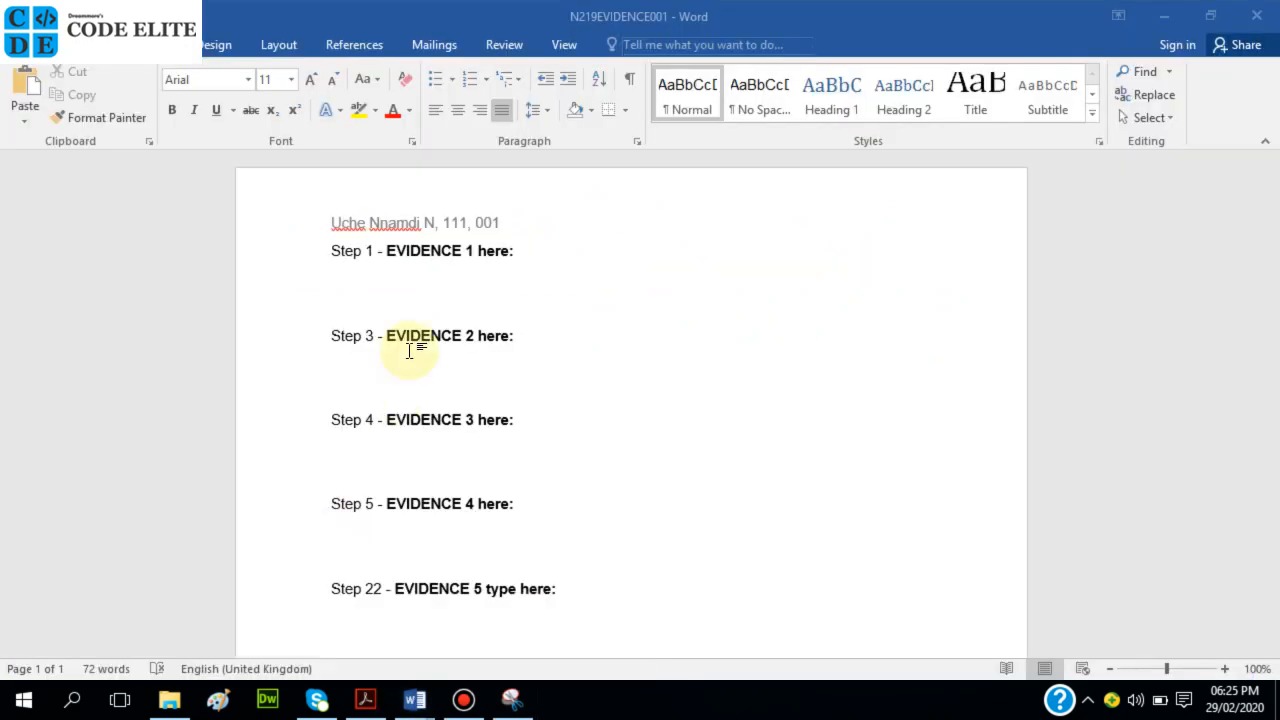
left_click(422, 295)
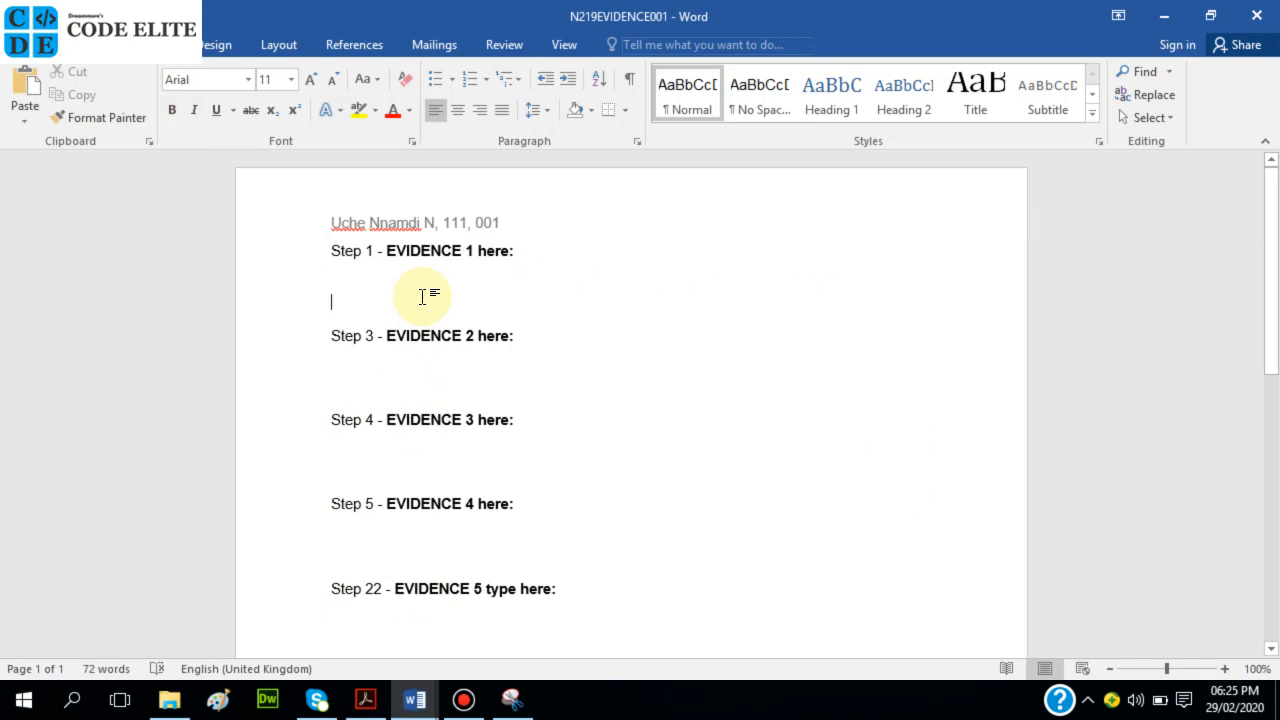
key("ctrl+v")
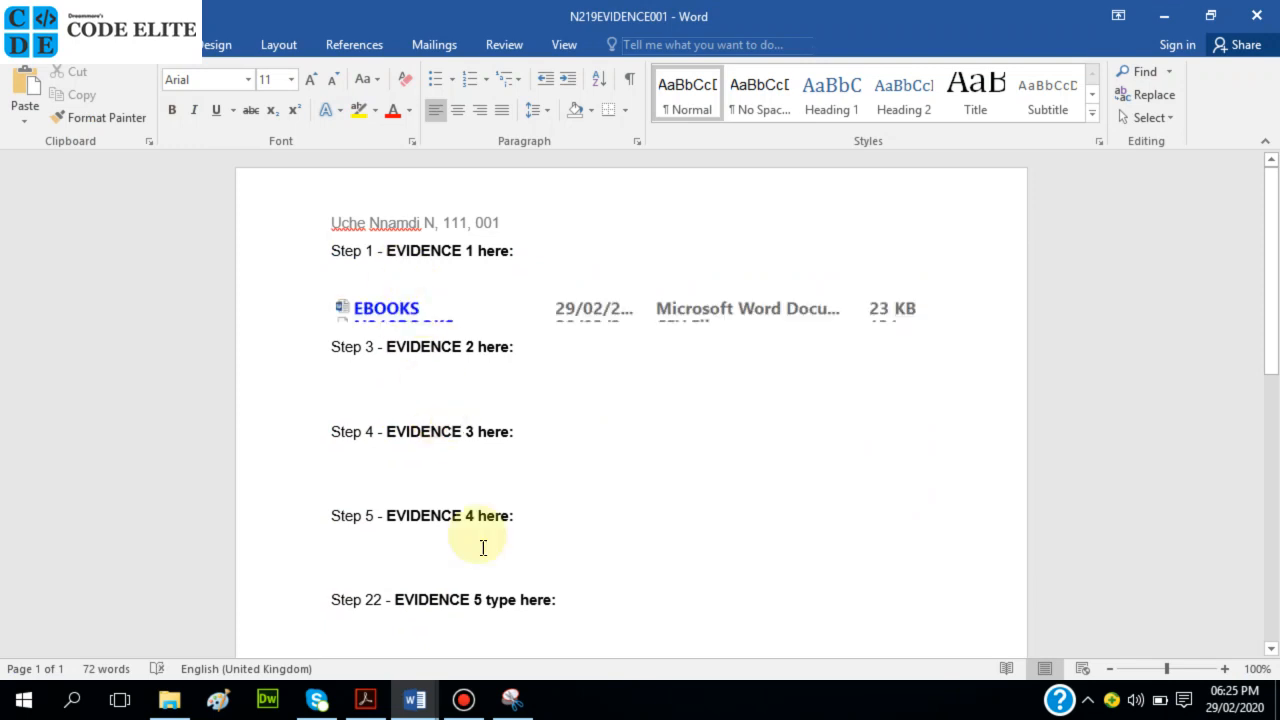
left_click(370, 707)
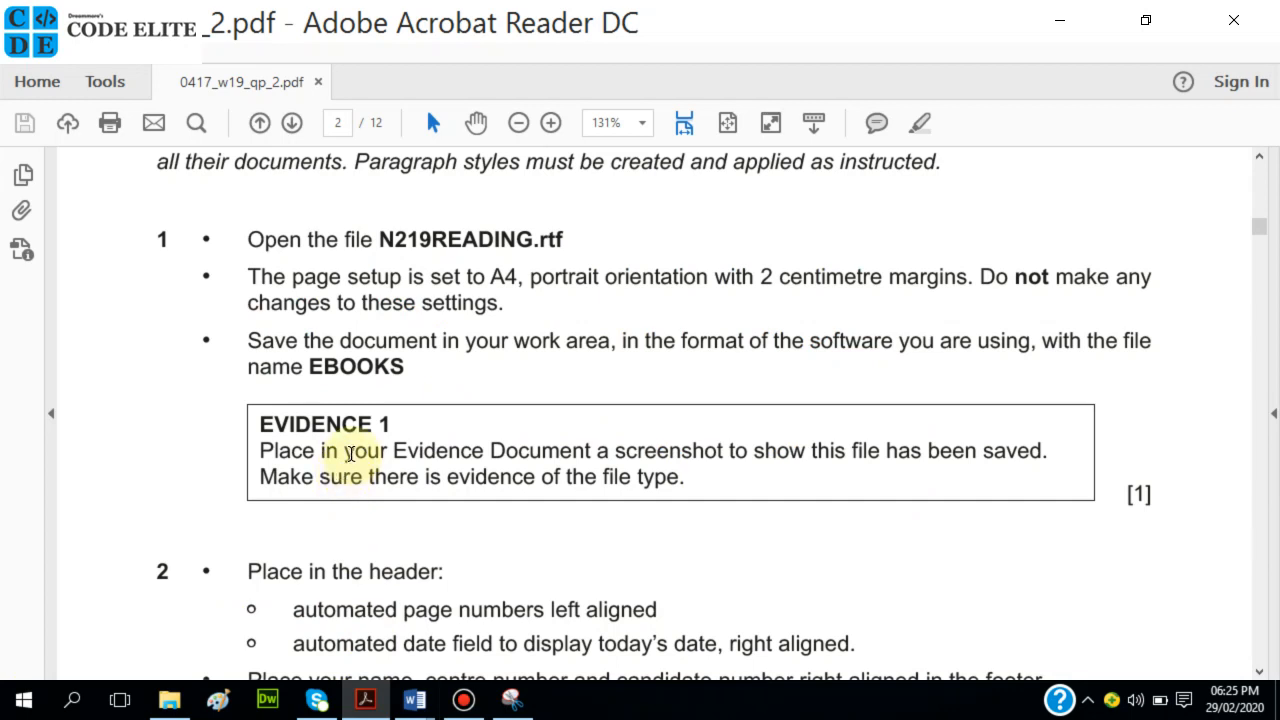
Read task 2's header and footer instructions in the PDF, then bring EBOOKS forward in Word.
scroll(389, 494, "down", 3)
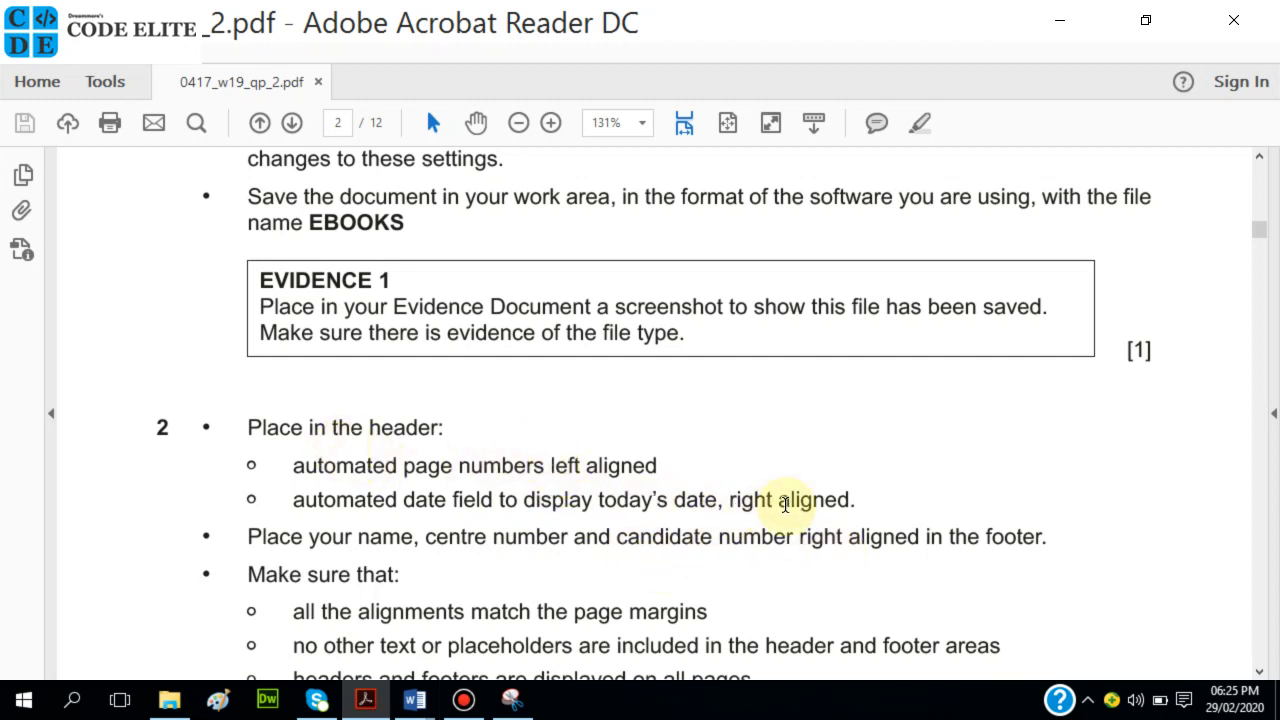
left_click(415, 700)
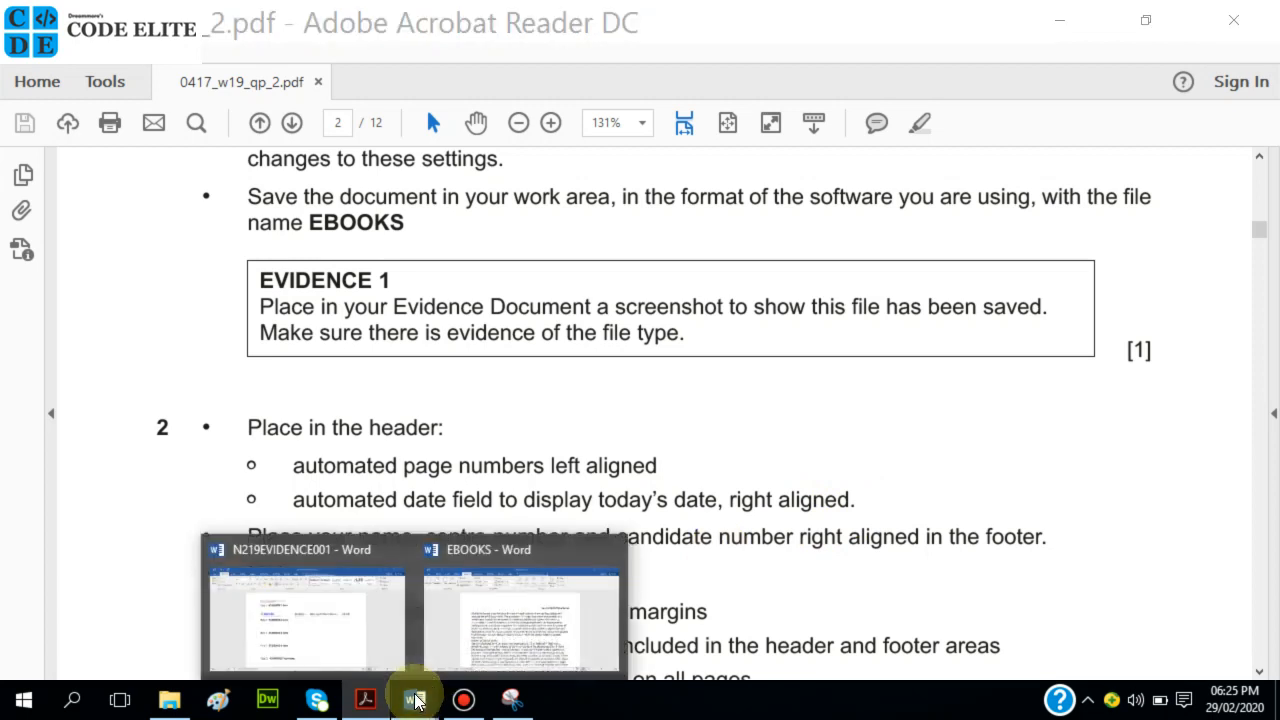
left_click(477, 623)
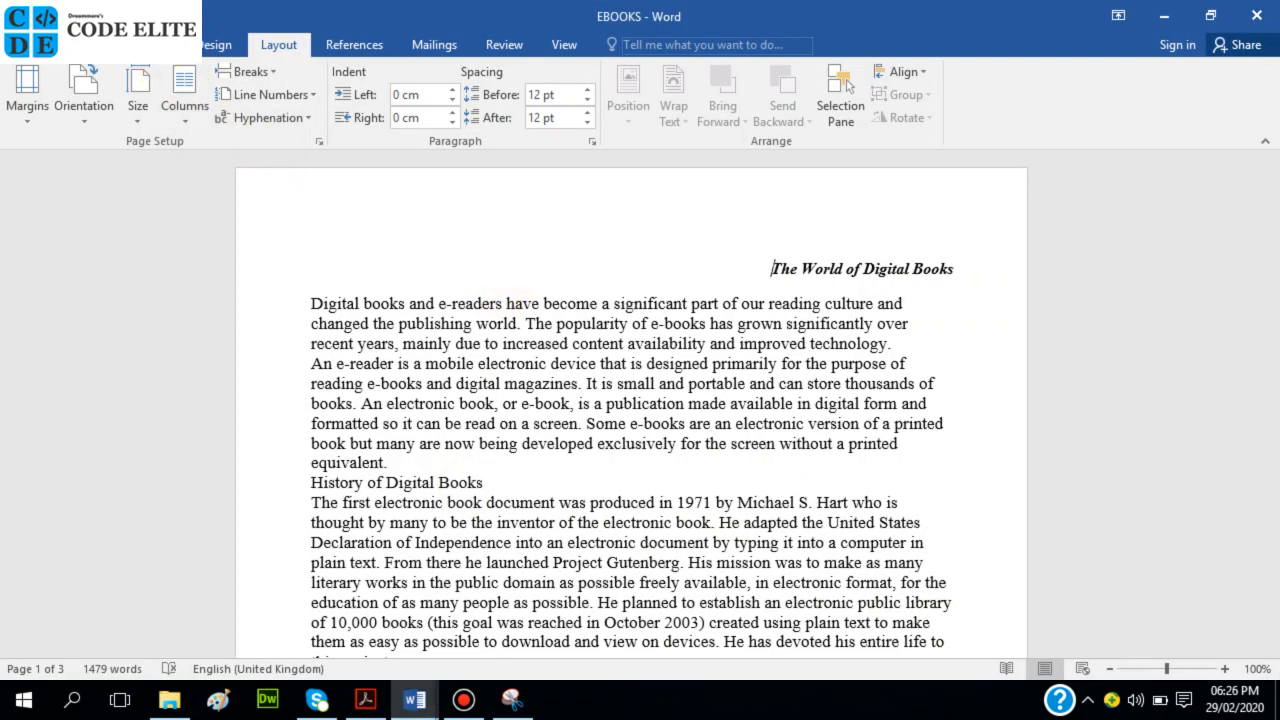
left_click(147, 50)
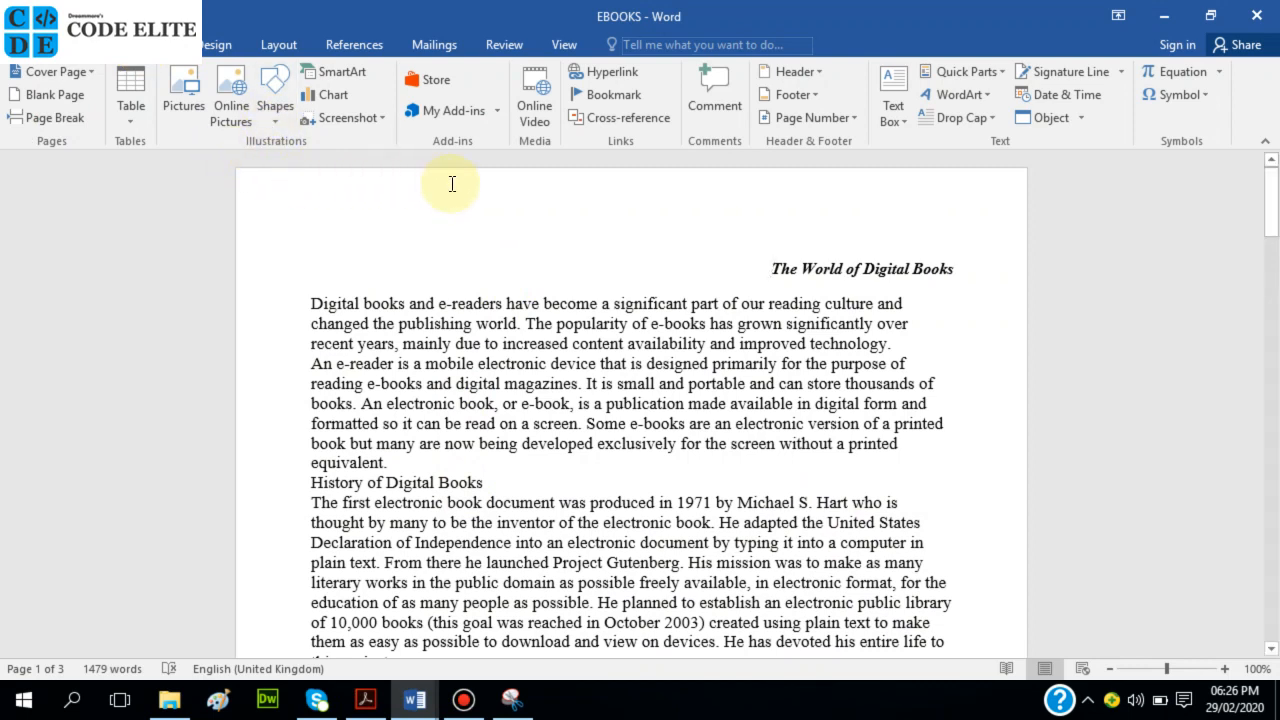
Insert a Blank (Three Columns) header and select its left [Type here] placeholder.
left_click(817, 73)
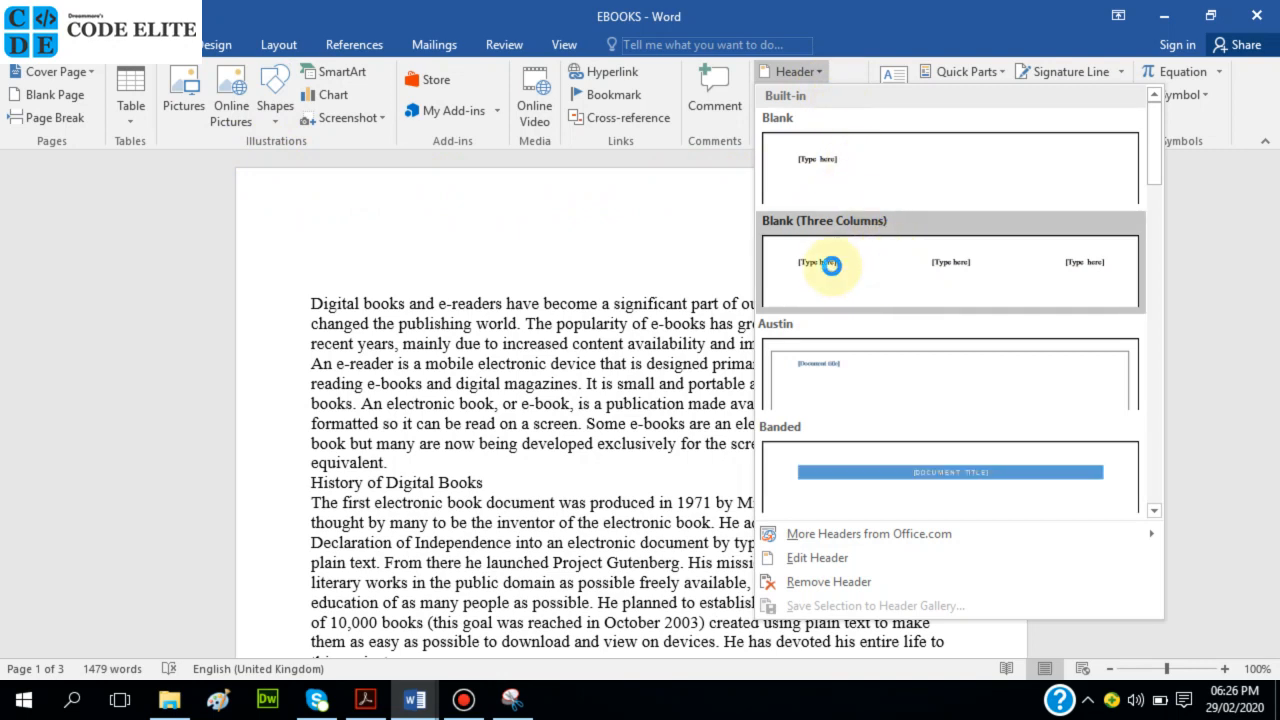
left_click(831, 265)
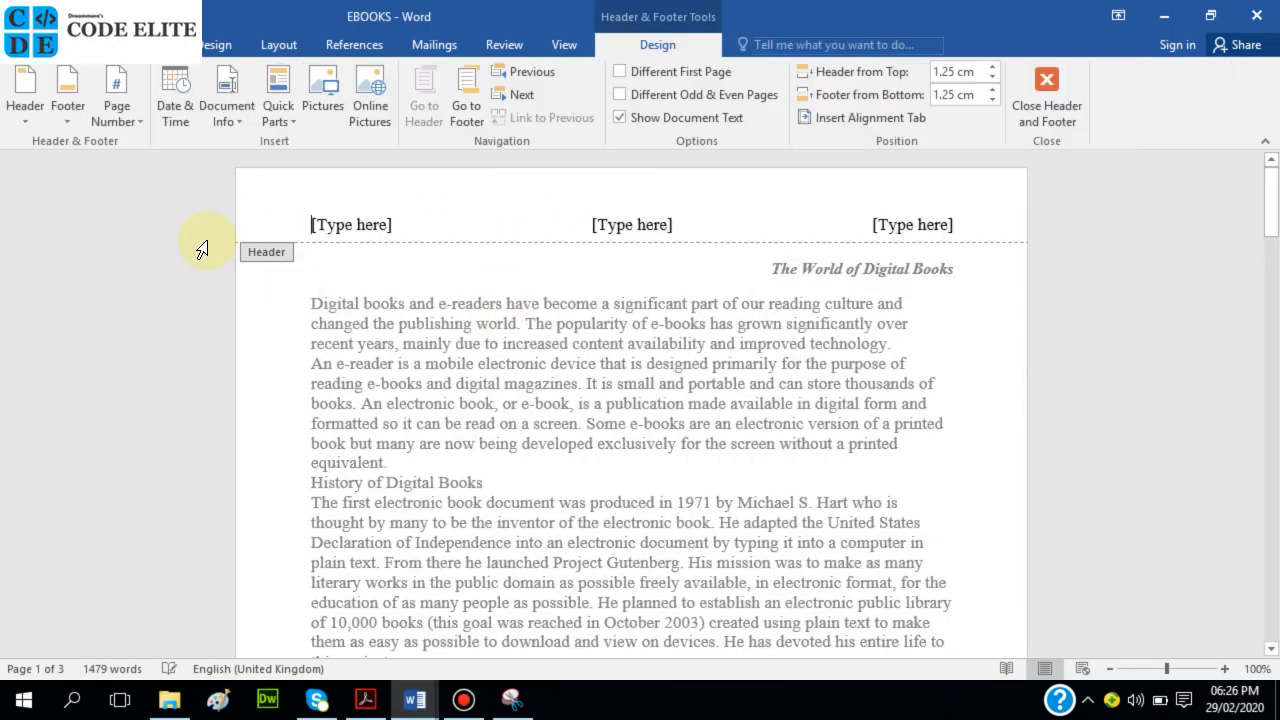
left_click(347, 222)
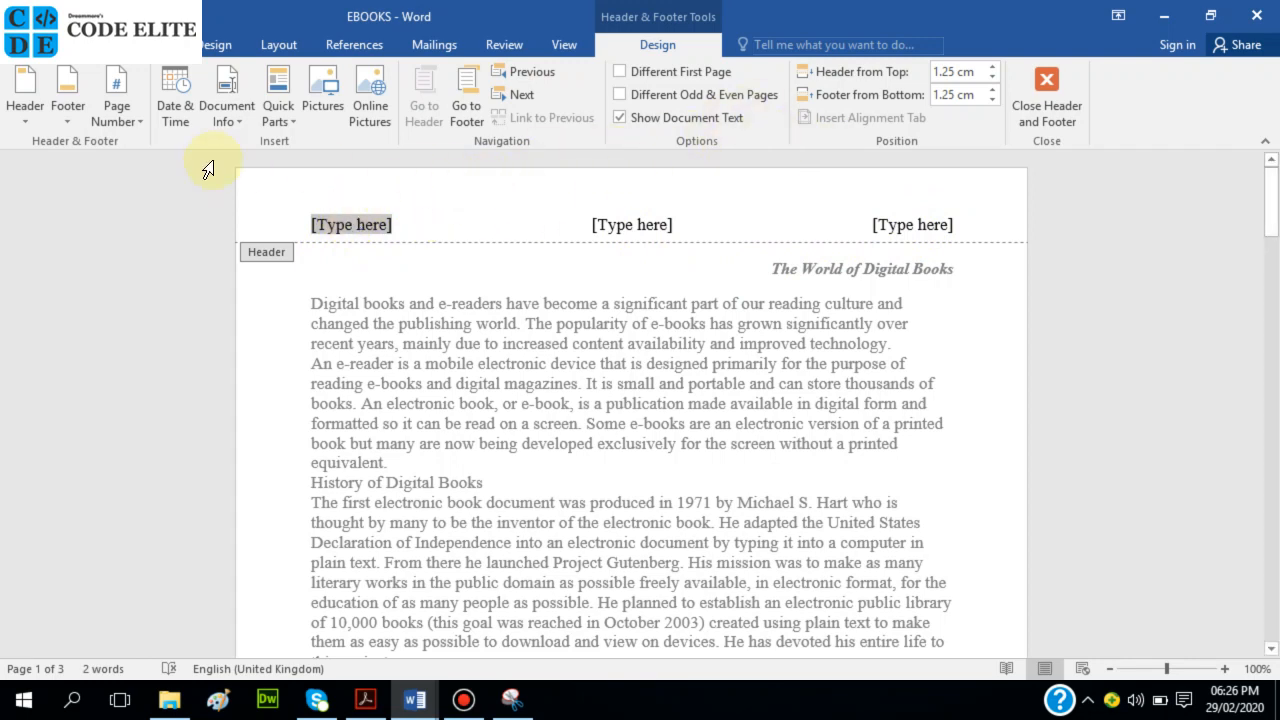
Insert a Date field formatted as Saturday, 29 February 2020 into the header.
left_click(285, 112)
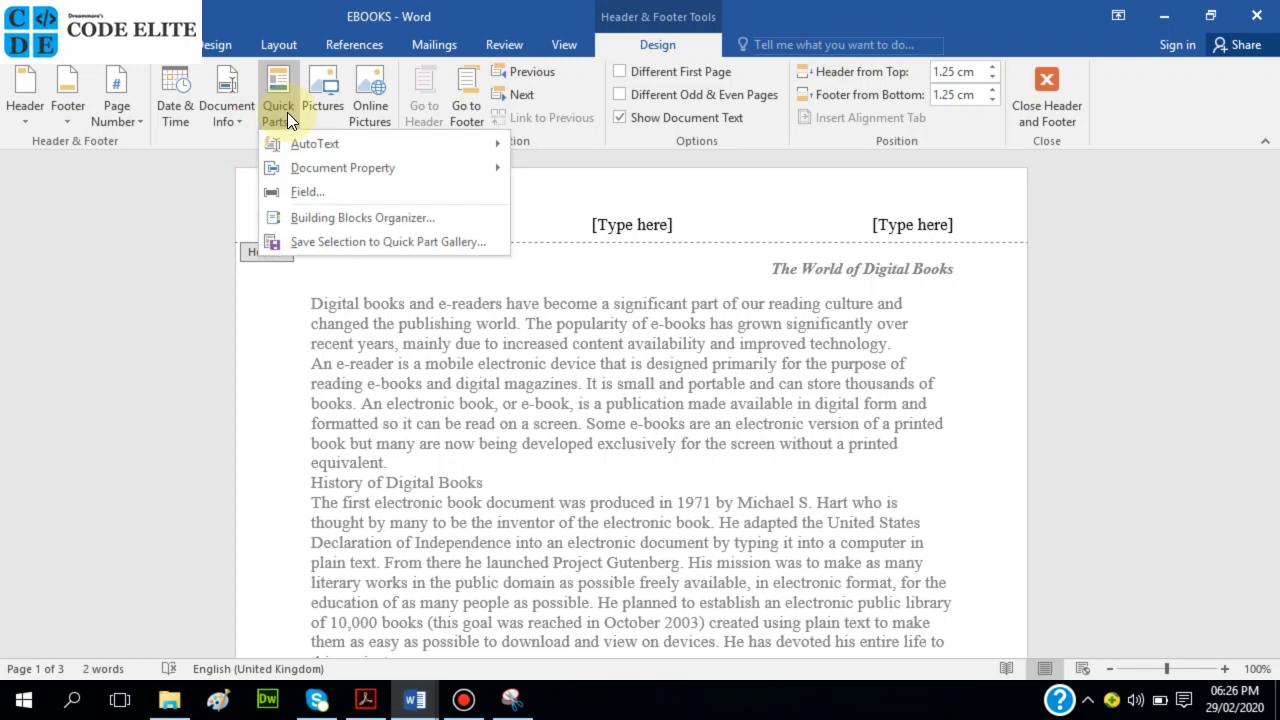
mouse_move(320, 150)
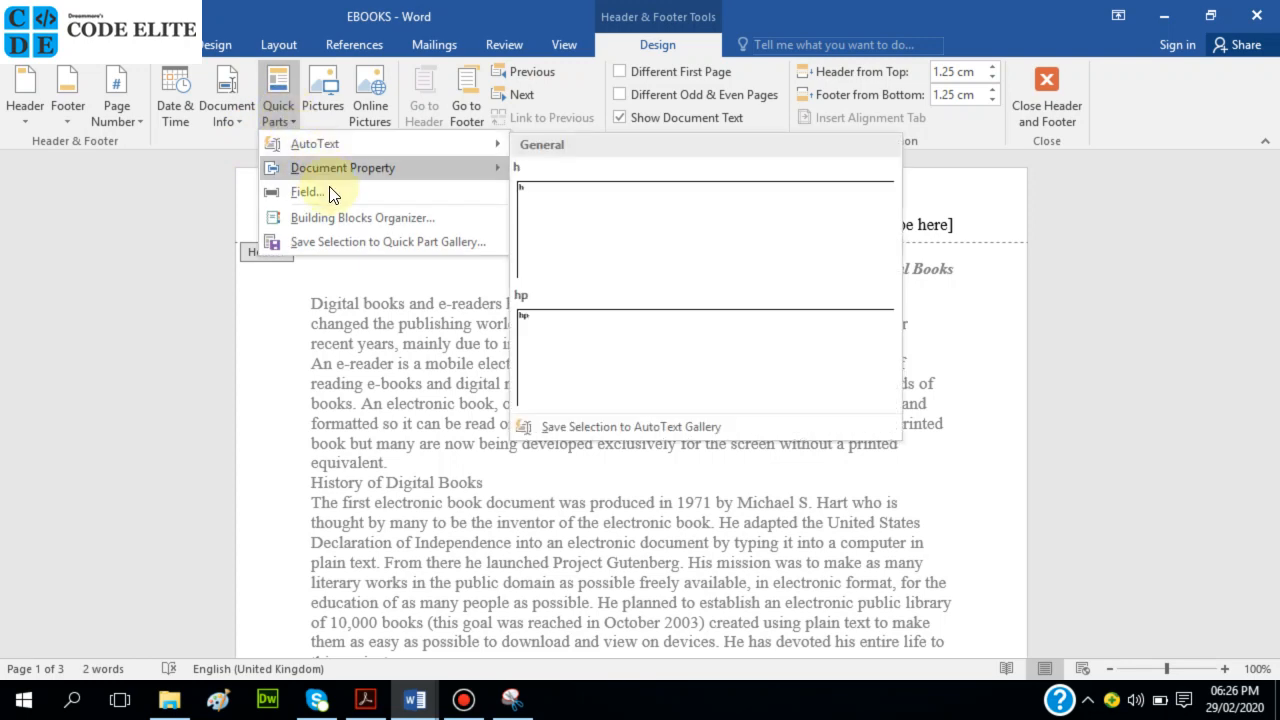
left_click(330, 189)
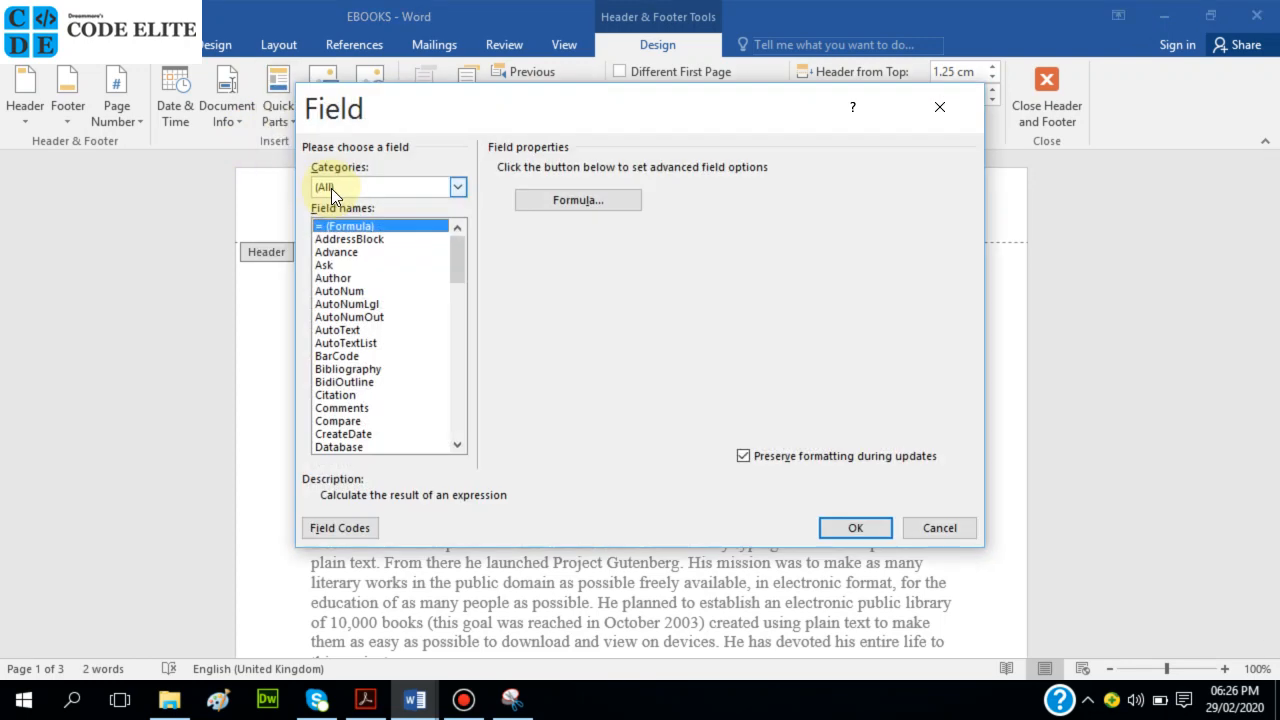
left_click(332, 274)
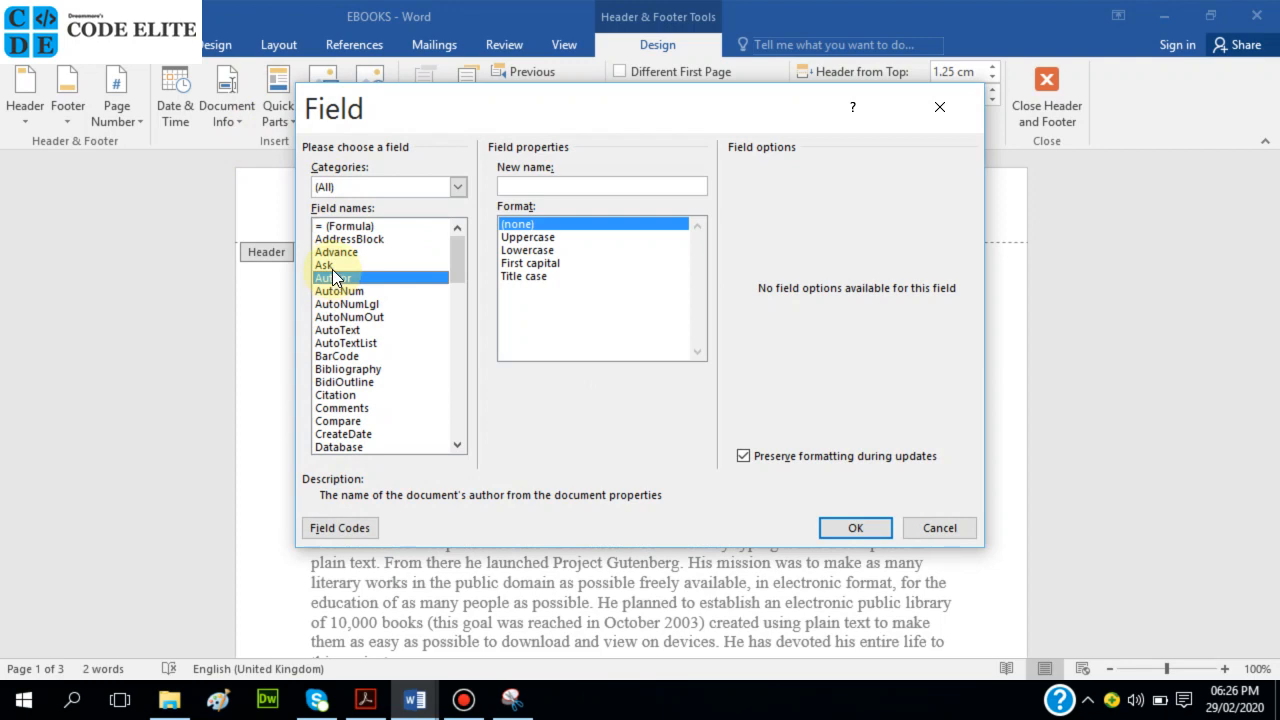
key("d")
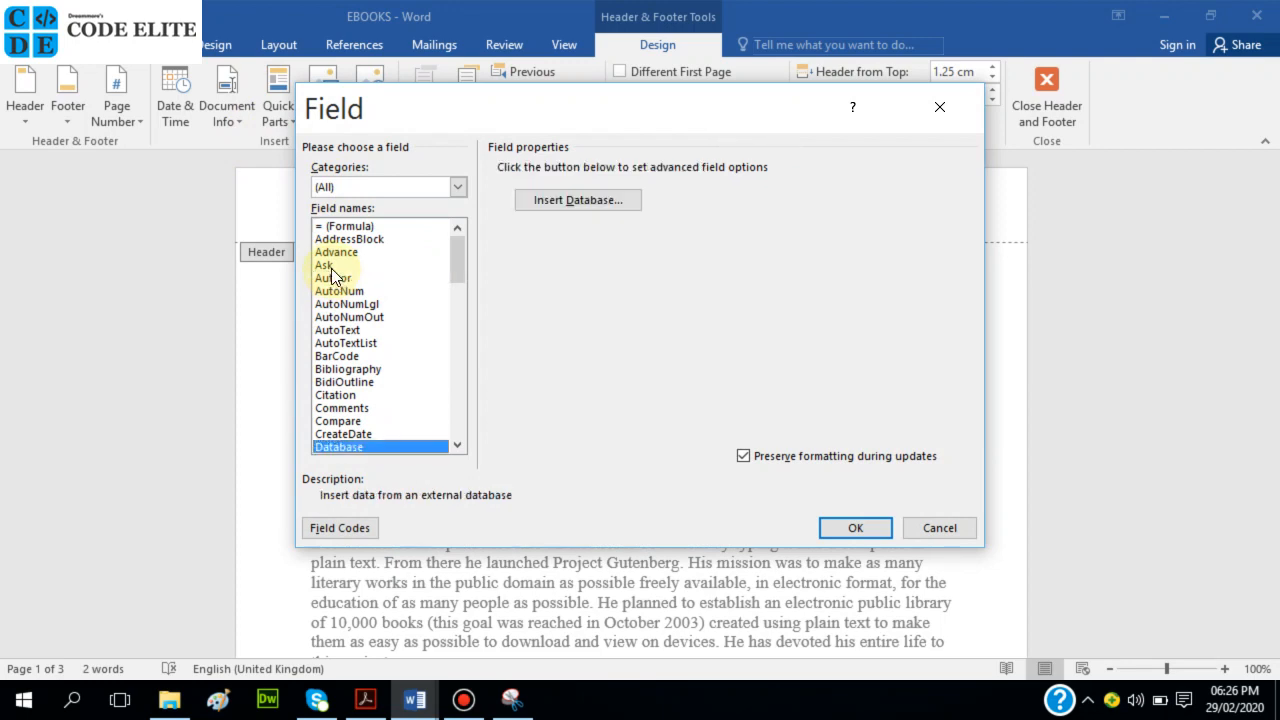
key("Down")
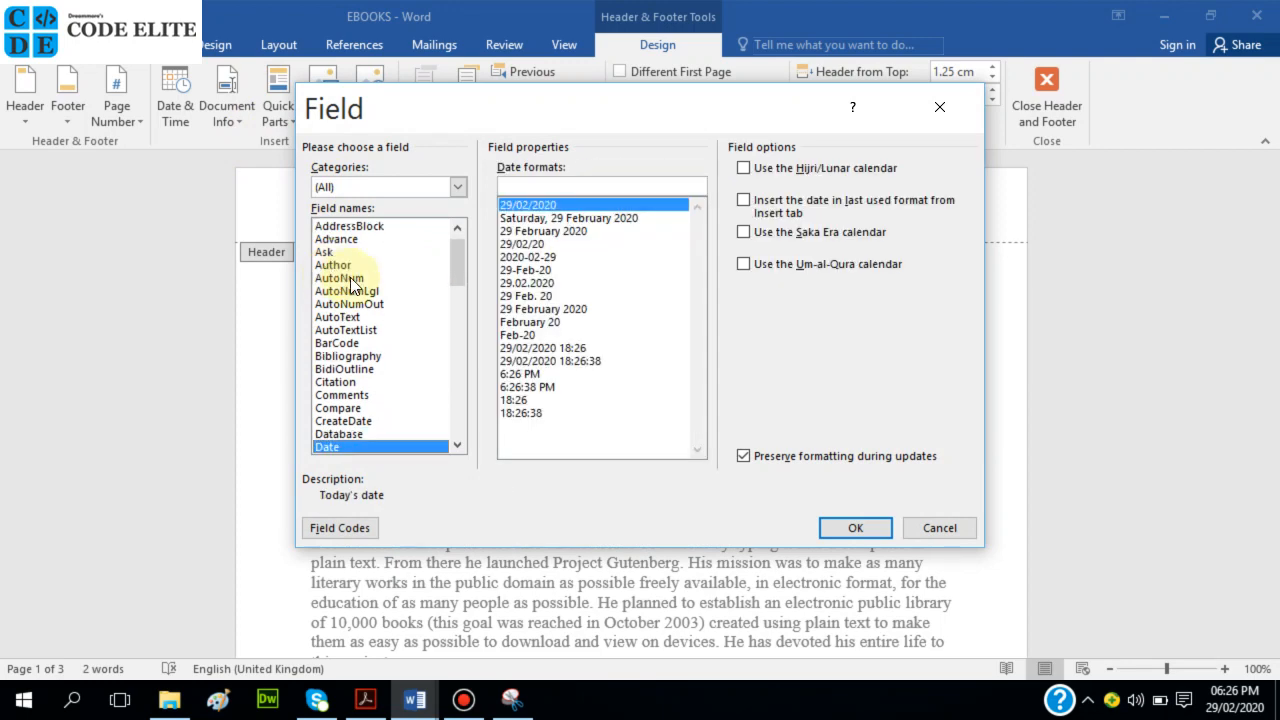
left_click(579, 219)
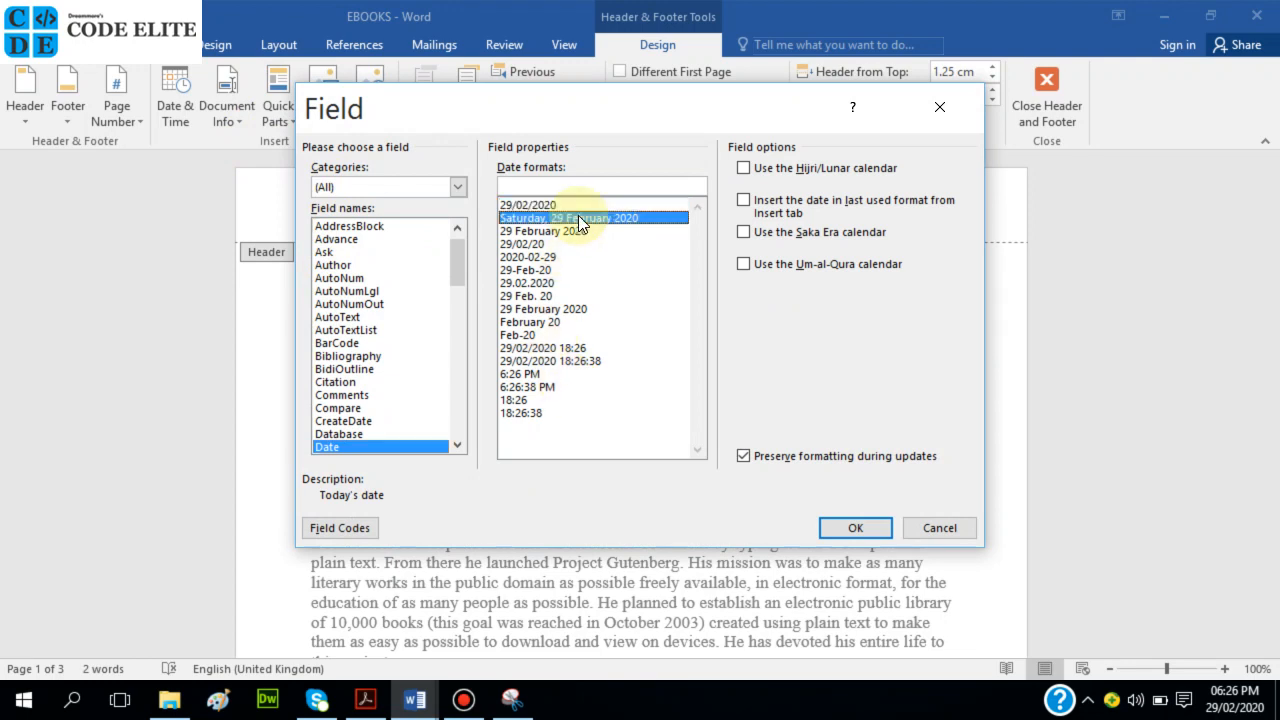
left_click(578, 215)
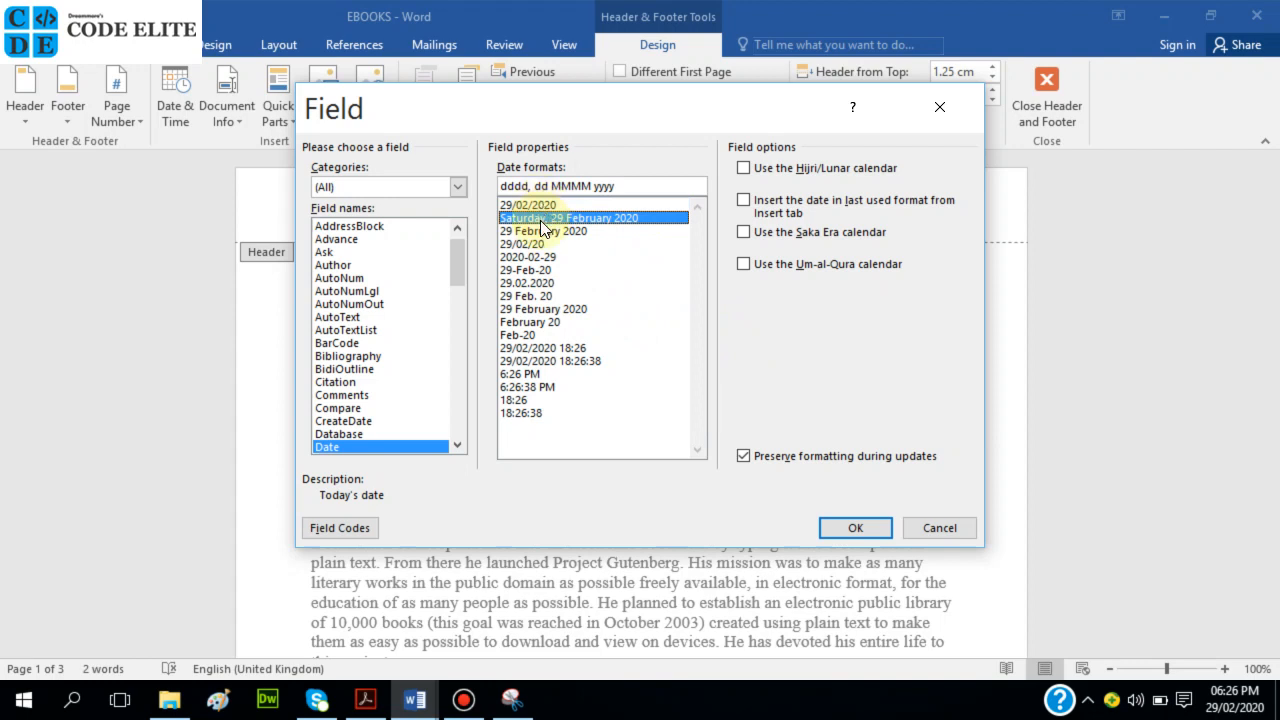
left_click(853, 530)
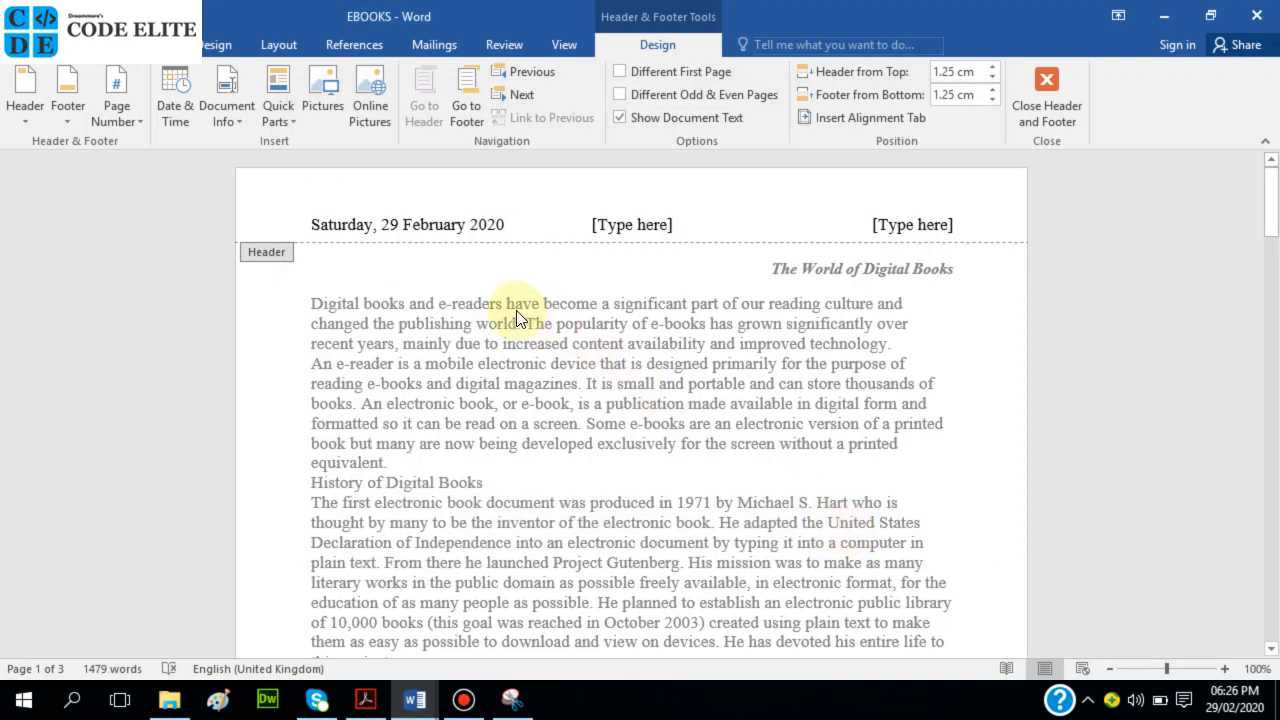
Move the date from the left header slot into the right-hand slot.
left_click(509, 224)
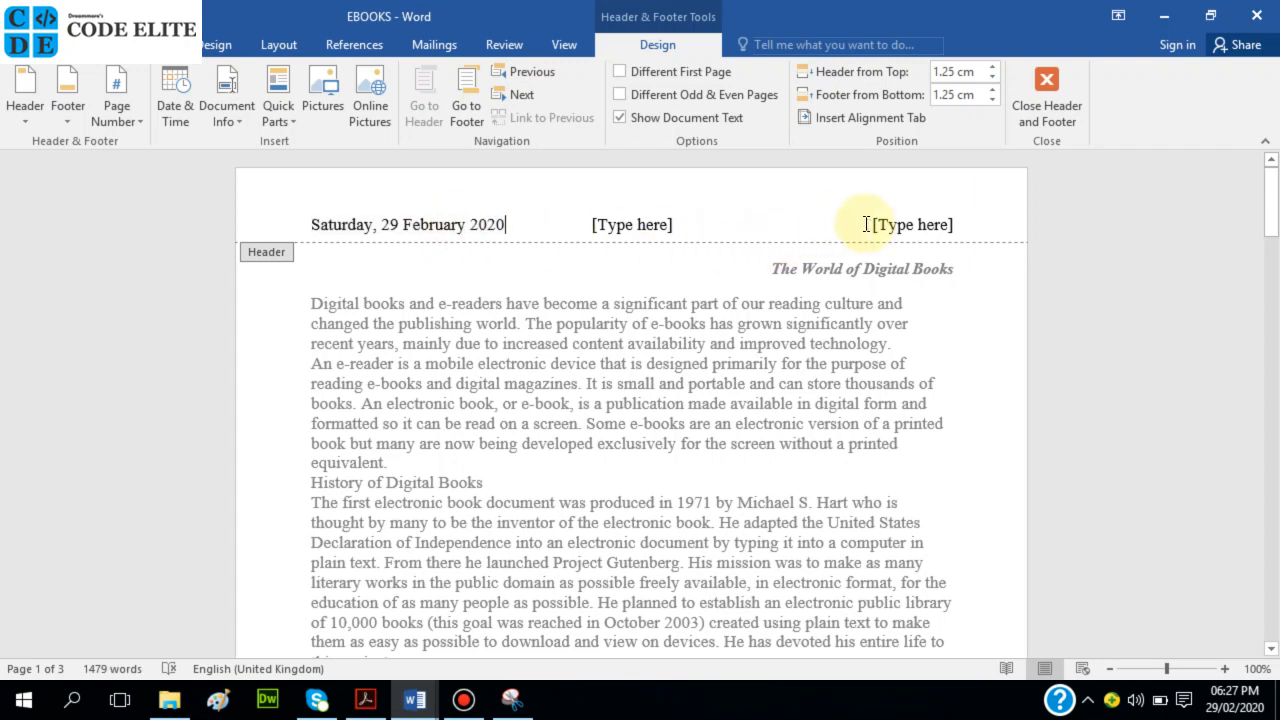
left_click_drag(505, 225, 277, 222)
key("ctrl+c")
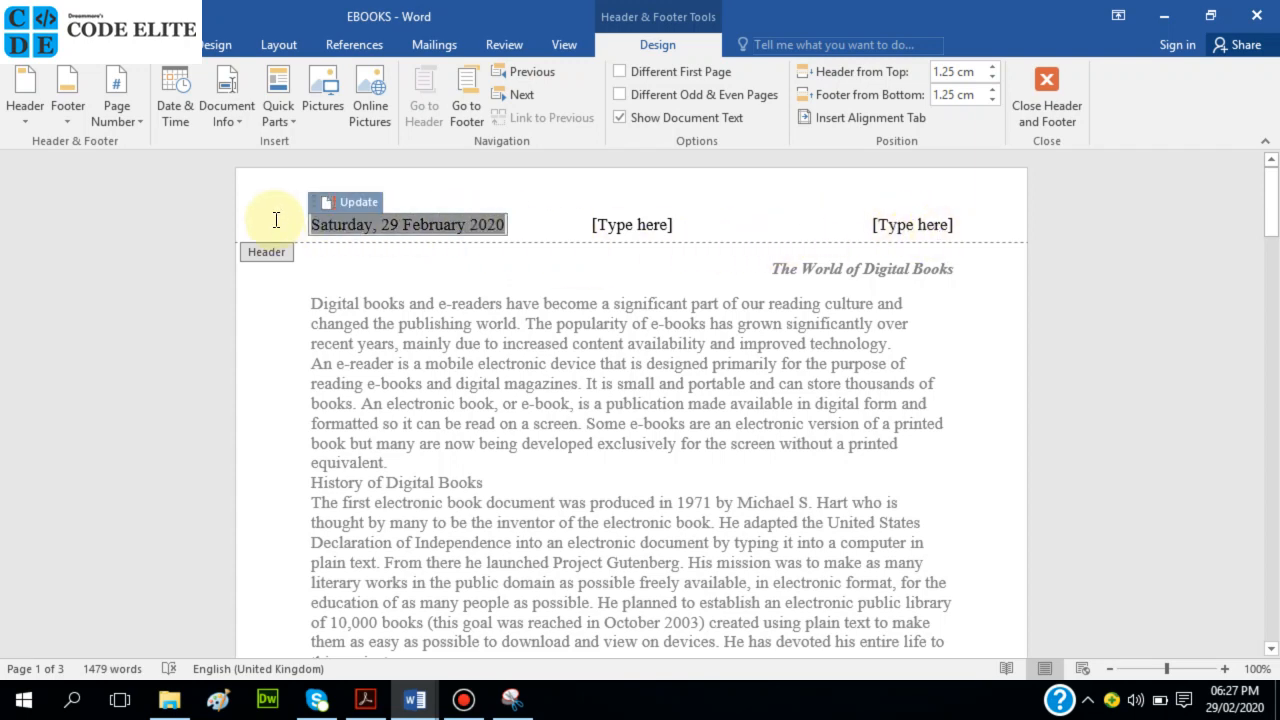
key("Delete")
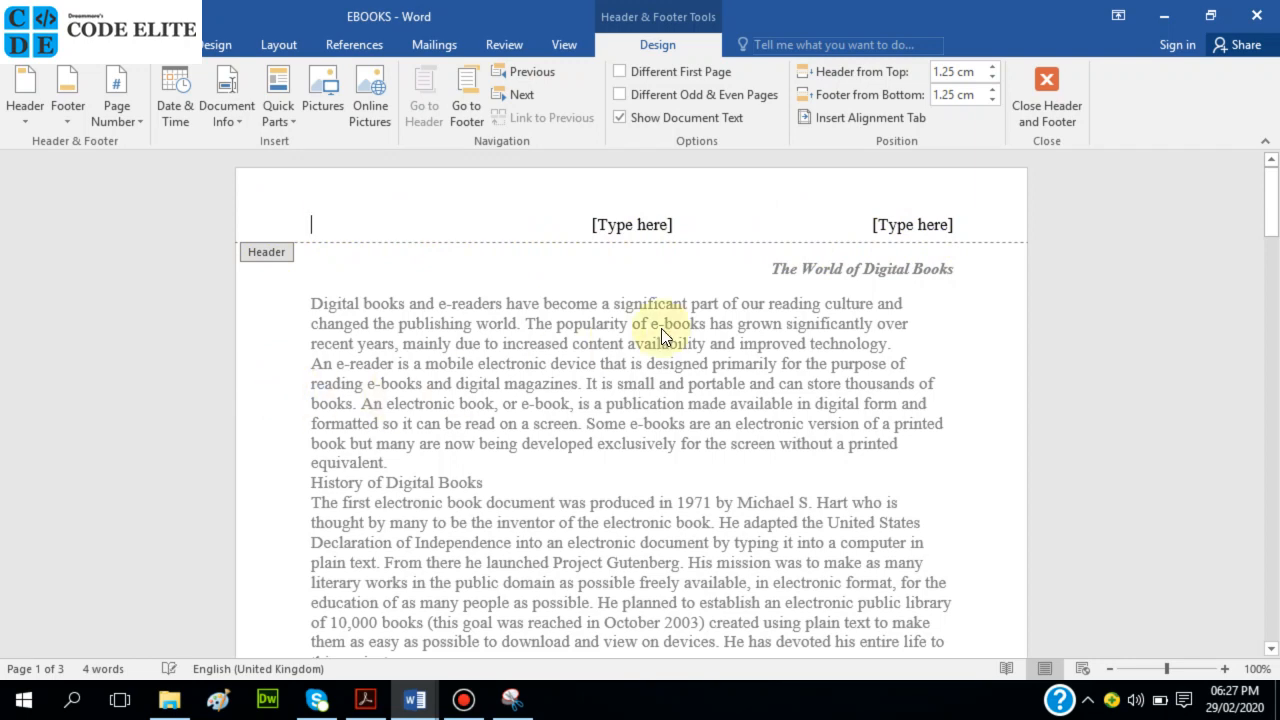
left_click(913, 224)
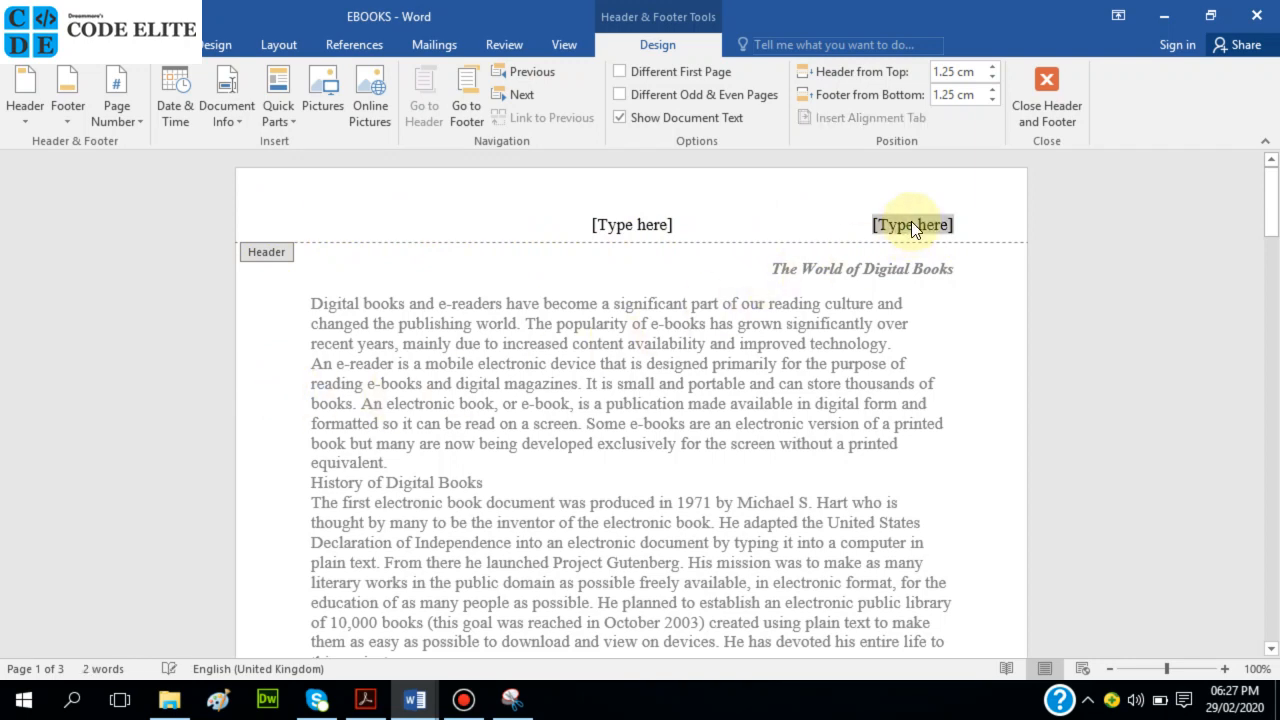
key("ctrl+v")
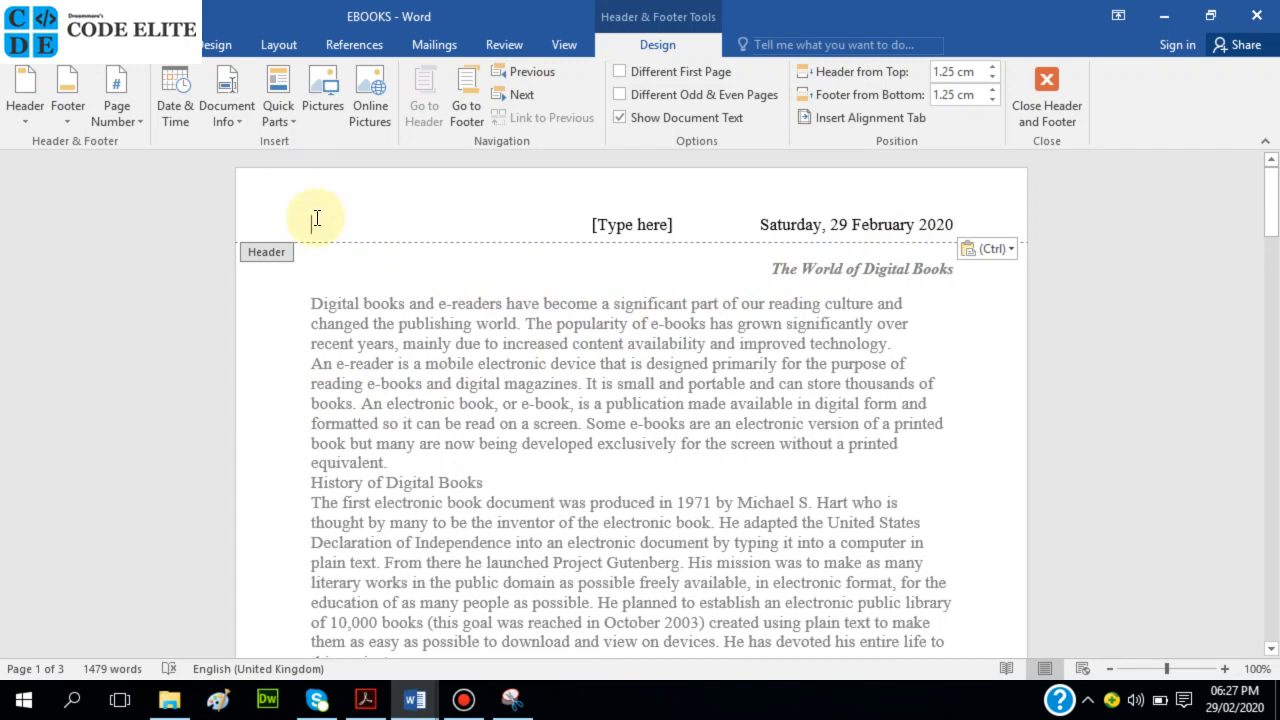
left_click(292, 119)
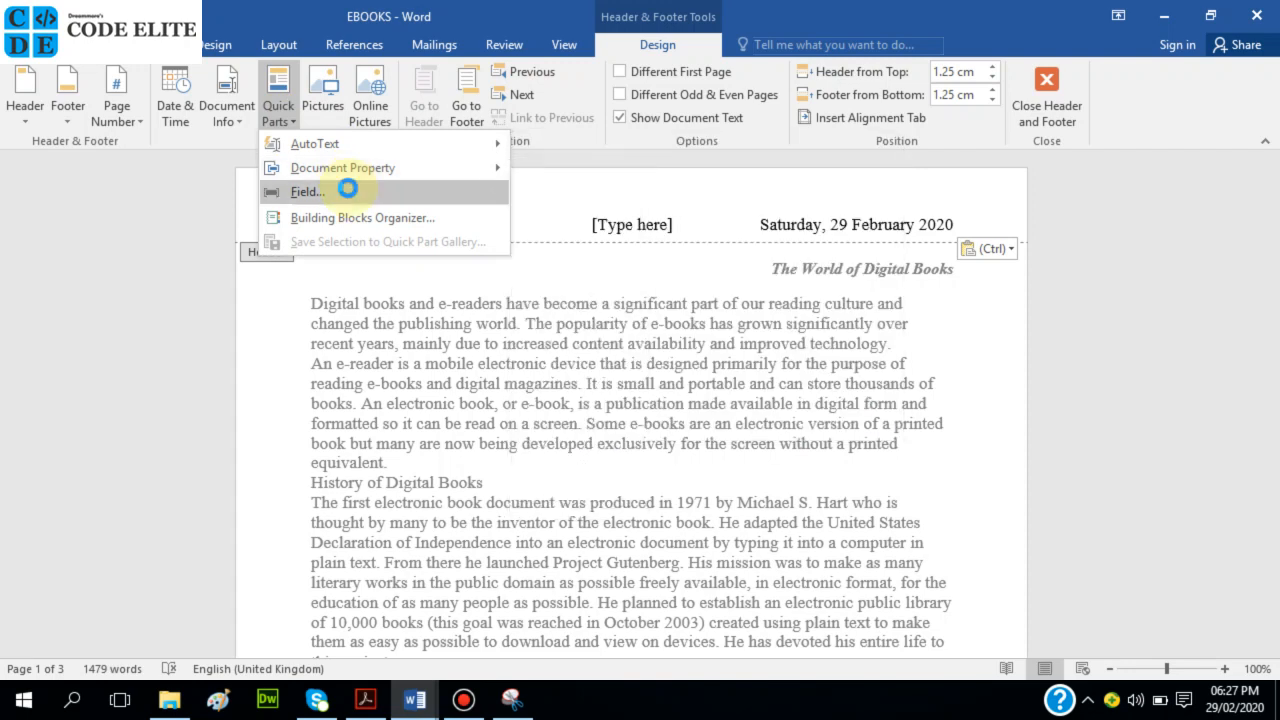
Insert a Page field in 1, 2, 3 format at the left of the header.
left_click(345, 190)
left_click(357, 265)
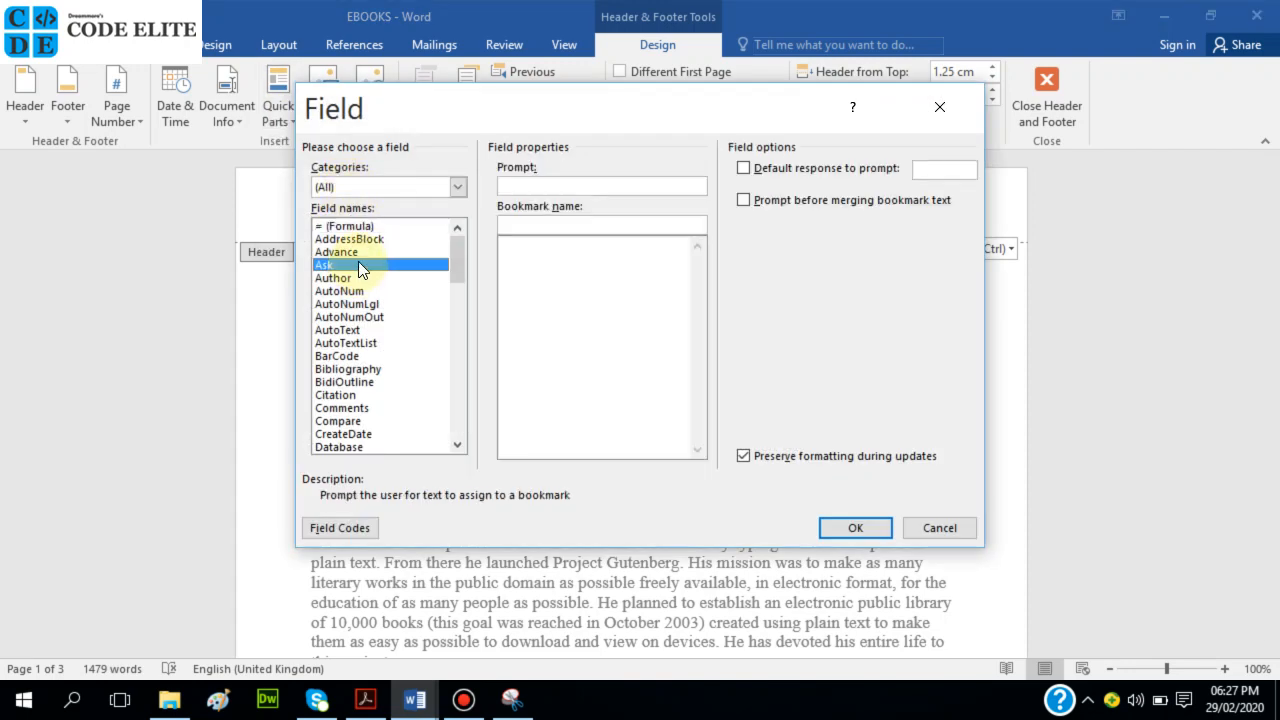
key("p")
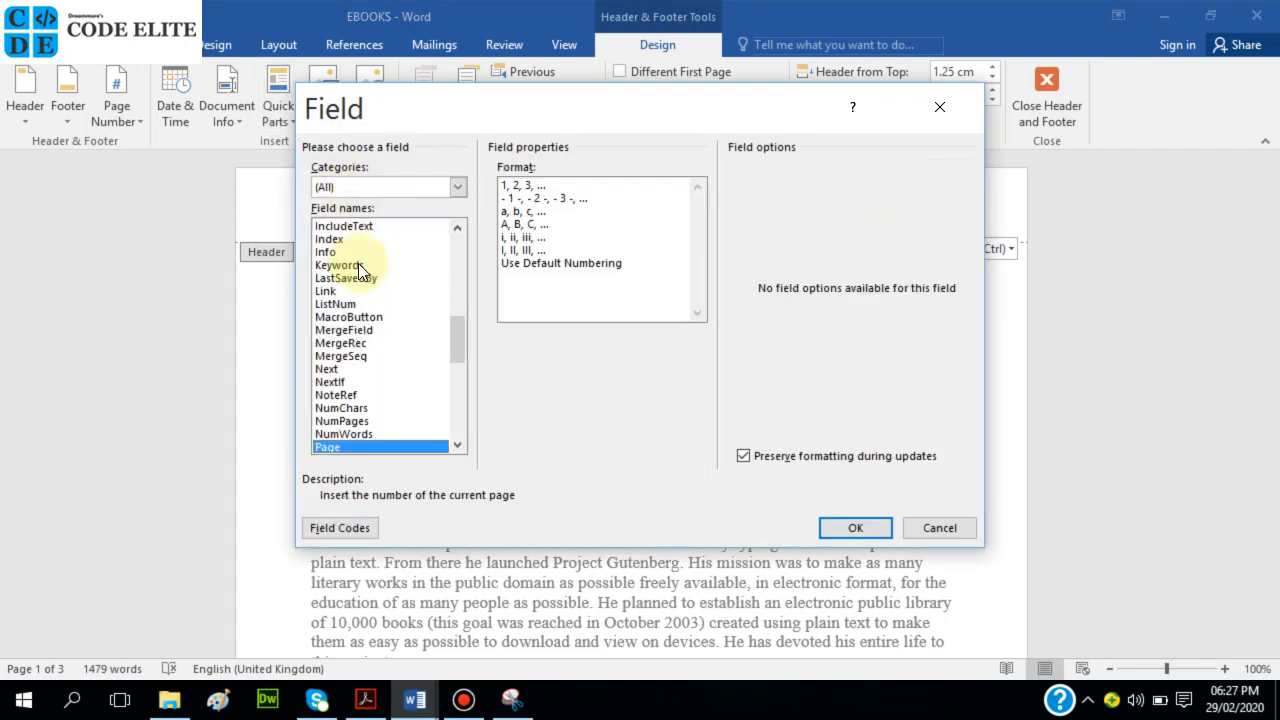
left_click(522, 187)
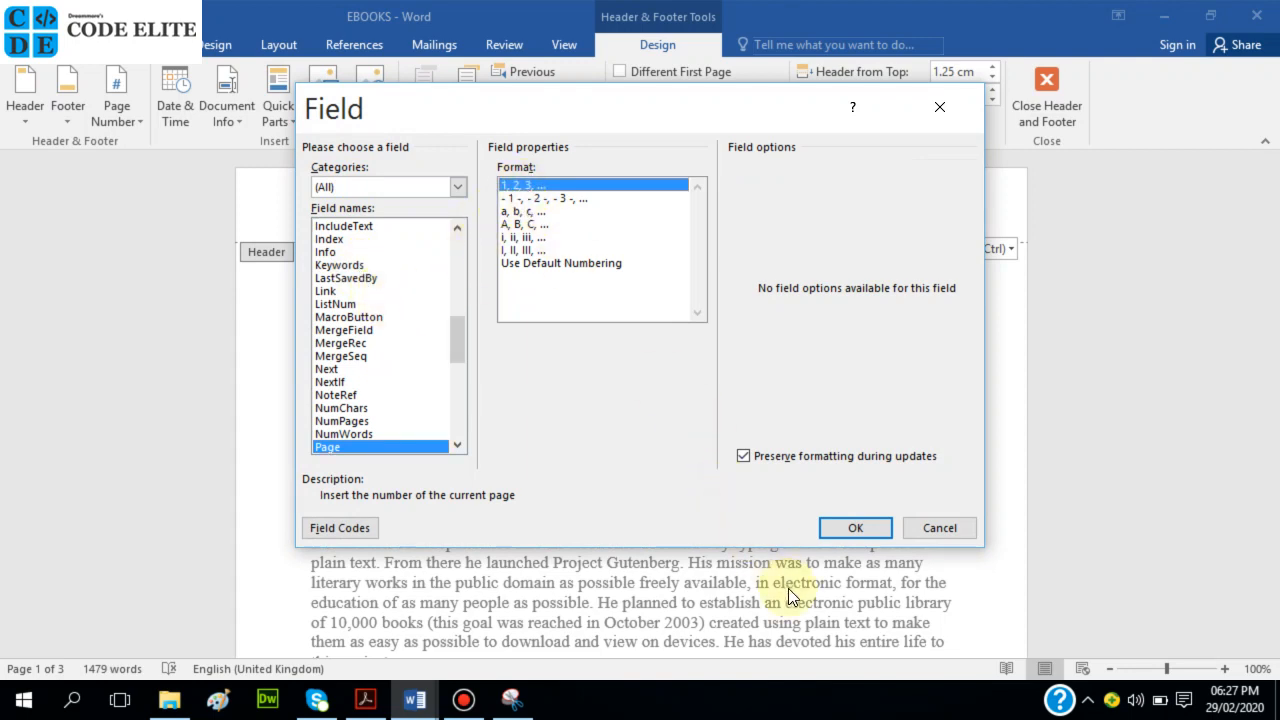
left_click(843, 529)
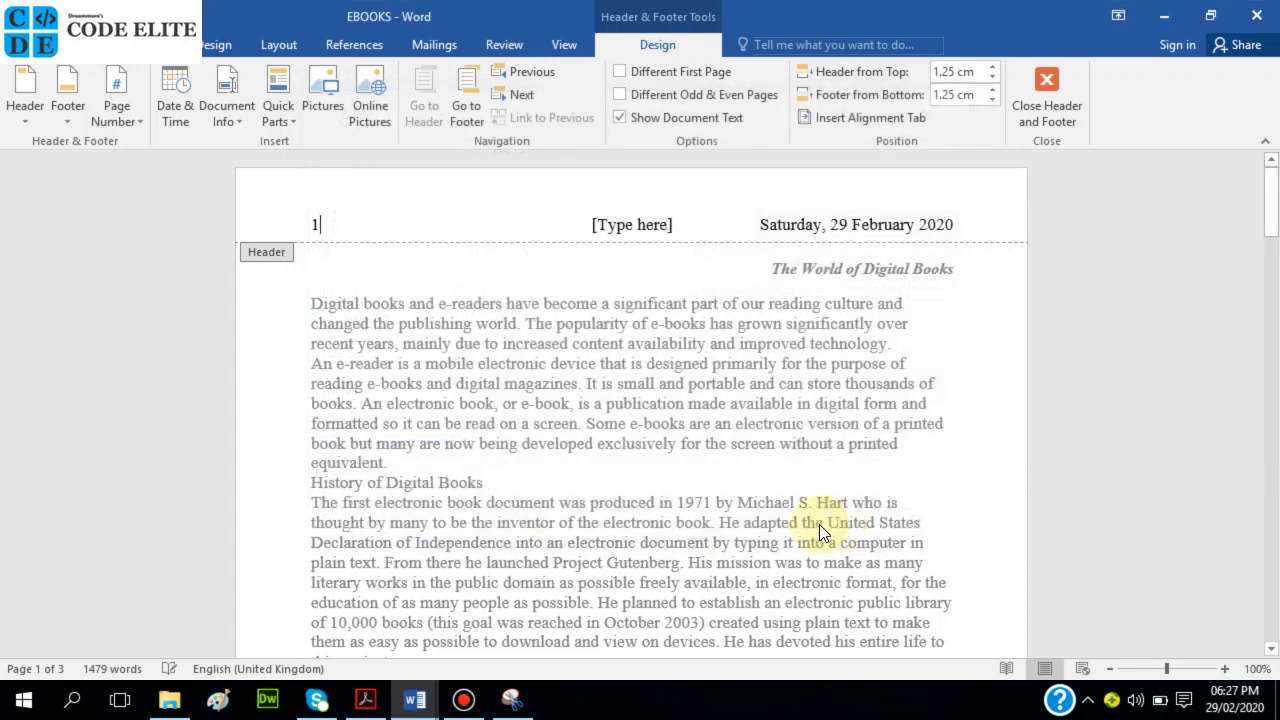
Delete the leftover centre [Type here] header placeholder and close the header.
double_click(473, 412)
scroll(474, 412, "down", 9)
scroll(474, 412, "down", 15)
scroll(474, 412, "down", 11)
scroll(474, 414, "up", 14)
scroll(474, 410, "up", 20)
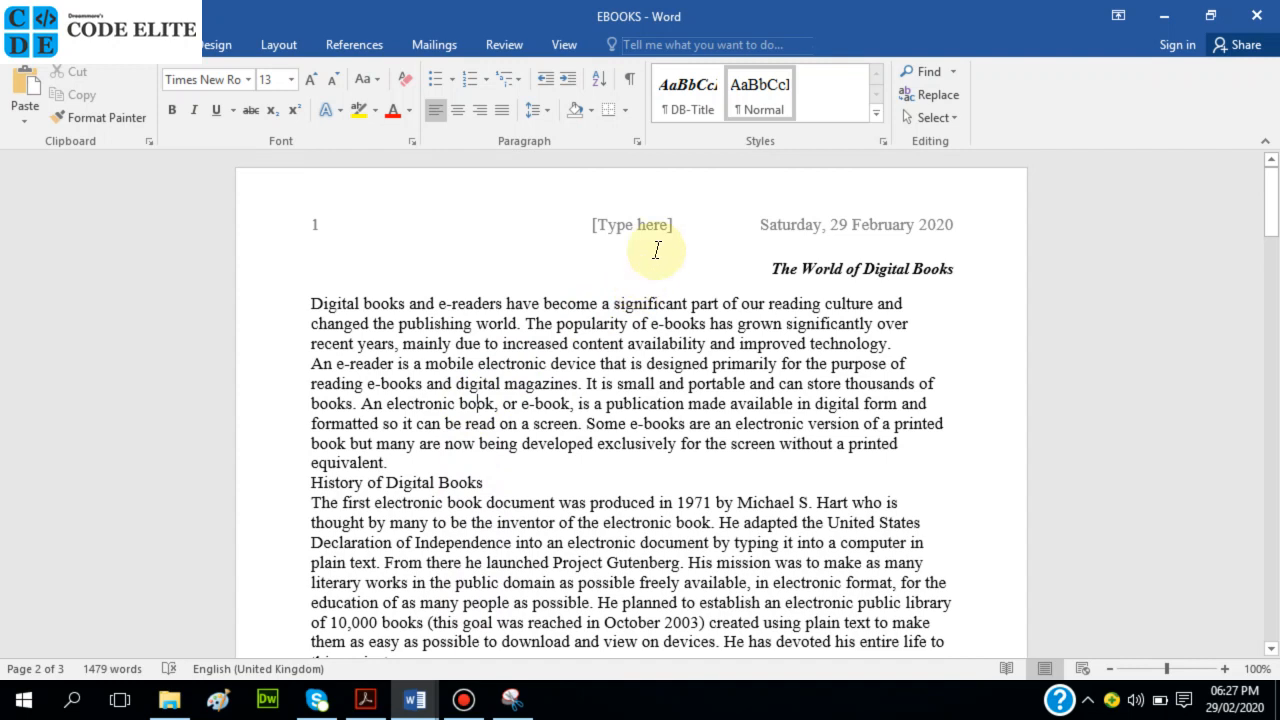
double_click(656, 222)
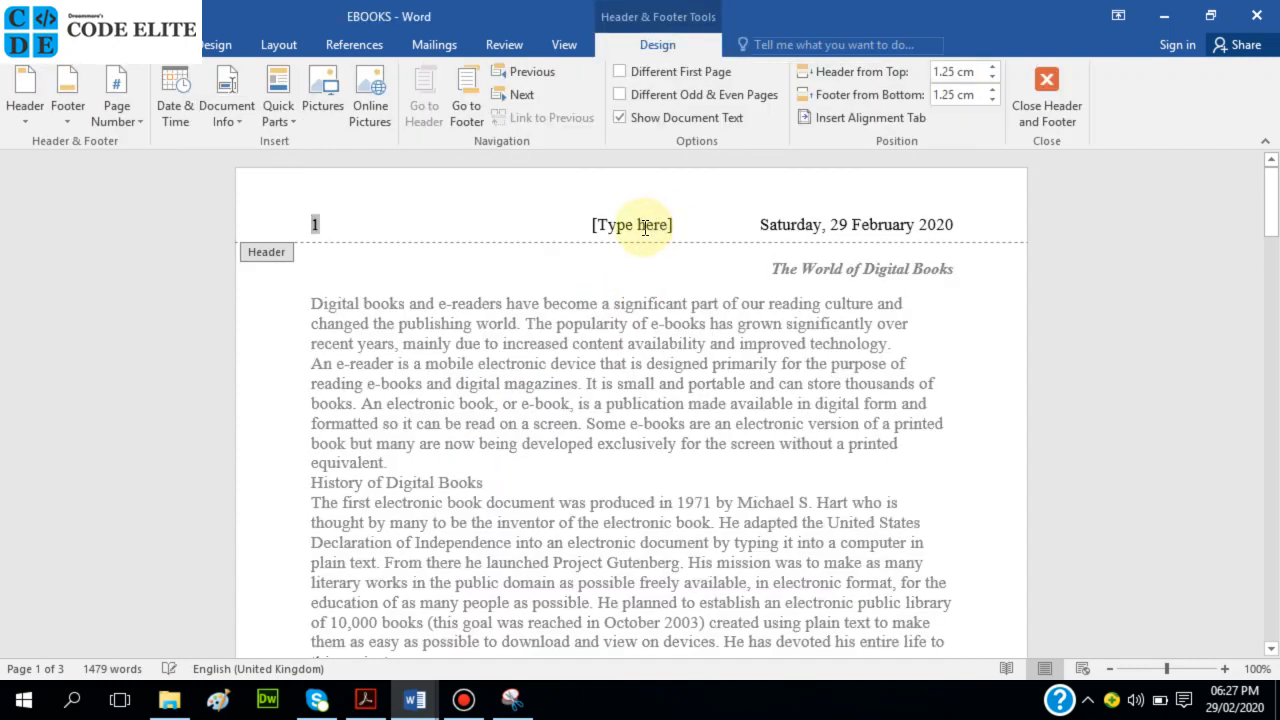
left_click(645, 226)
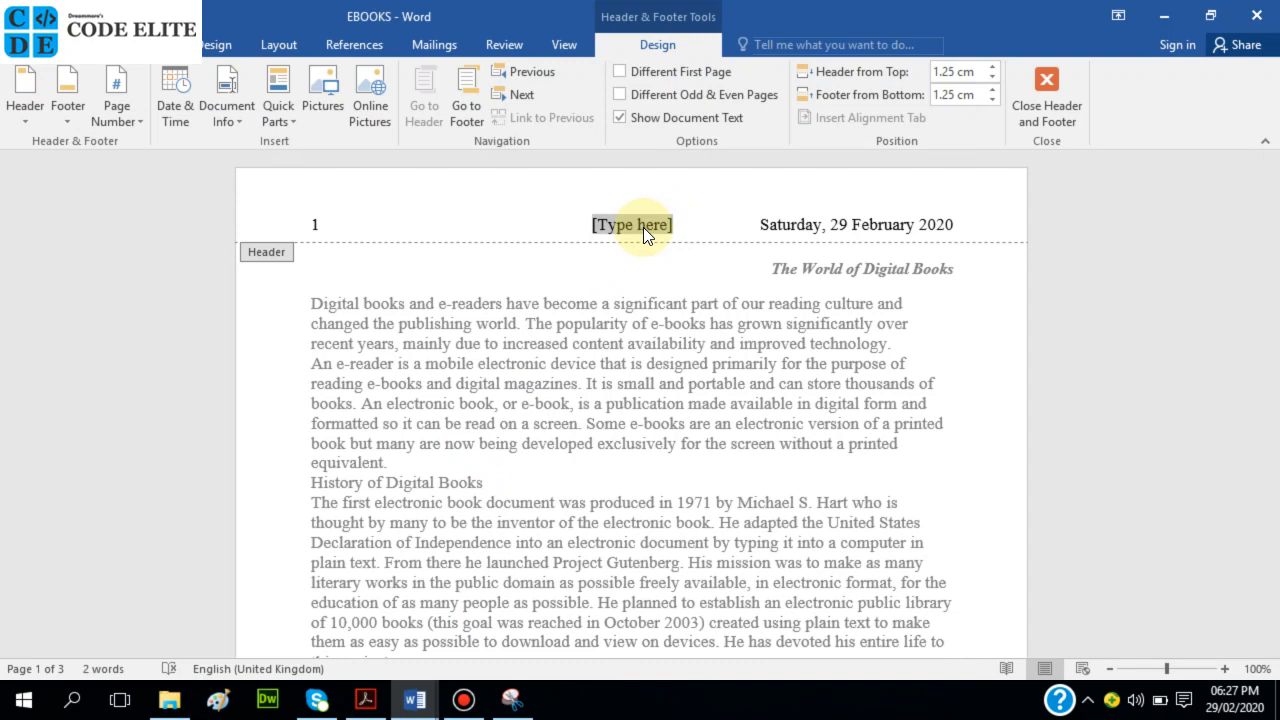
key("Delete")
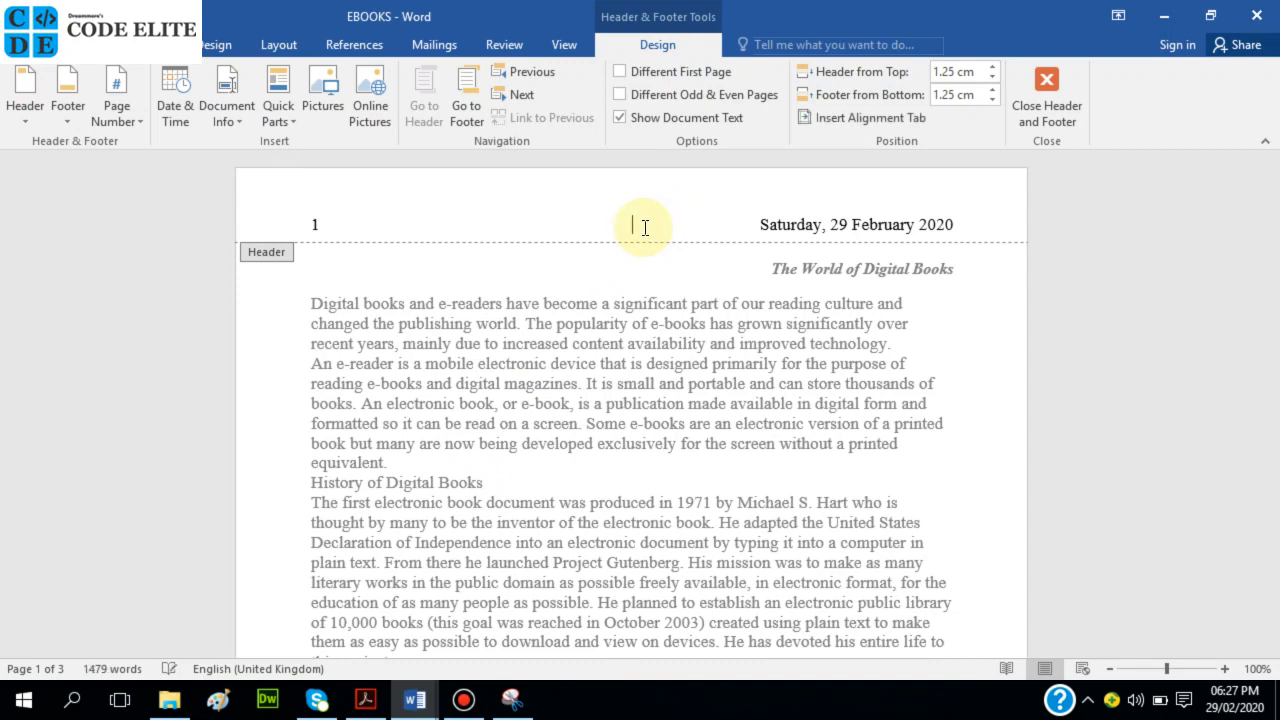
double_click(608, 406)
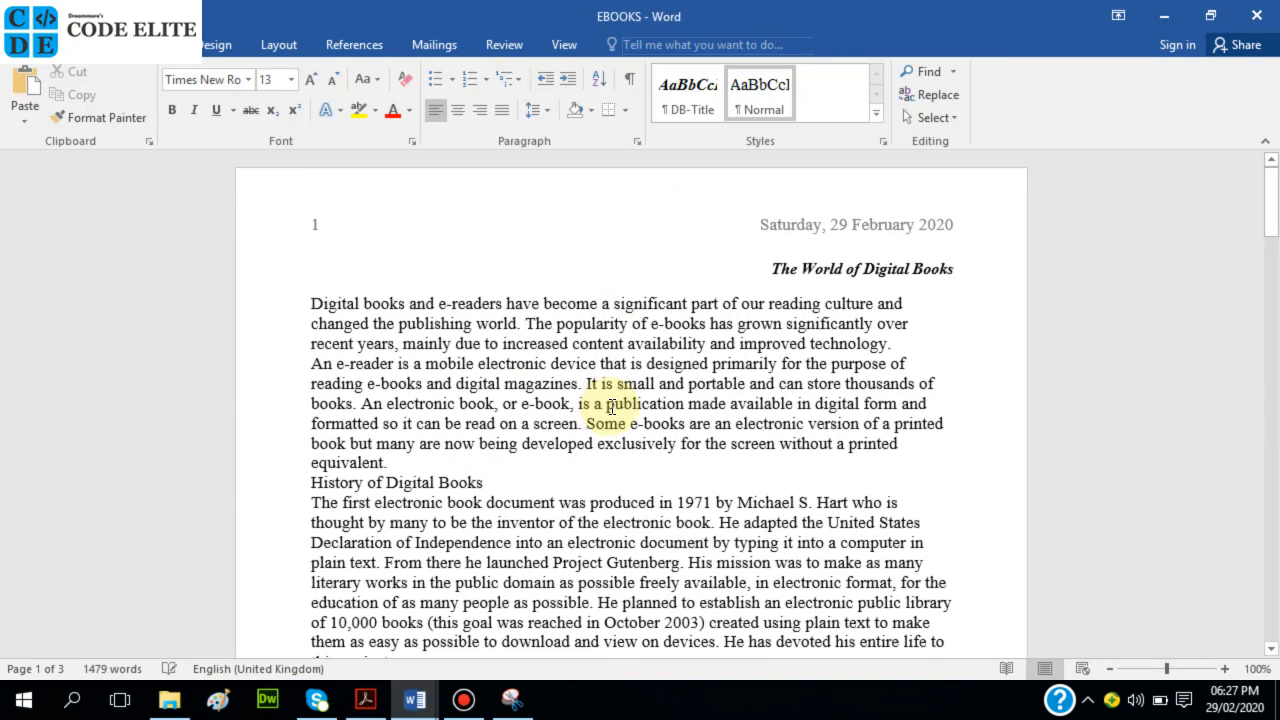
left_click(365, 699)
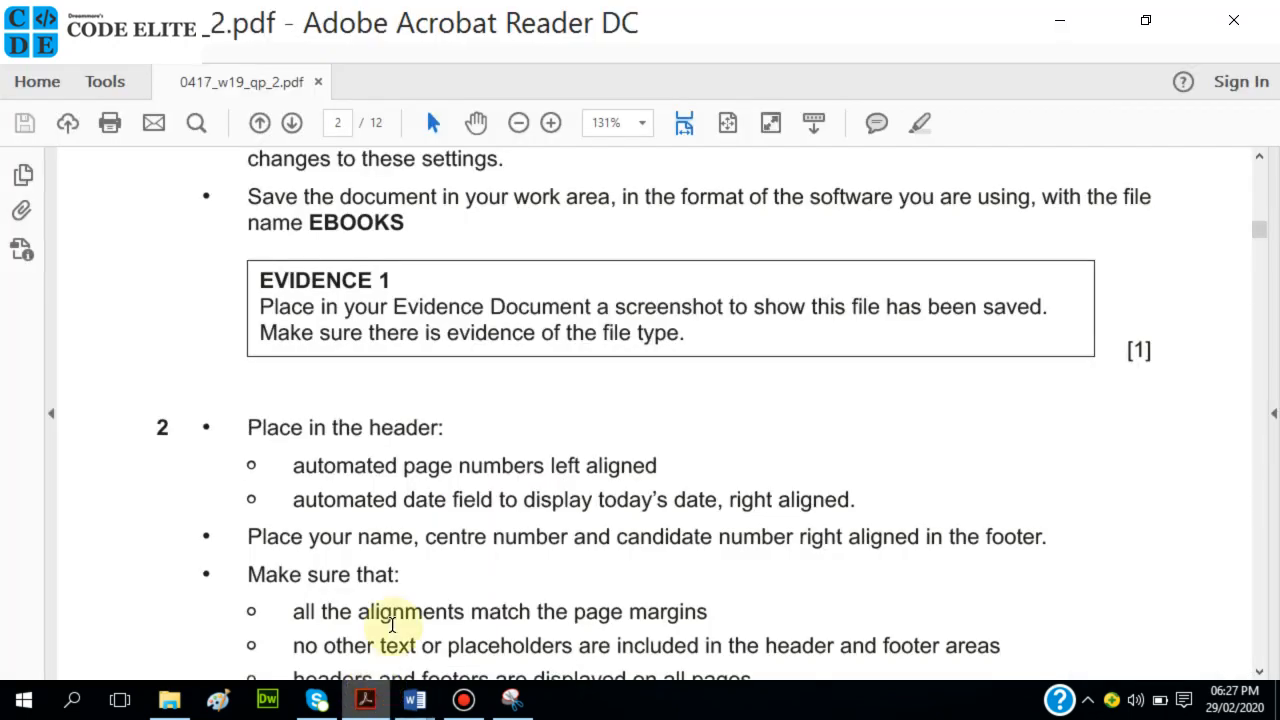
scroll(352, 507, "down", 1)
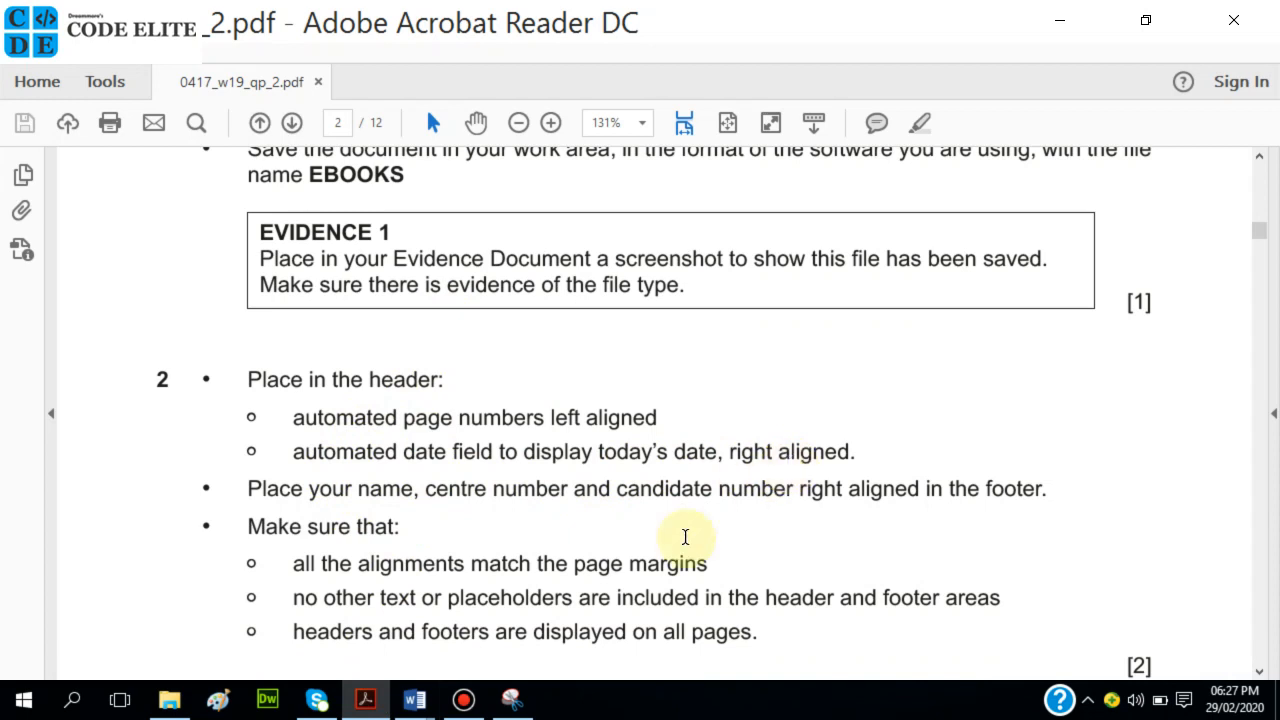
scroll(640, 511, "down", 1)
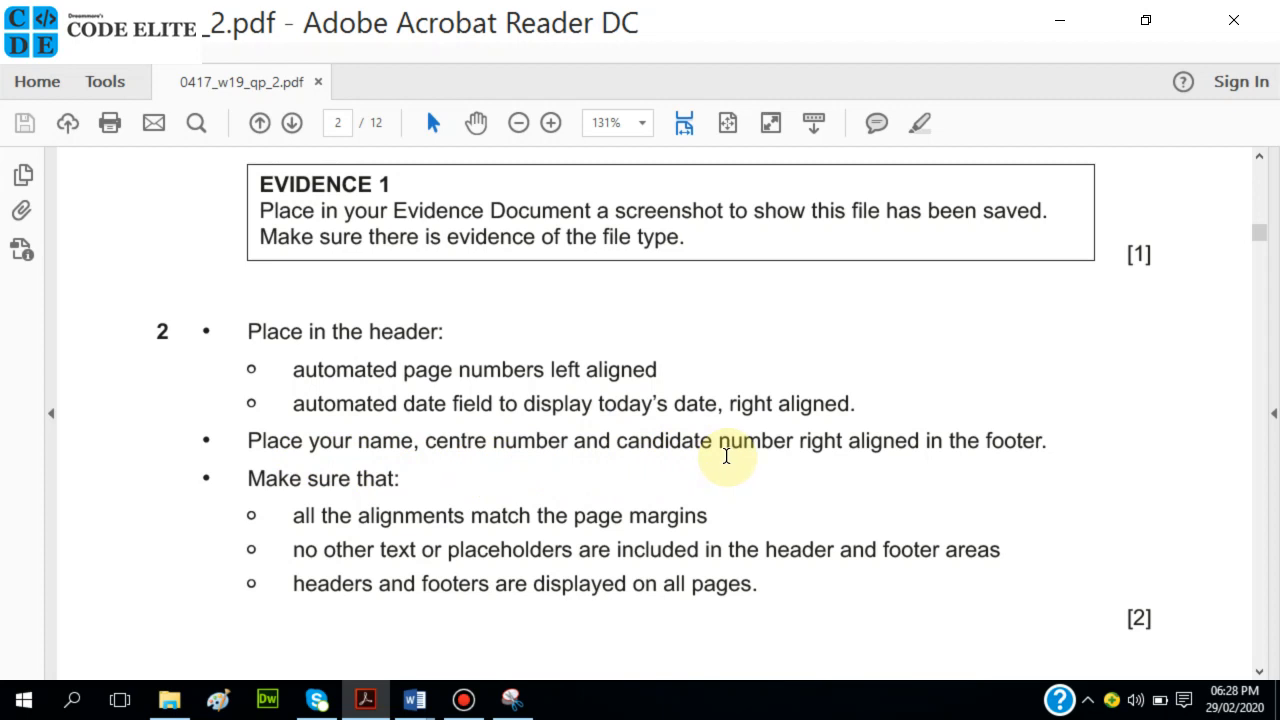
left_click(418, 695)
left_click(508, 610)
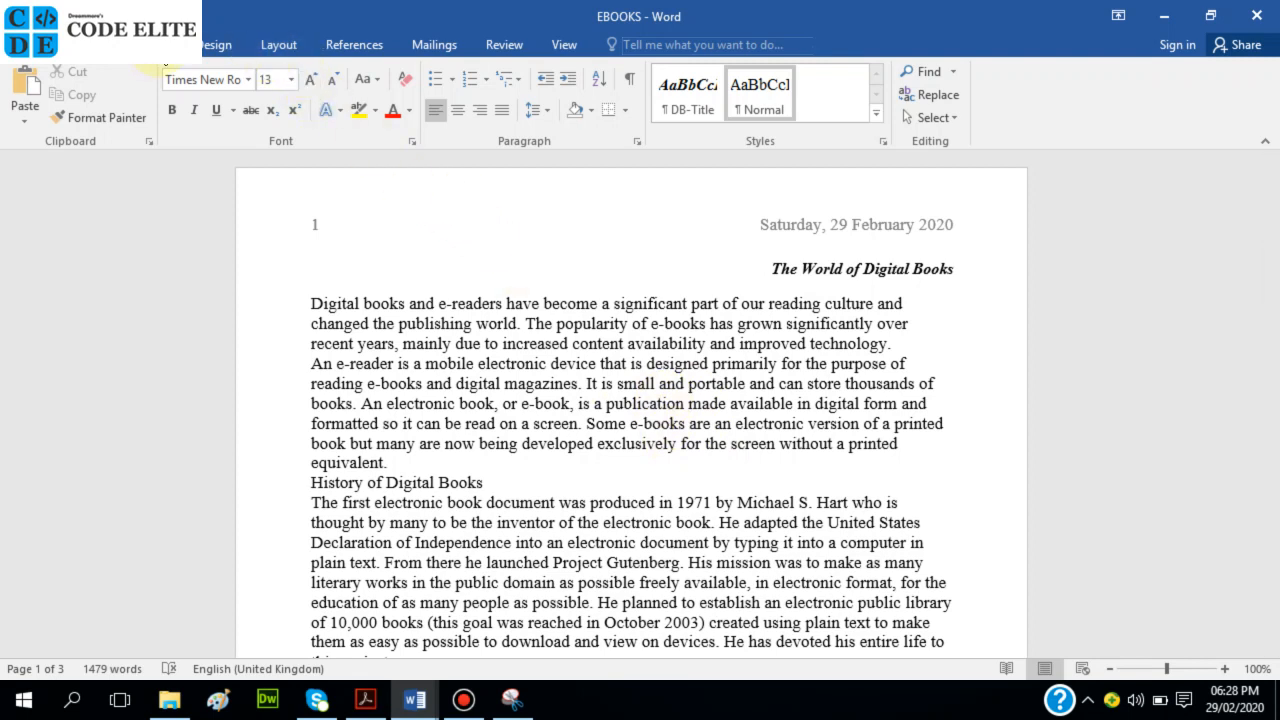
Add a Blank (Three Columns) footer with the candidate's name, centre number and candidate number on the right.
left_click(160, 44)
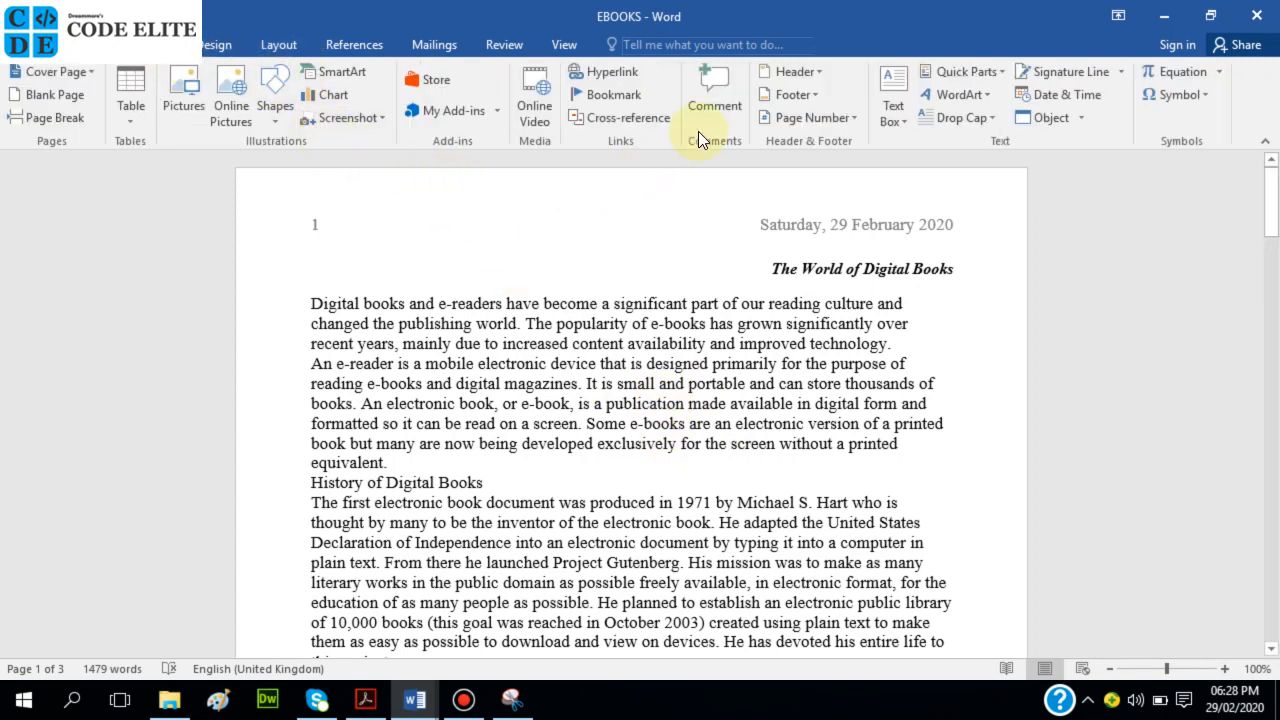
left_click(777, 95)
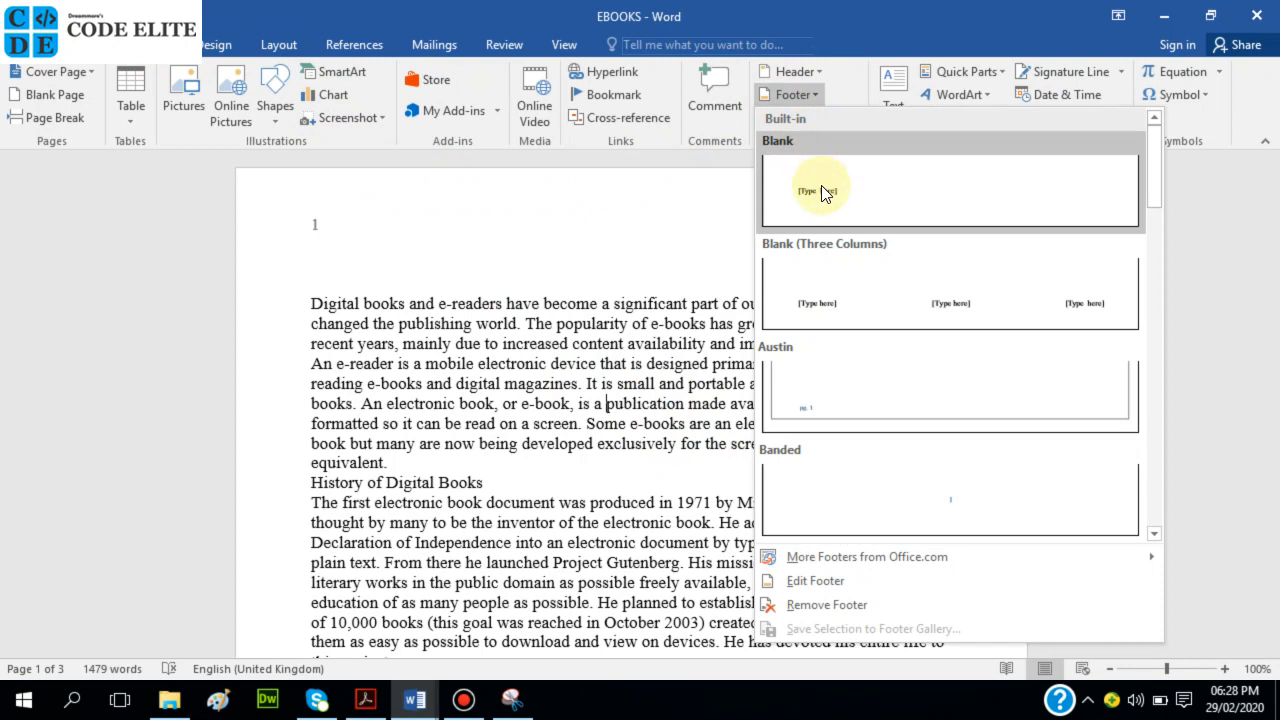
left_click(877, 289)
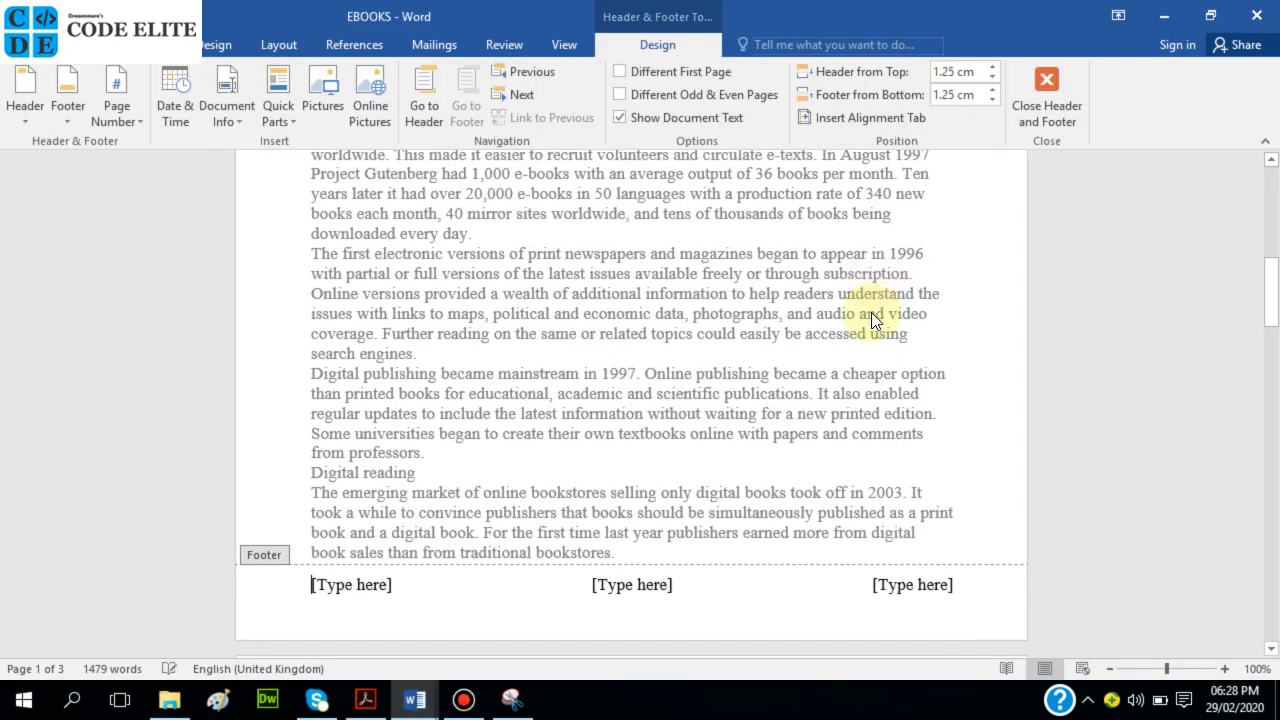
left_click(920, 590)
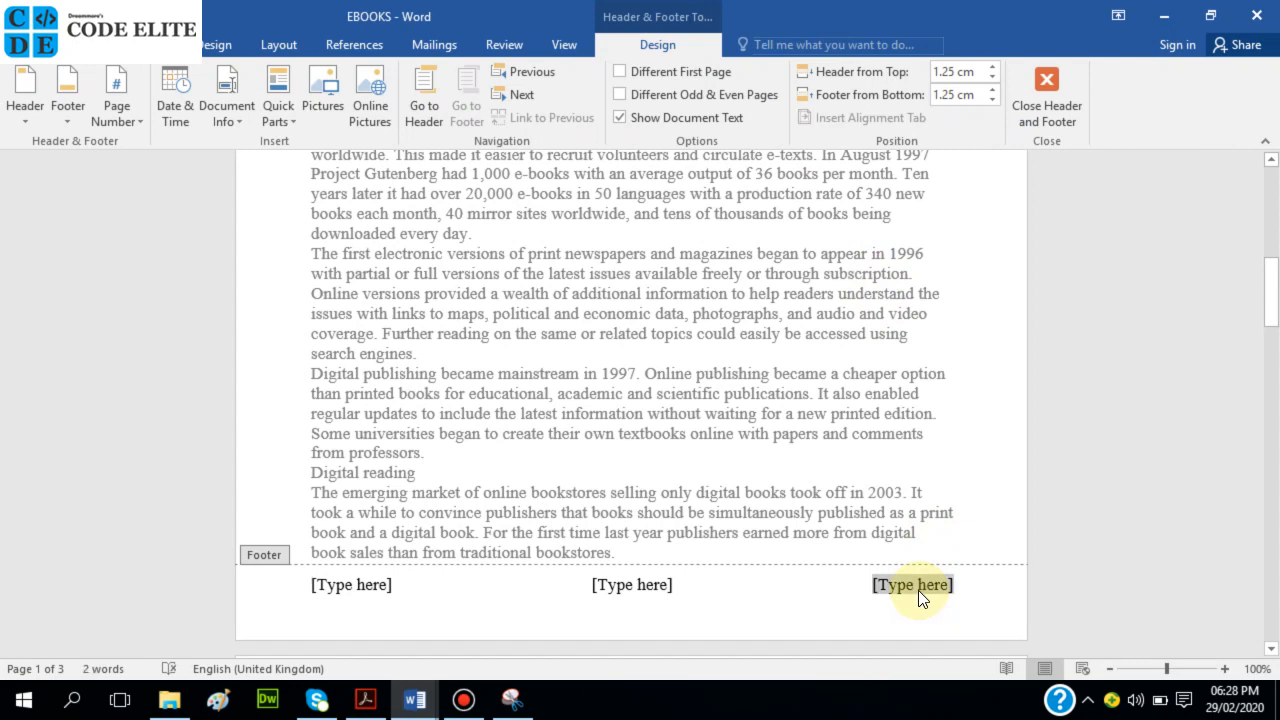
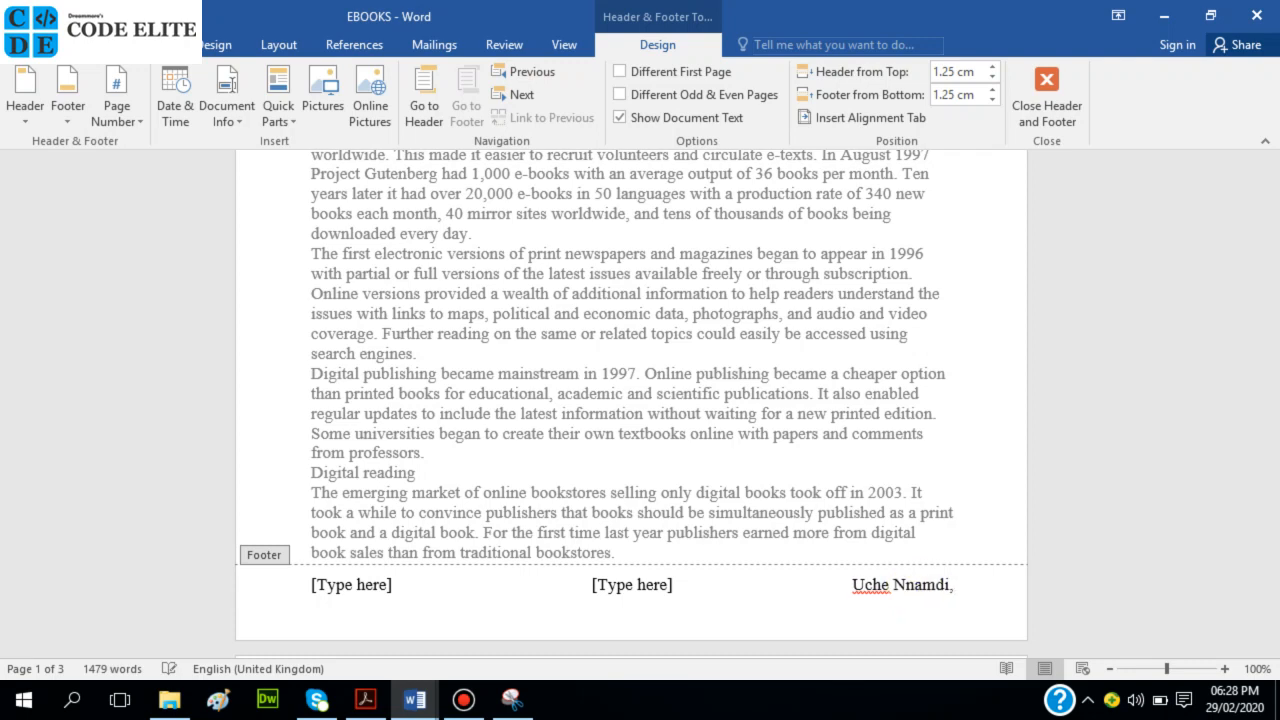
type(" 111")
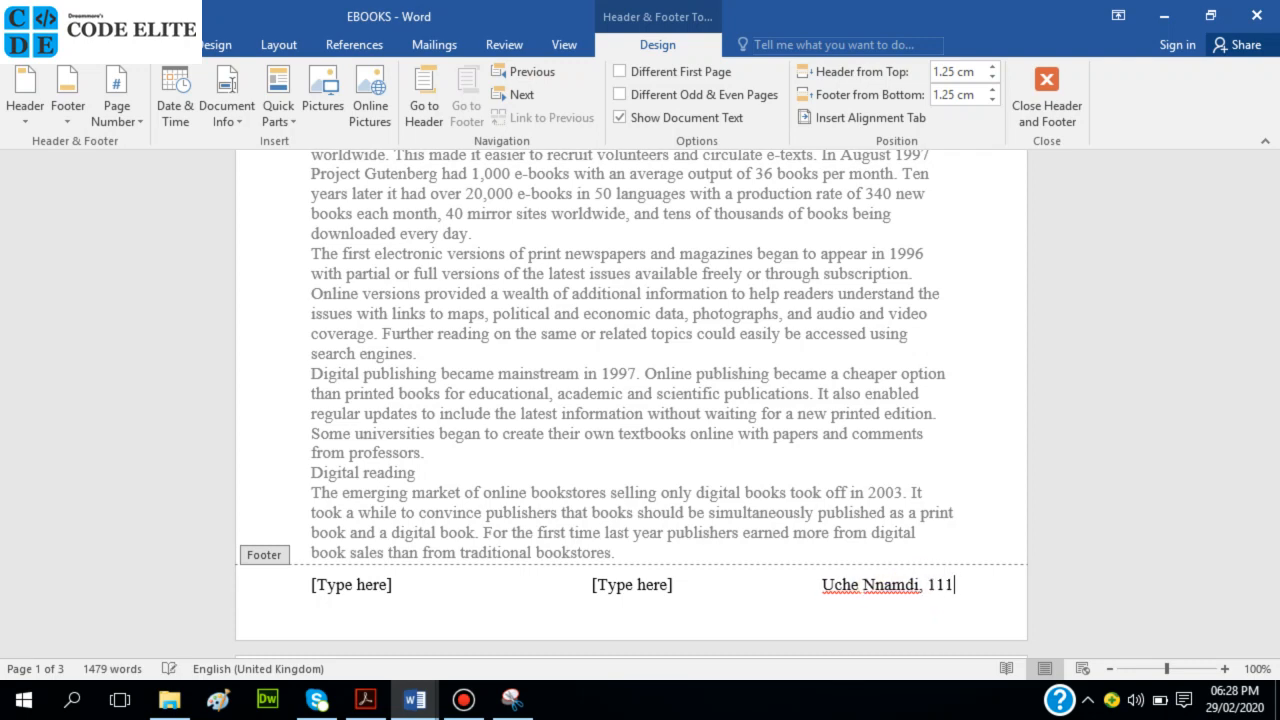
type(",")
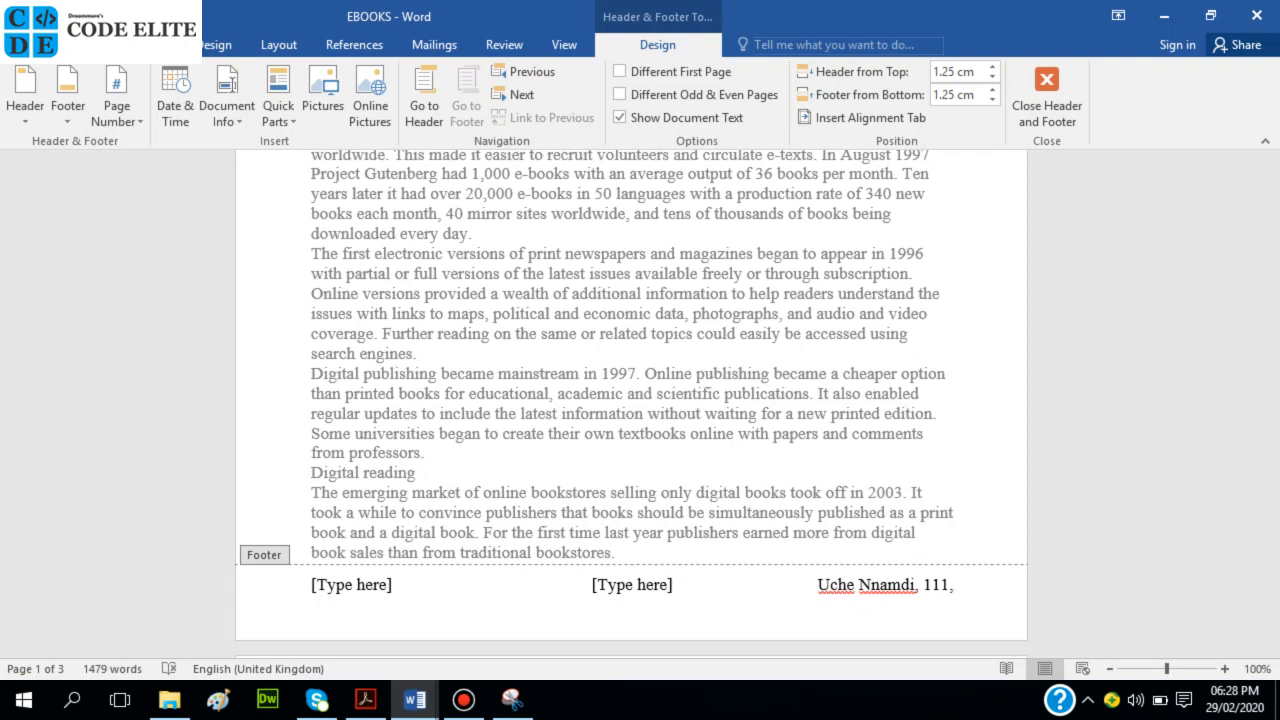
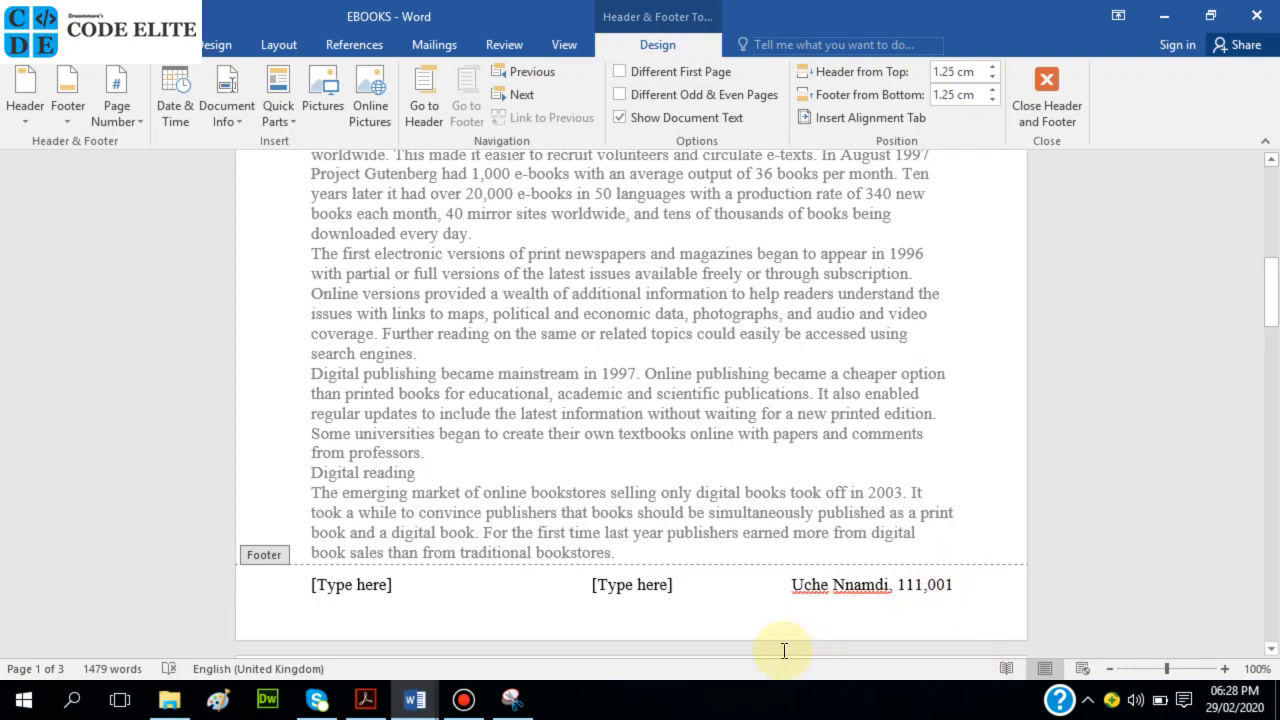
Delete the centre and left footer placeholders.
left_click(614, 588)
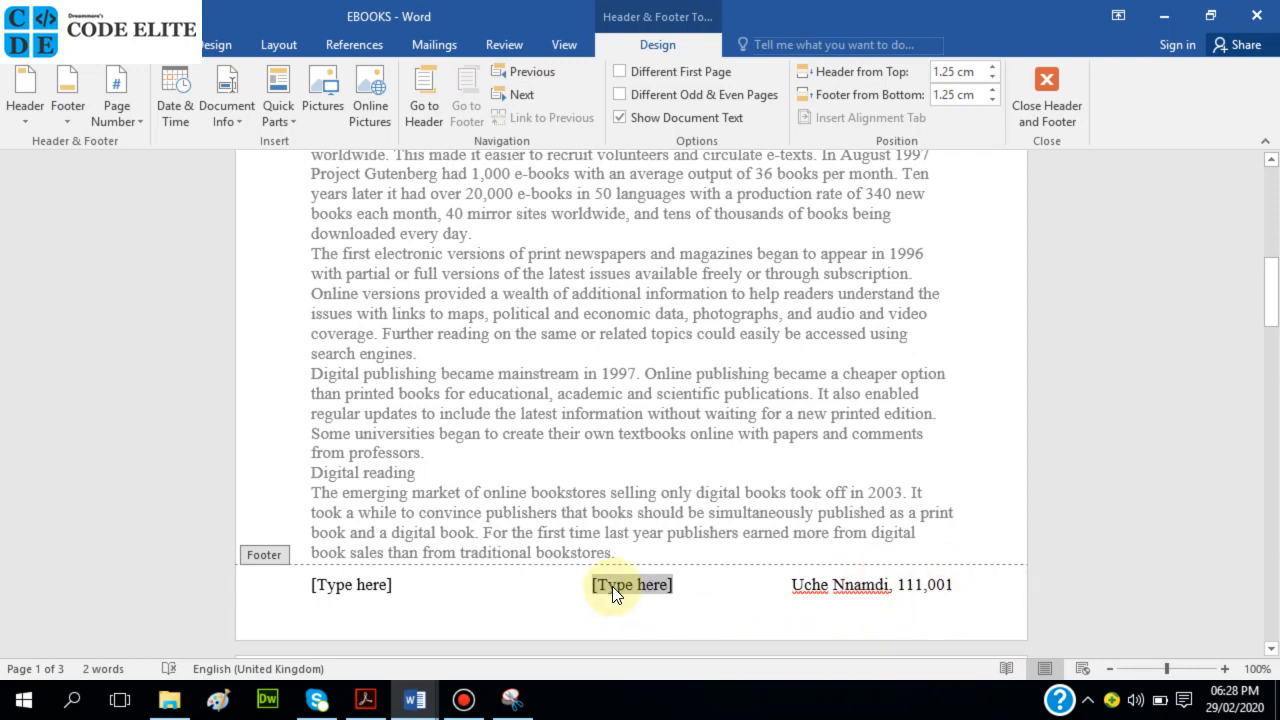
key("Delete")
left_click(353, 585)
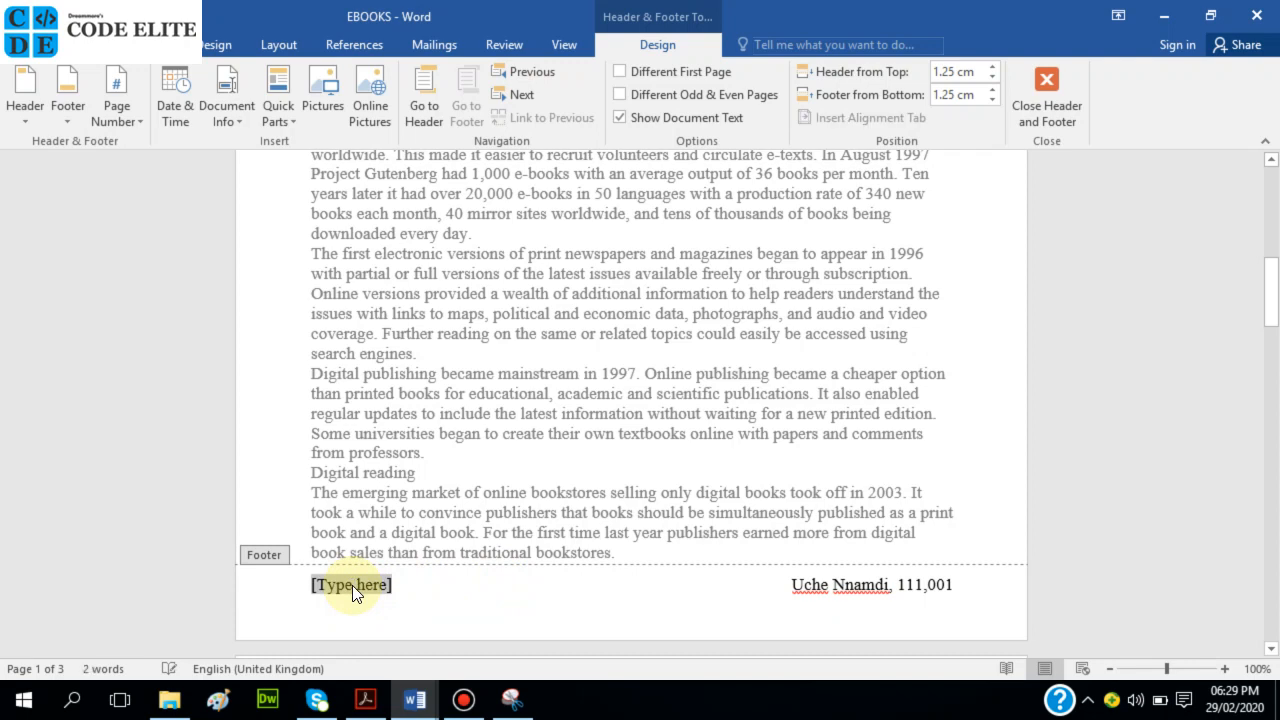
key("Delete")
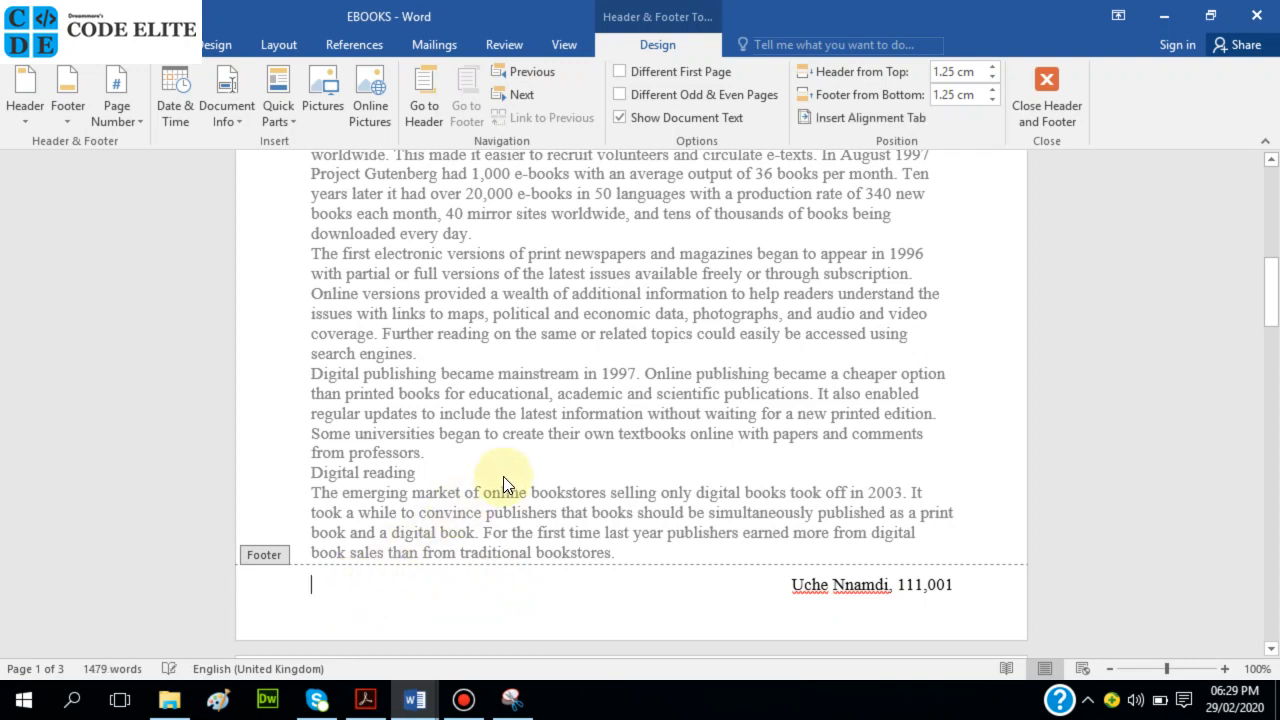
Close the footer and review question 2's header and footer checklist in the exam paper.
double_click(503, 476)
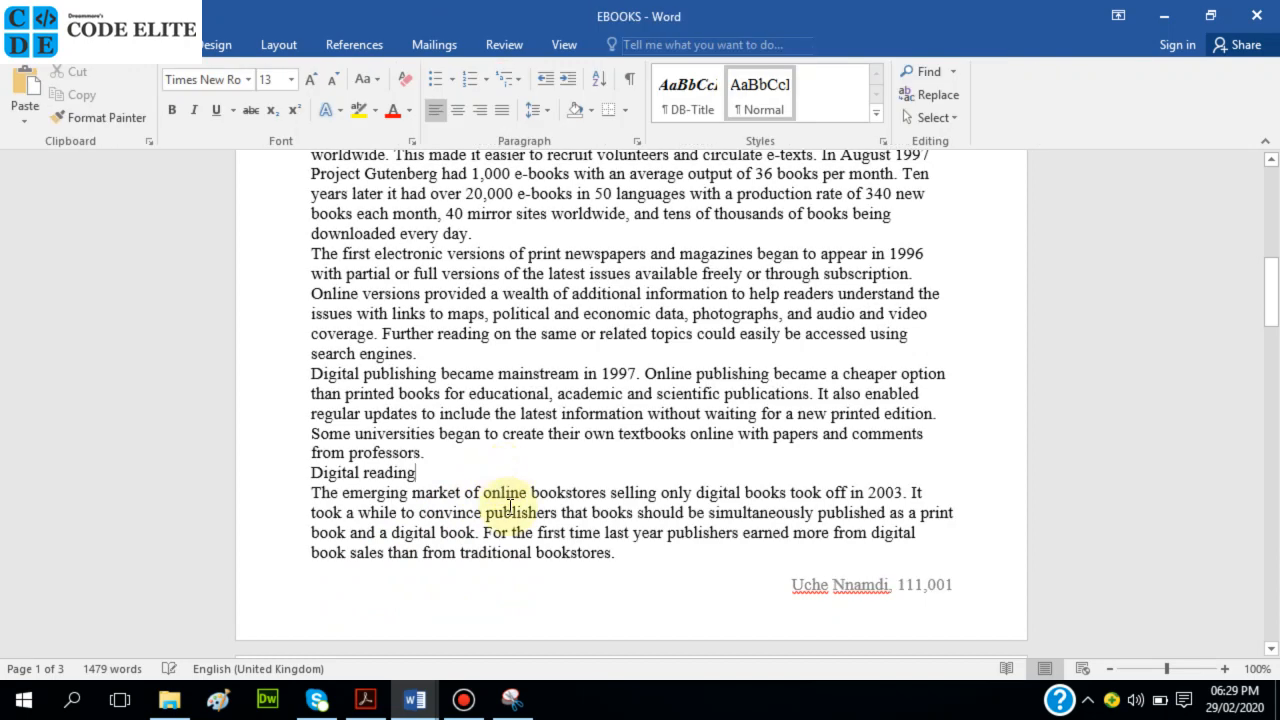
left_click(375, 703)
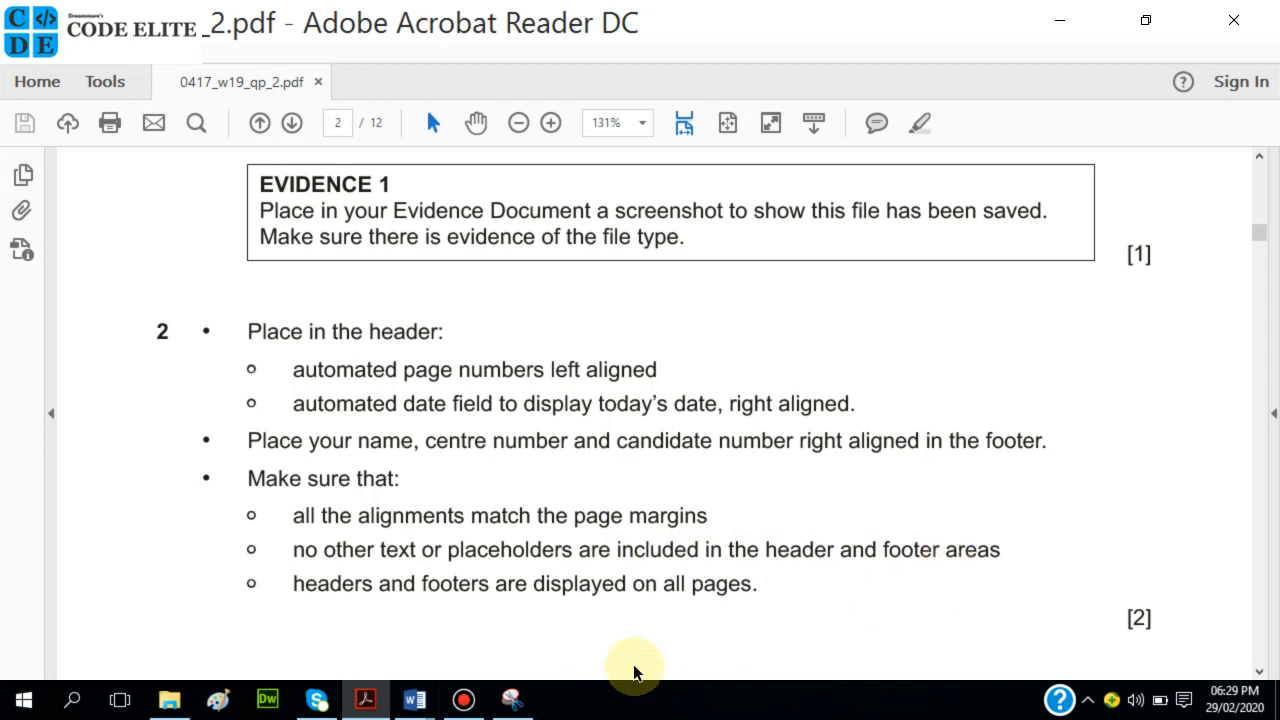
mouse_move(410, 704)
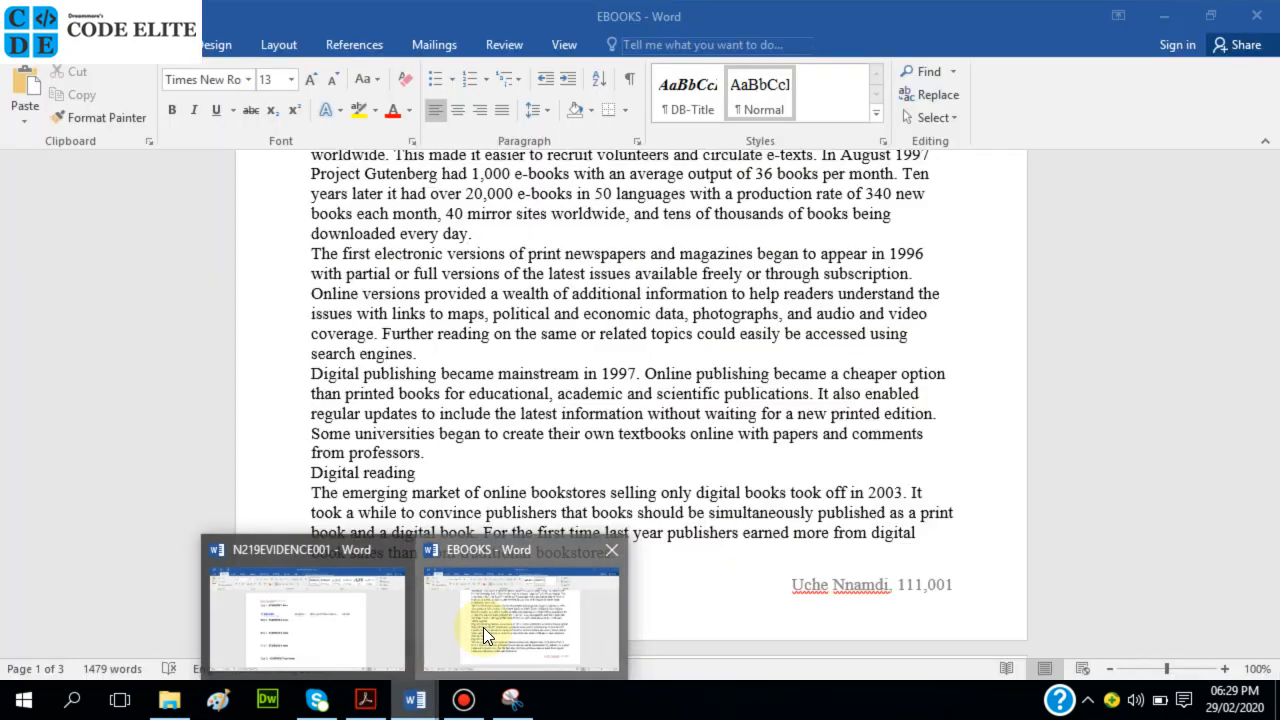
Compare the EBOOKS page-number-and-date header with the exam paper's header requirements.
left_click(483, 627)
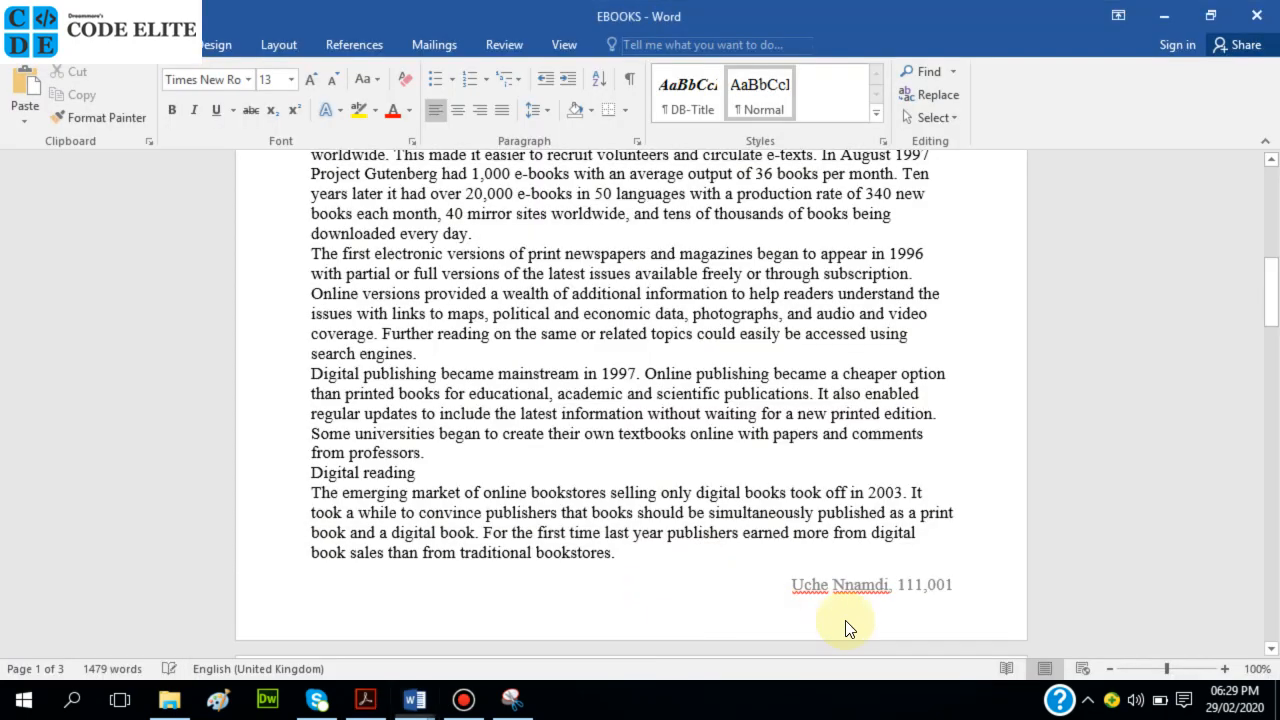
scroll(855, 530, "up", 10)
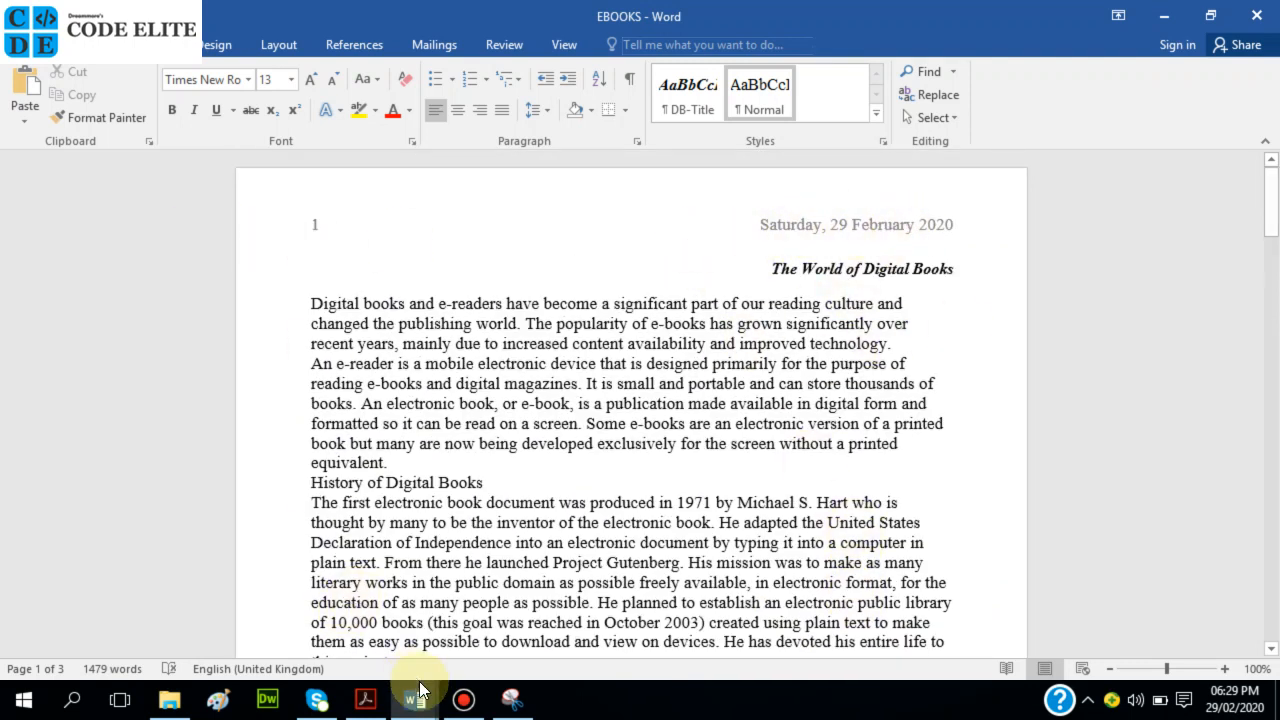
left_click(365, 699)
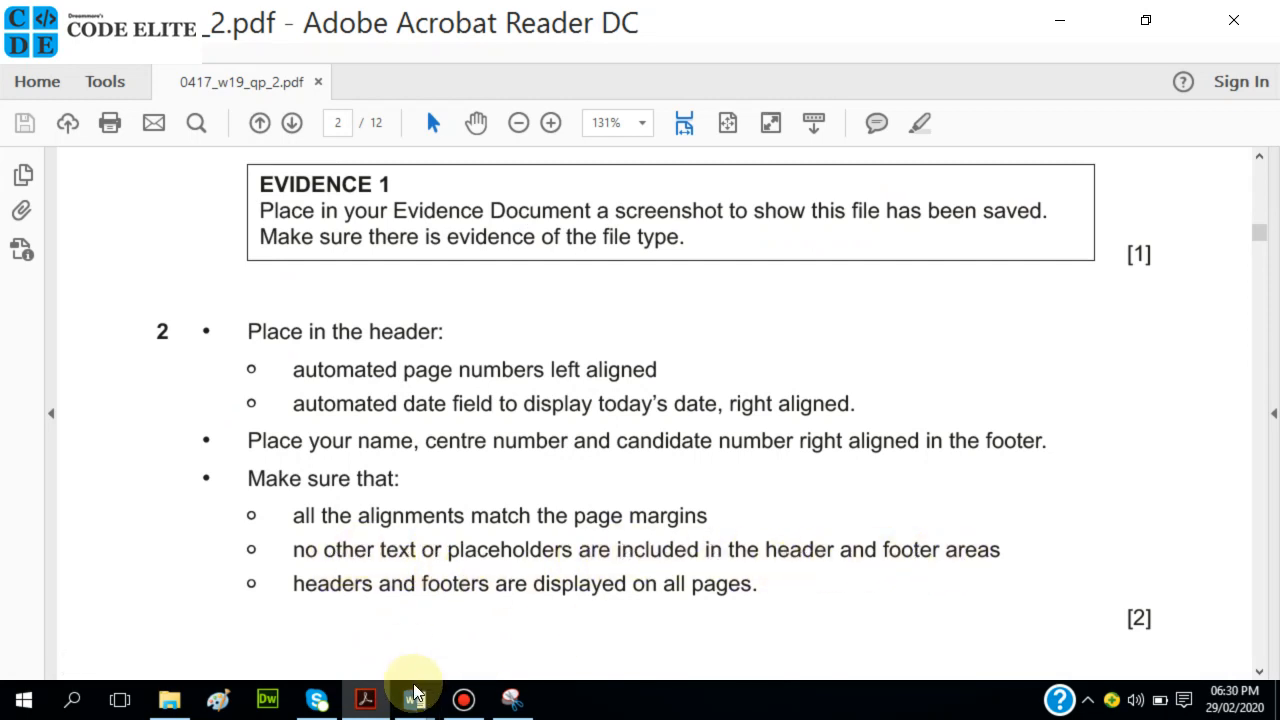
mouse_move(417, 688)
left_click(477, 616)
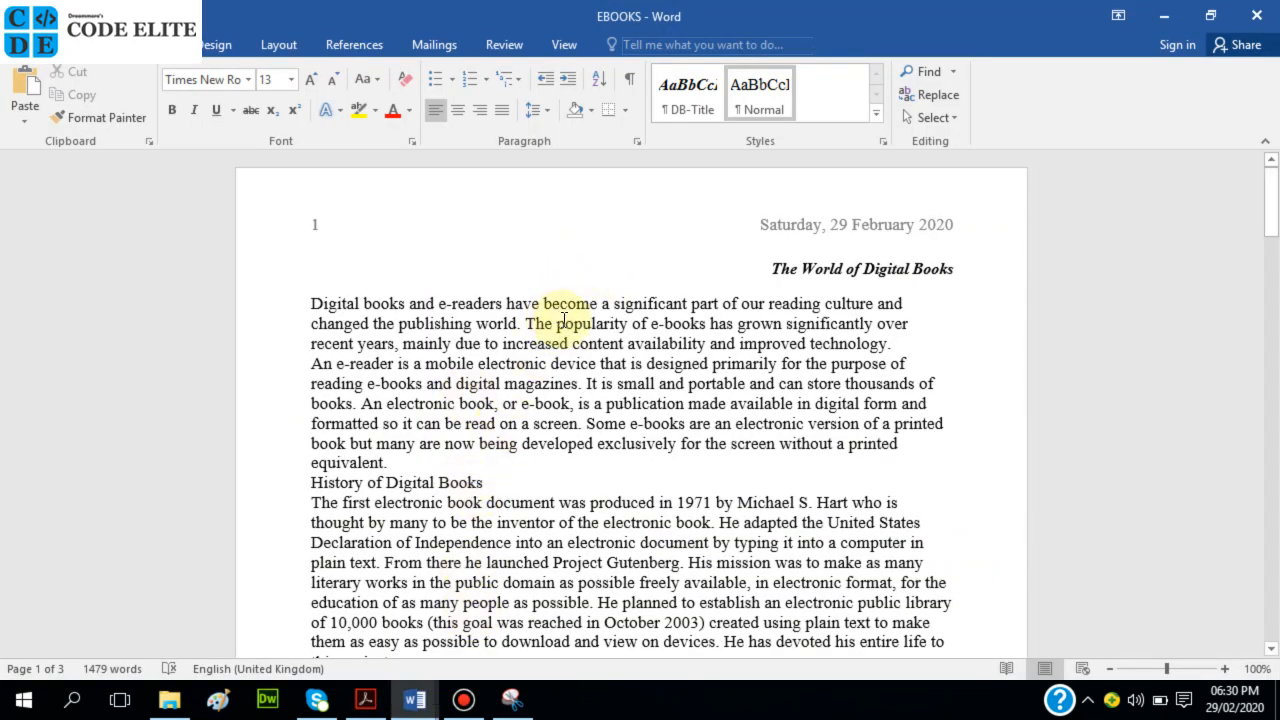
scroll(618, 415, "down", 15)
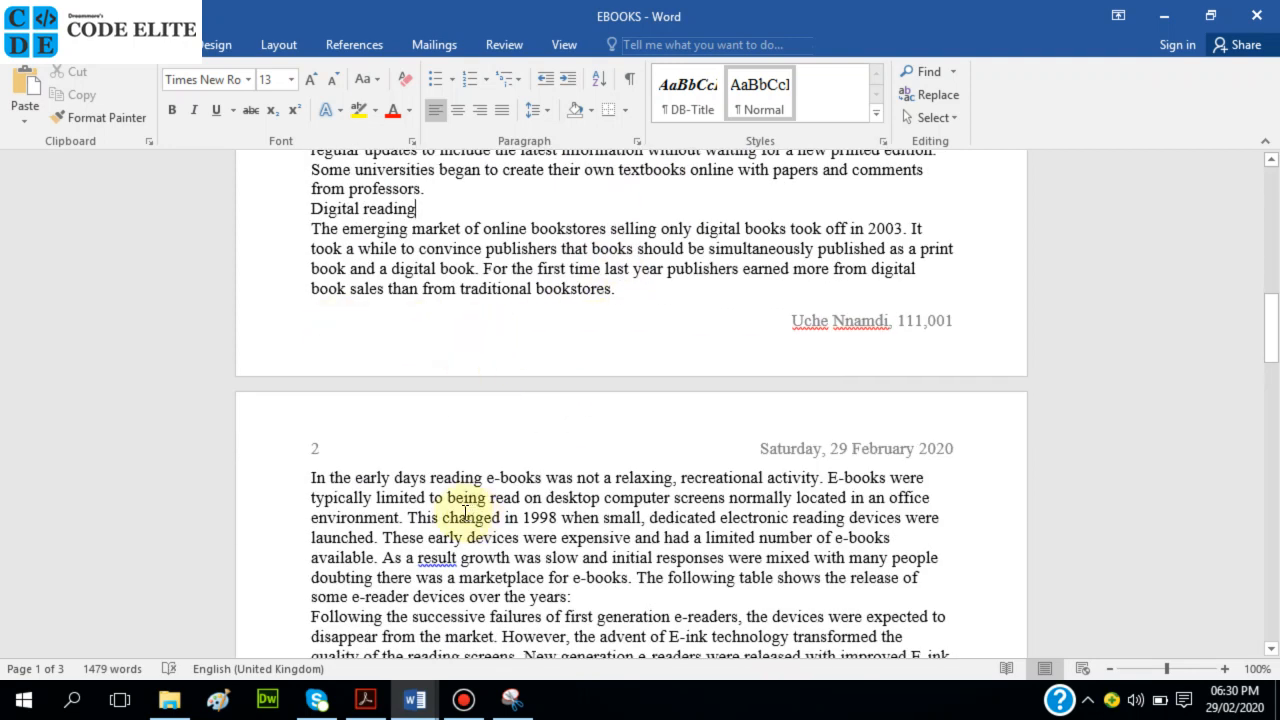
left_click(365, 699)
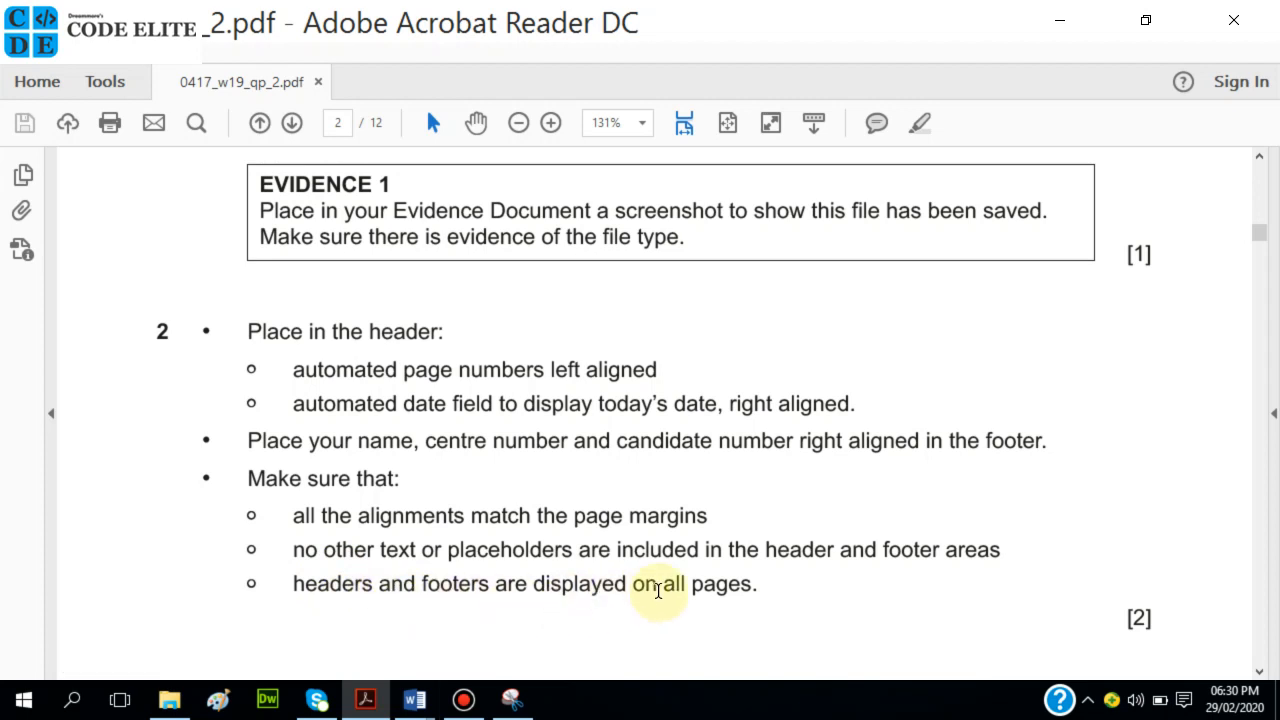
Check that the candidate footer repeats on page 2, then return to the exam paper.
left_click(430, 669)
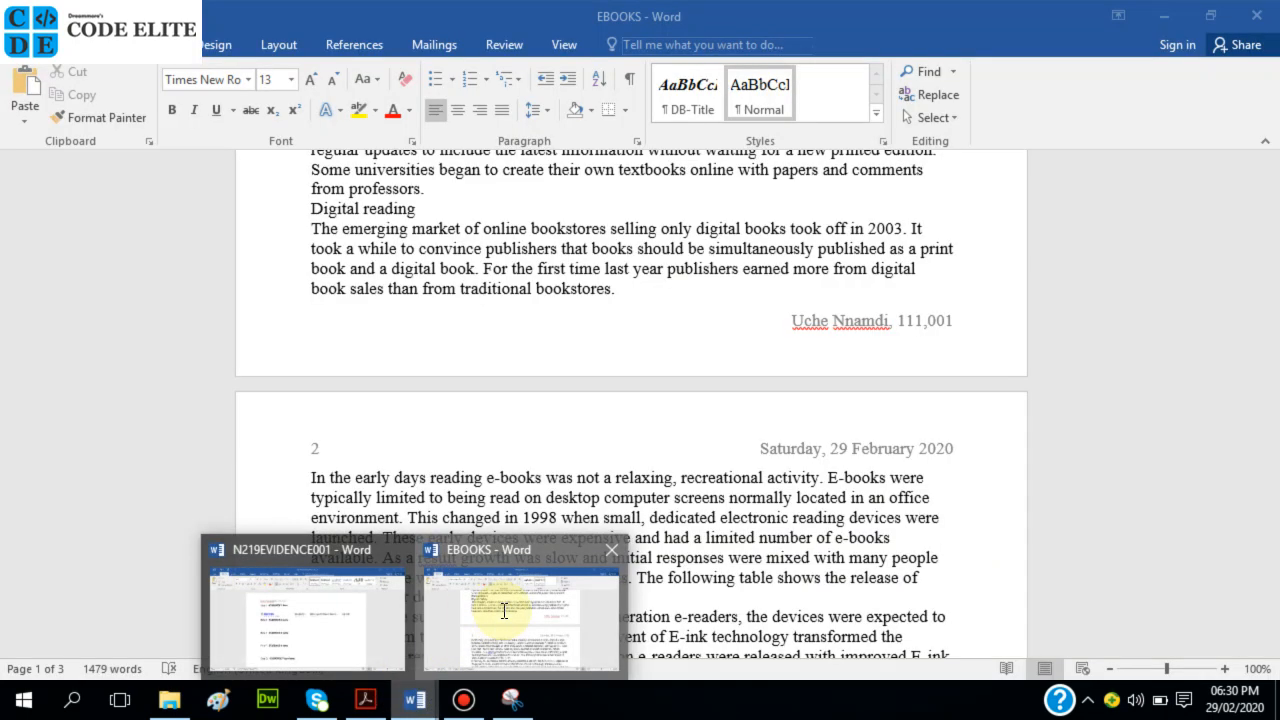
scroll(581, 528, "down", 7)
scroll(581, 528, "down", 20)
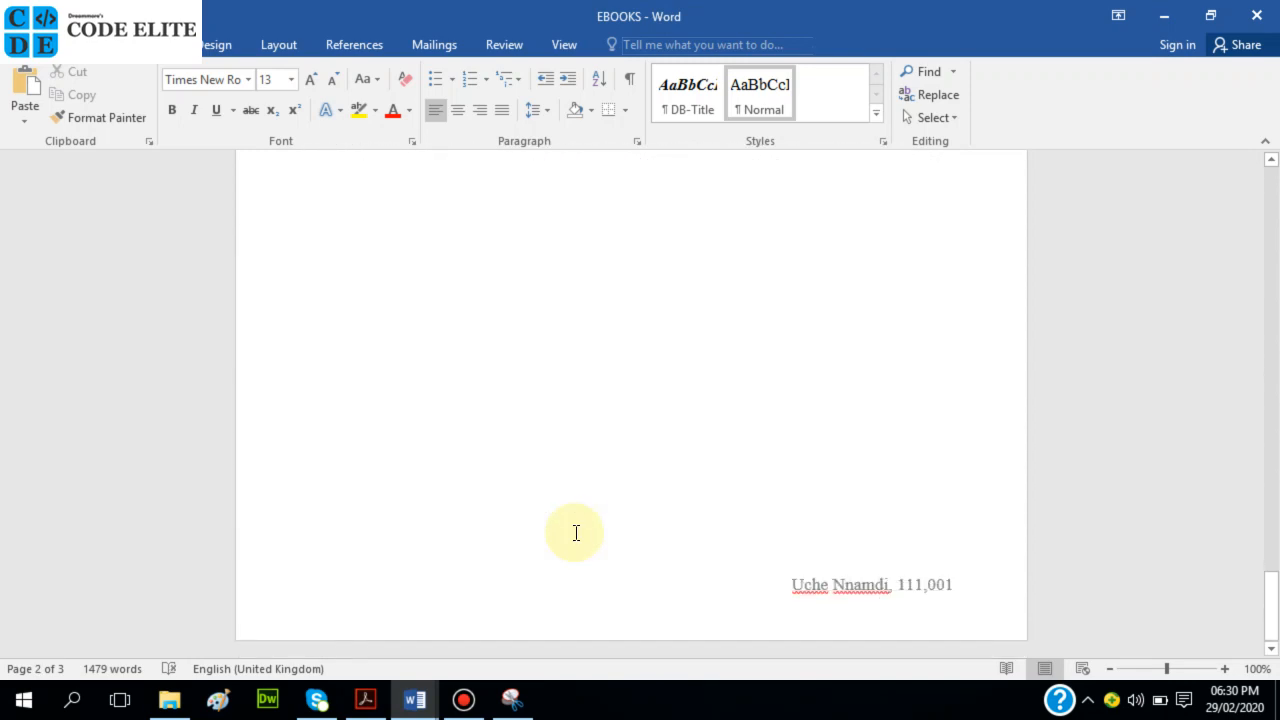
scroll(575, 532, "up", 10)
left_click(364, 703)
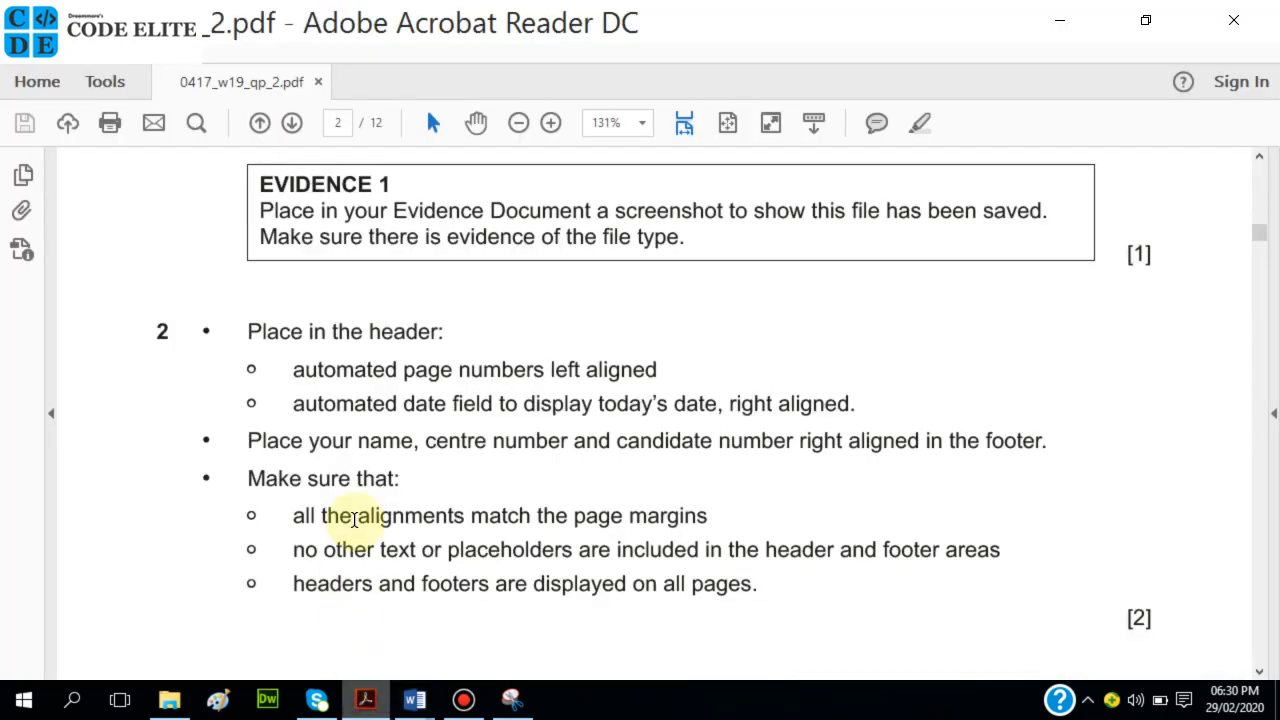
scroll(371, 484, "up", 2)
scroll(370, 485, "down", 8)
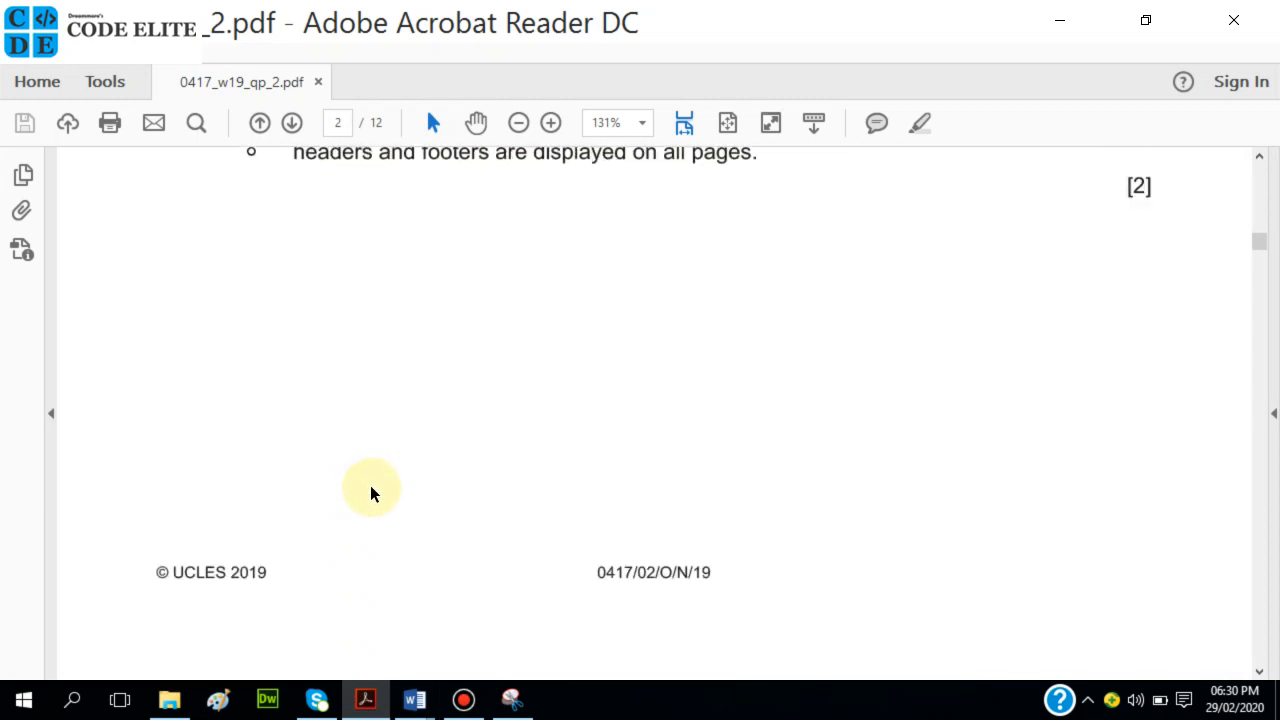
Read the question 3 house style table for DB-Subtitle, DB-Subhead, DB-Body and DB-Table, then return to EBOOKS.
scroll(369, 485, "down", 1)
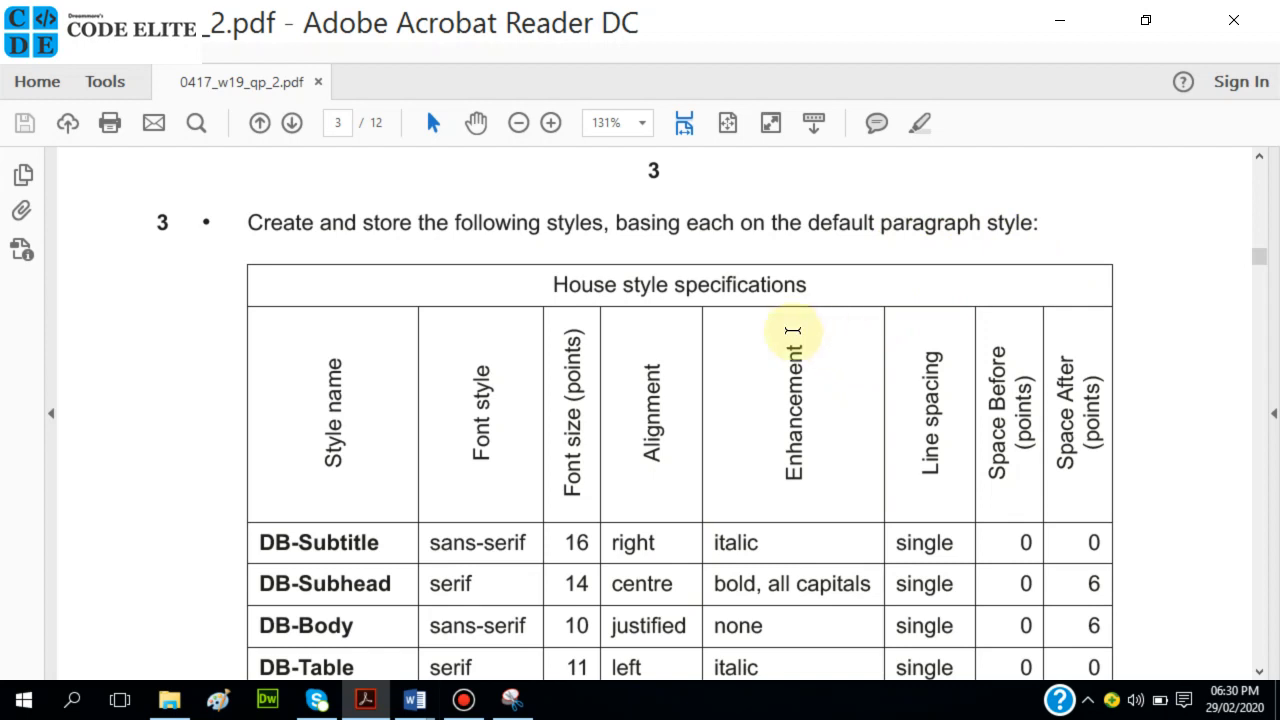
scroll(686, 410, "down", 1)
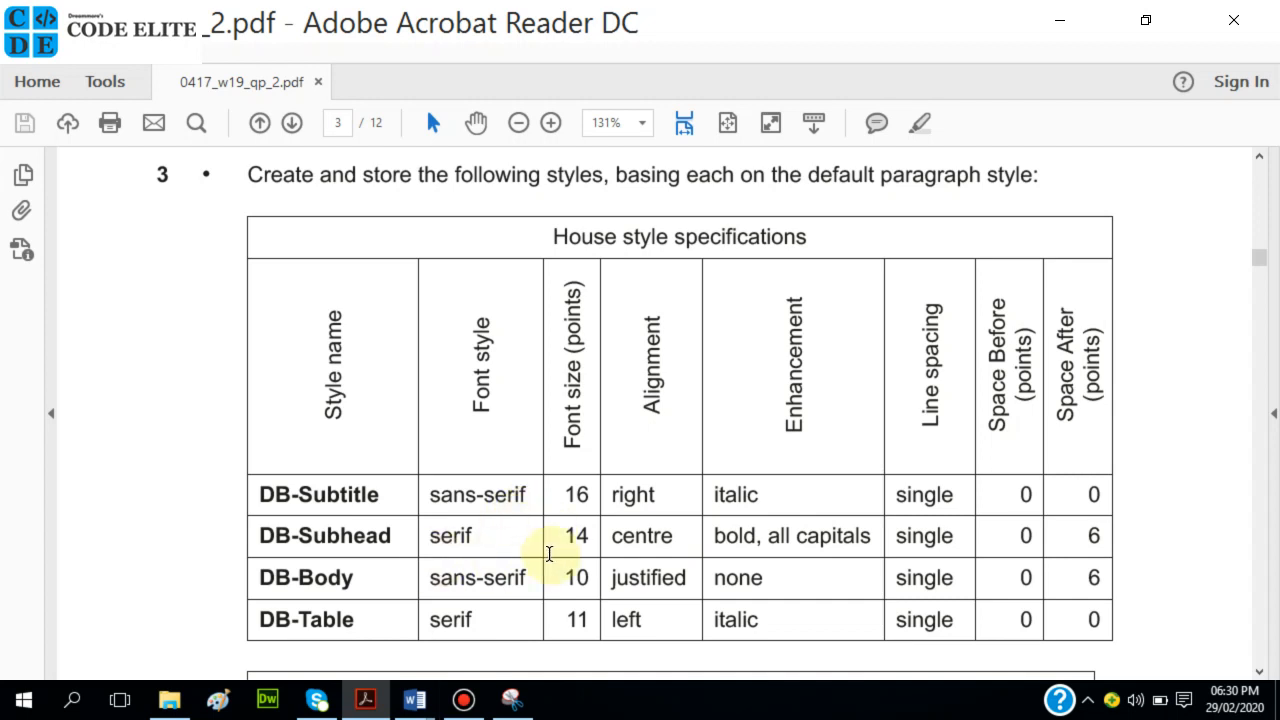
scroll(620, 566, "down", 2)
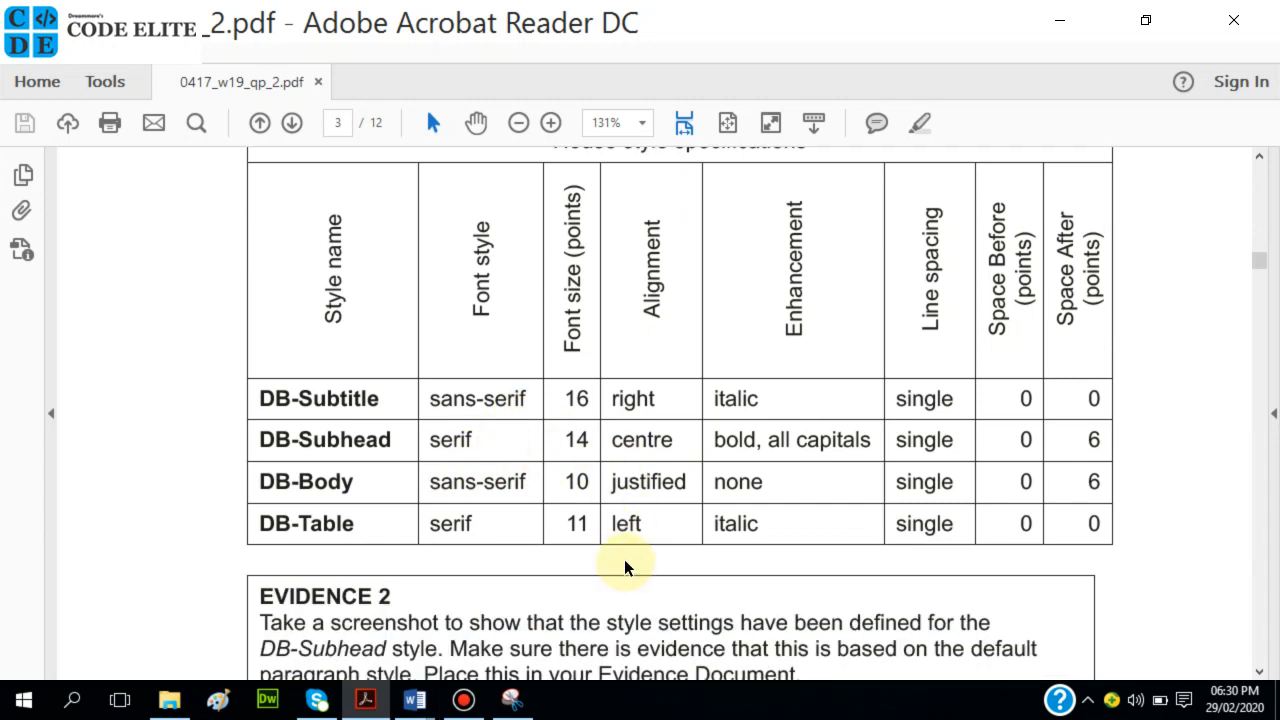
scroll(624, 564, "down", 4)
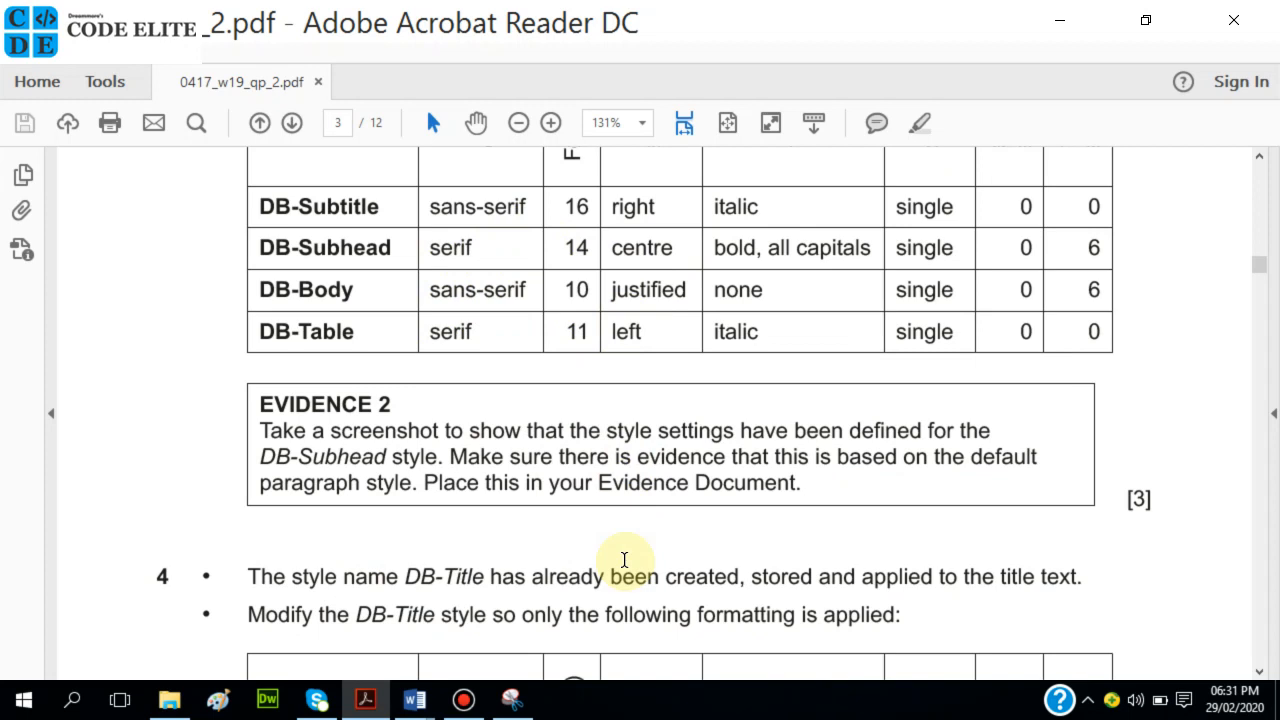
scroll(624, 558, "up", 1)
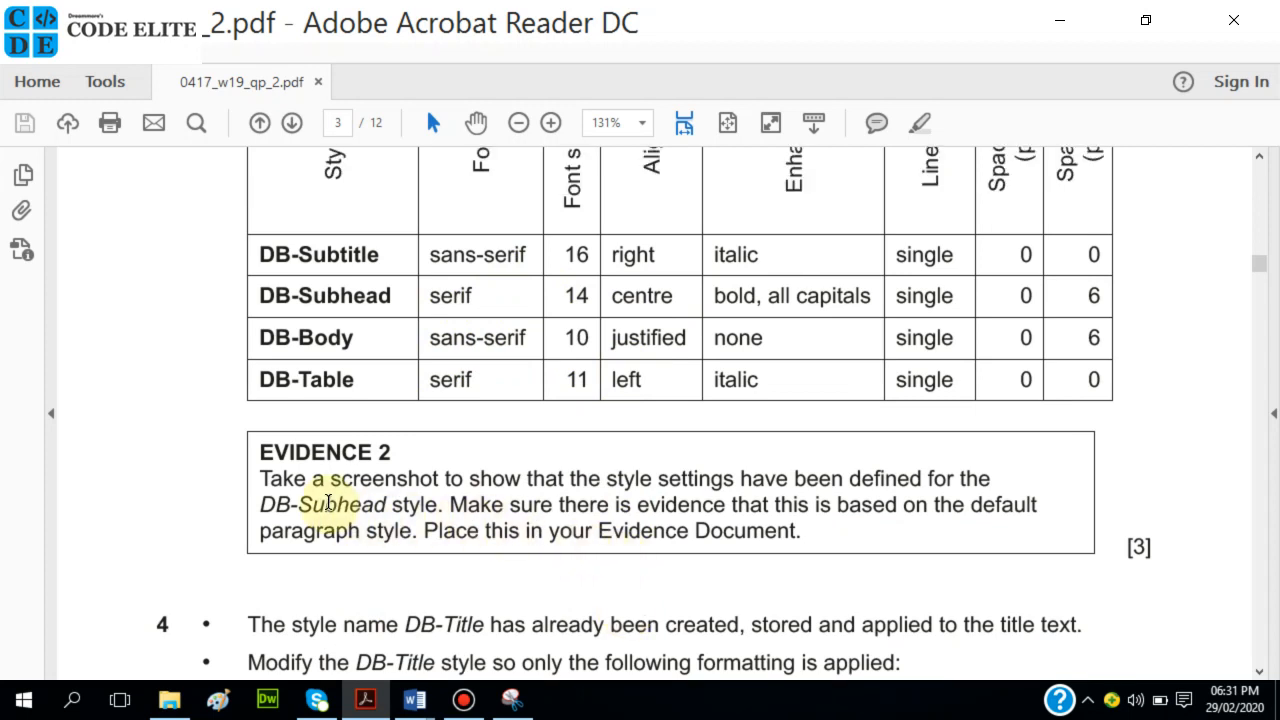
scroll(447, 487, "down", 1)
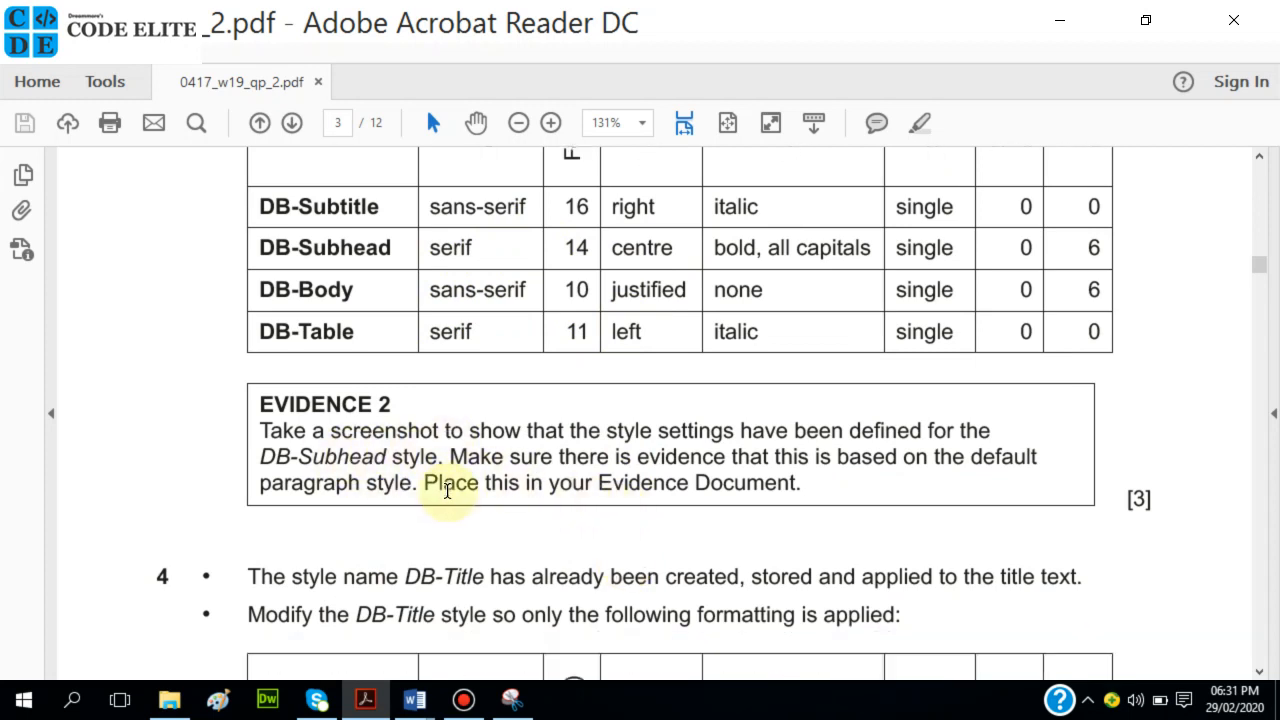
scroll(447, 490, "up", 4)
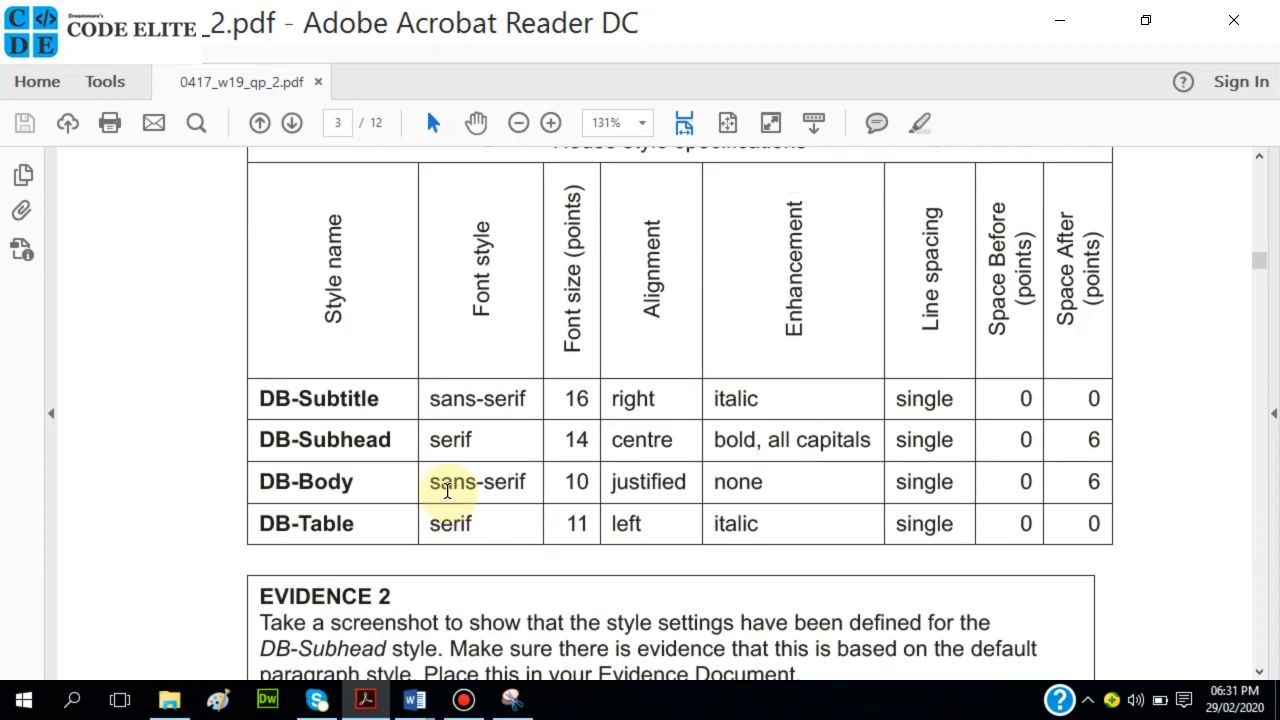
scroll(447, 490, "up", 1)
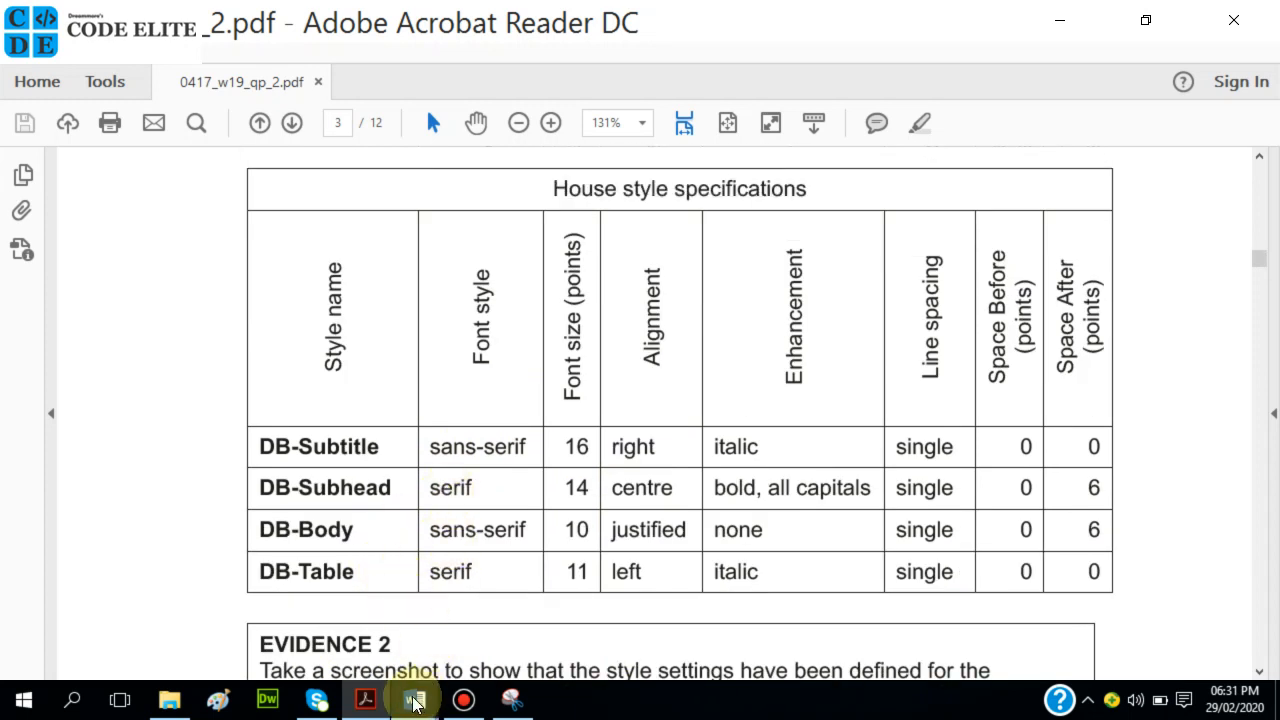
mouse_move(416, 704)
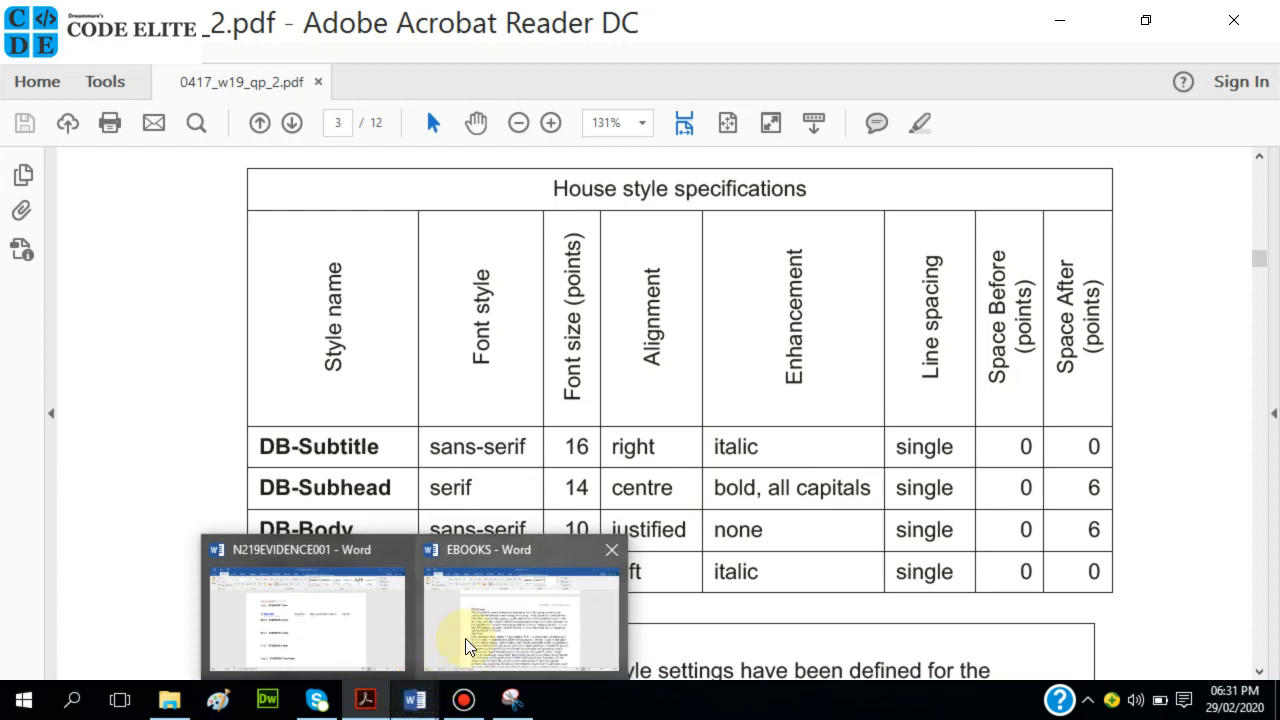
mouse_move(371, 696)
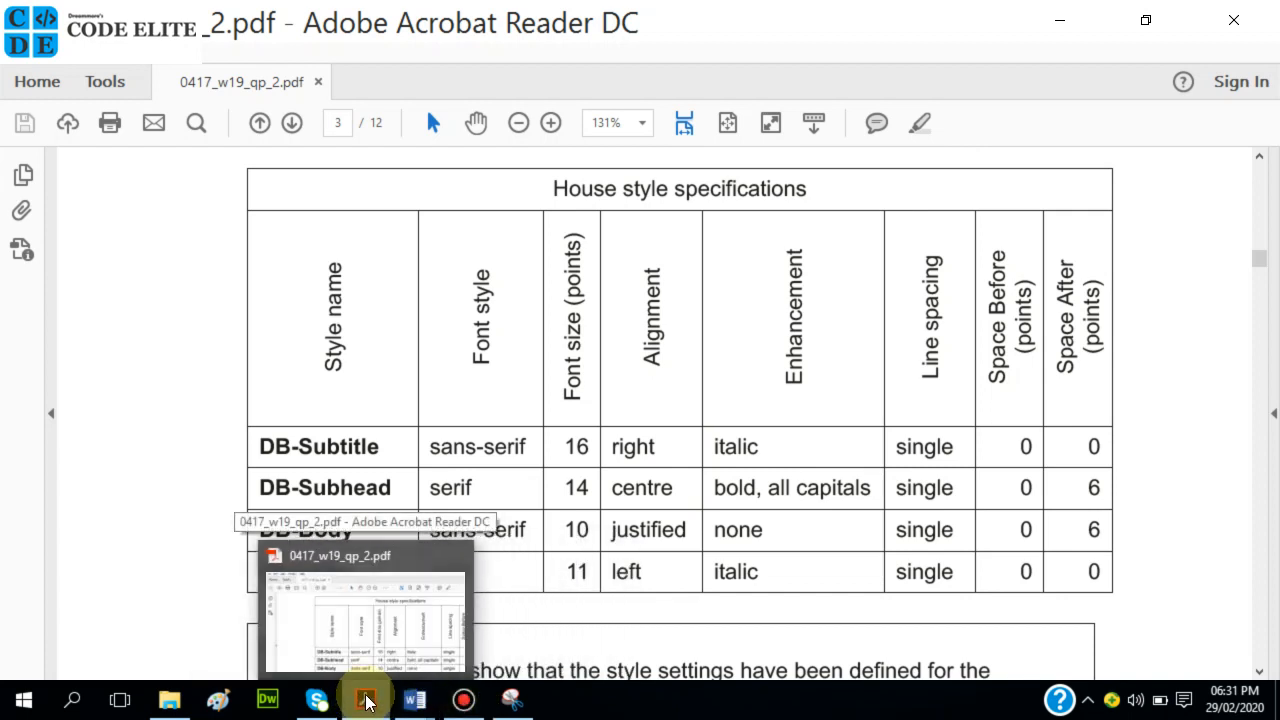
scroll(377, 428, "up", 2)
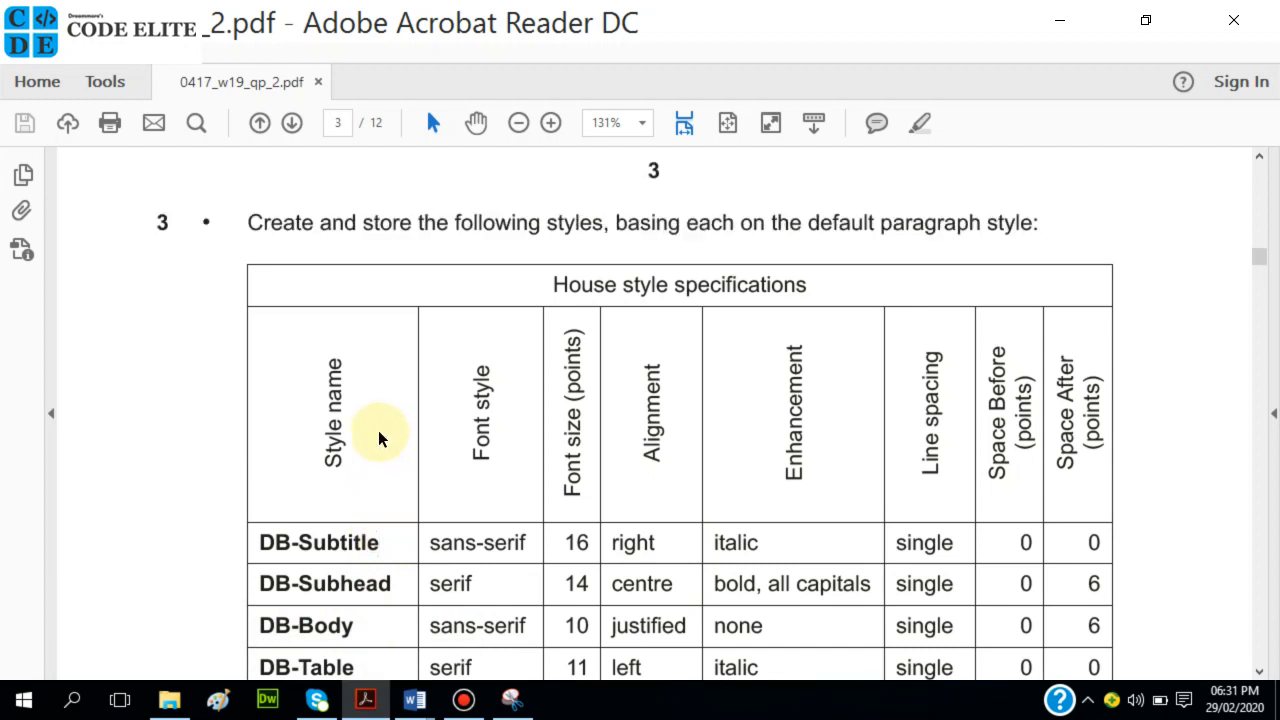
scroll(378, 432, "down", 1)
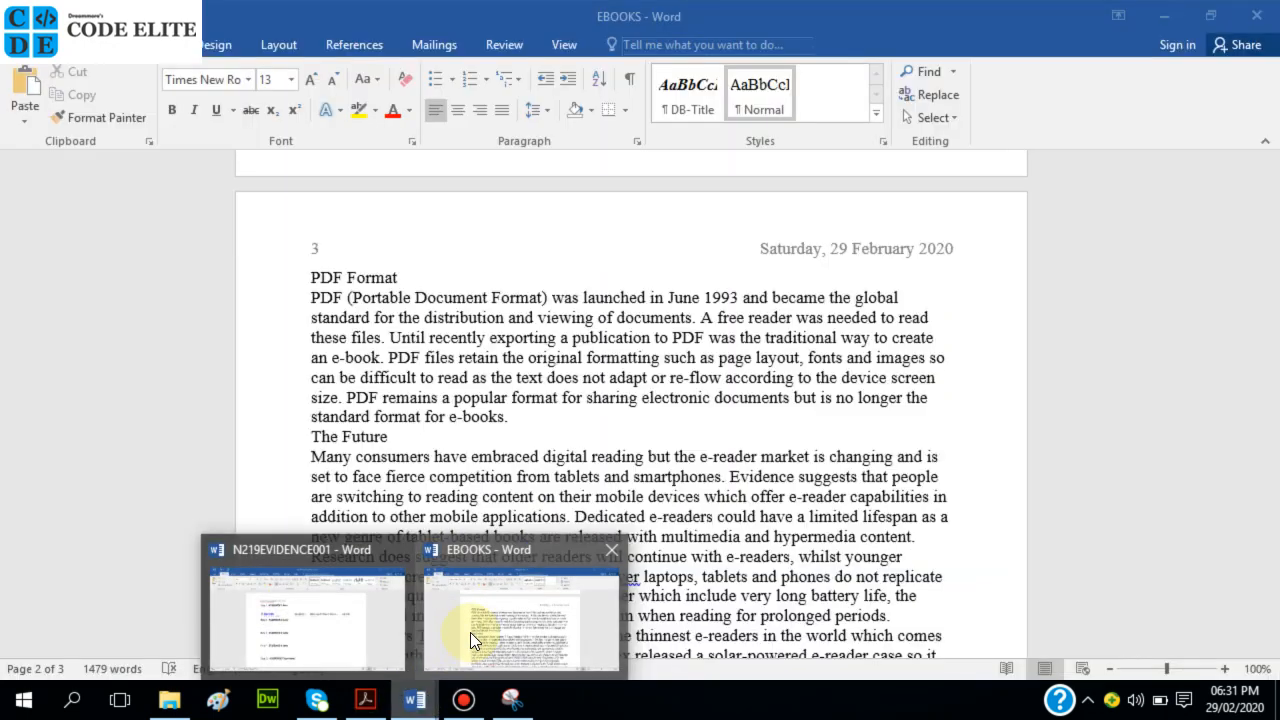
left_click(470, 632)
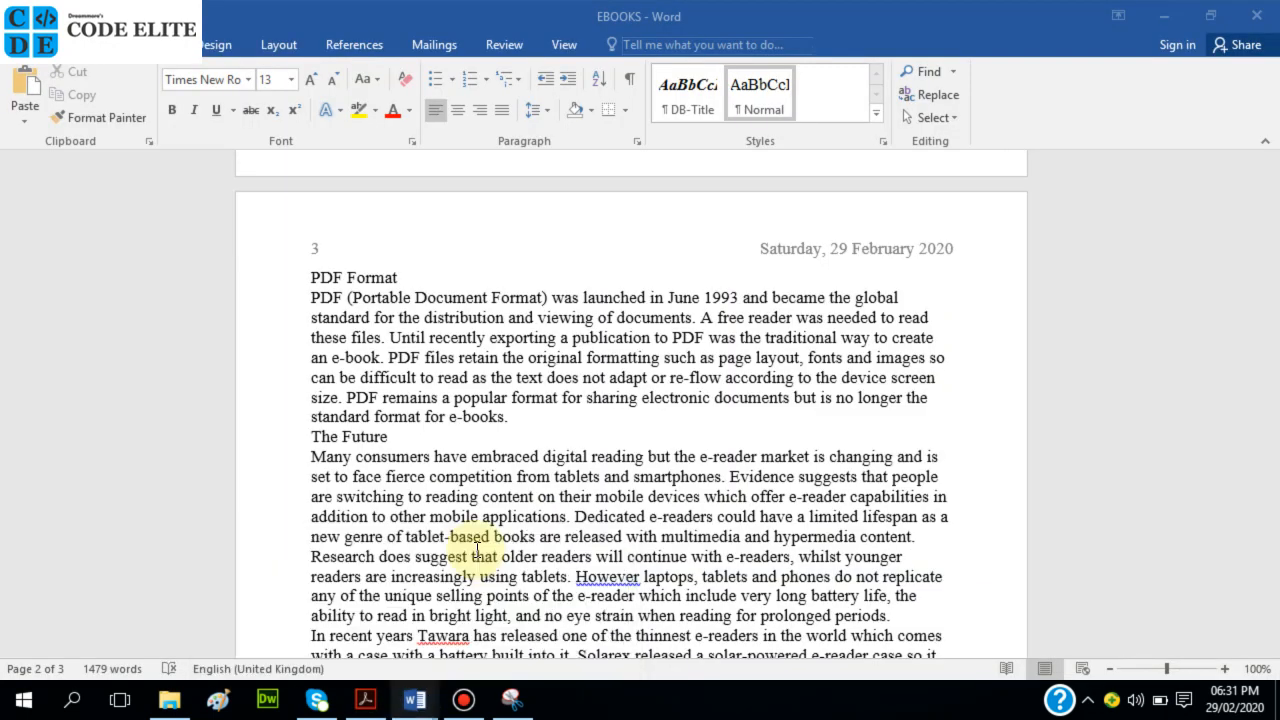
Restore down the exam paper and EBOOKS windows so they overlap on screen.
left_click(366, 696)
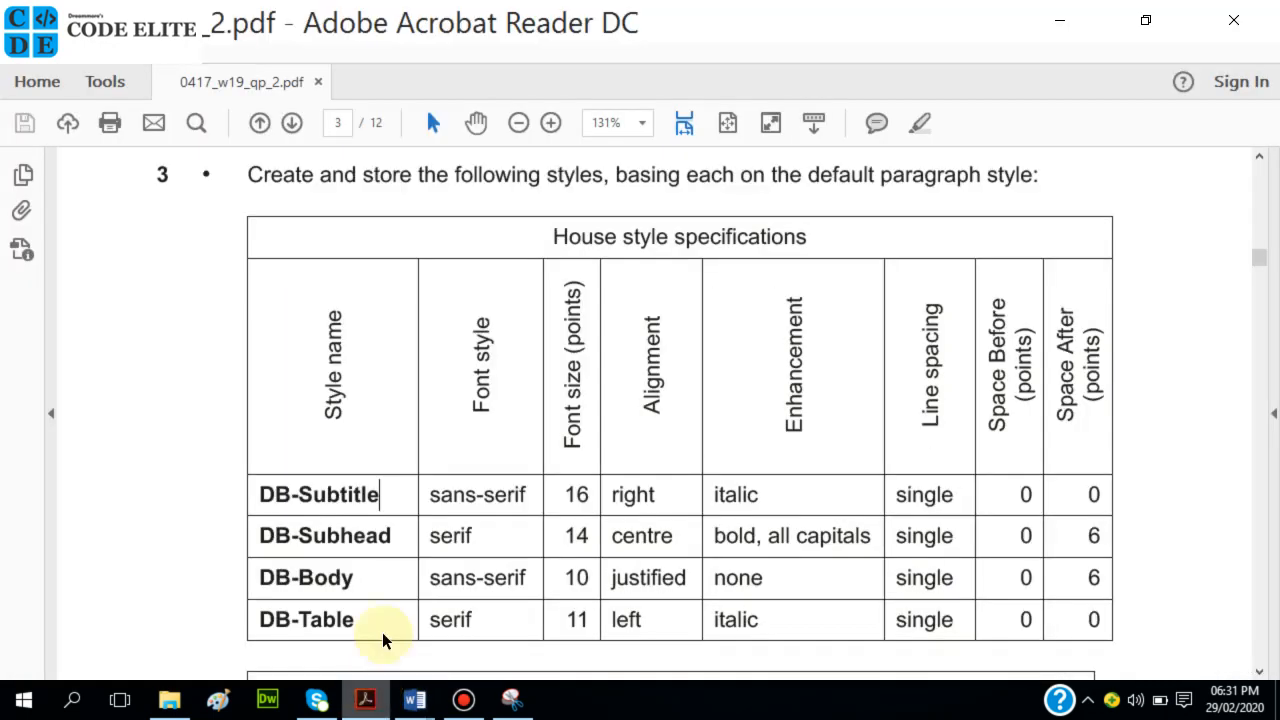
left_click(1144, 21)
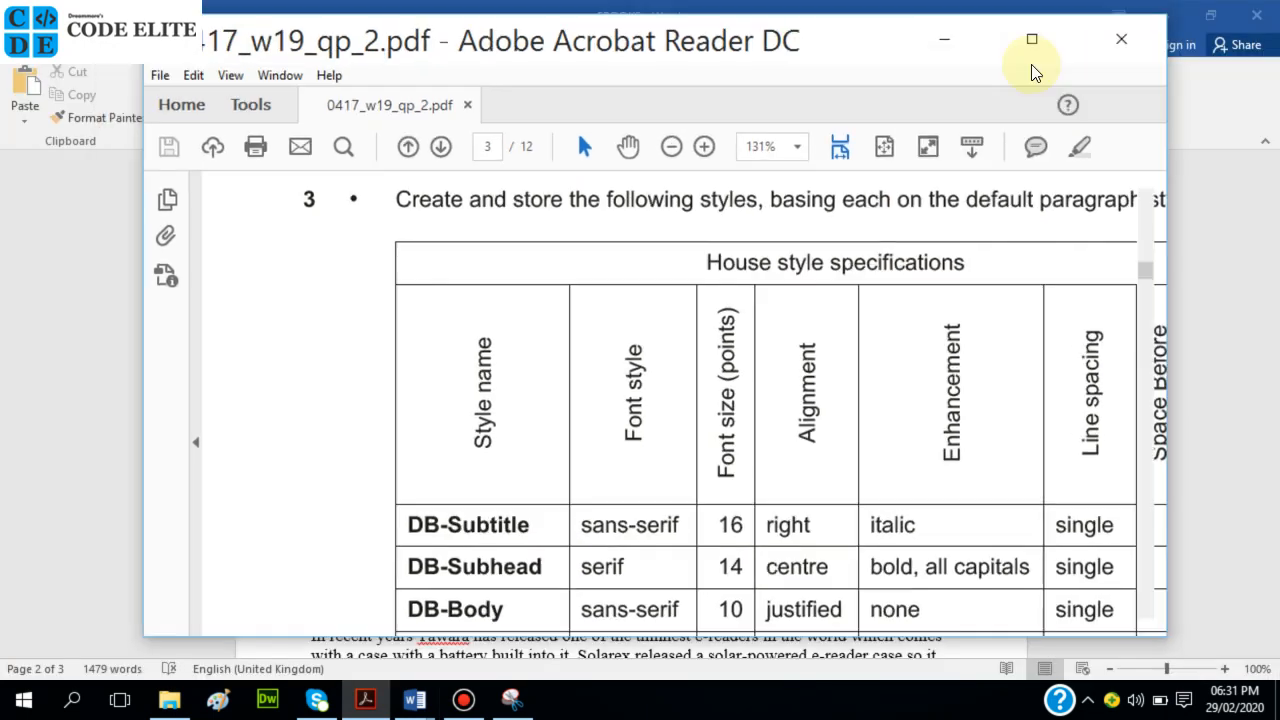
left_click_drag(826, 64, 809, 134)
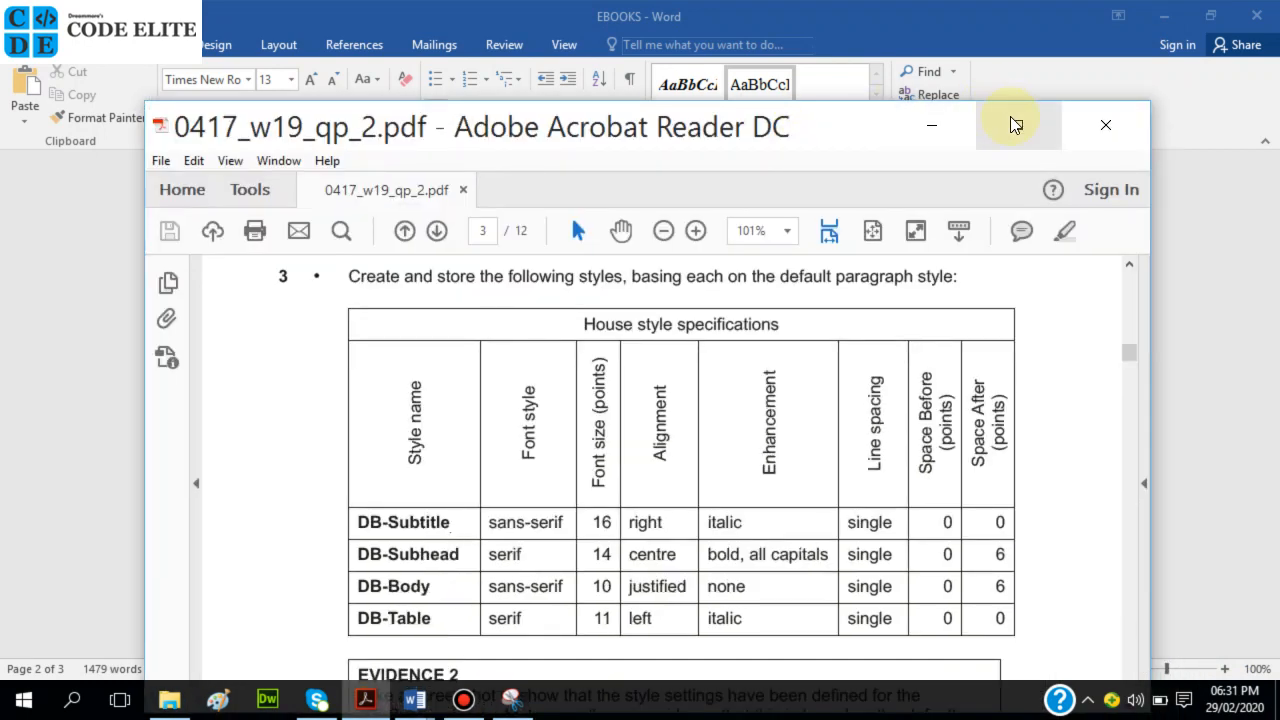
left_click(1010, 116)
mouse_move(415, 706)
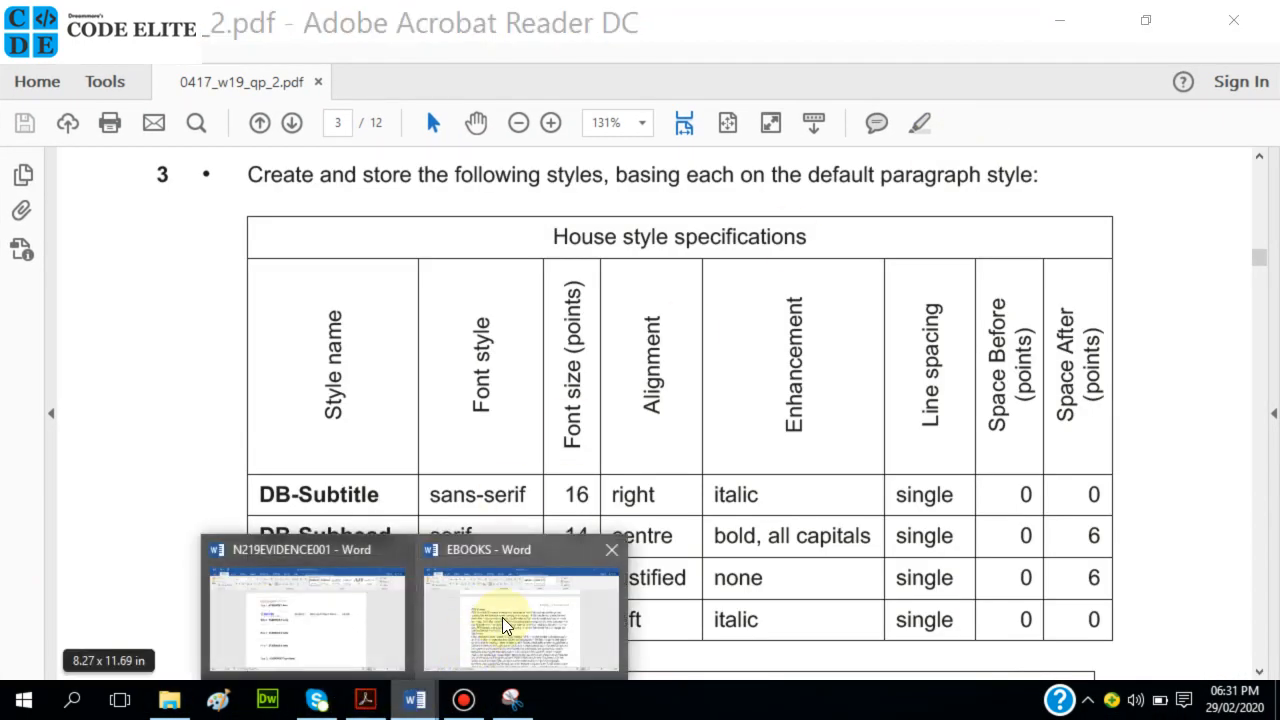
left_click(502, 617)
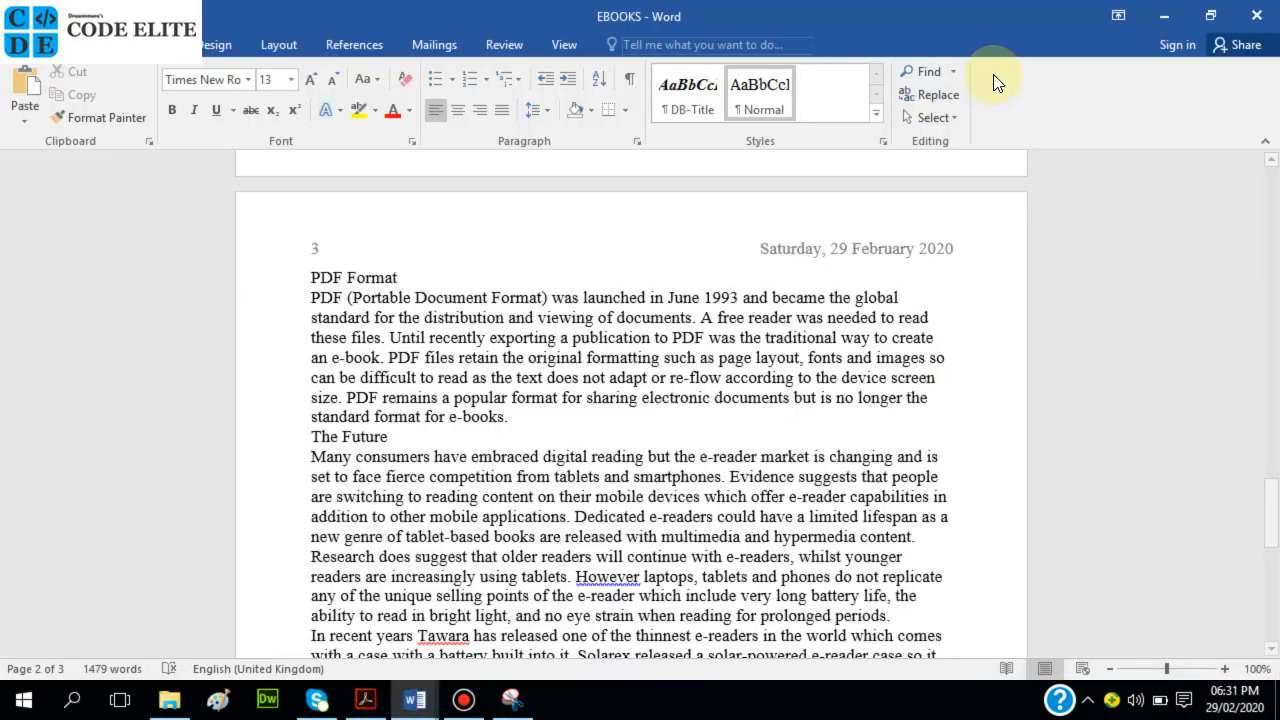
left_click(1210, 22)
left_click_drag(676, 34, 784, 349)
left_click(1194, 303)
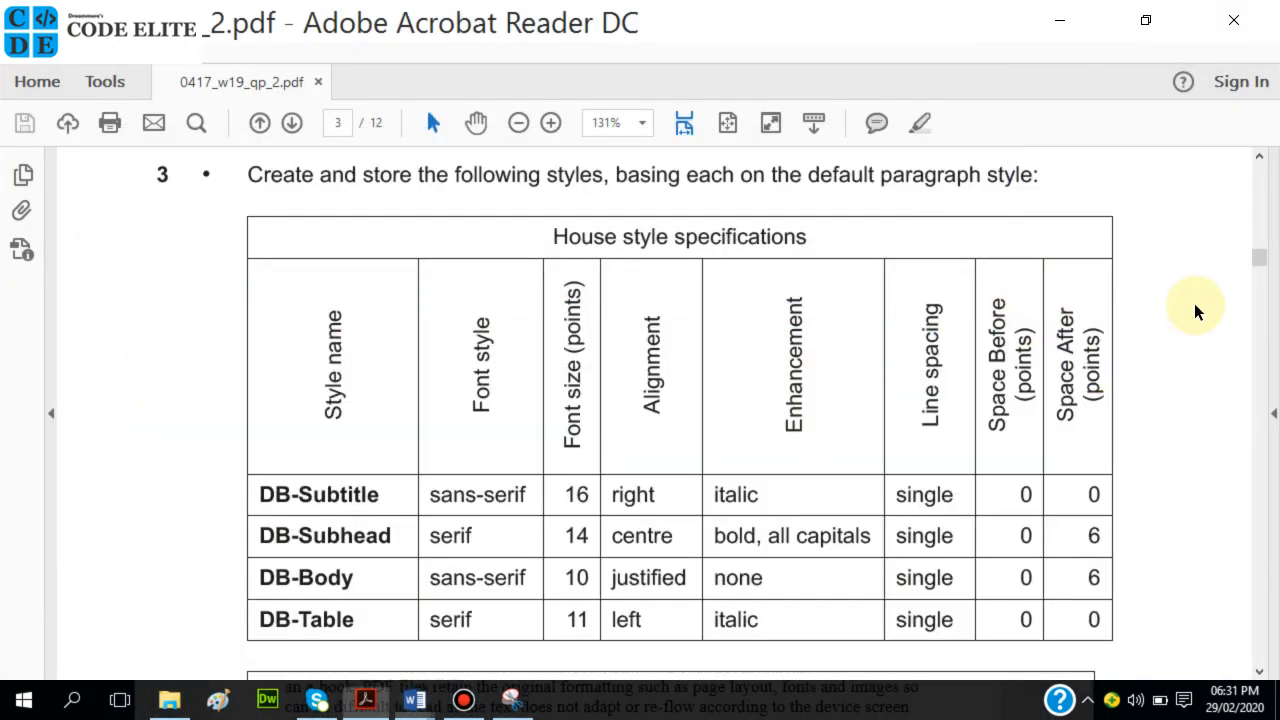
Widen EBOOKS to both screen edges, then select DB-Subtitle in the exam's style table.
scroll(1175, 317, "down", 4)
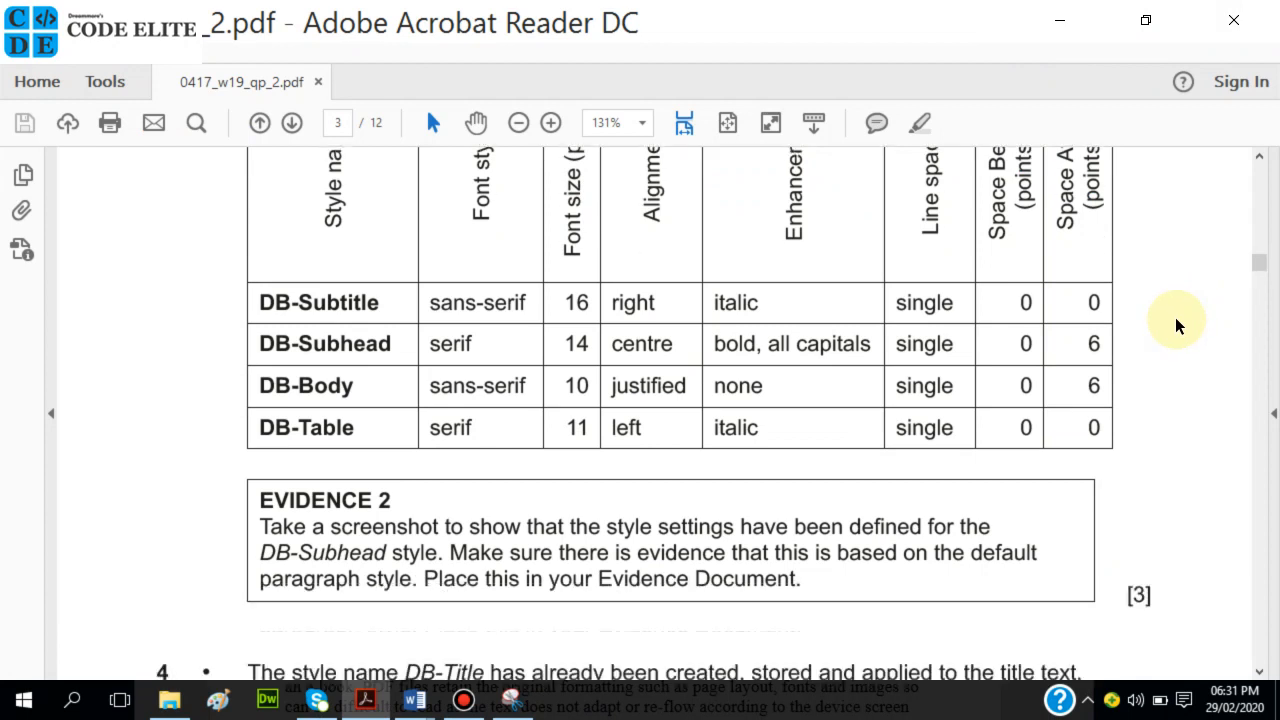
scroll(1175, 325, "down", 1)
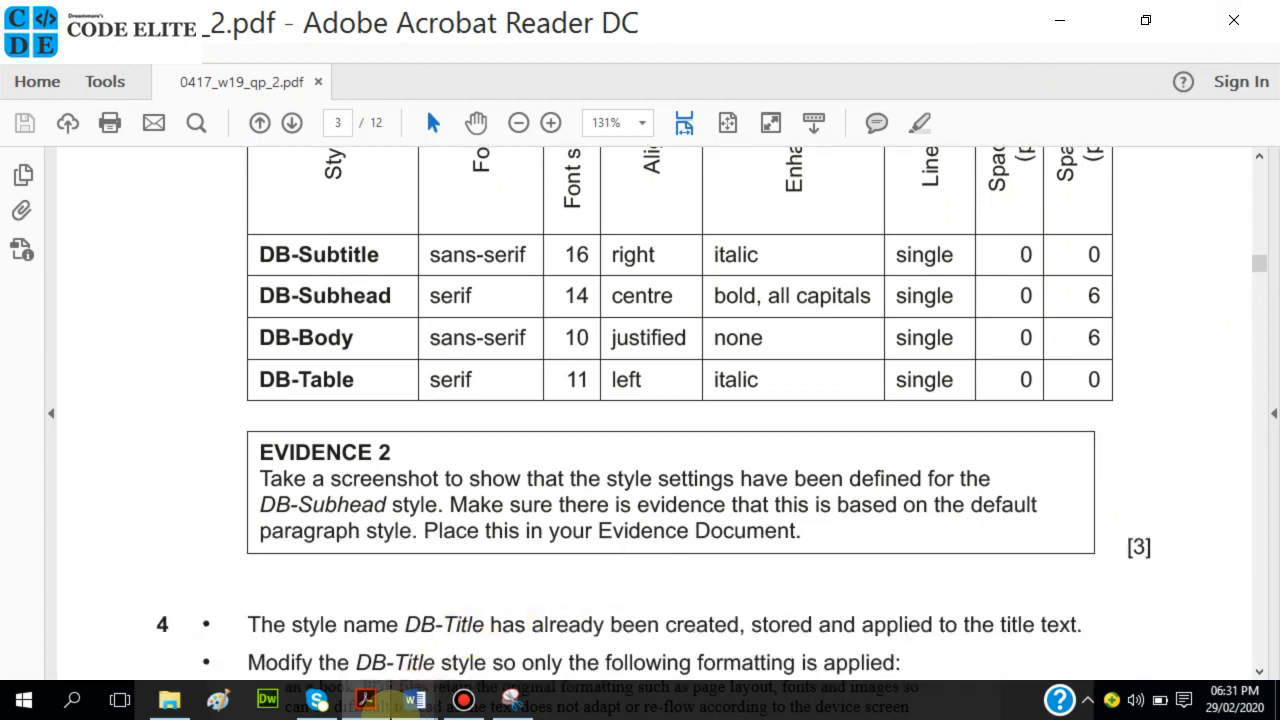
mouse_move(413, 700)
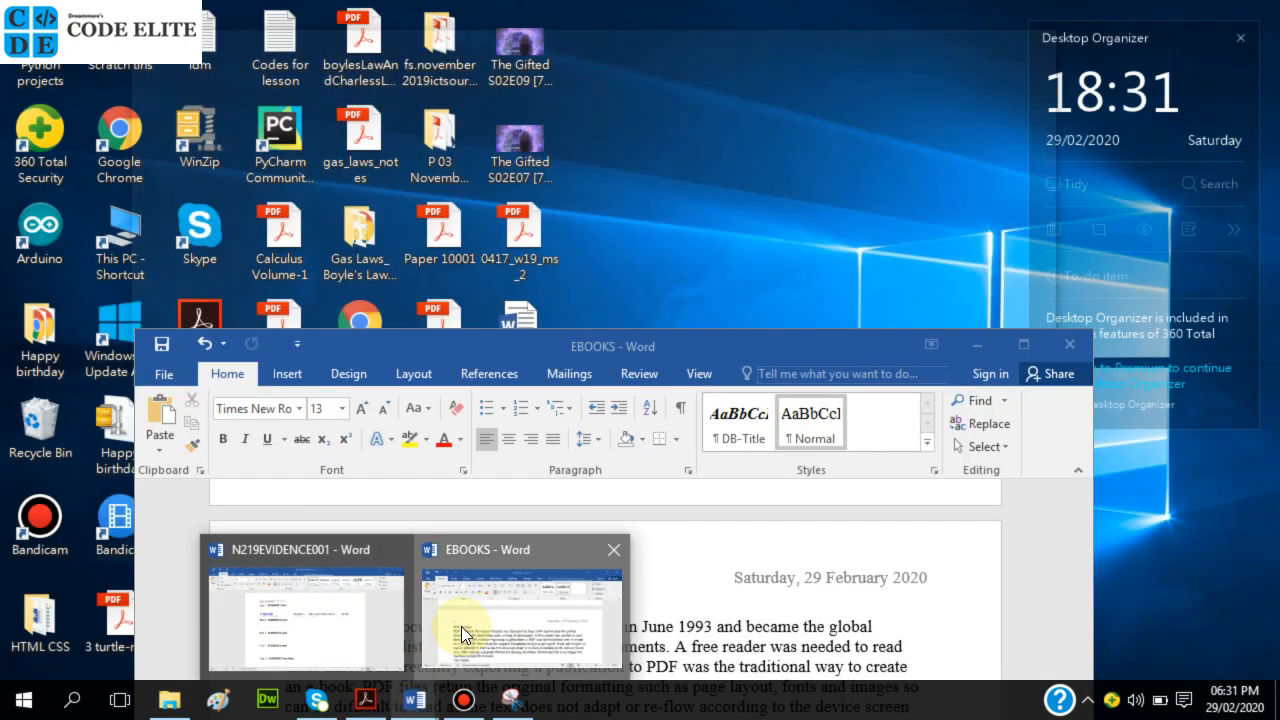
left_click(461, 626)
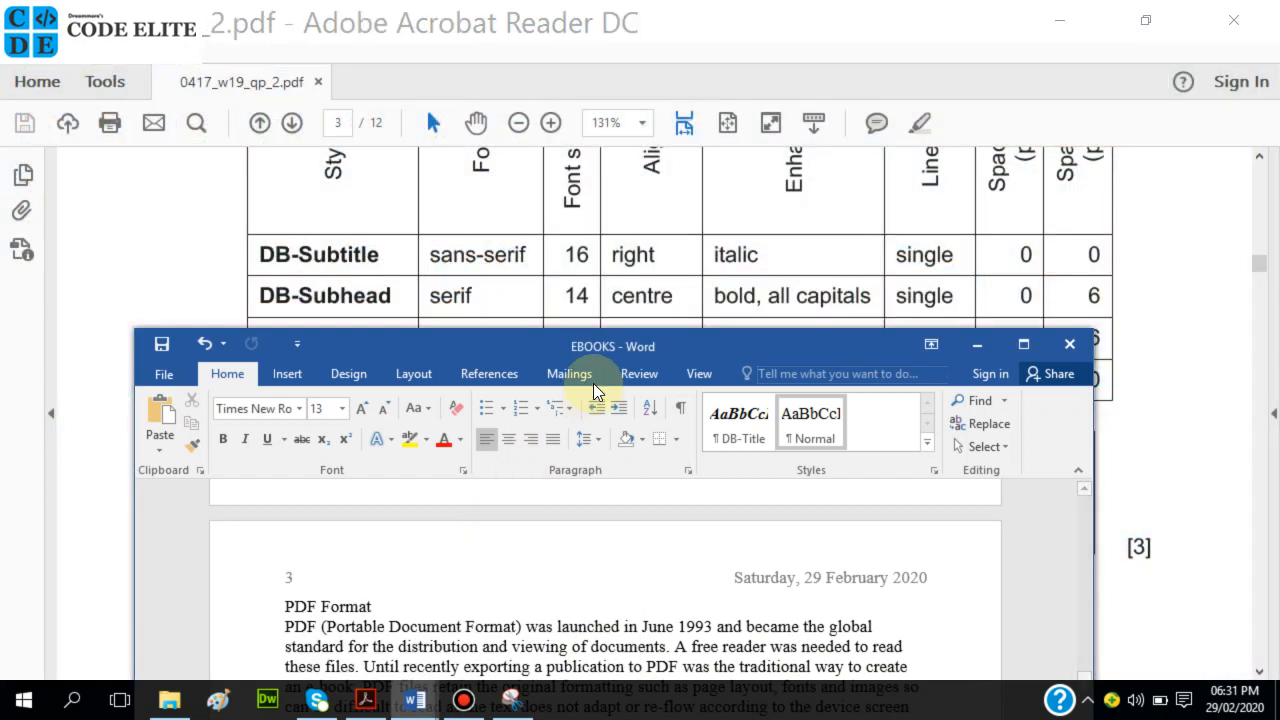
left_click_drag(124, 523, 5, 525)
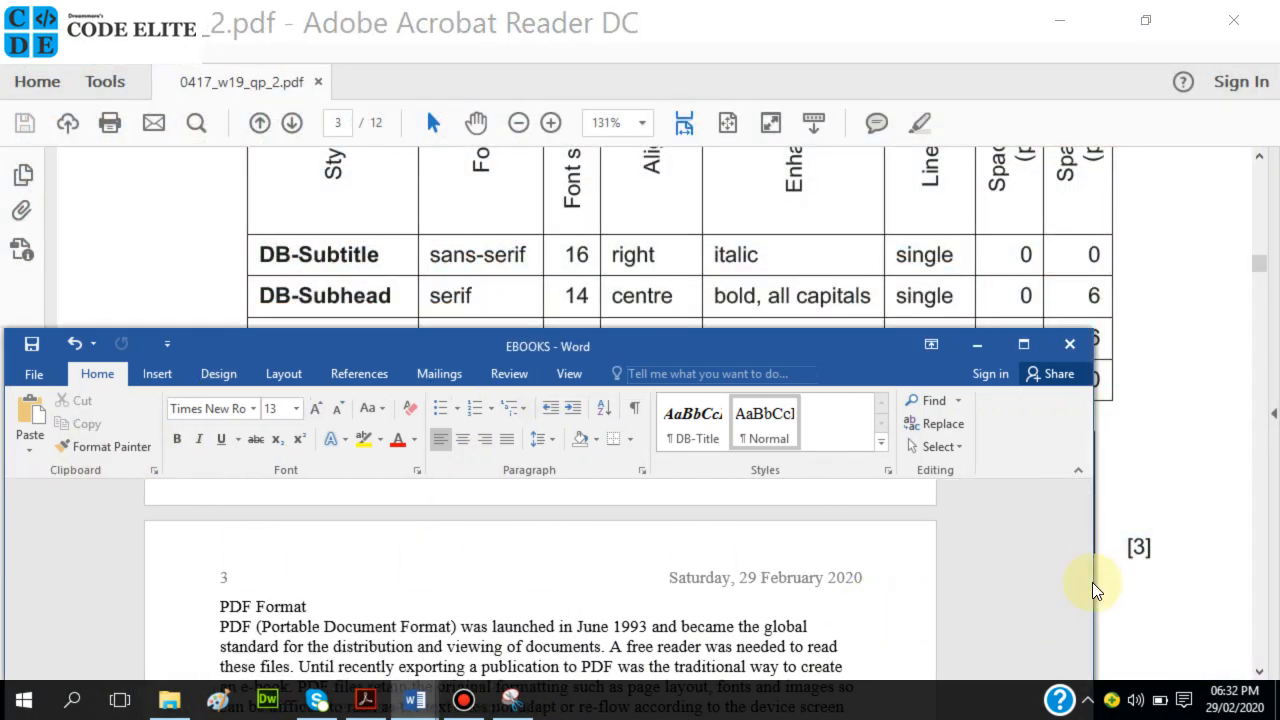
left_click_drag(1093, 582, 1271, 592)
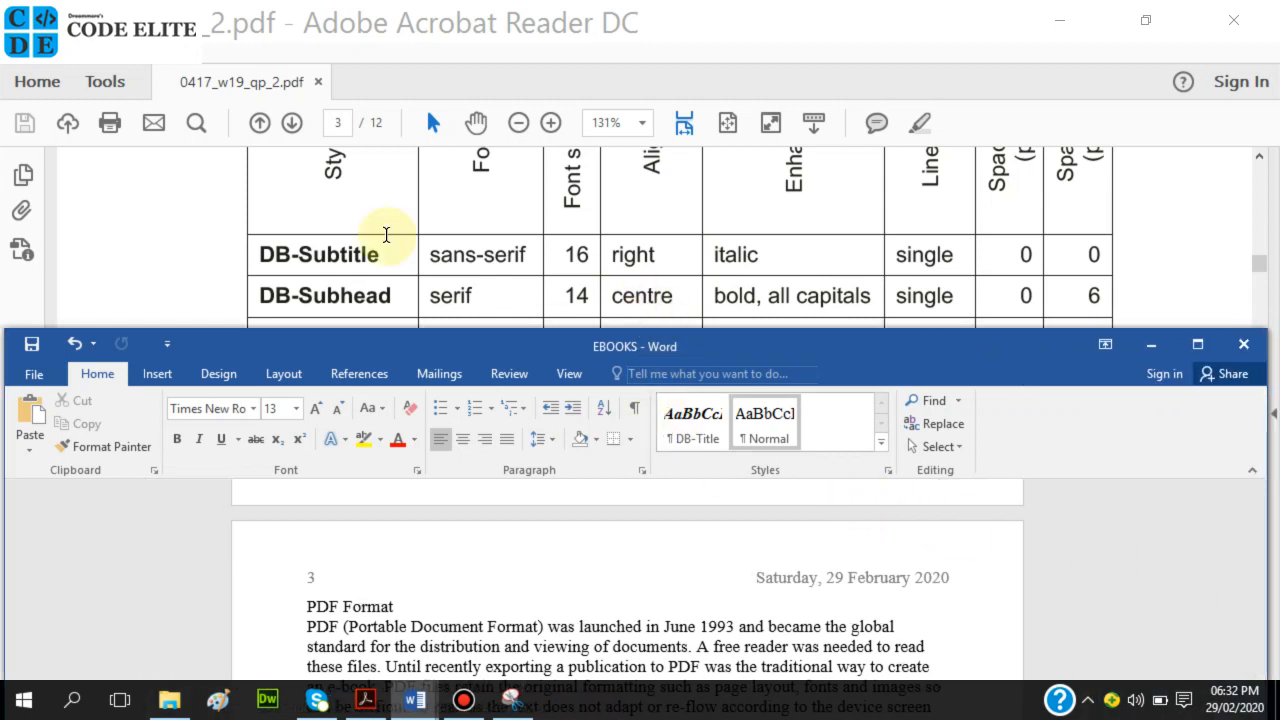
scroll(368, 226, "up", 1)
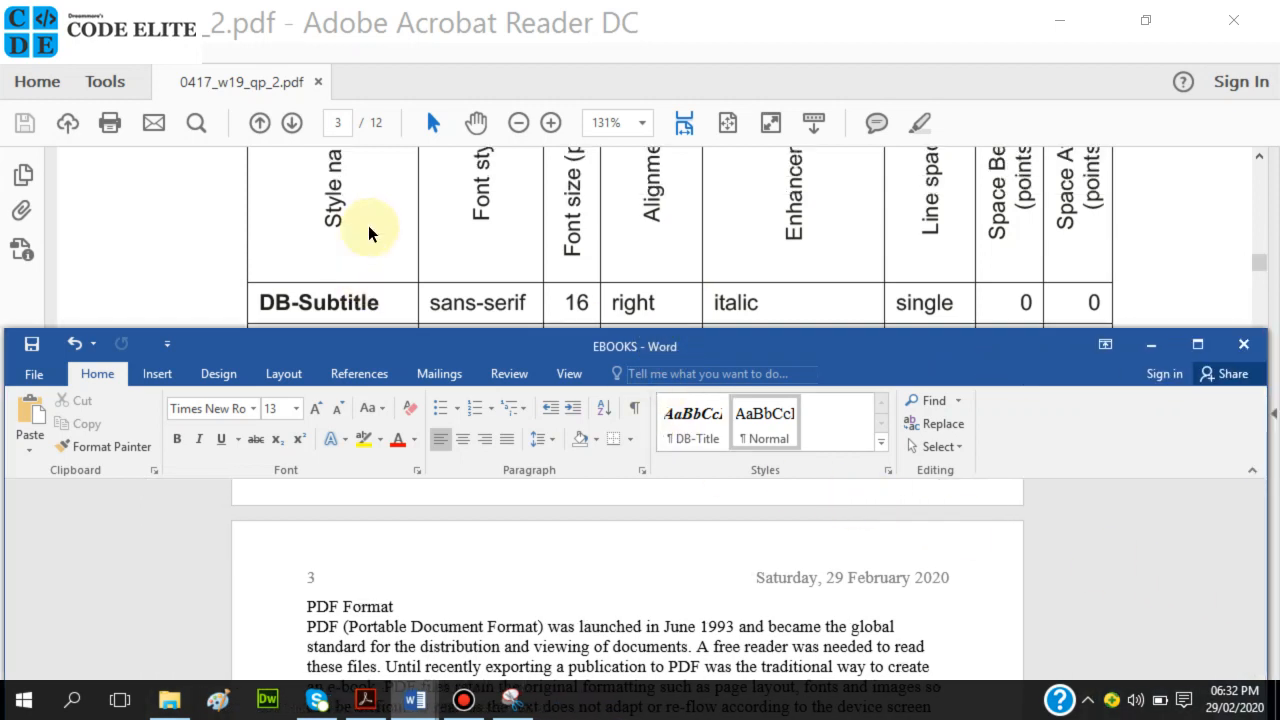
left_click_drag(260, 302, 380, 317)
key("ctrl+c")
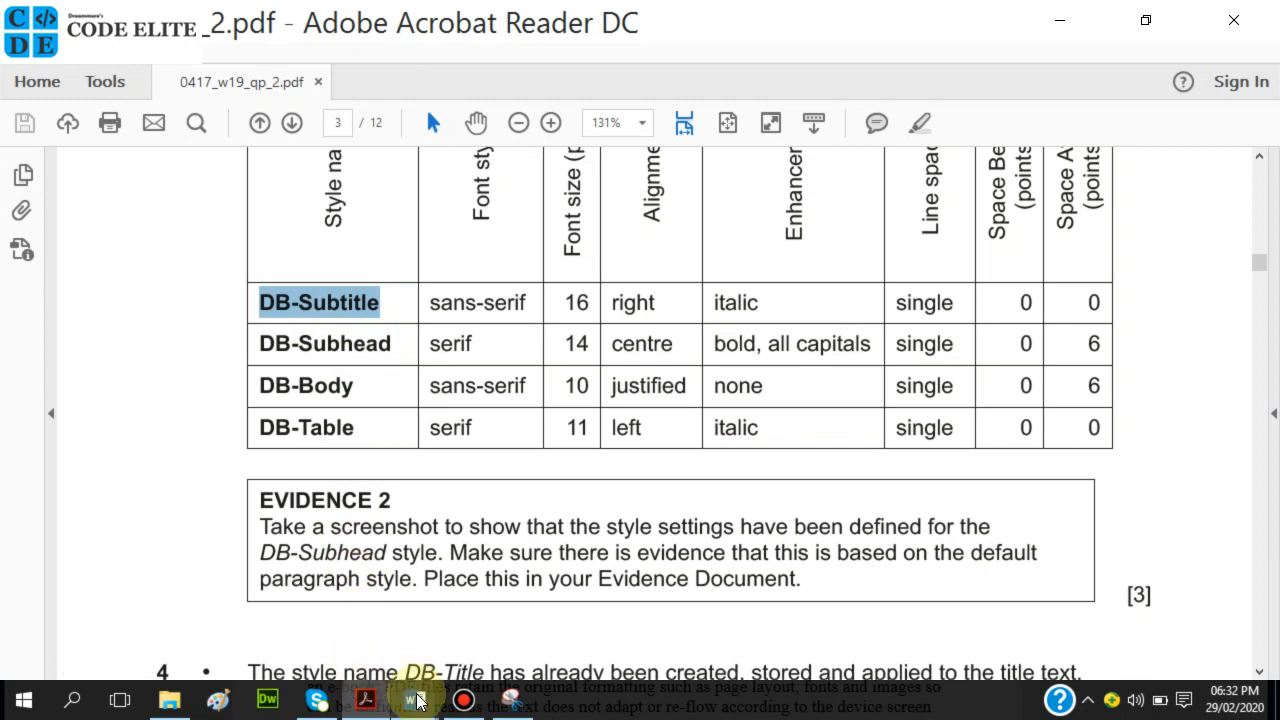
Bring EBOOKS forward and open the Styles pane from the Home styles gallery.
mouse_move(420, 701)
left_click(482, 614)
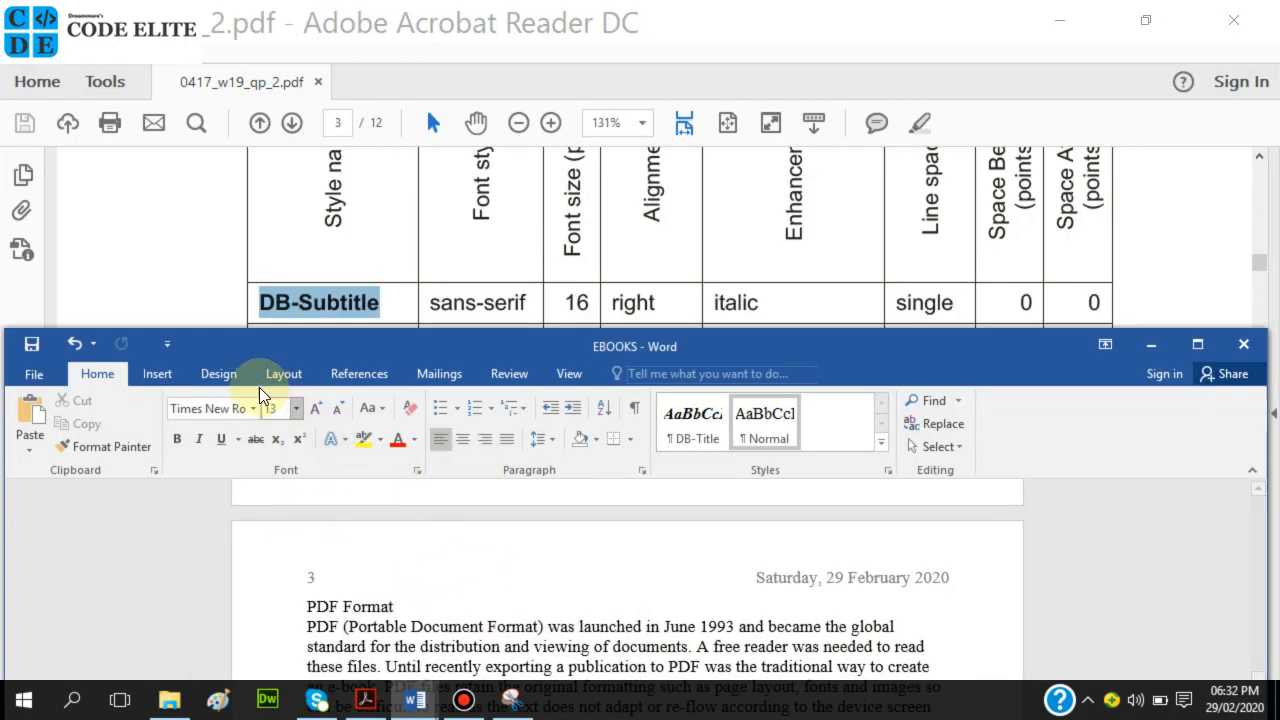
left_click(154, 372)
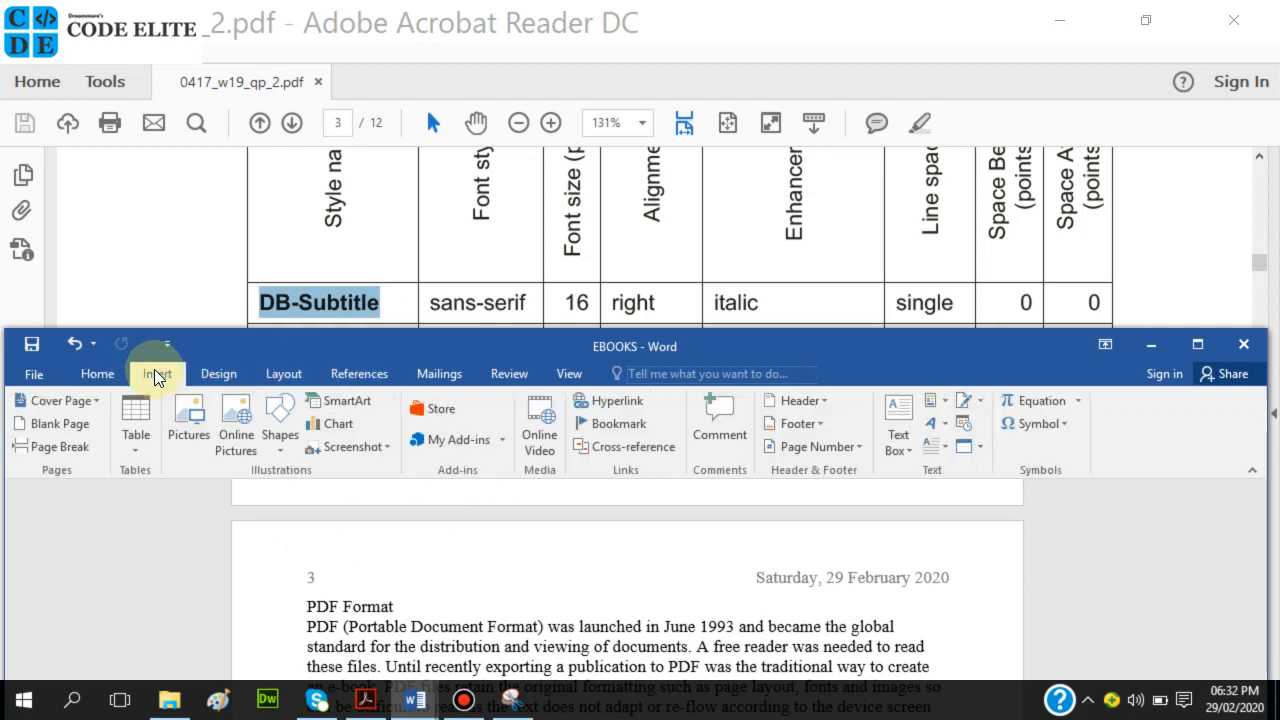
left_click(92, 376)
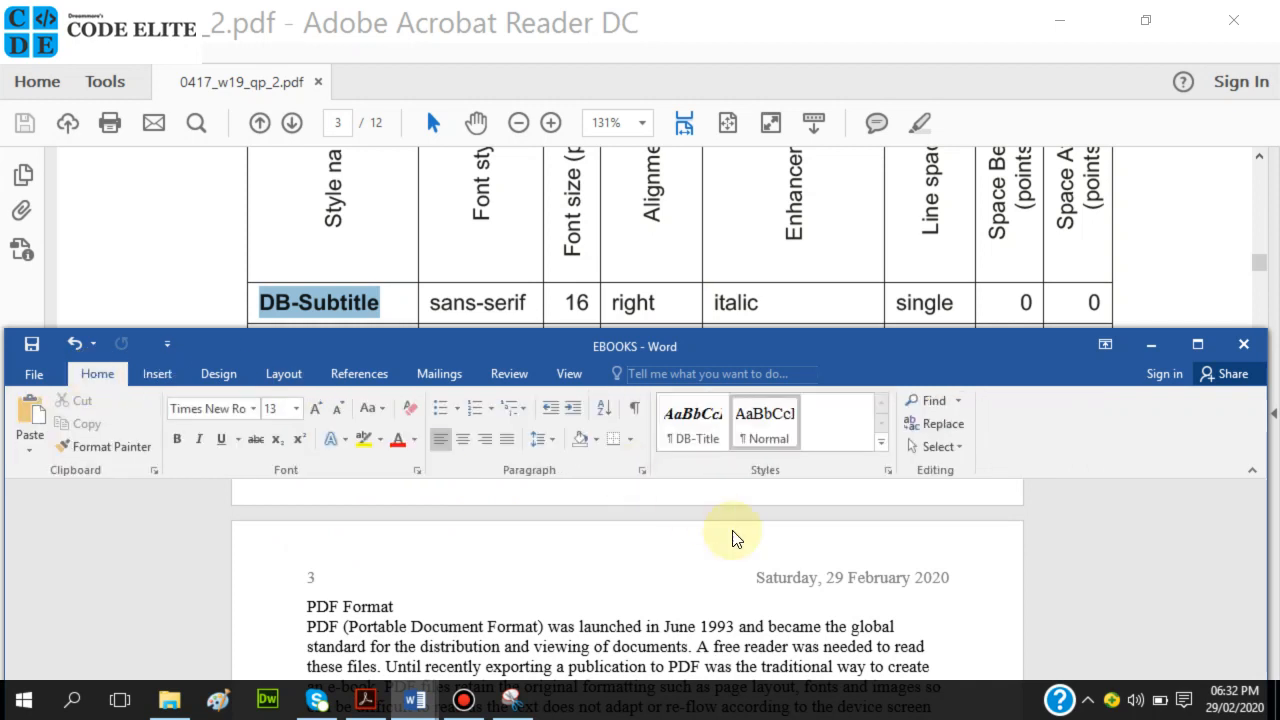
left_click(888, 474)
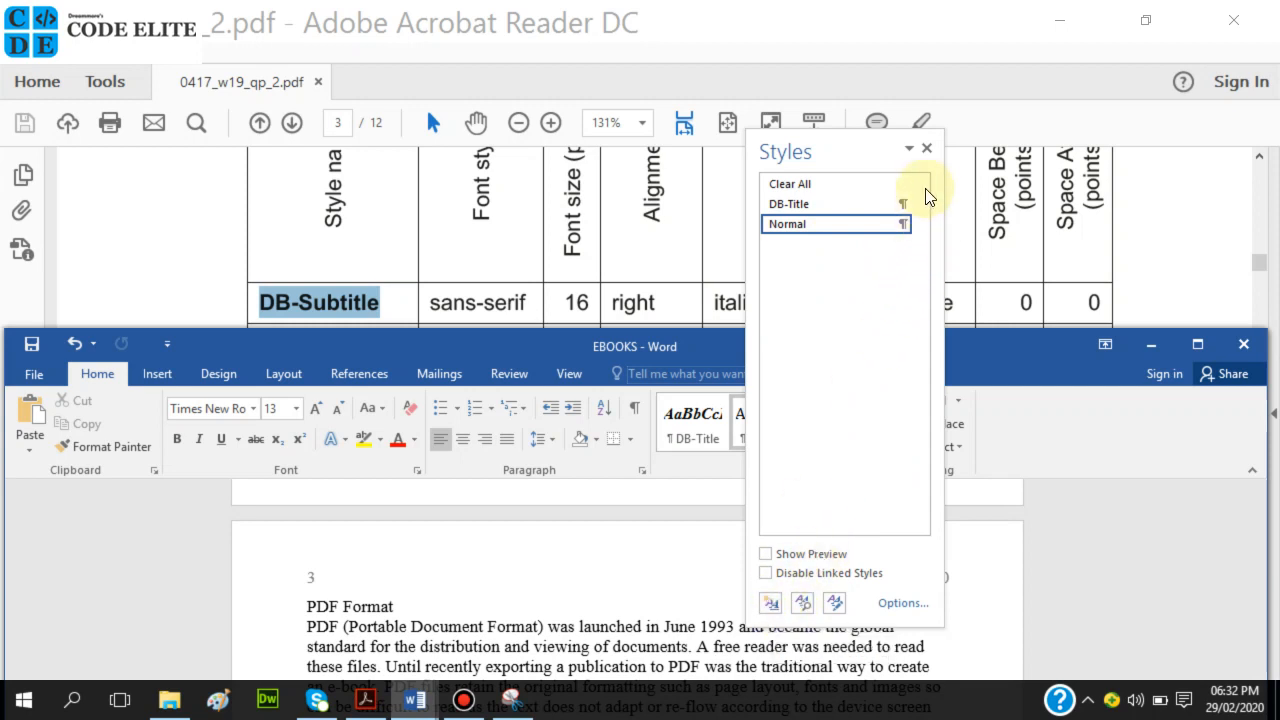
left_click(927, 149)
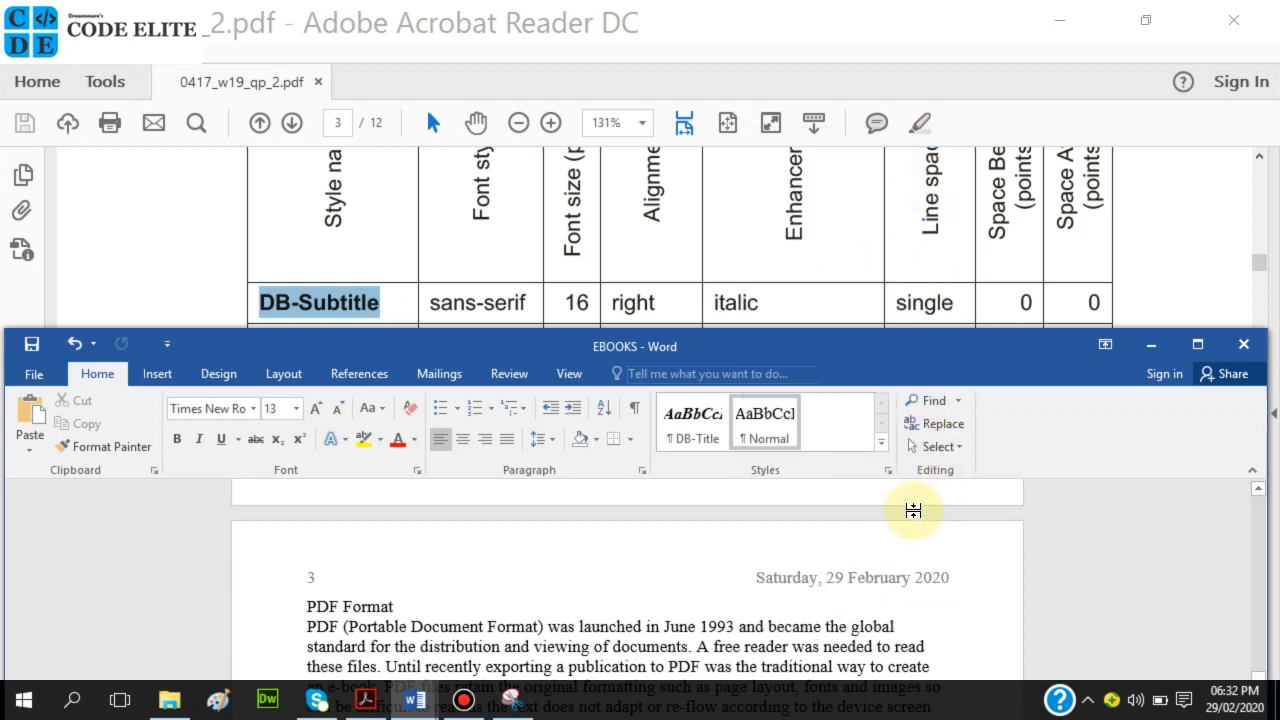
left_click(881, 442)
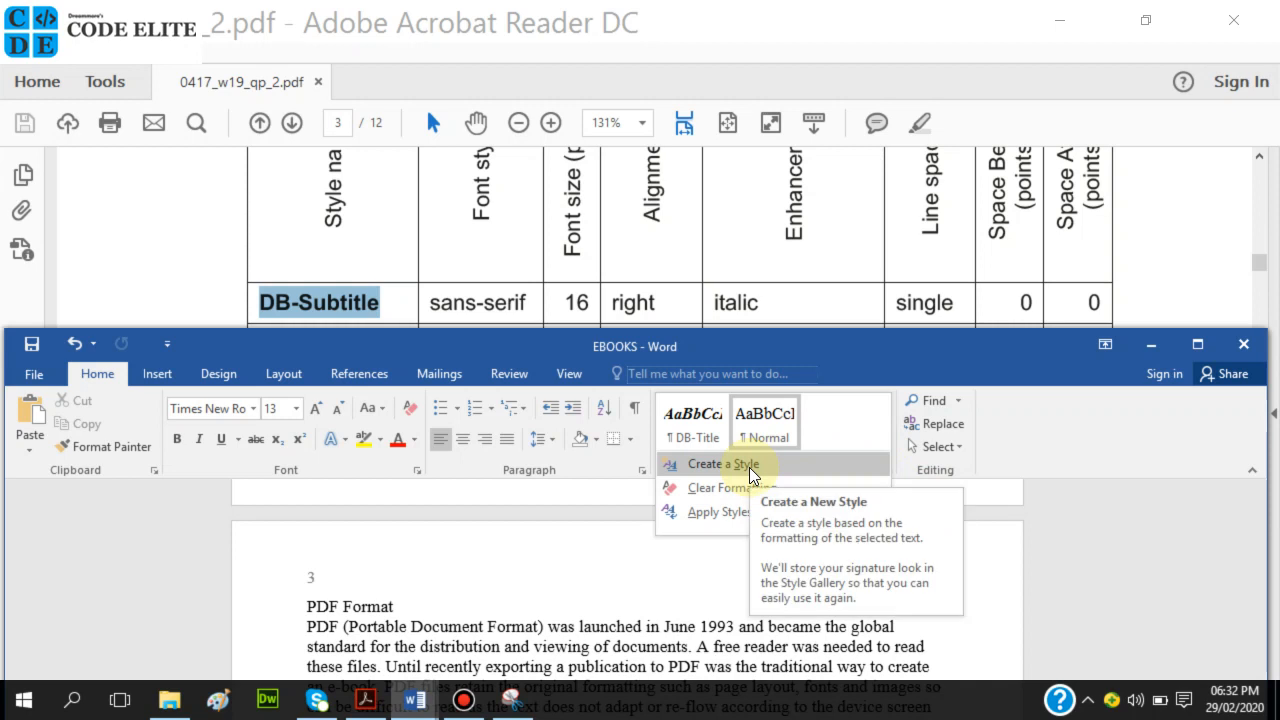
left_click(714, 594)
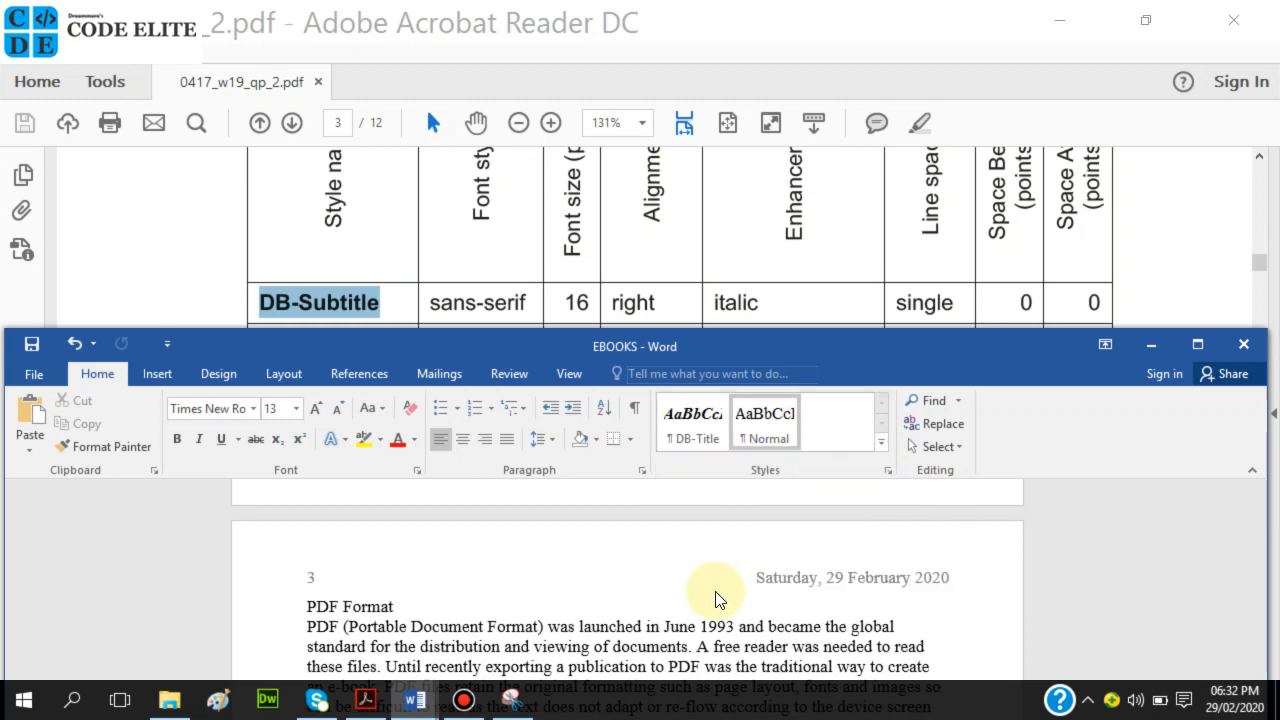
left_click(885, 470)
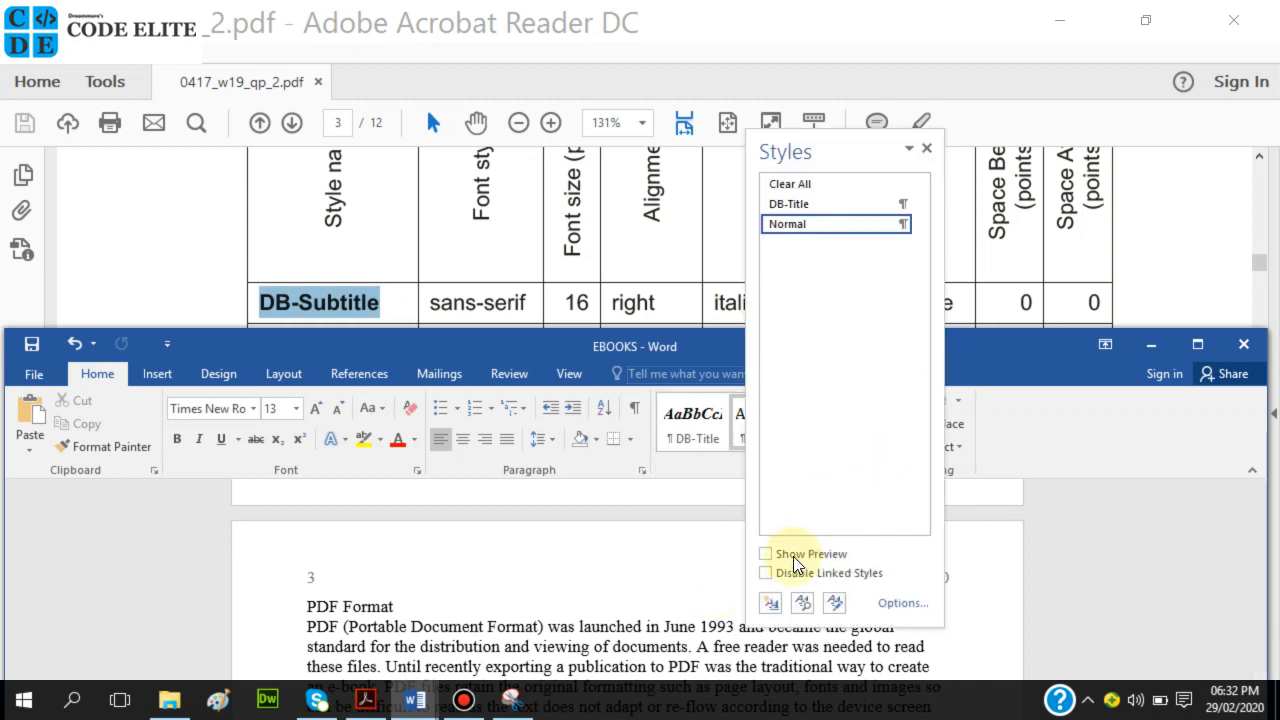
Try a new style named DB-Subtitle, then cancel it and close the Styles pane.
left_click(771, 603)
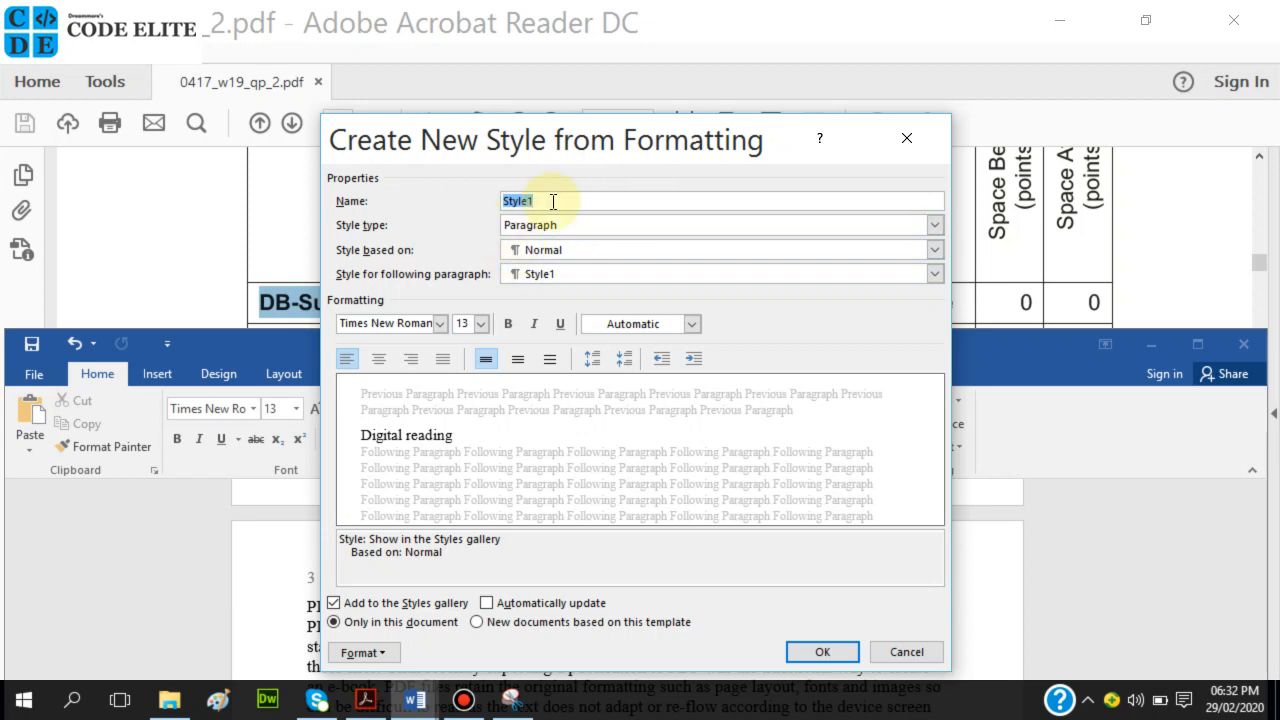
key("ctrl+v")
left_click_drag(665, 135, 903, 105)
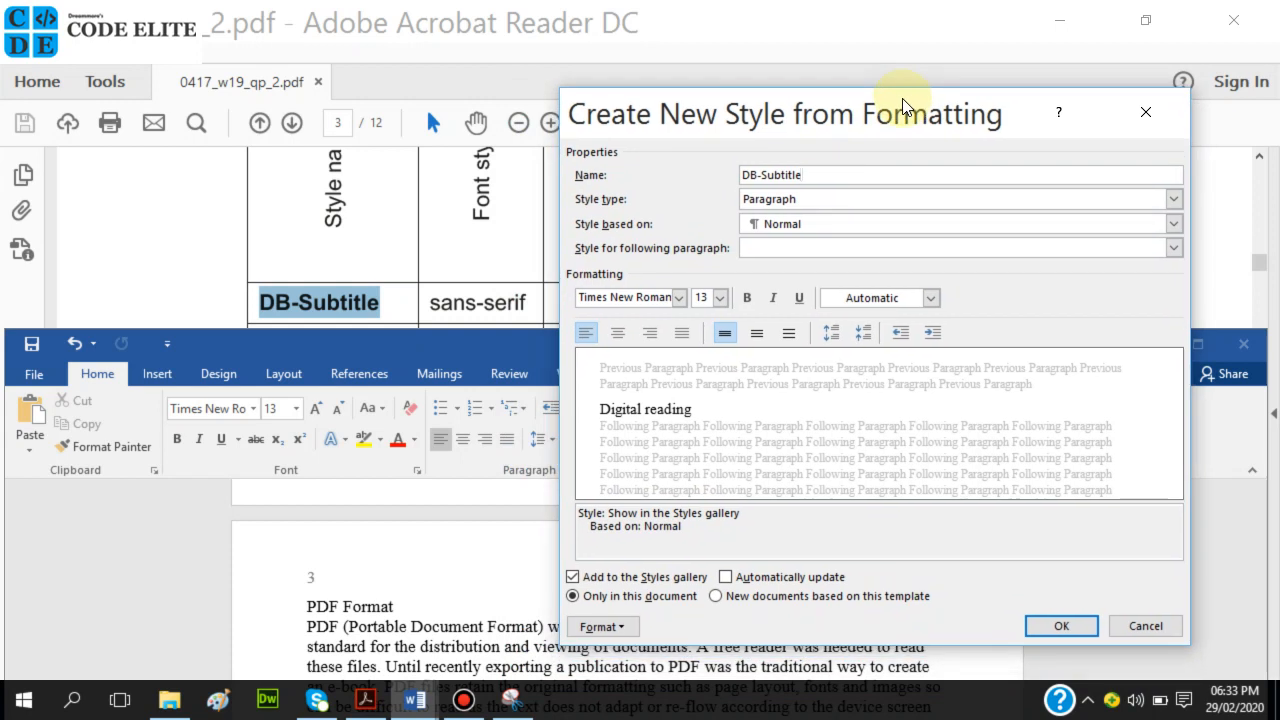
left_click_drag(903, 105, 903, 155)
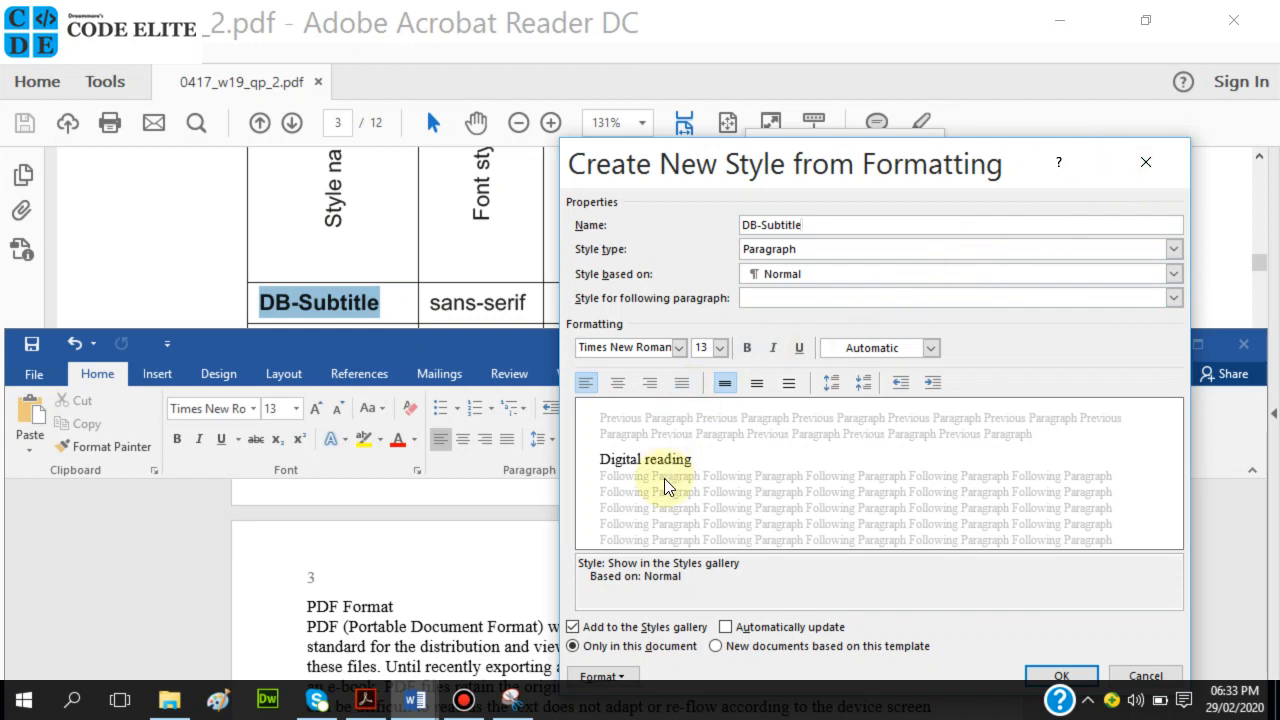
left_click(1145, 158)
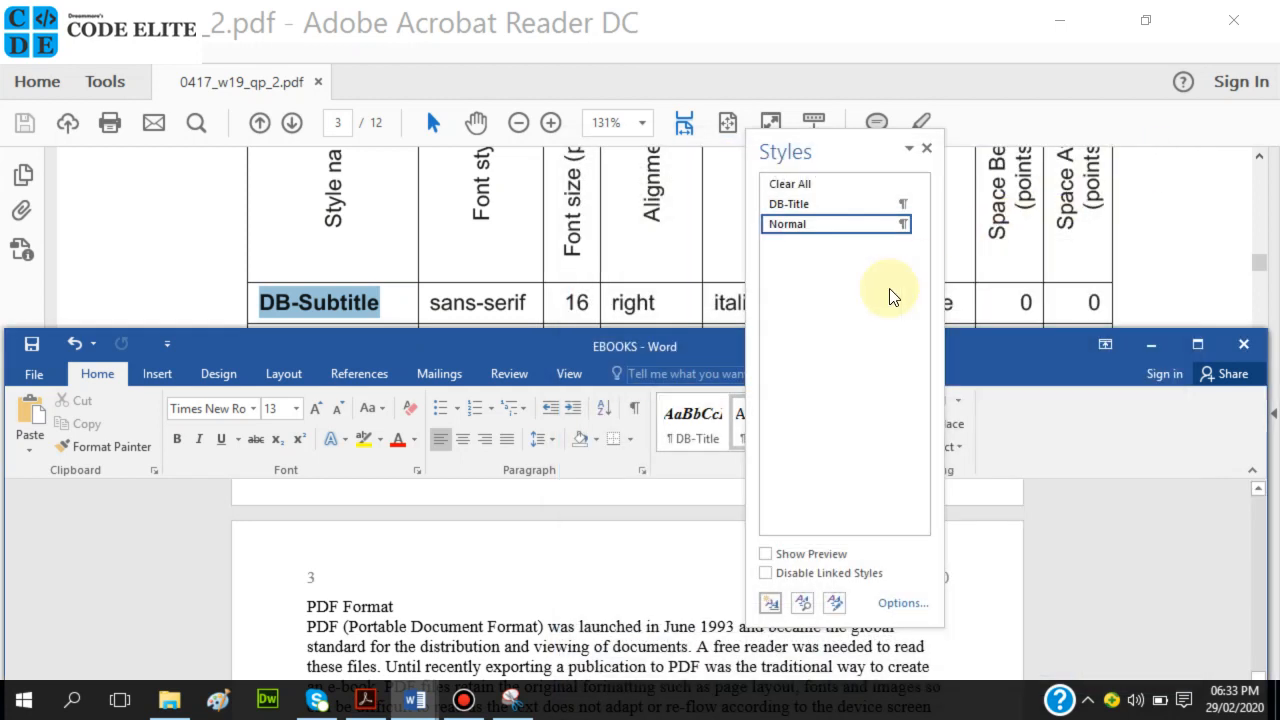
left_click(925, 149)
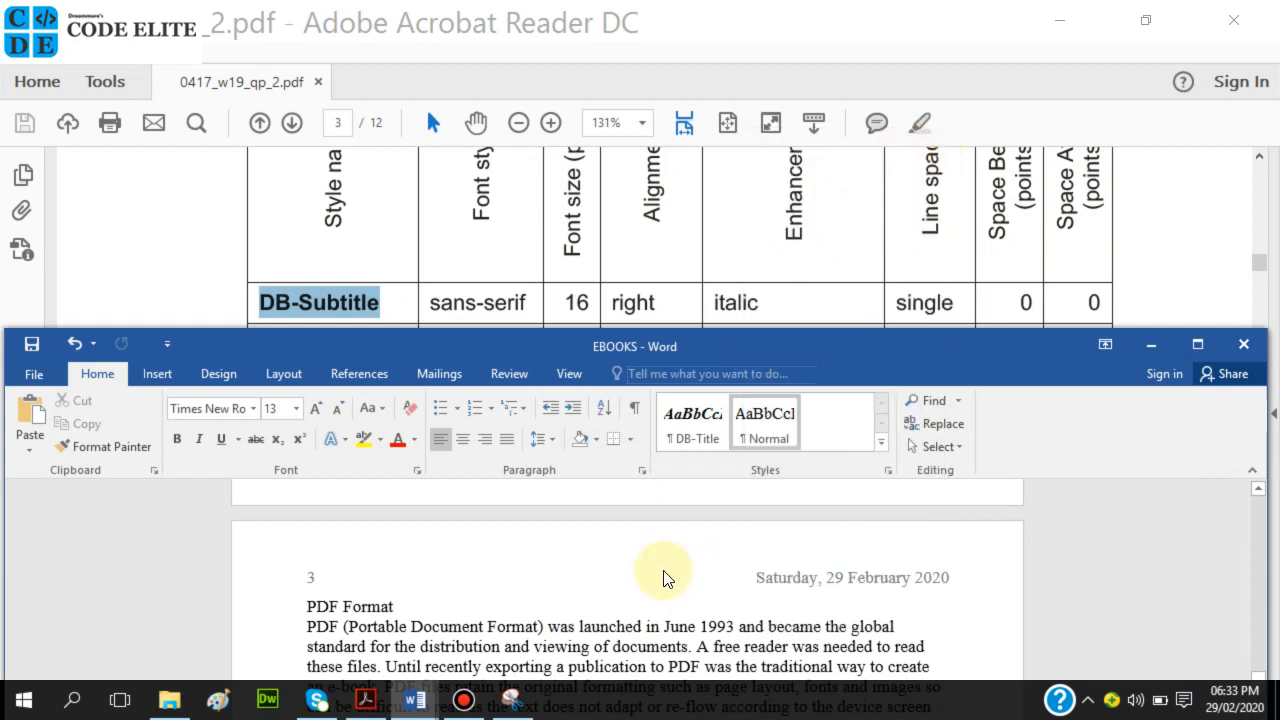
Maximize EBOOKS and add an empty paragraph after the final PDF Format paragraph.
left_click(1197, 344)
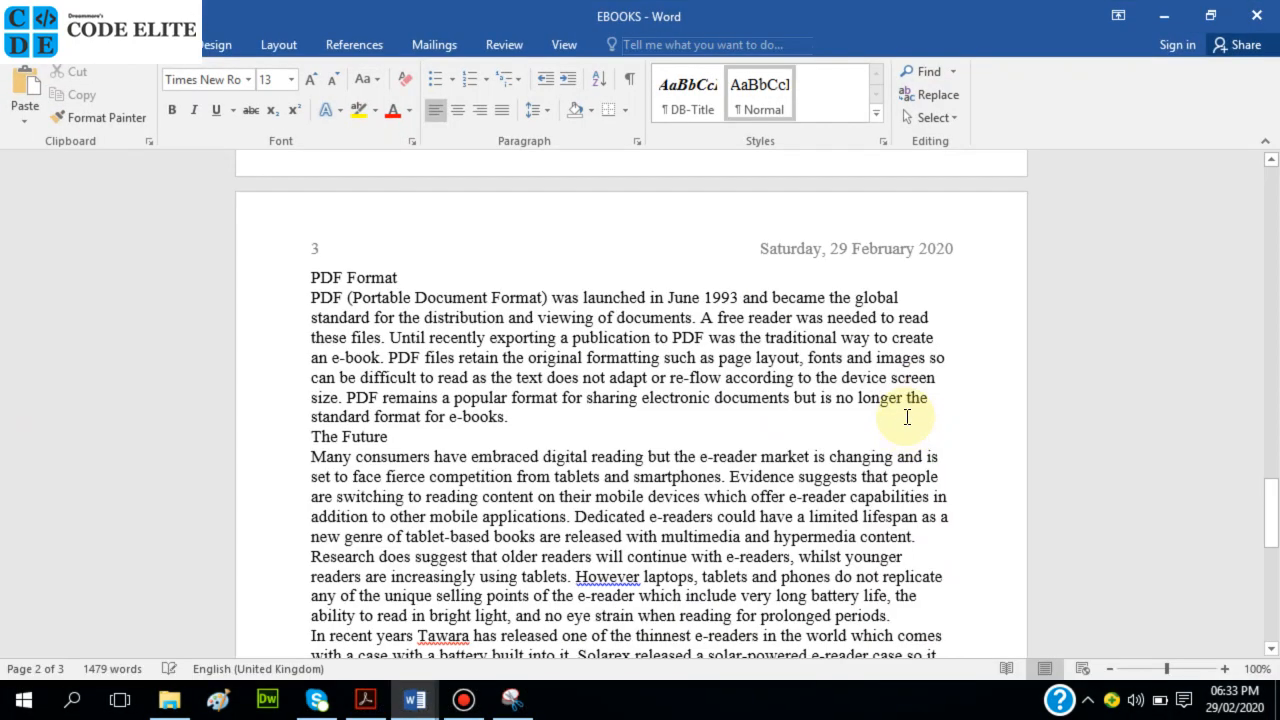
left_click(599, 397)
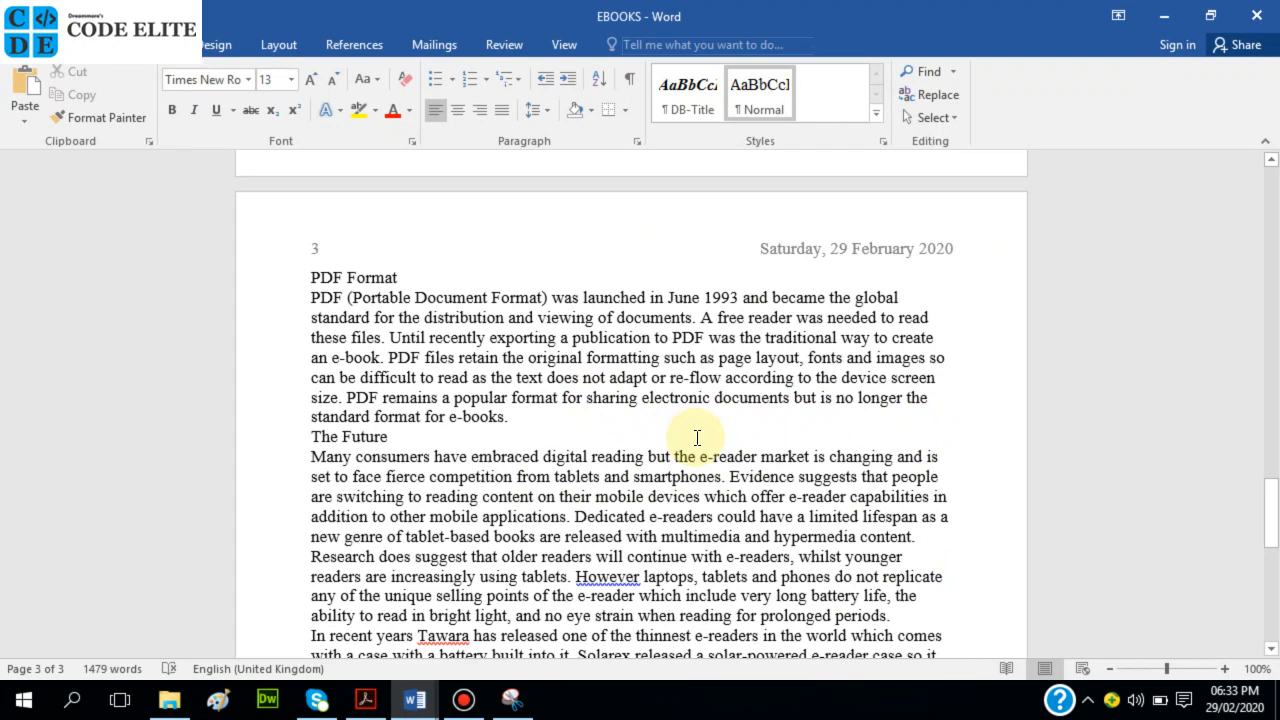
scroll(697, 437, "down", 5)
scroll(684, 426, "up", 4)
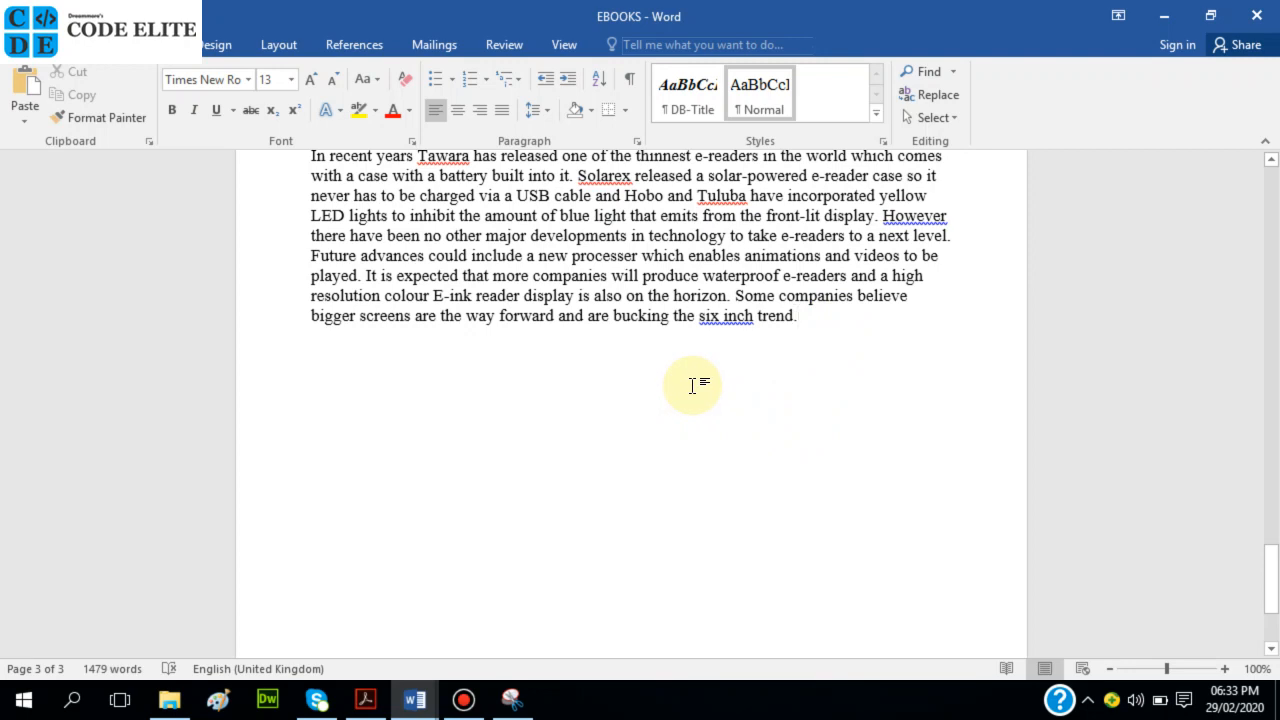
key("Return")
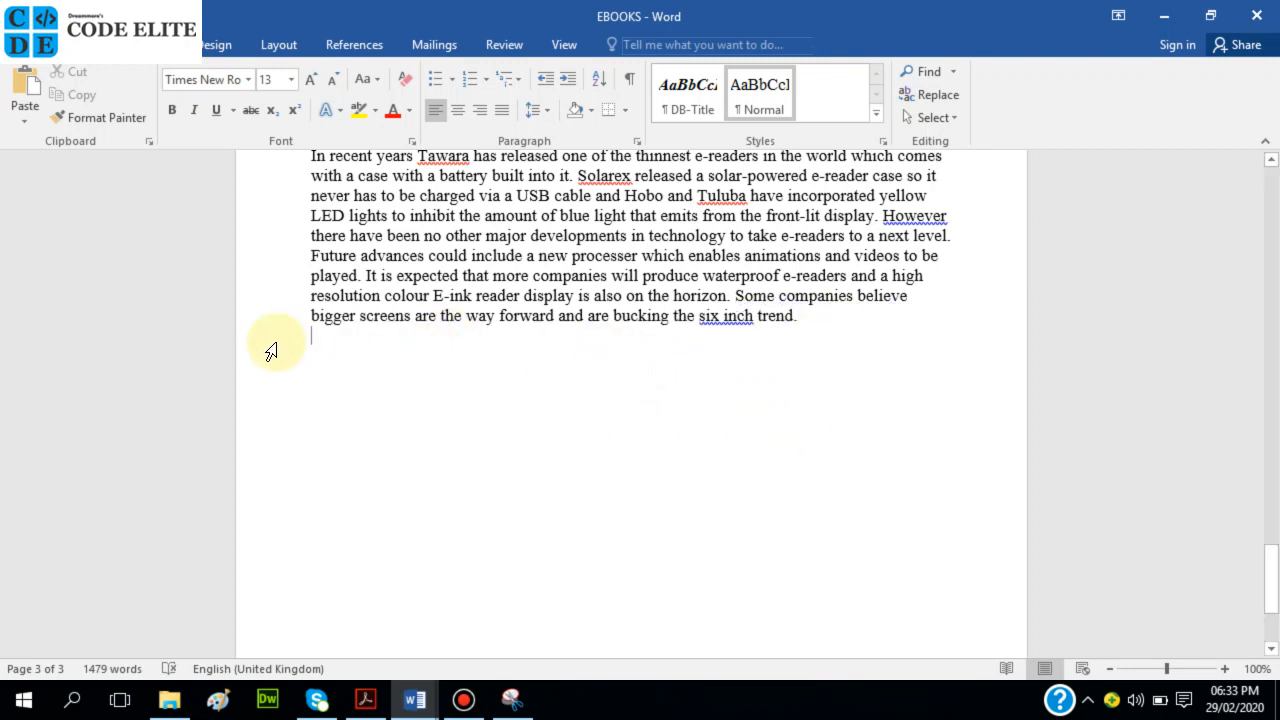
Scroll through the EBOOKS document, then restore the window beside the exam paper.
scroll(420, 254, "up", 12)
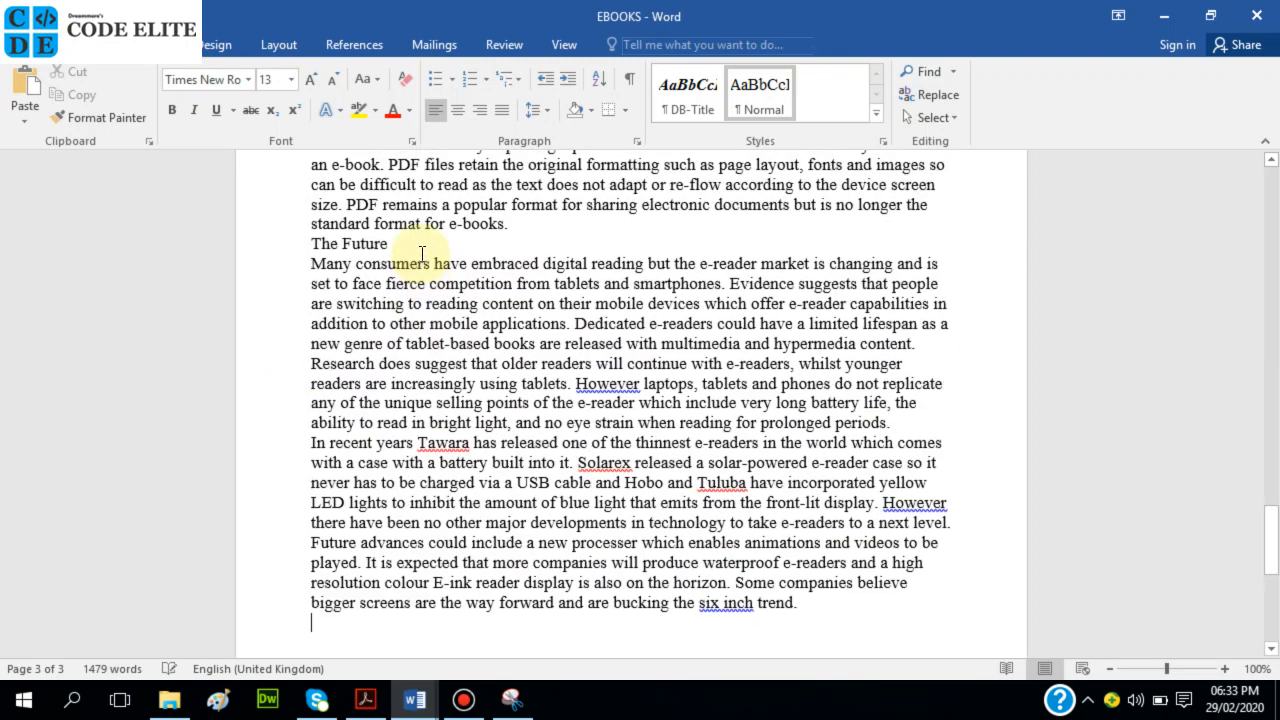
scroll(420, 254, "up", 4)
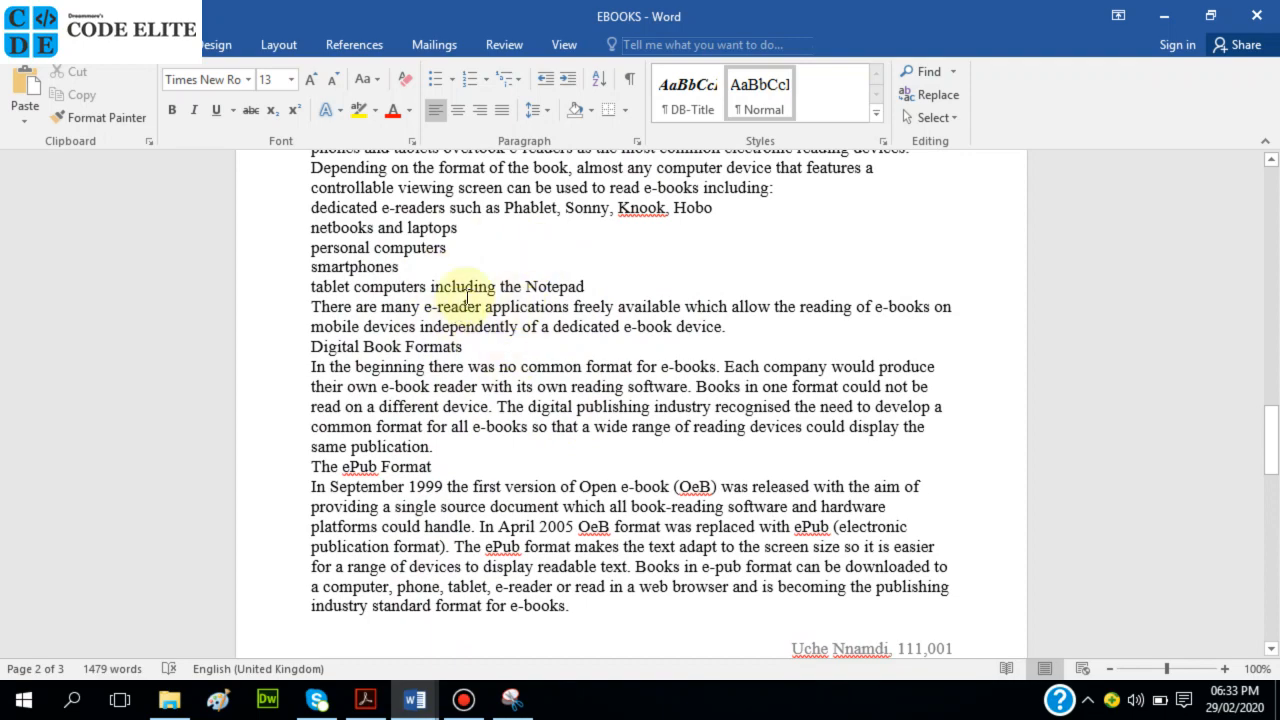
scroll(459, 258, "up", 3)
scroll(459, 258, "up", 13)
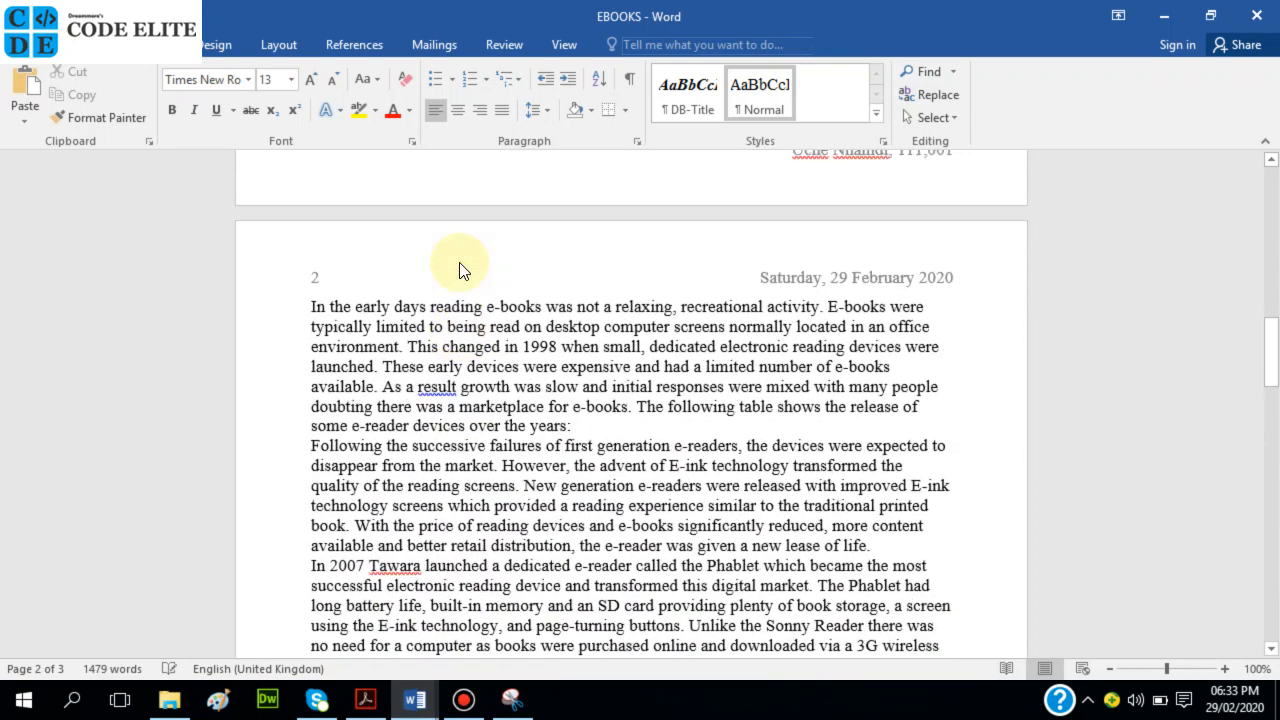
scroll(458, 263, "up", 7)
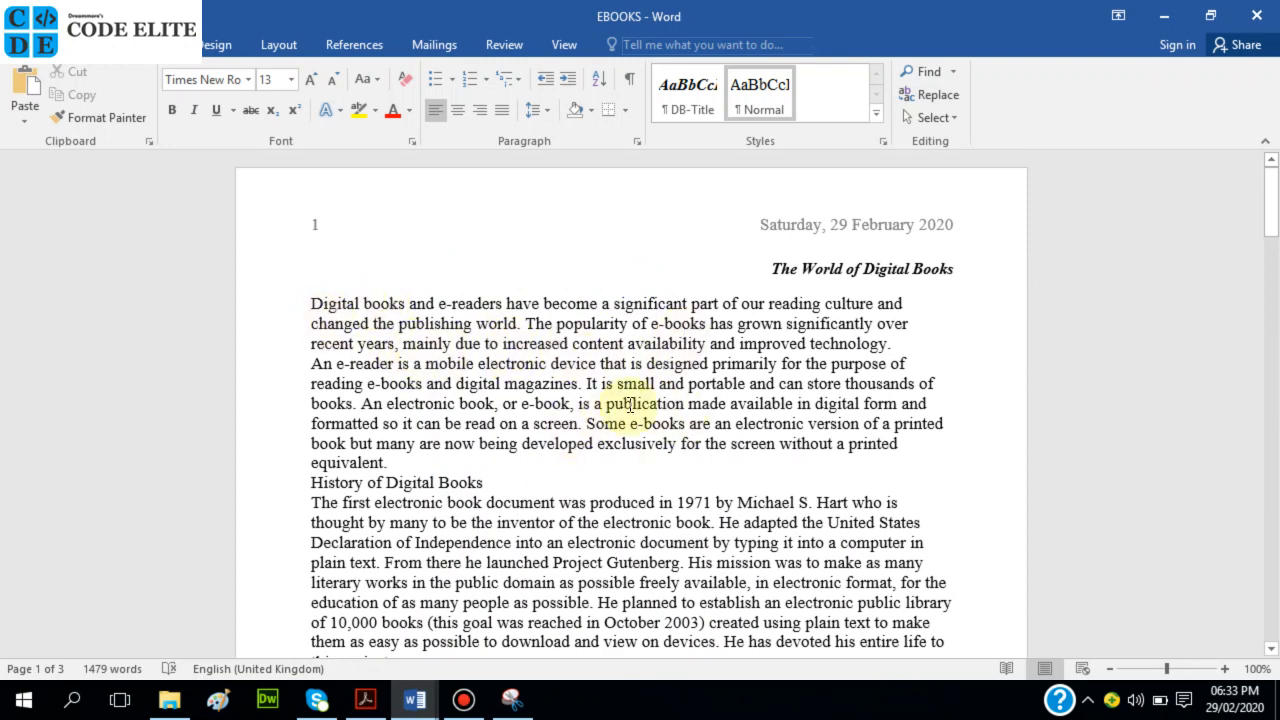
scroll(610, 410, "down", 20)
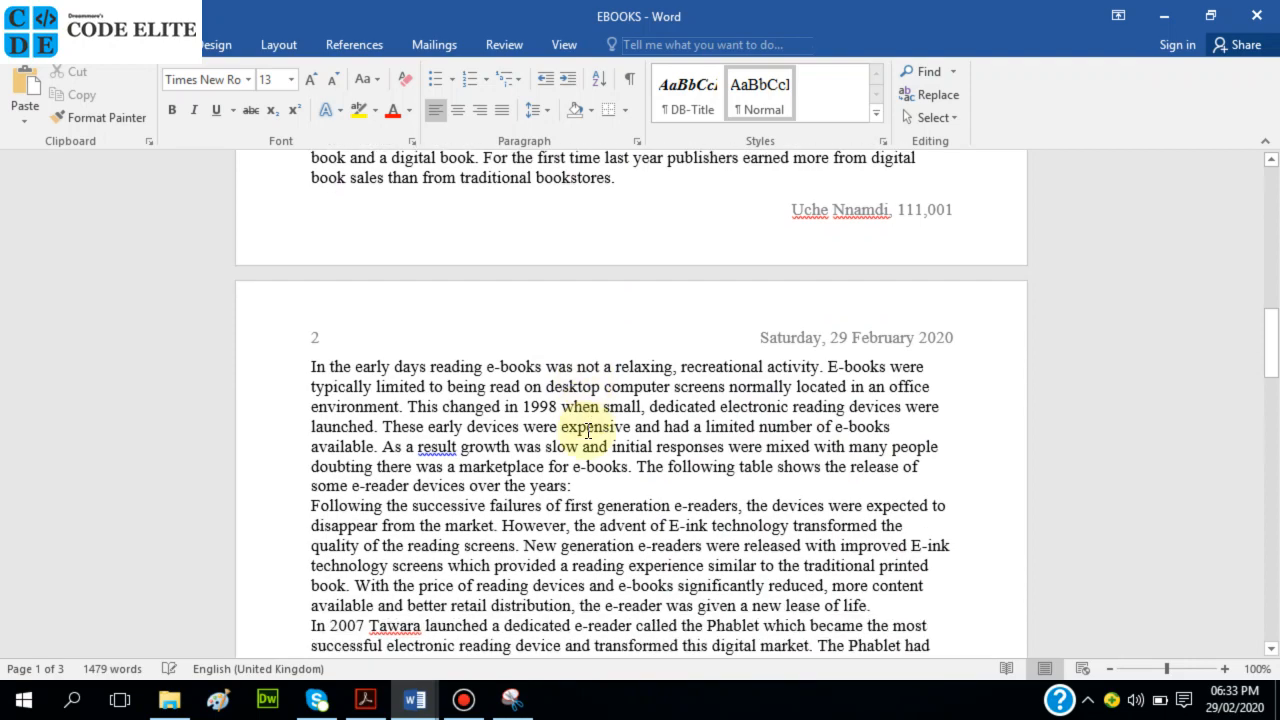
scroll(588, 420, "down", 20)
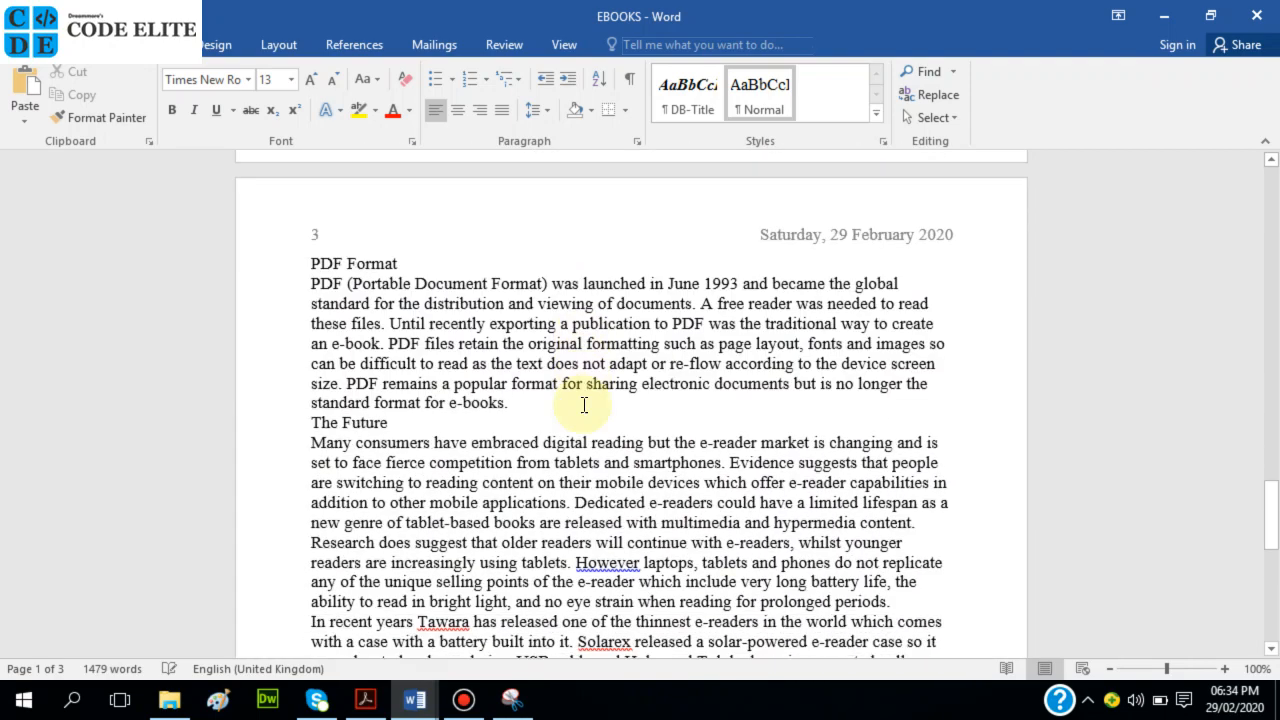
scroll(581, 403, "down", 5)
scroll(572, 400, "up", 6)
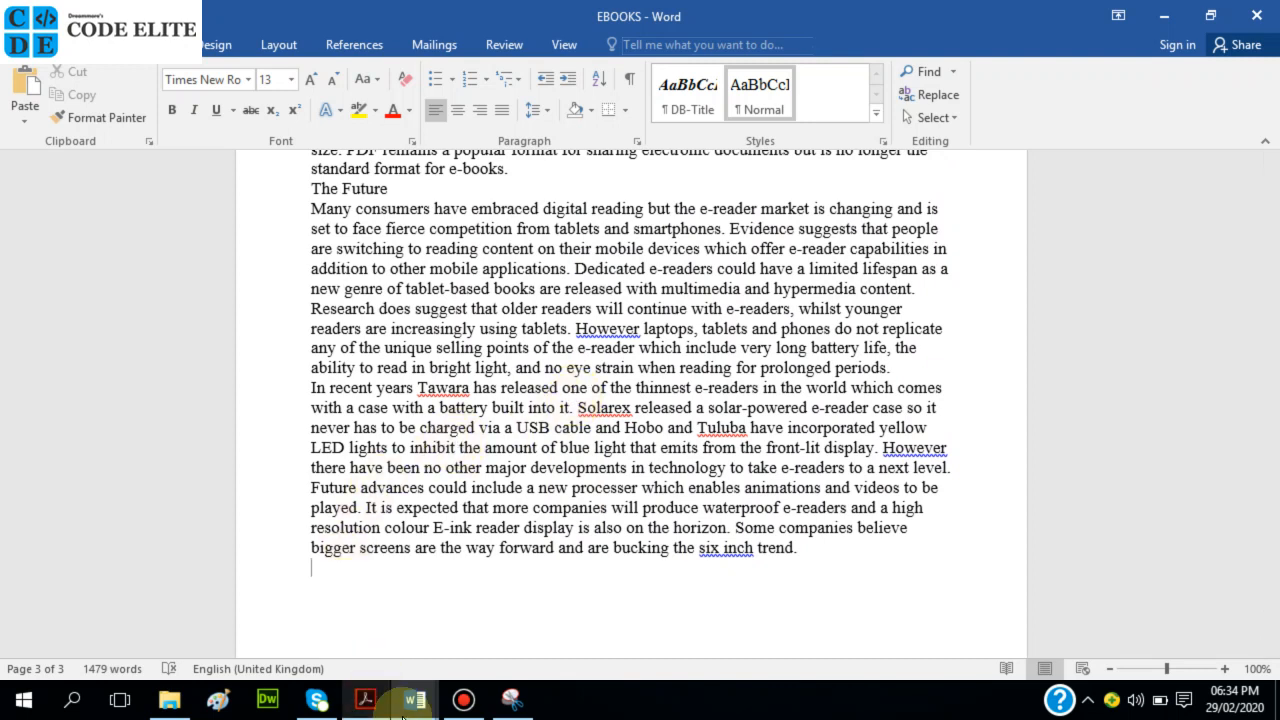
mouse_move(410, 702)
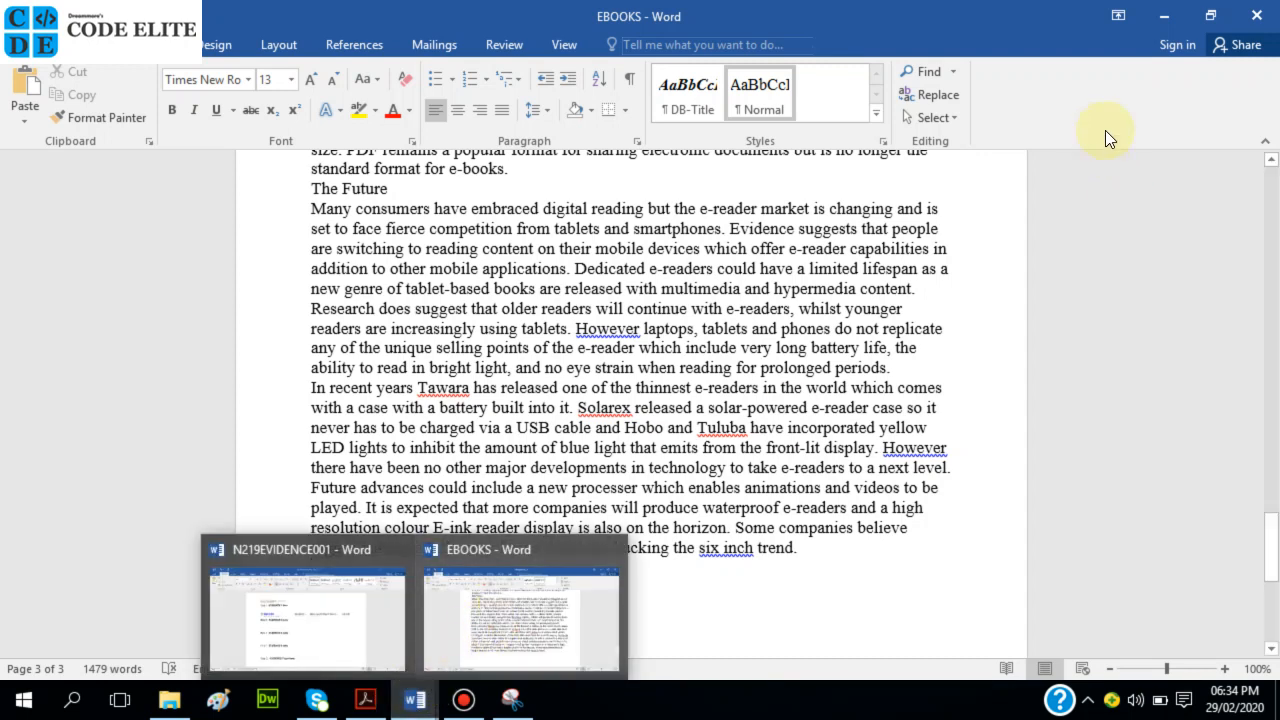
left_click(1211, 14)
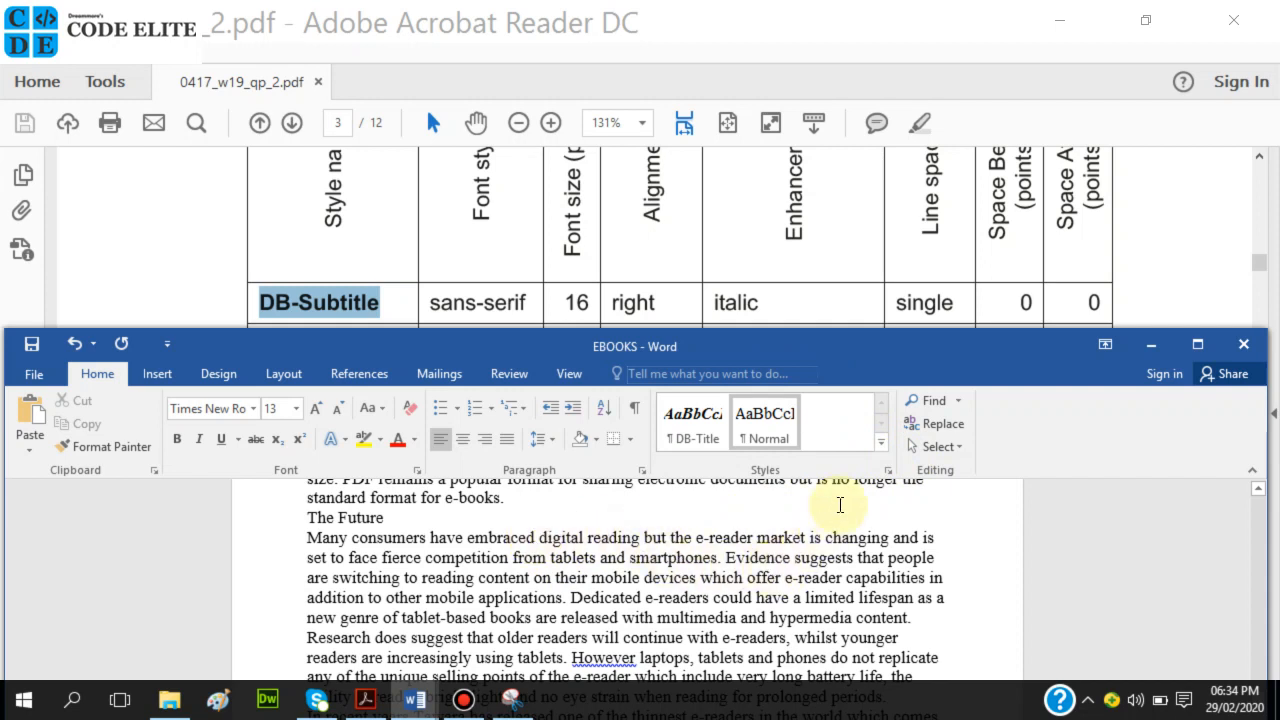
Create a new paragraph style from the Styles pane named DB-Subtitle, based on Normal.
left_click(880, 444)
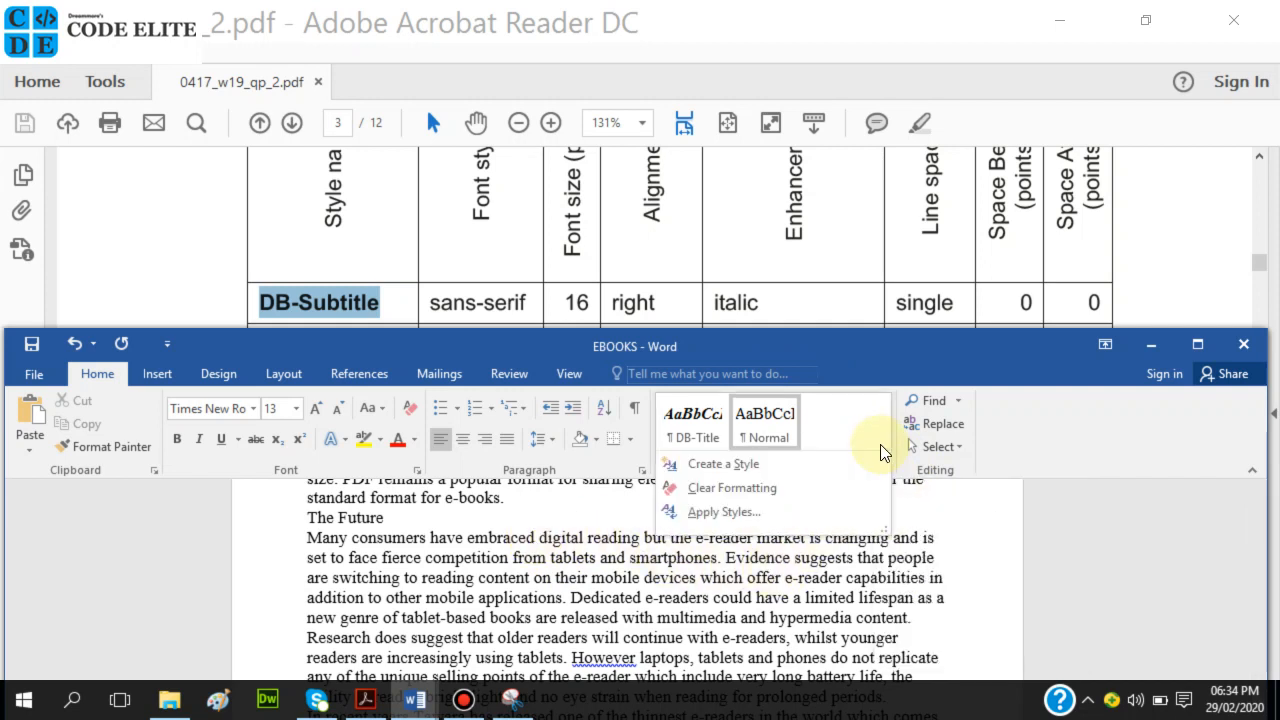
left_click(794, 472)
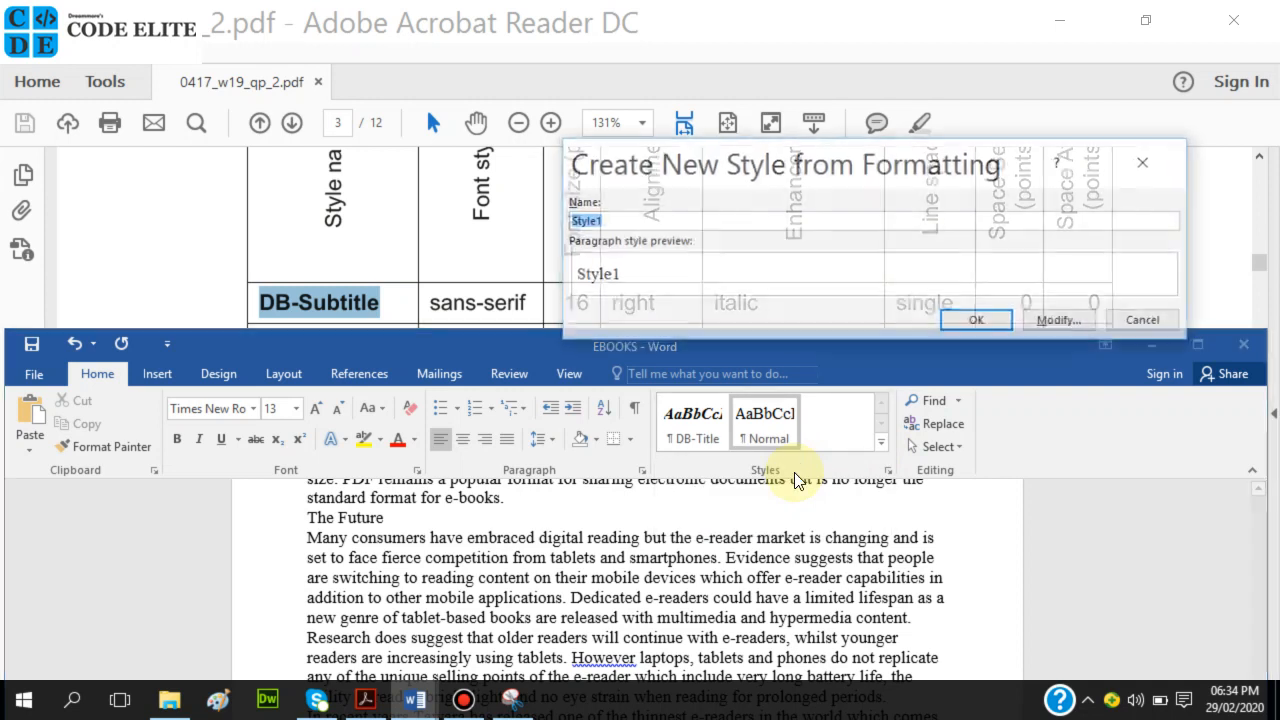
left_click(1160, 159)
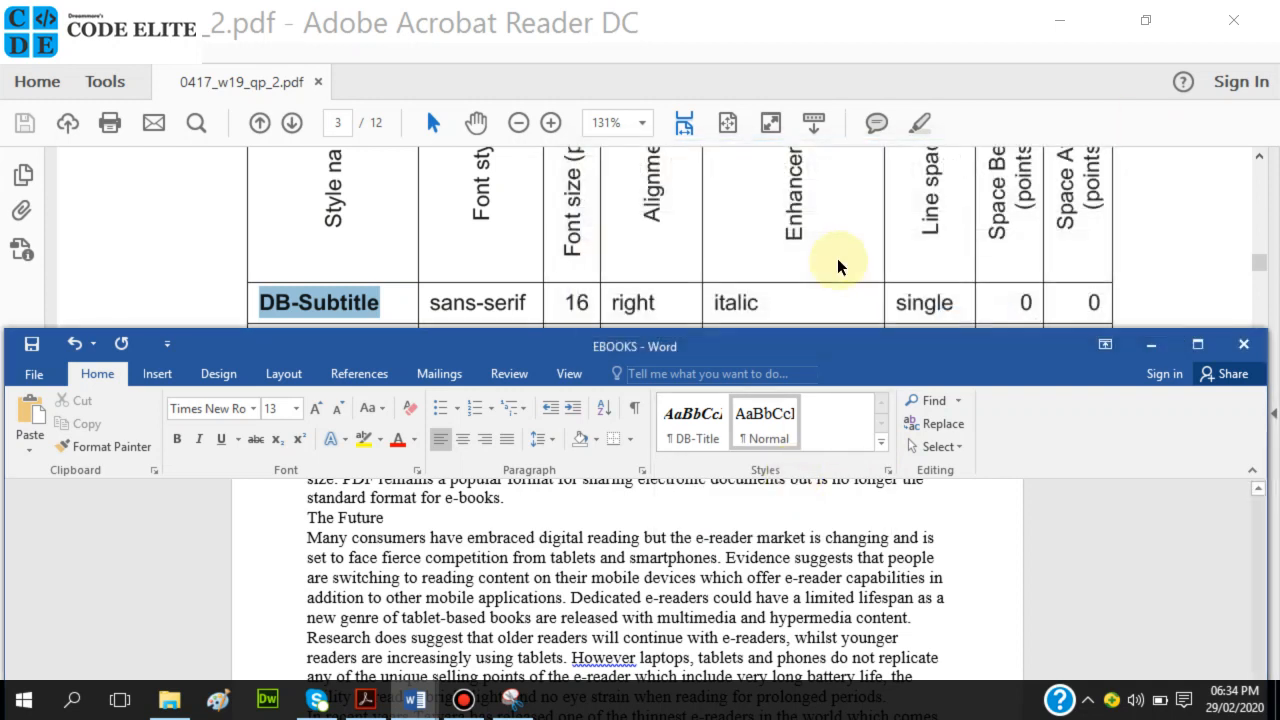
left_click(889, 469)
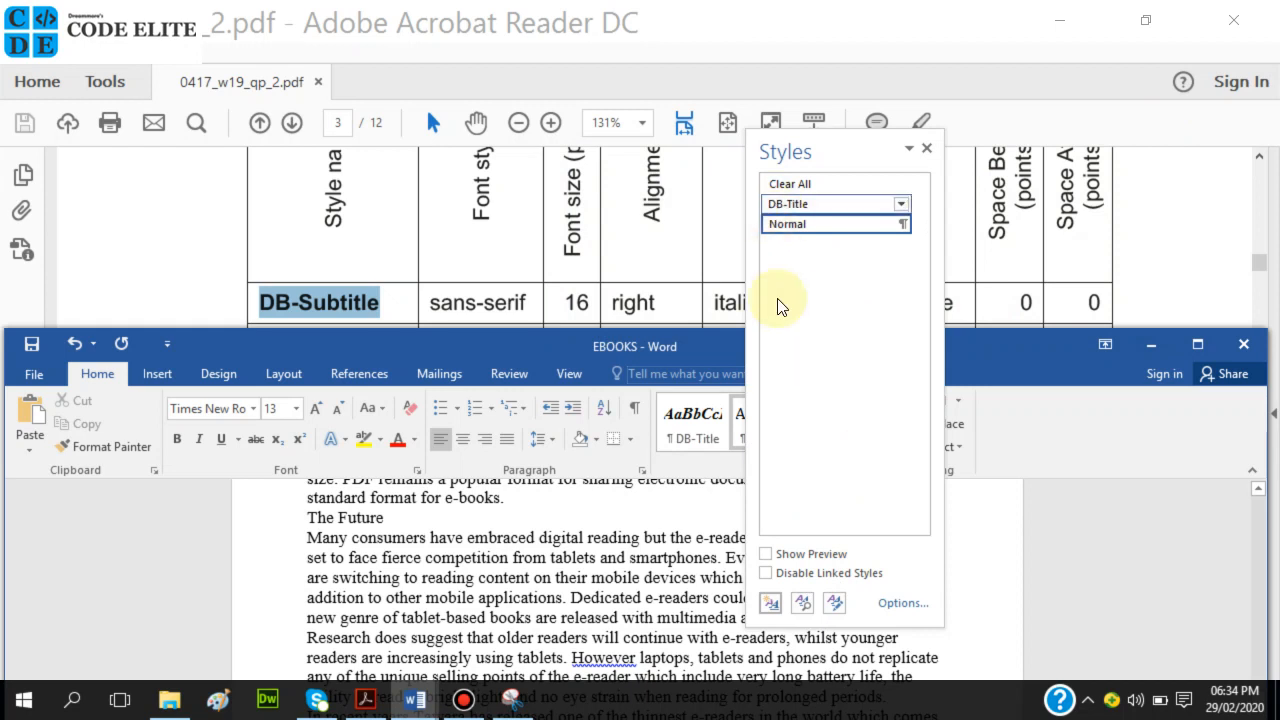
left_click(772, 603)
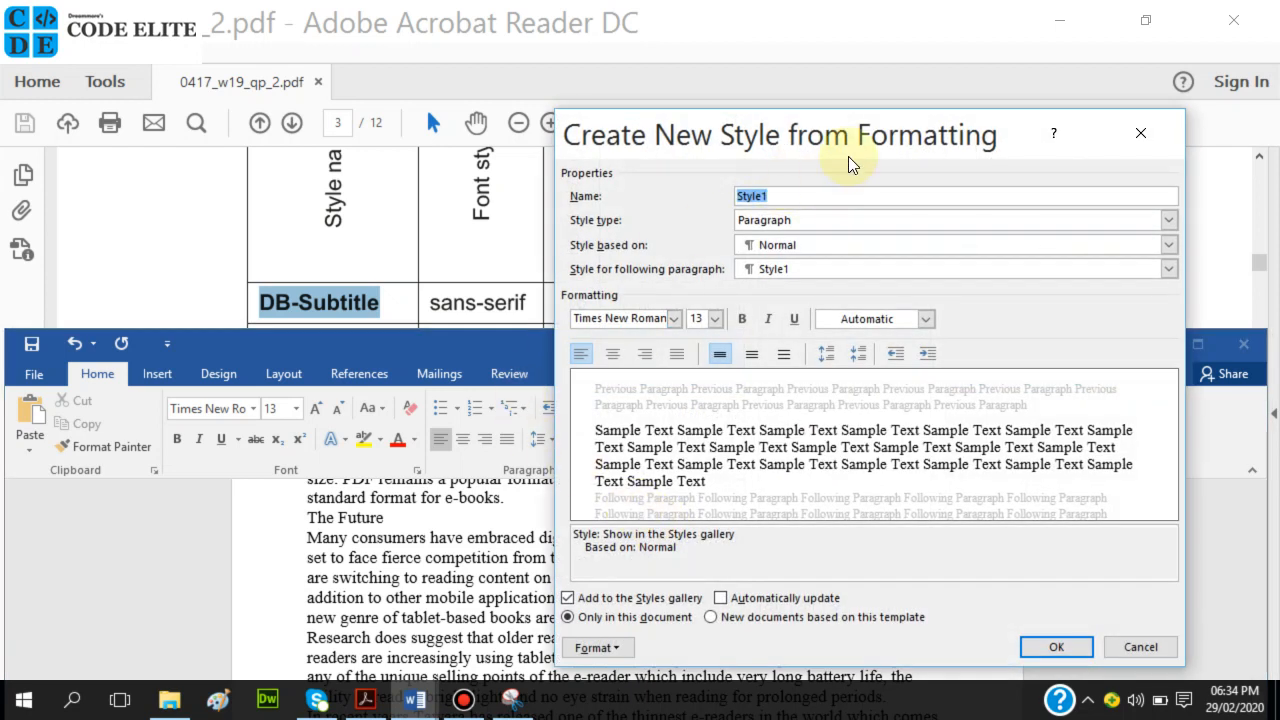
type("DB-Subtitle")
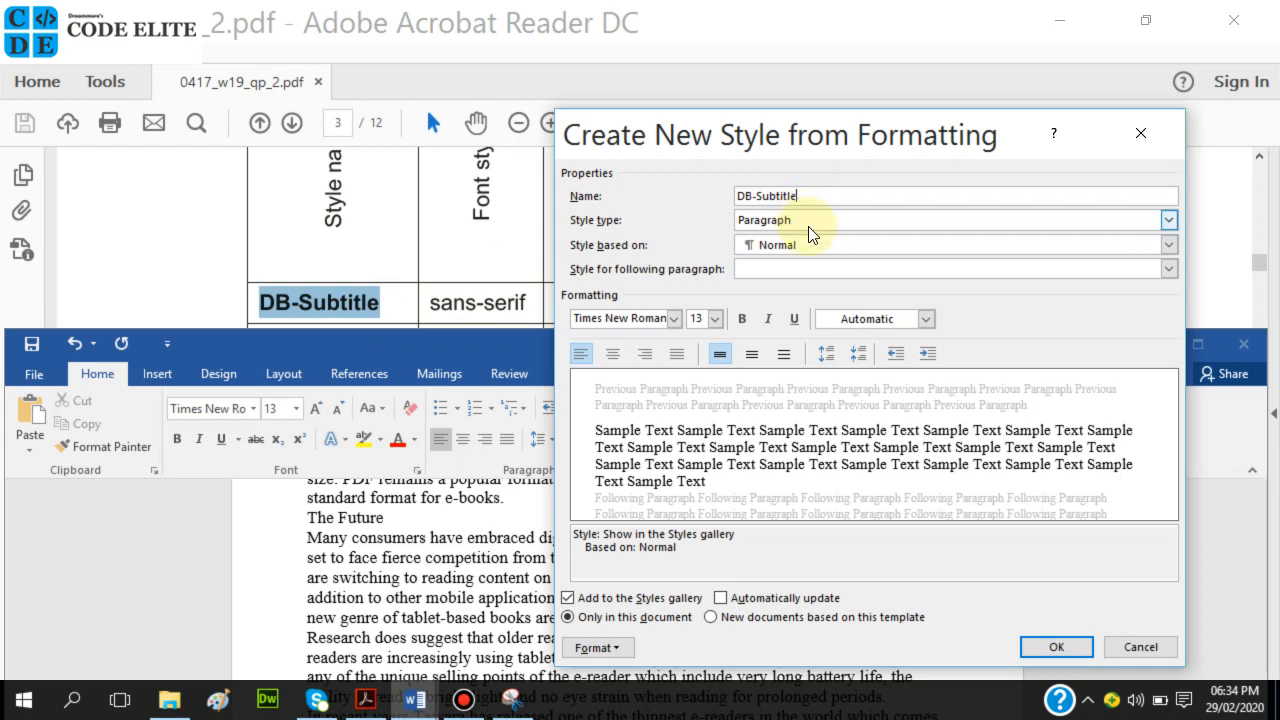
left_click_drag(845, 143, 937, 163)
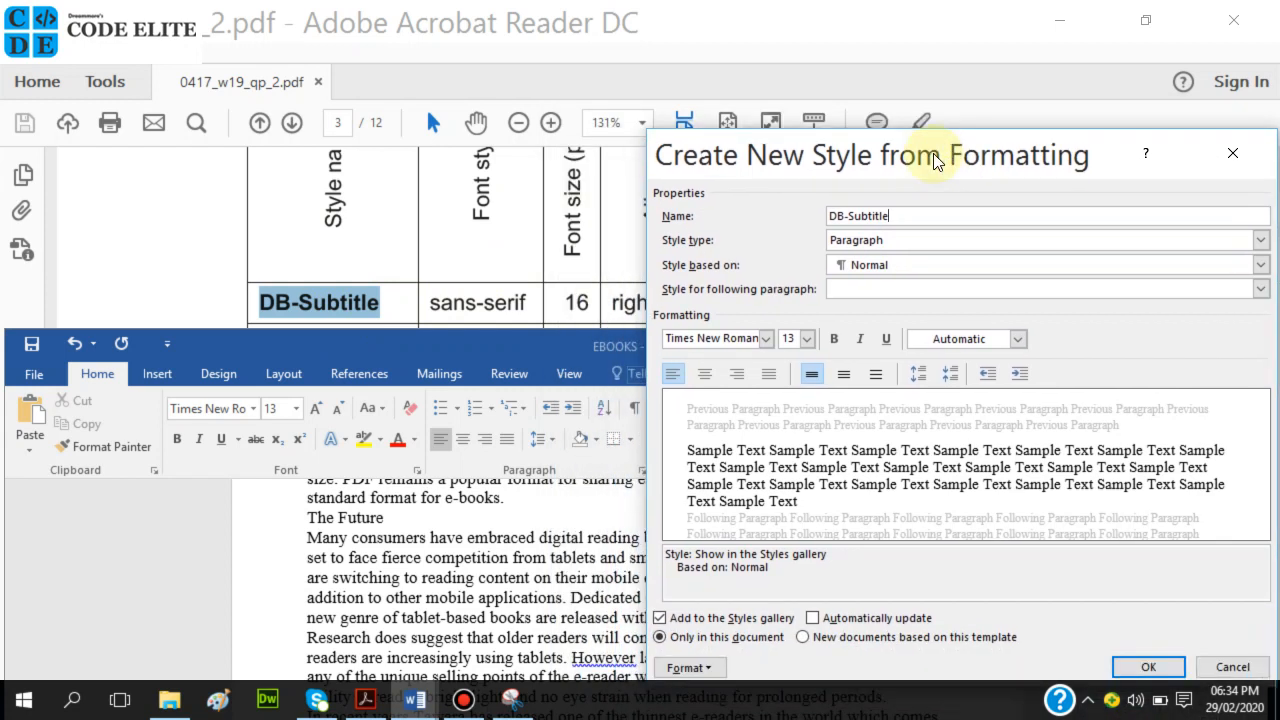
Set the DB-Subtitle font to Calibri (Body) at 16 pt.
left_click(766, 340)
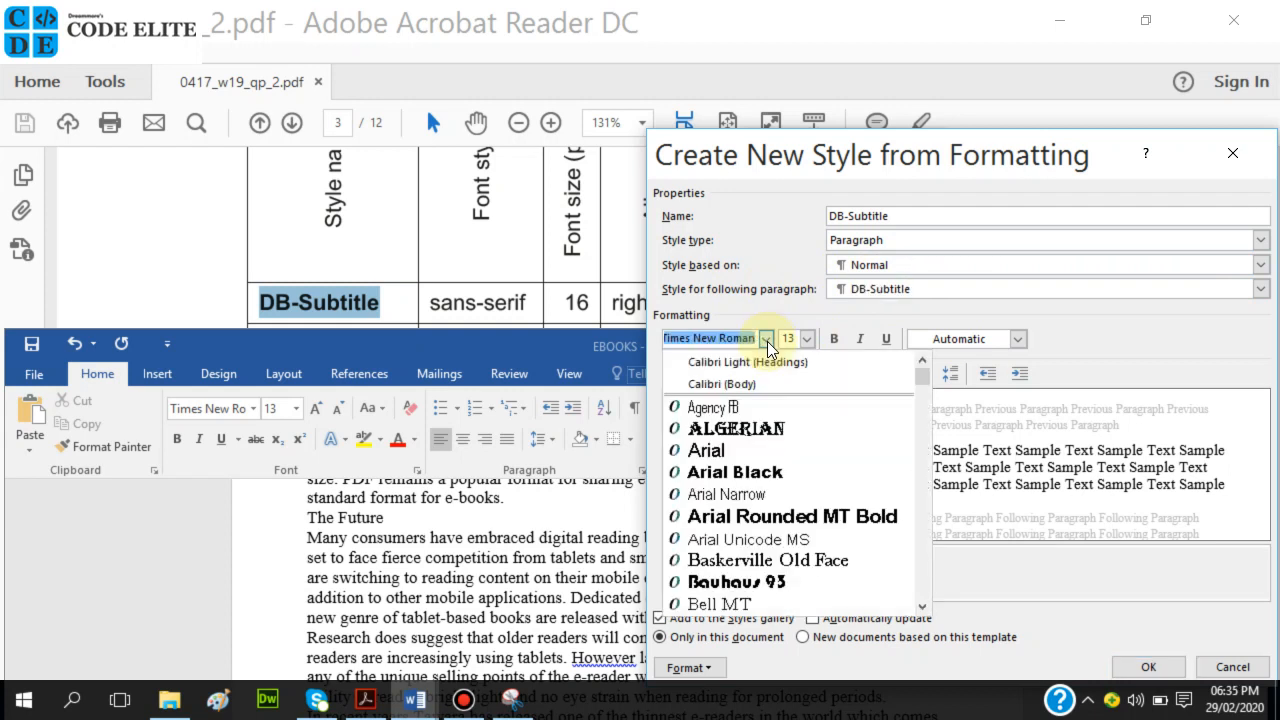
left_click(752, 362)
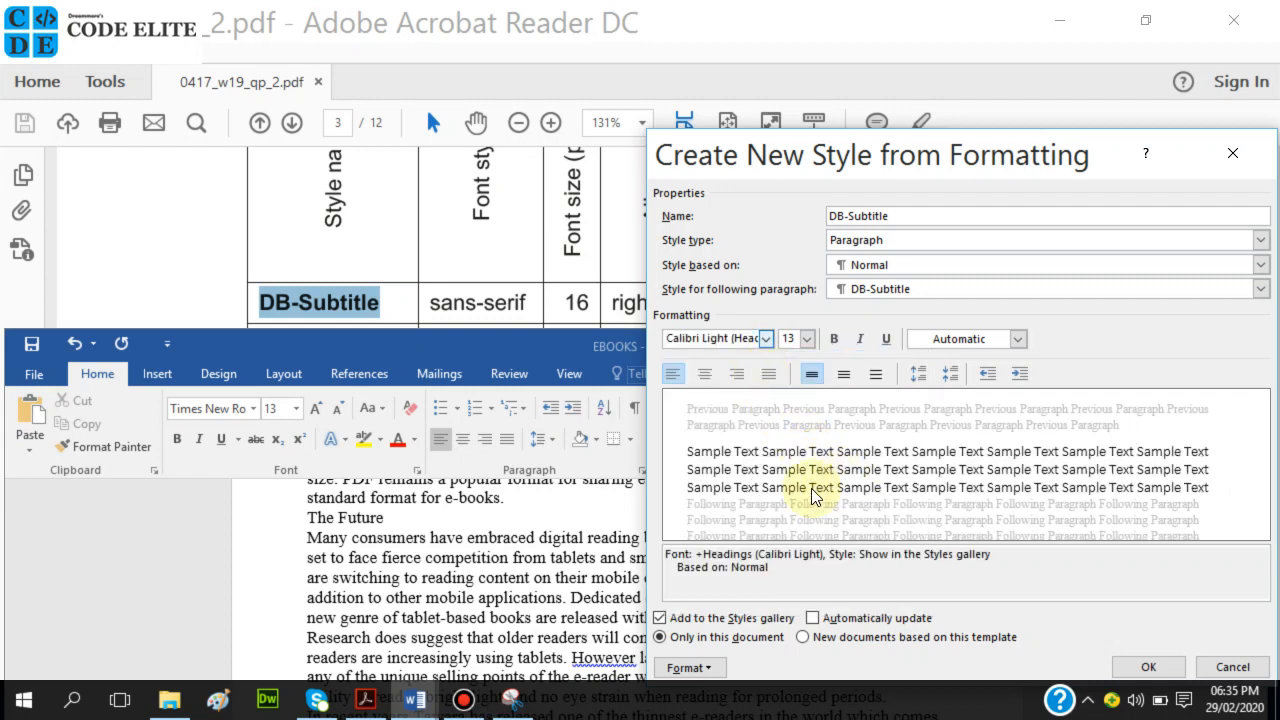
left_click(765, 338)
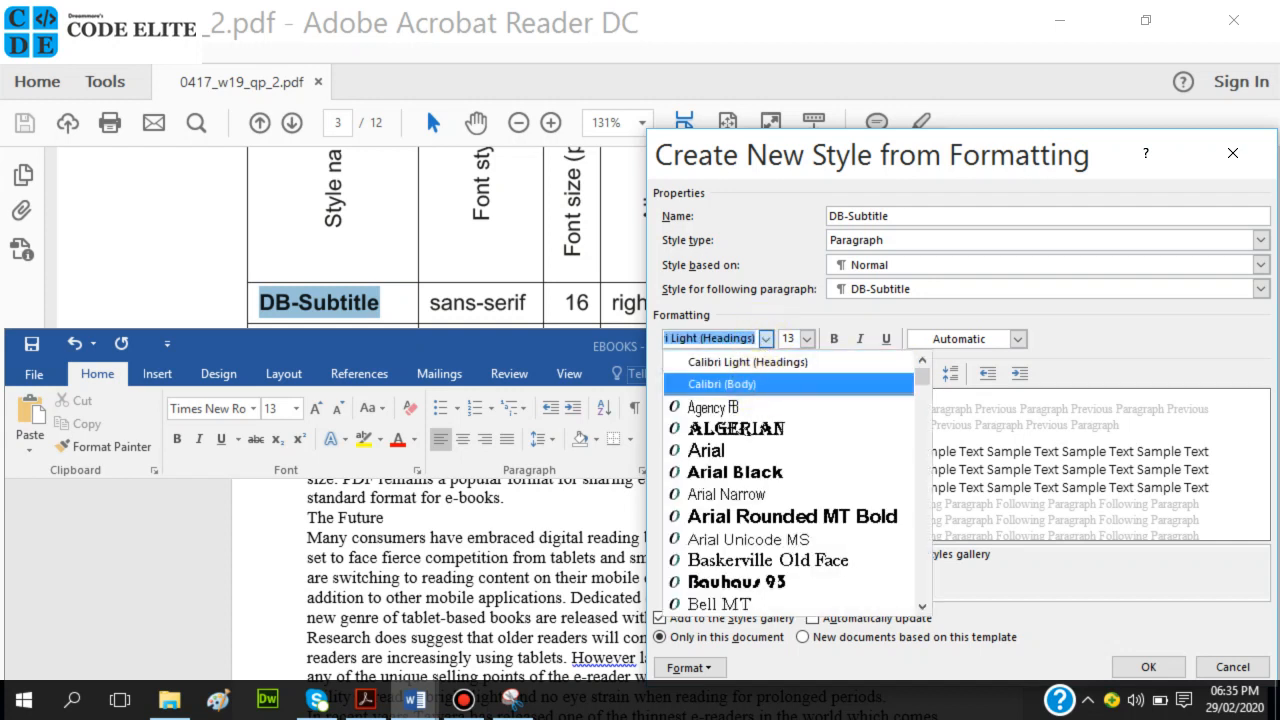
type("ti")
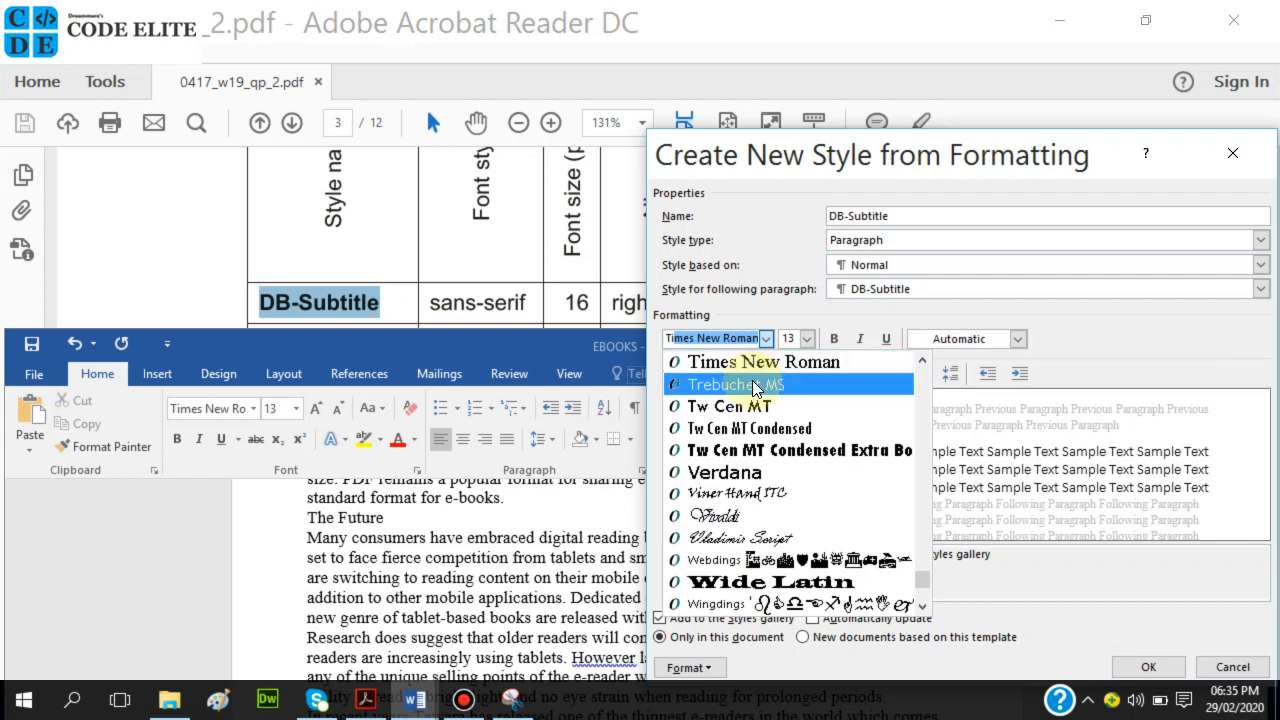
left_click(757, 386)
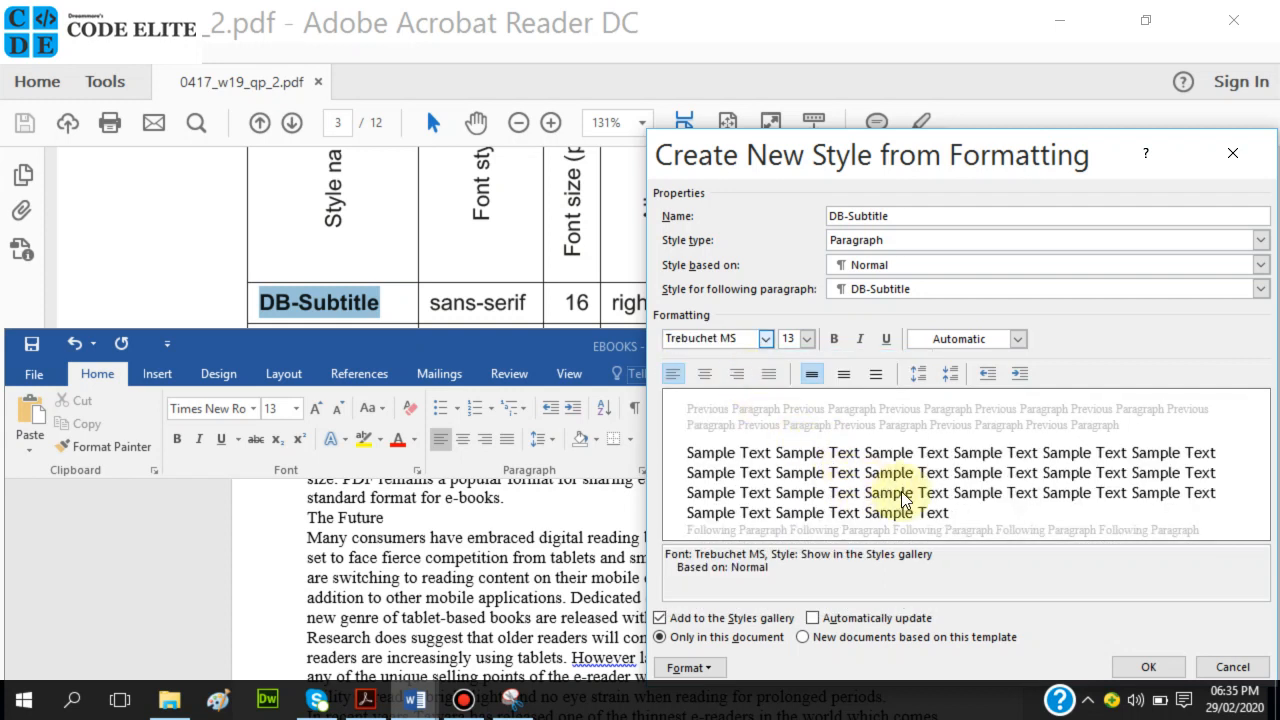
left_click(766, 338)
type("T")
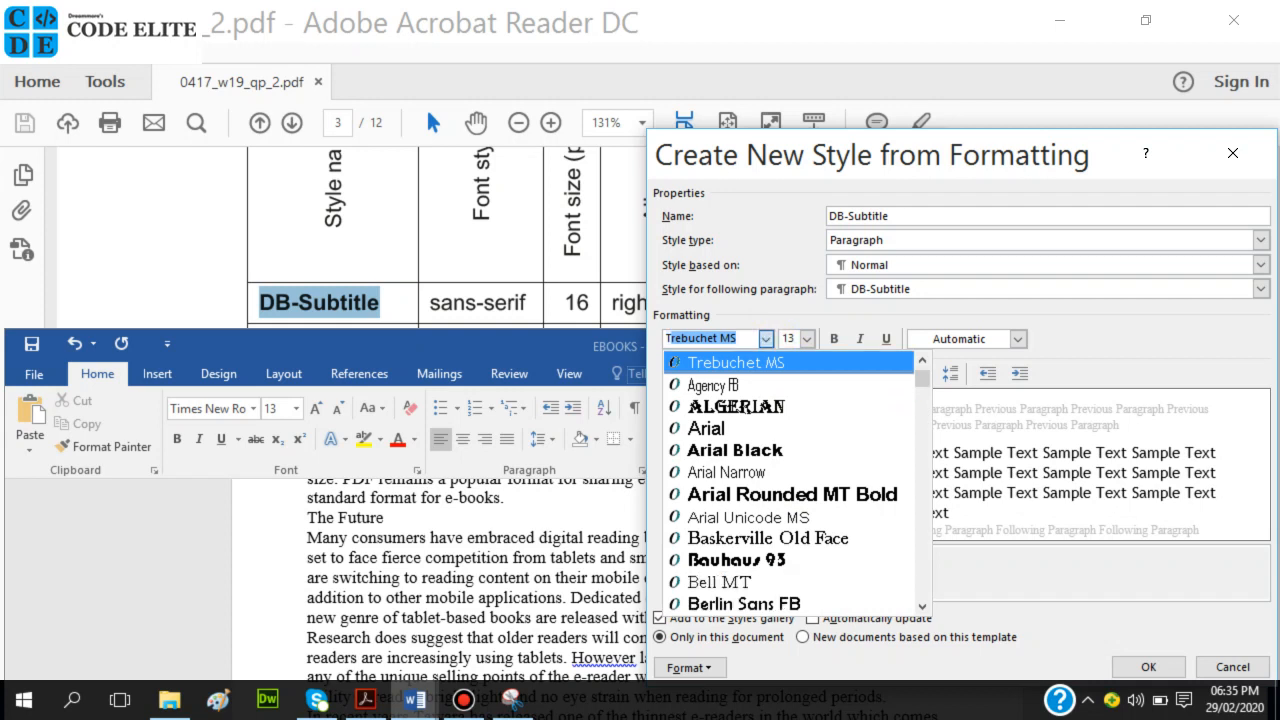
type("imes New Roman")
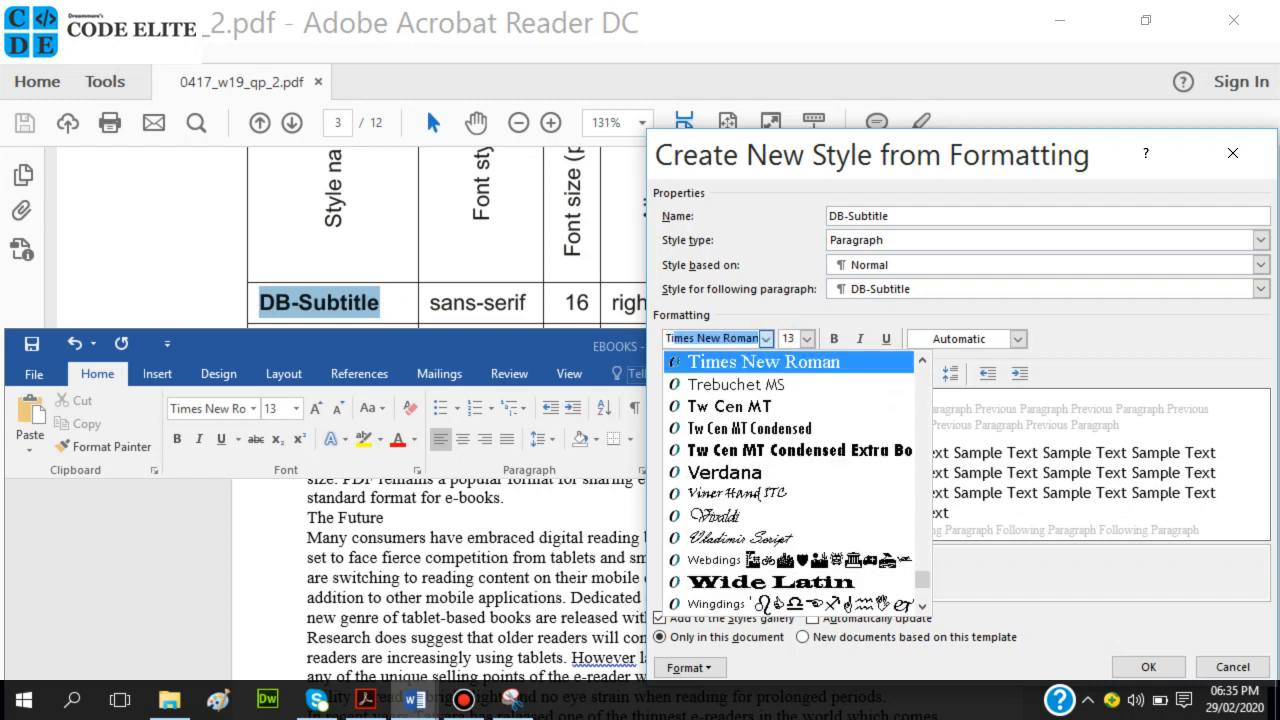
left_click(762, 345)
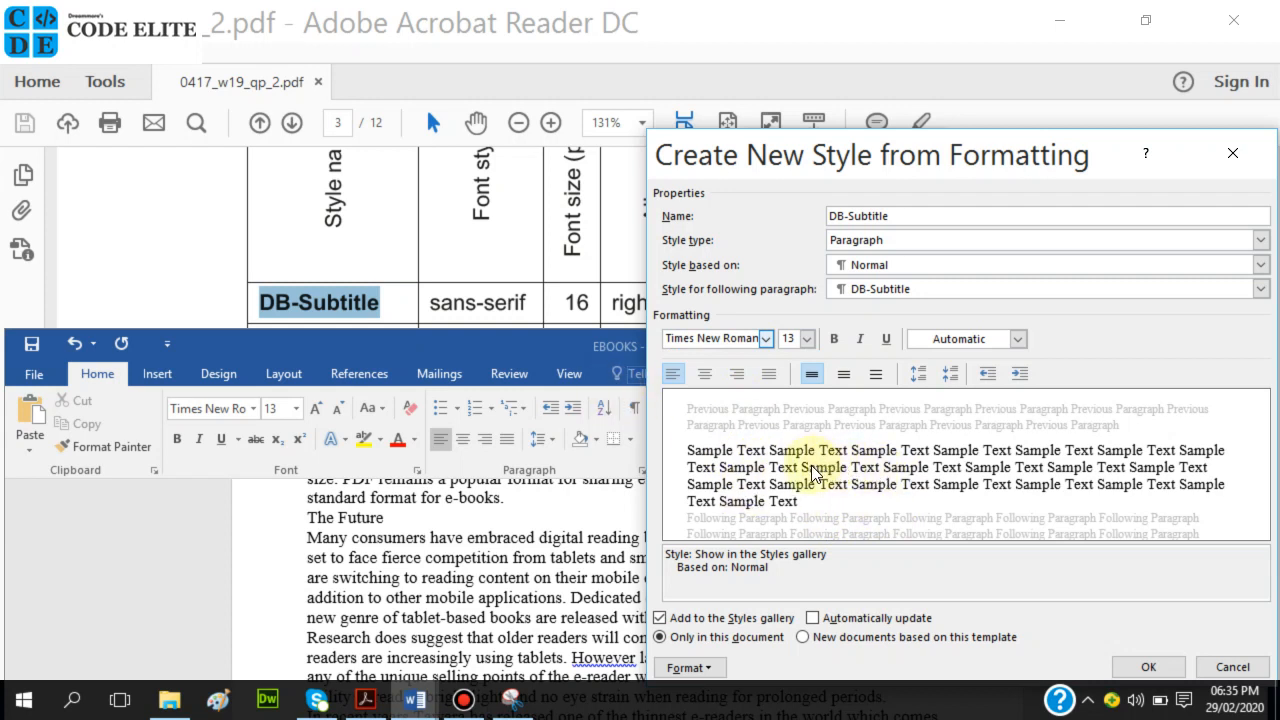
left_click(766, 340)
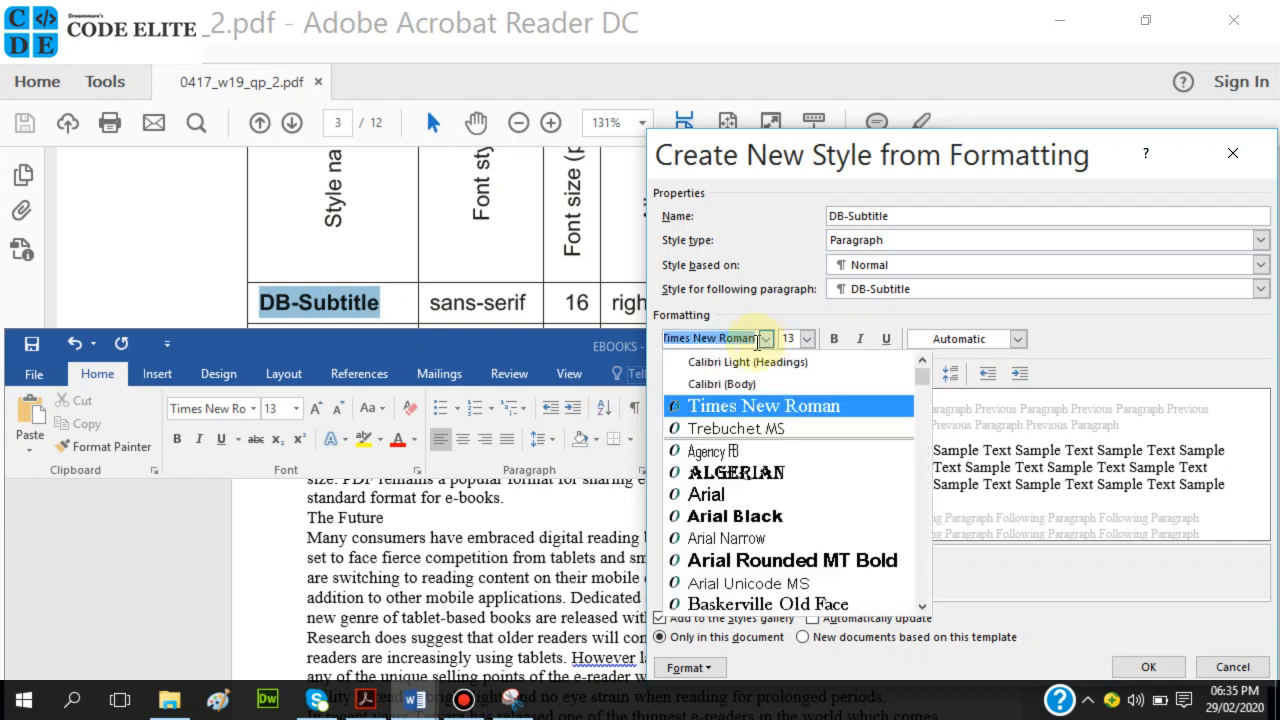
left_click(753, 388)
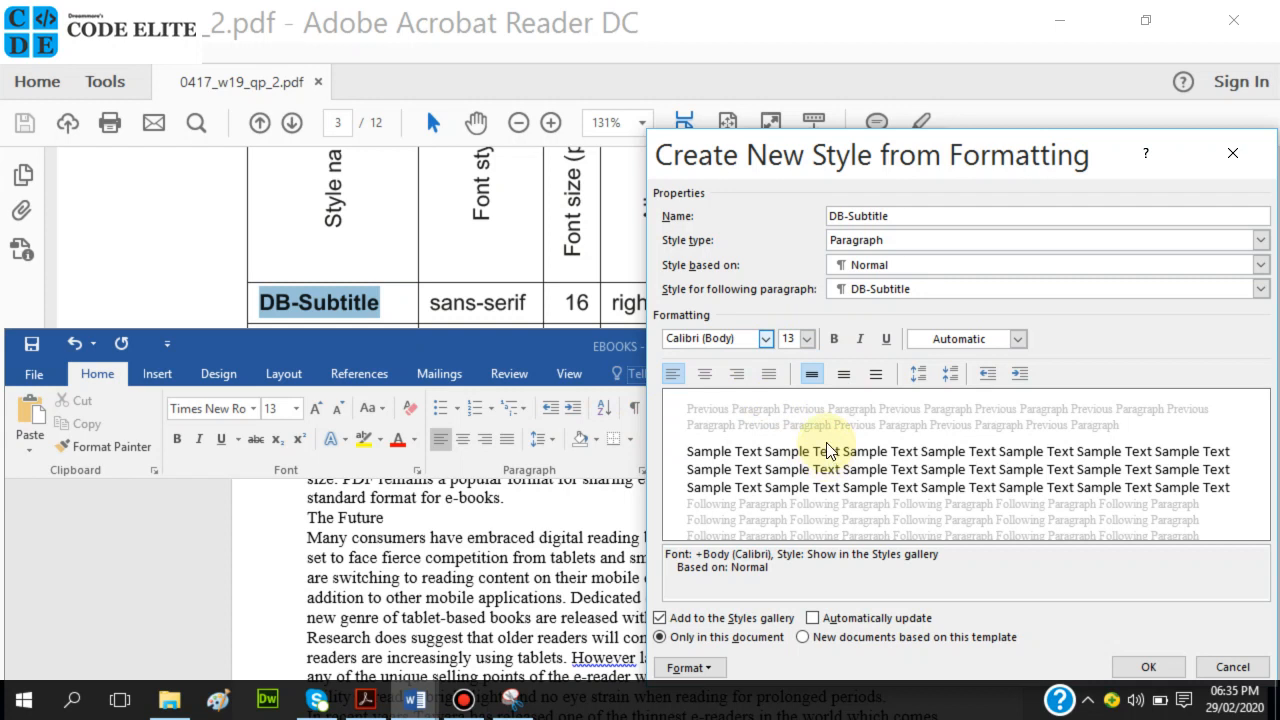
left_click(807, 341)
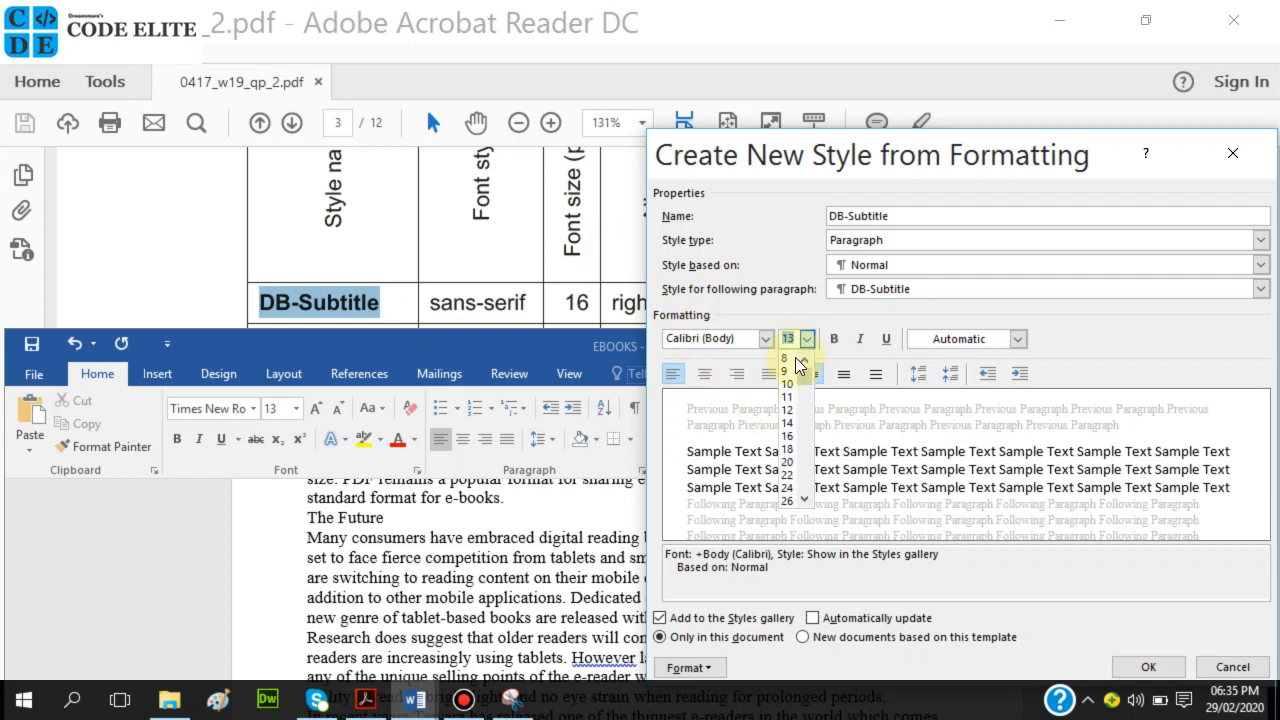
left_click(790, 440)
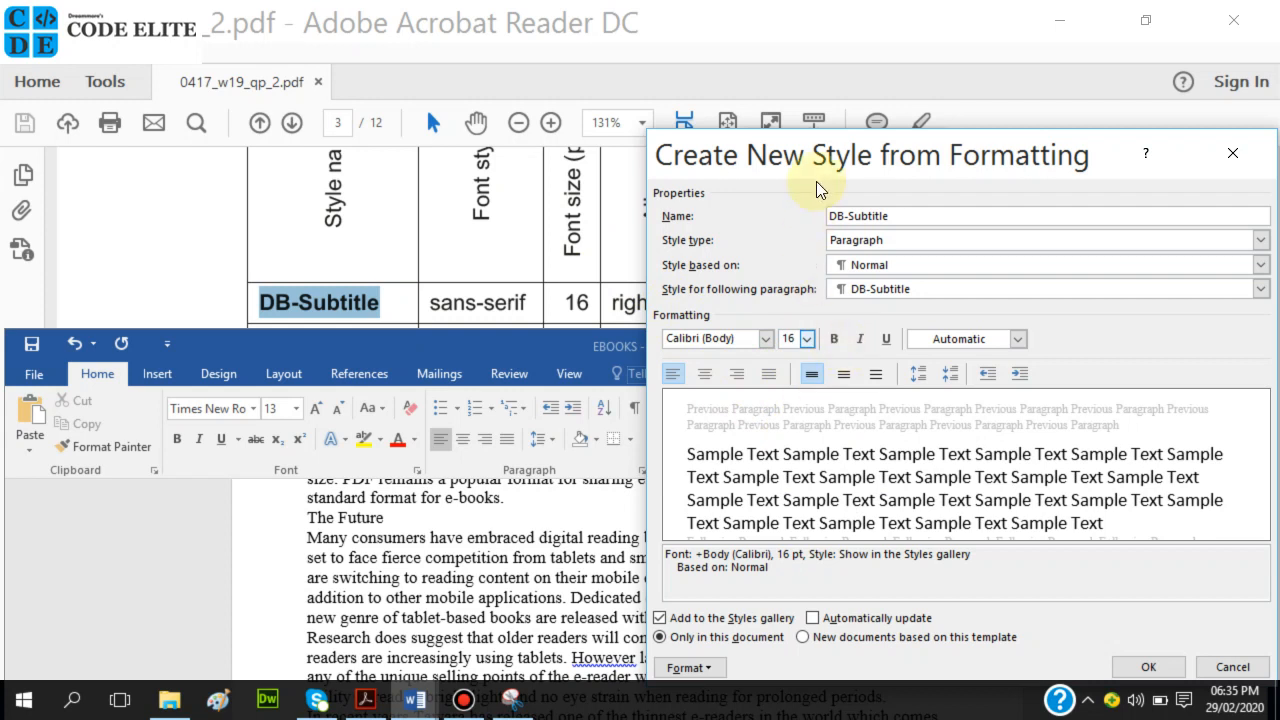
Reposition the new-style dialog and check the DB-Subtitle row in the exam table.
left_click_drag(823, 145, 750, 386)
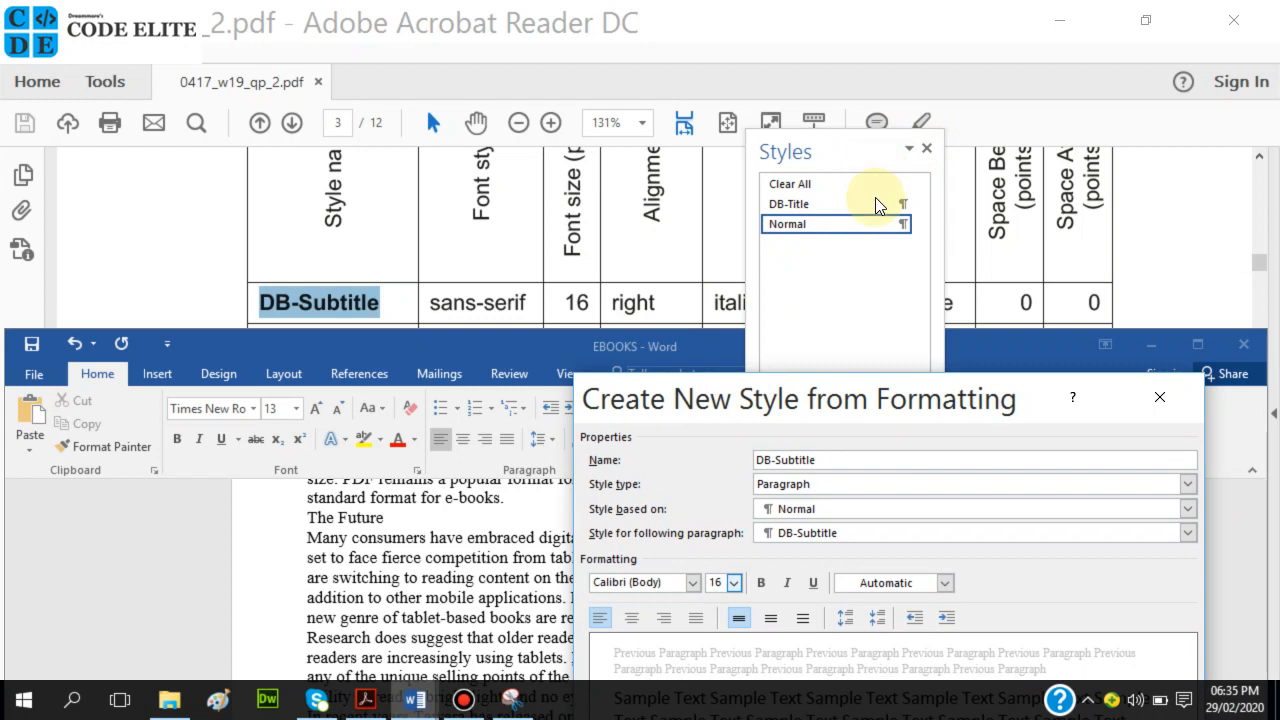
left_click_drag(812, 402, 822, 318)
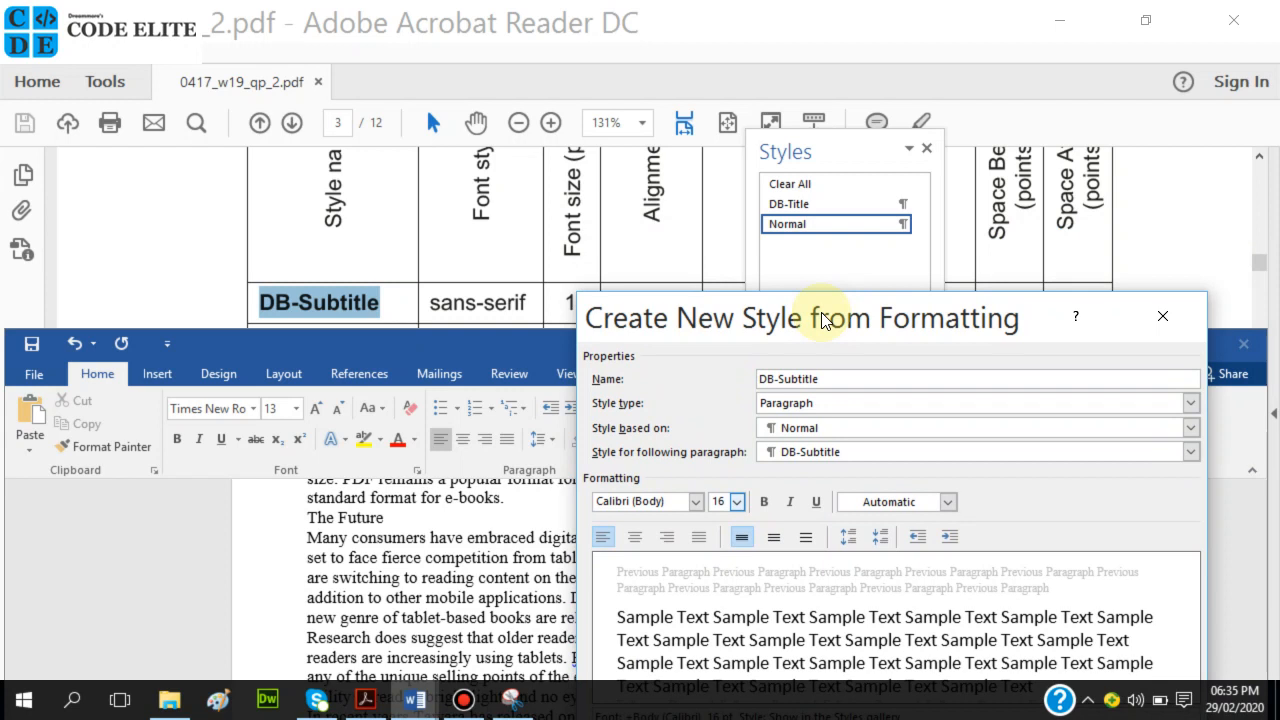
left_click(1151, 208)
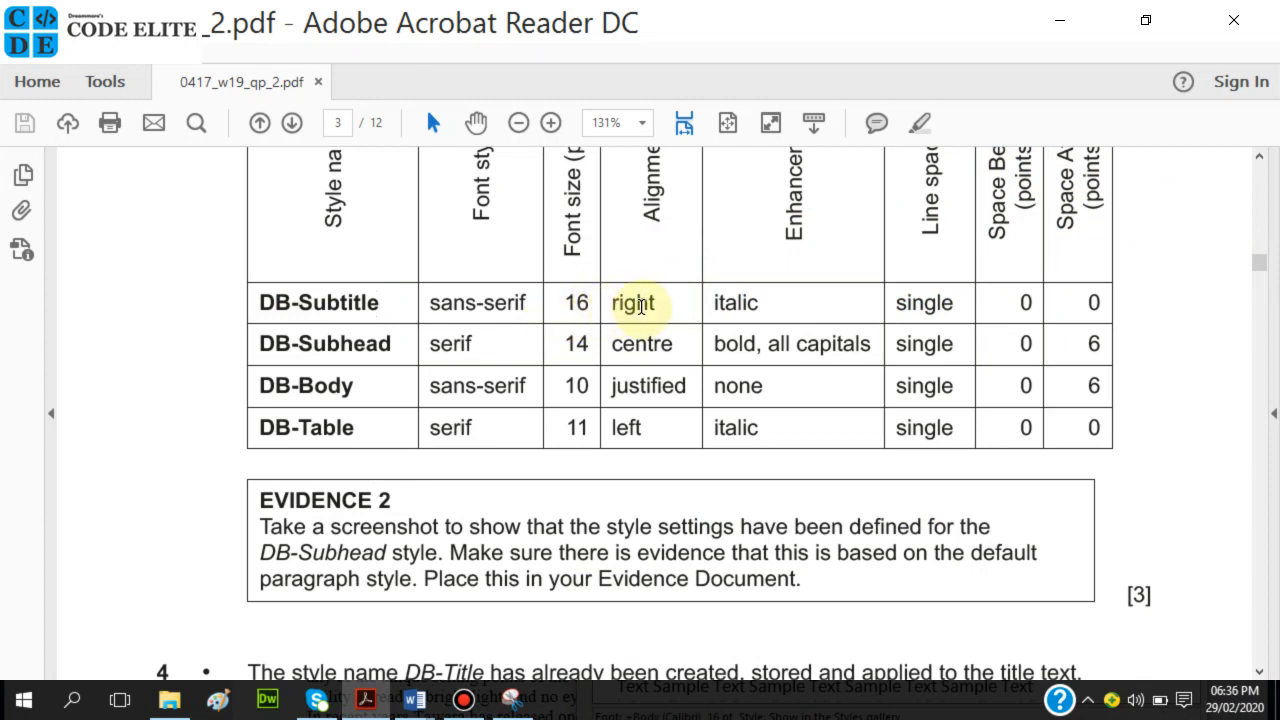
mouse_move(415, 700)
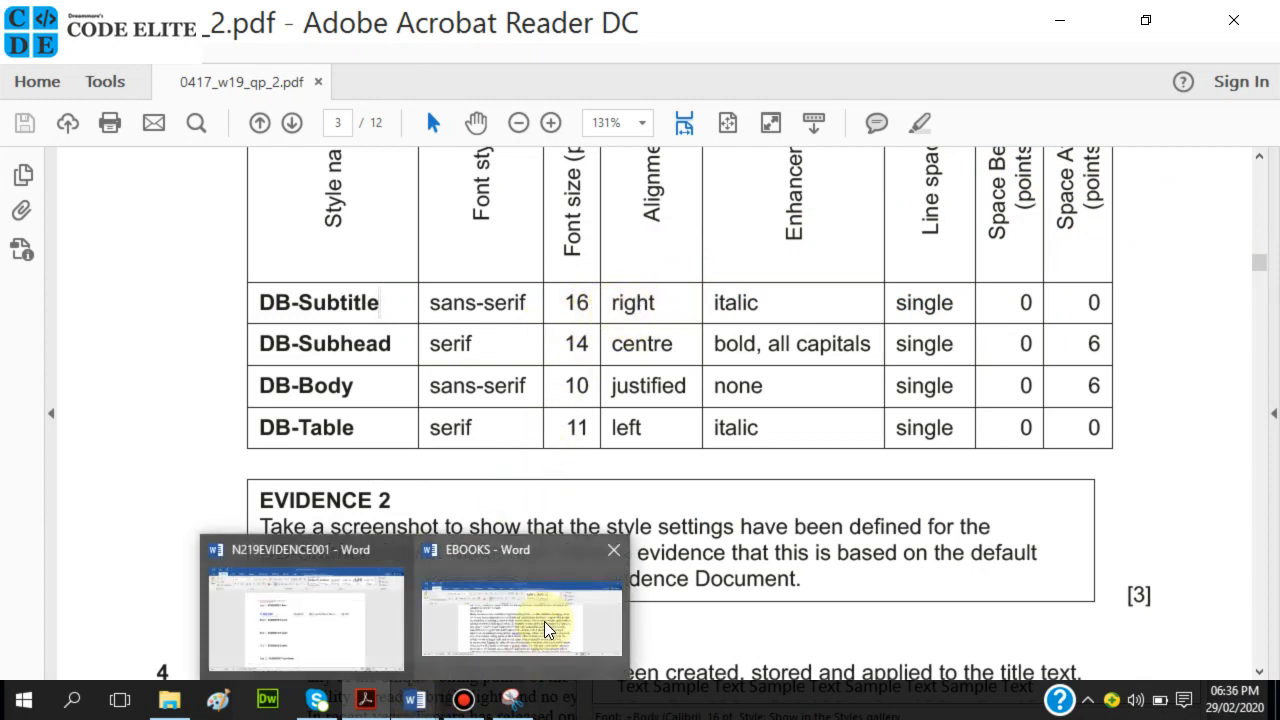
left_click(545, 620)
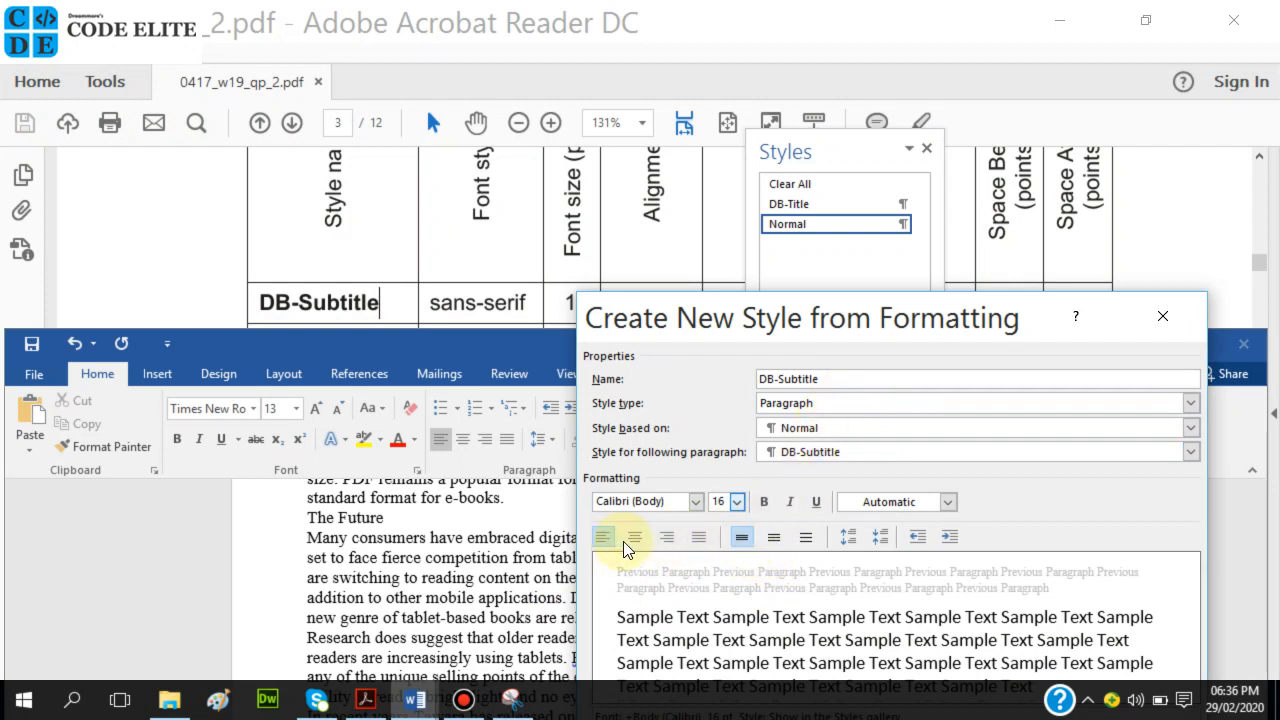
Make the DB-Subtitle style right-aligned and italic.
left_click(674, 535)
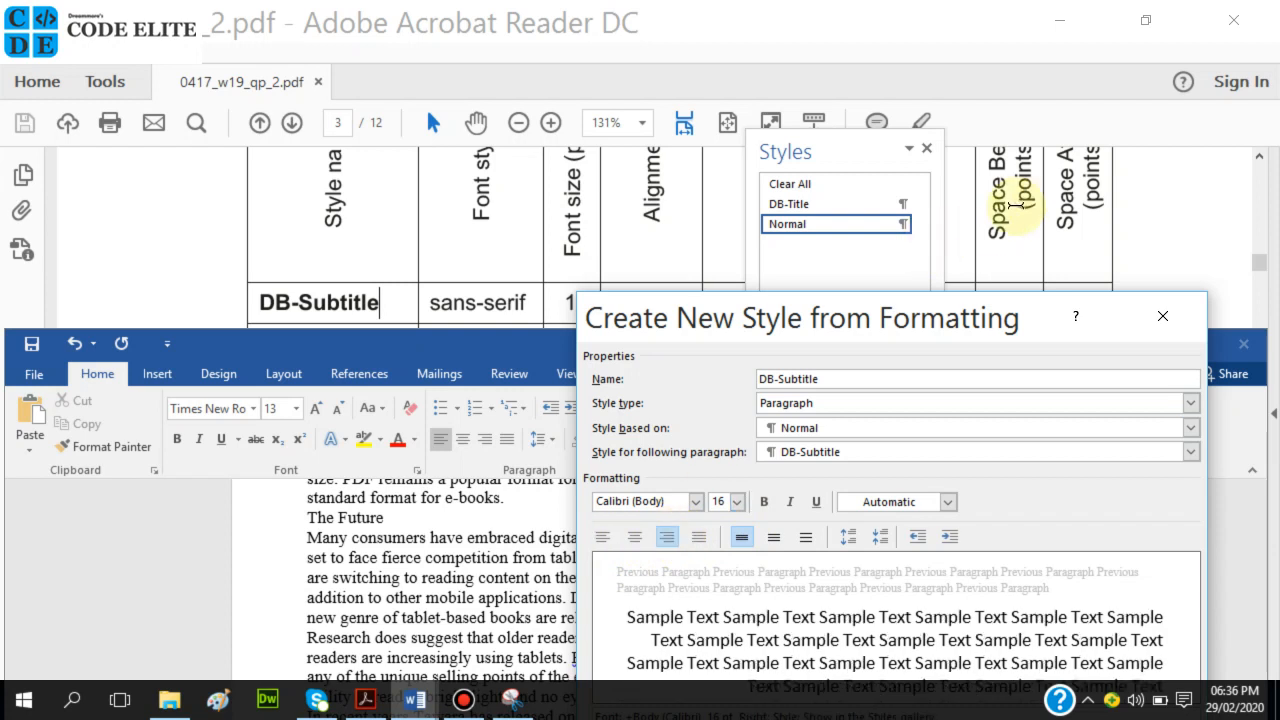
left_click(1045, 207)
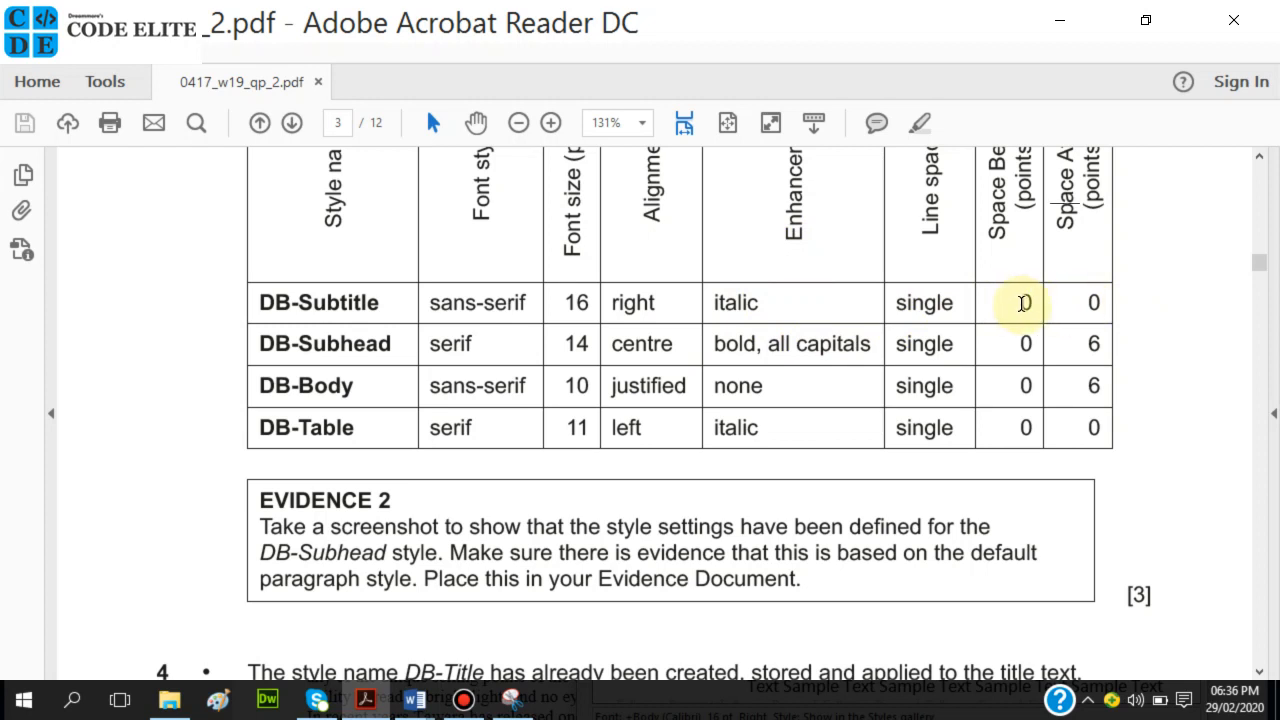
mouse_move(422, 706)
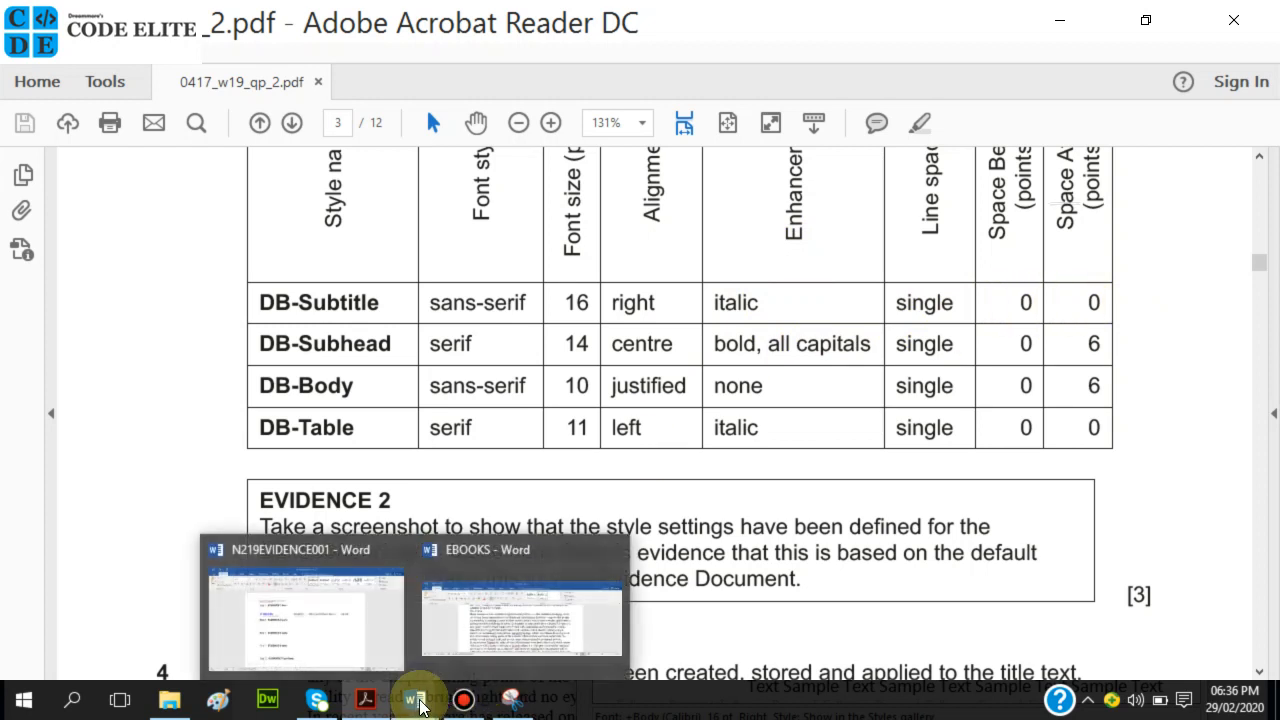
left_click(477, 637)
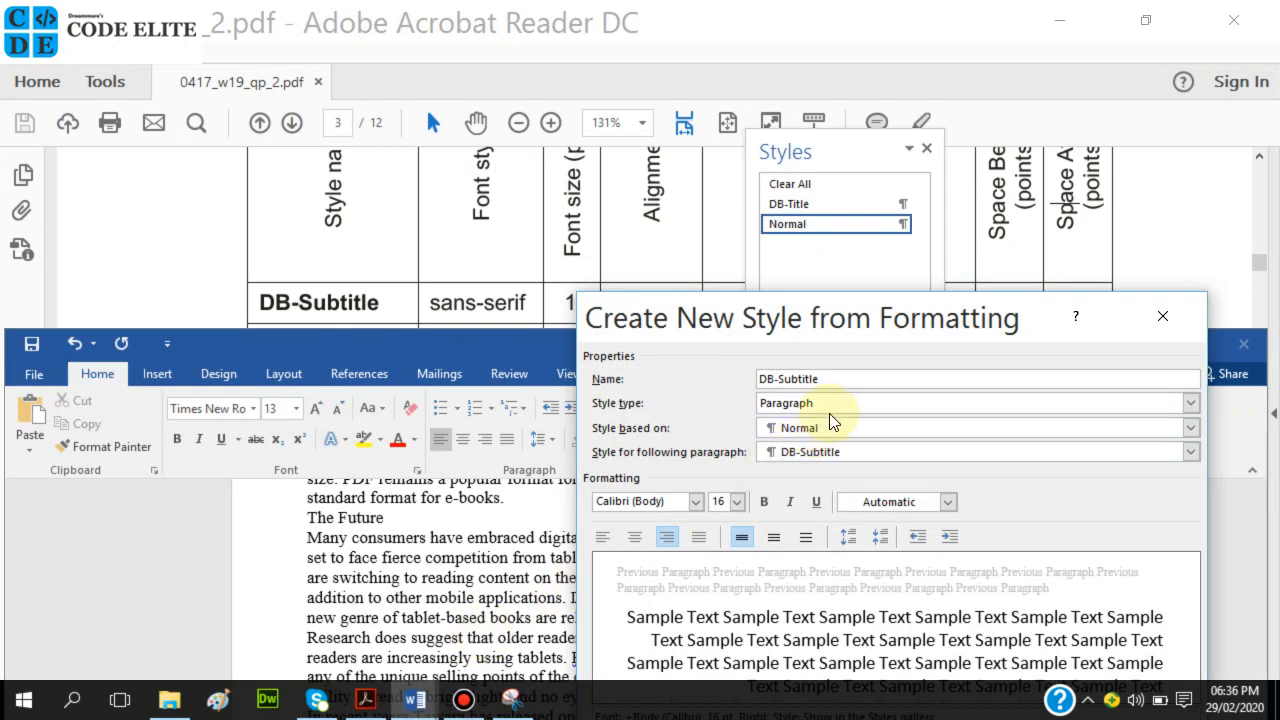
left_click(790, 500)
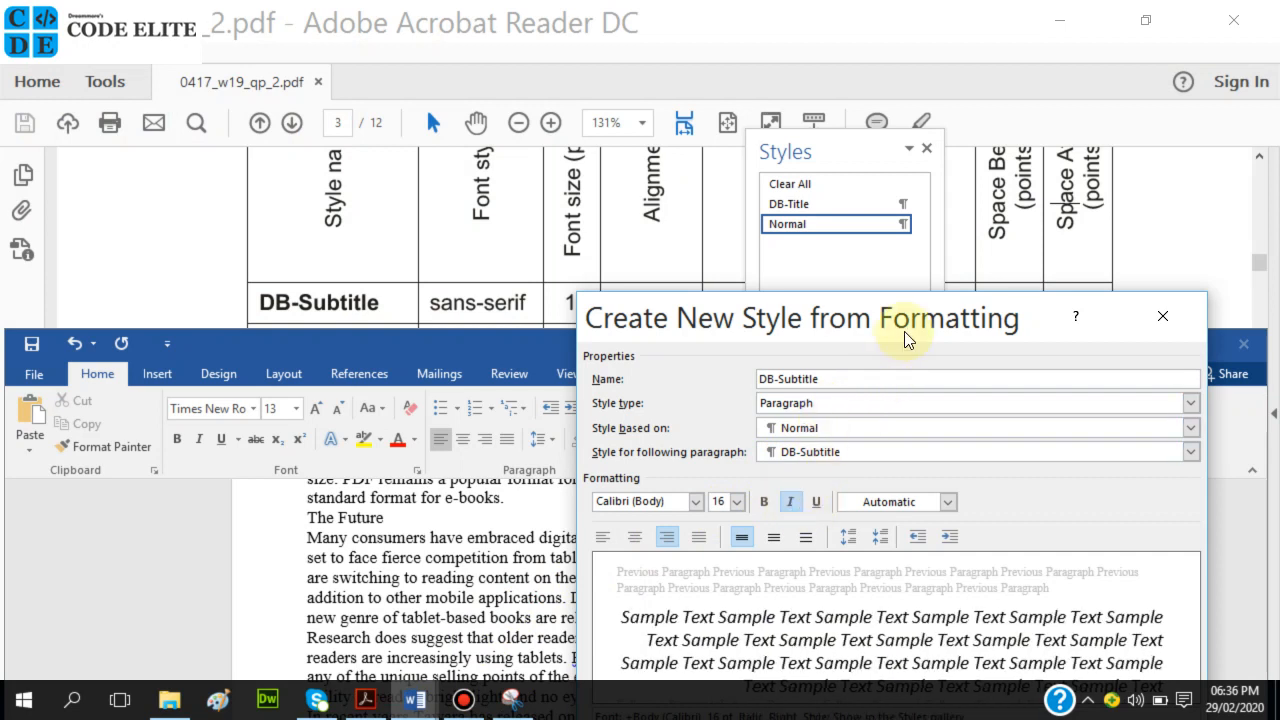
left_click_drag(905, 335, 886, 120)
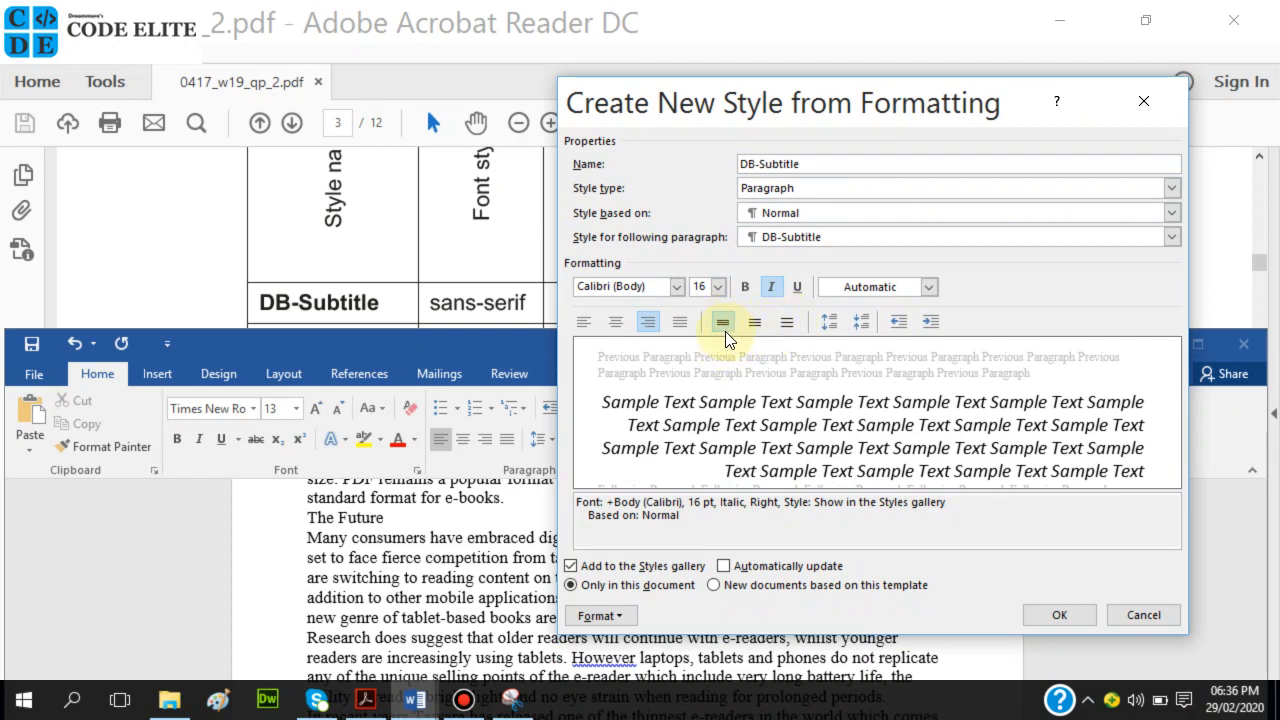
Give DB-Subtitle 0 pt spacing before and after with single line spacing.
left_click(604, 620)
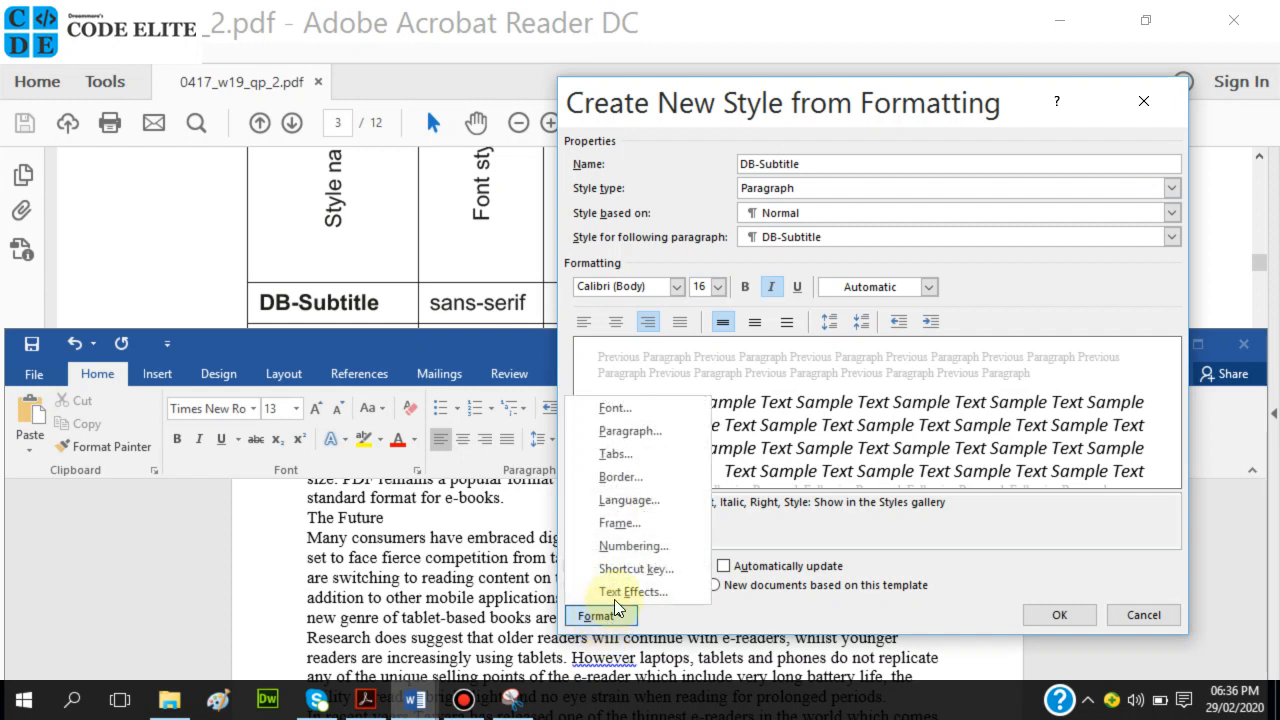
left_click(636, 441)
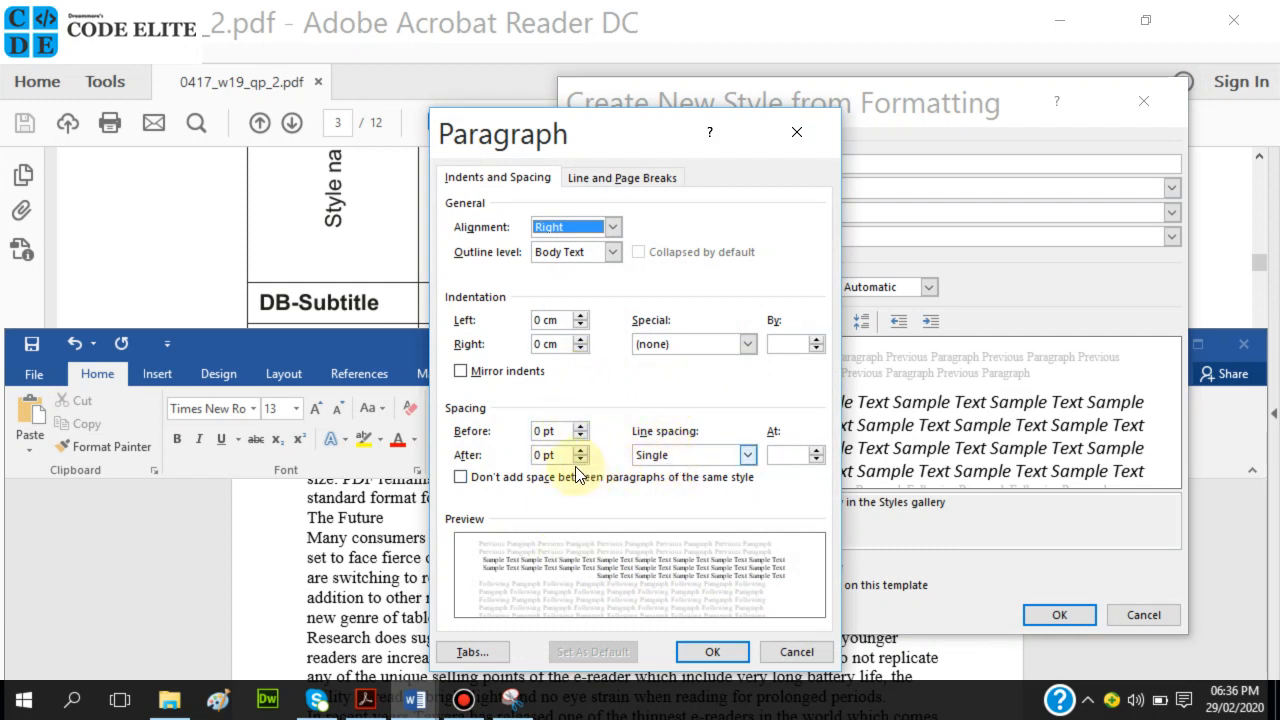
left_click(556, 436)
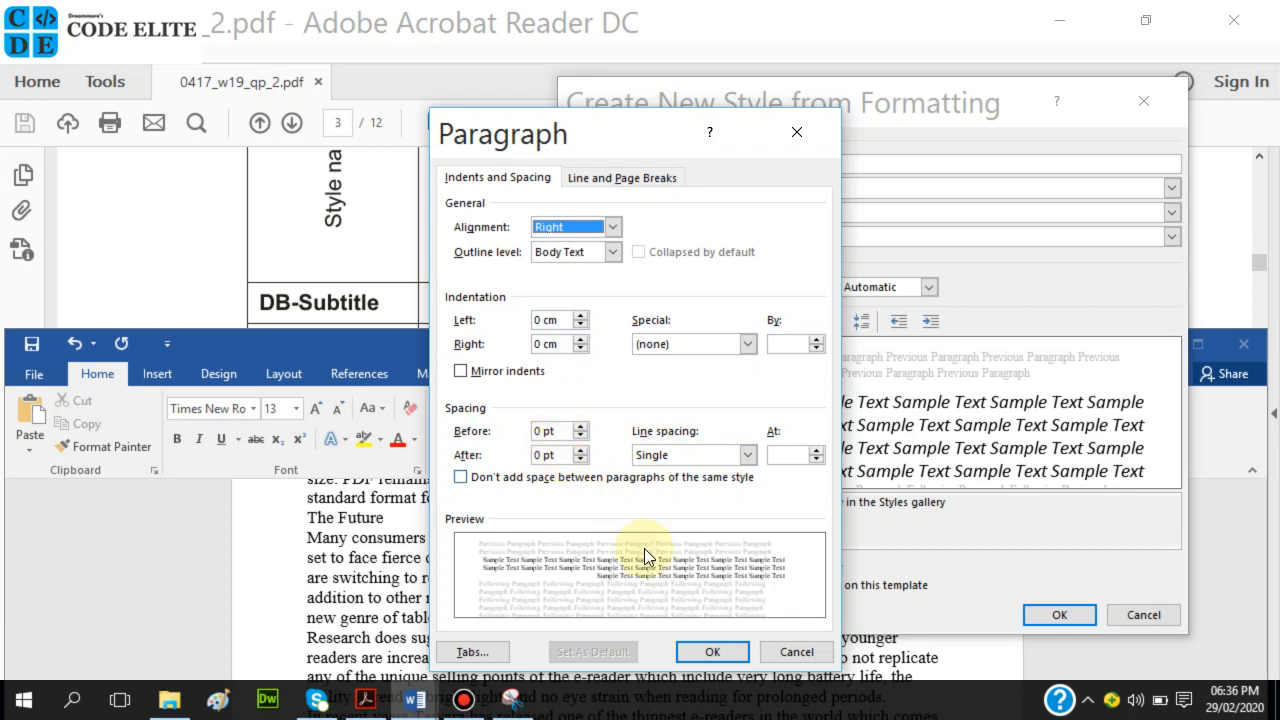
left_click(712, 652)
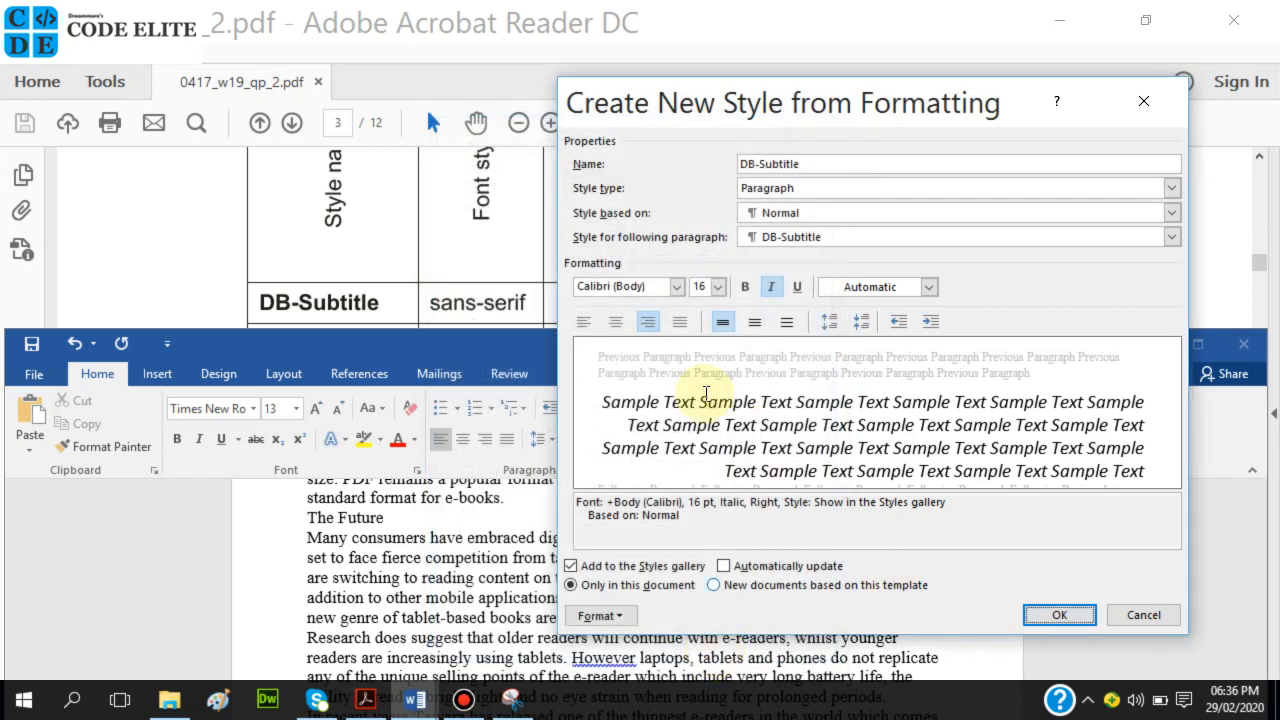
left_click(490, 242)
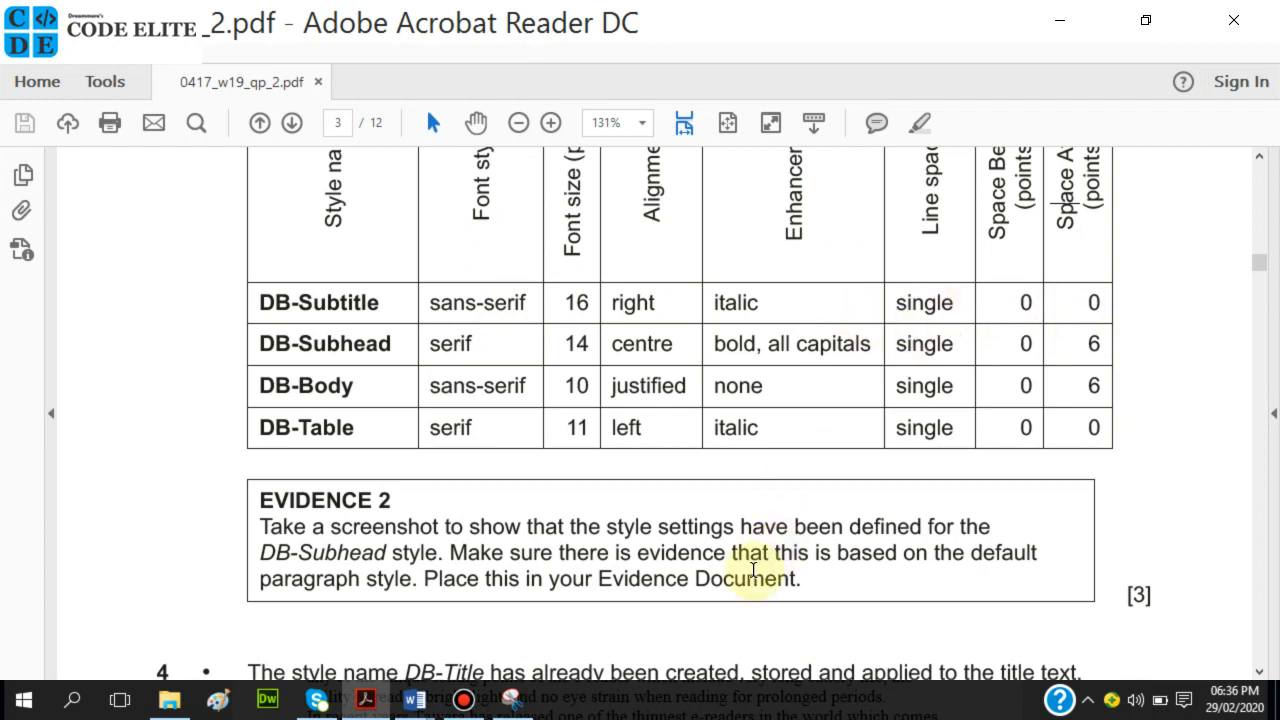
left_click(415, 700)
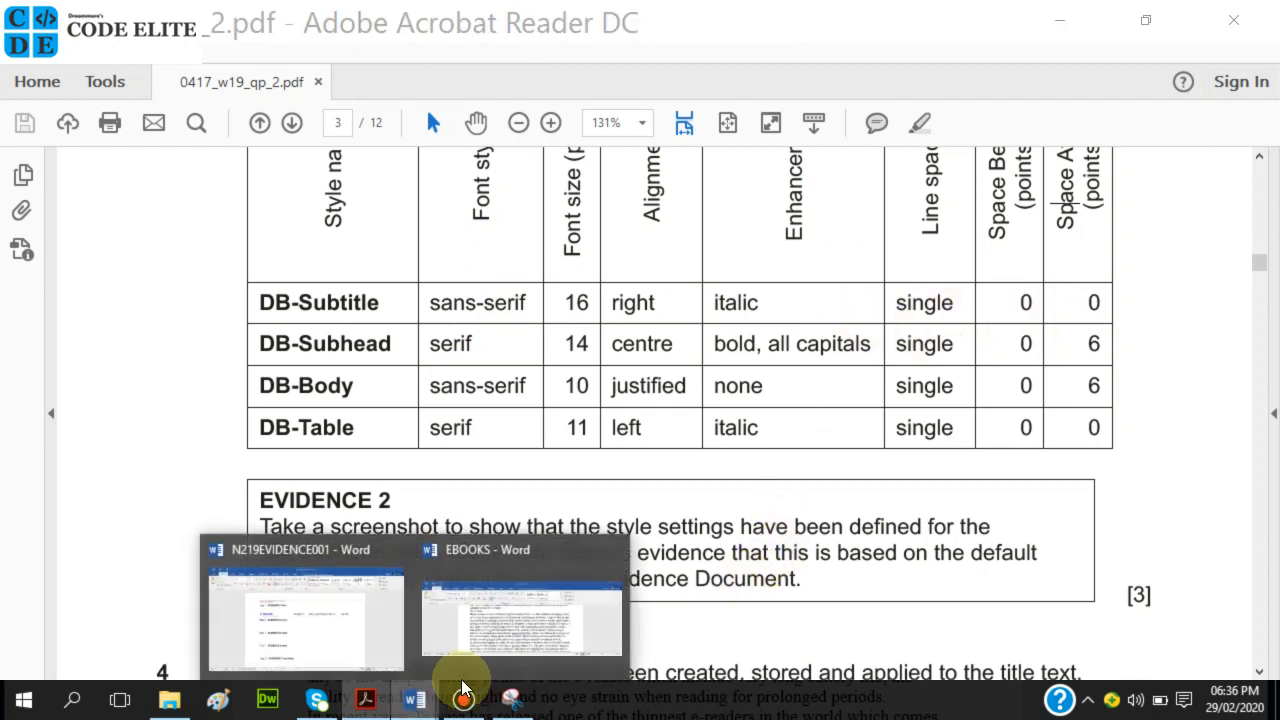
Save the DB-Subtitle style so it is listed in the Styles pane.
left_click(592, 618)
left_click(1079, 616)
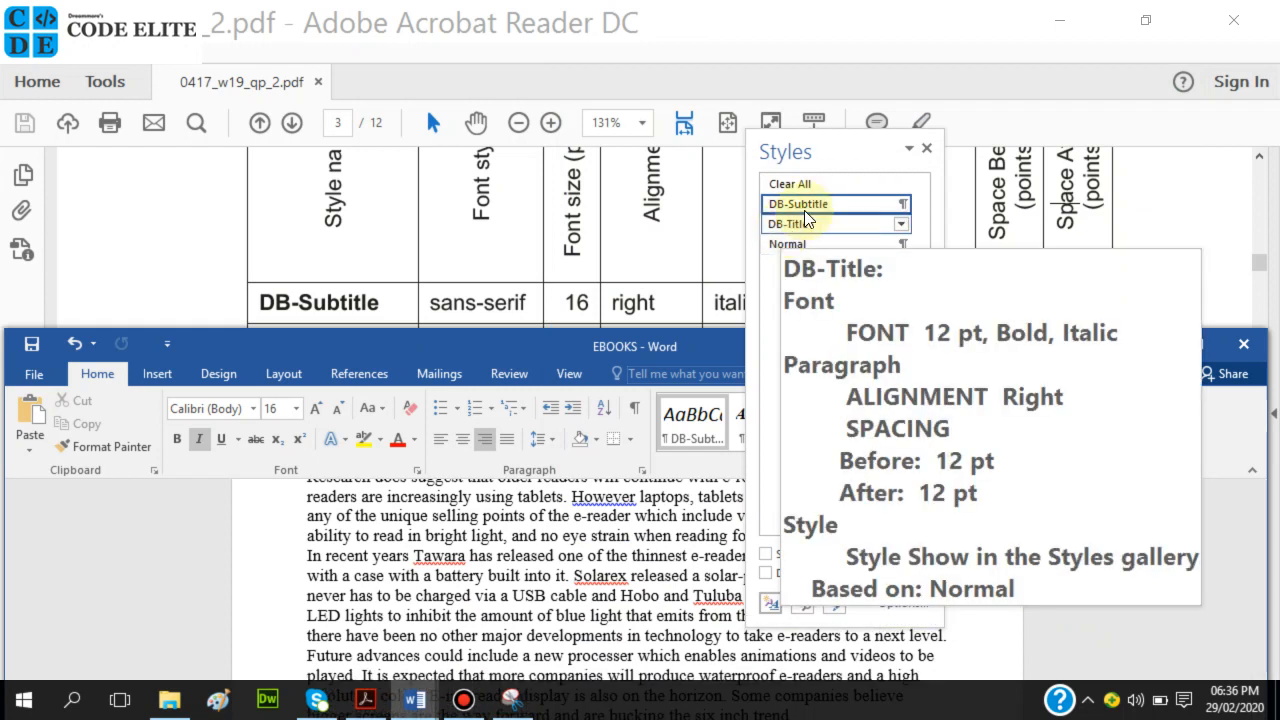
left_click_drag(846, 138, 1136, 240)
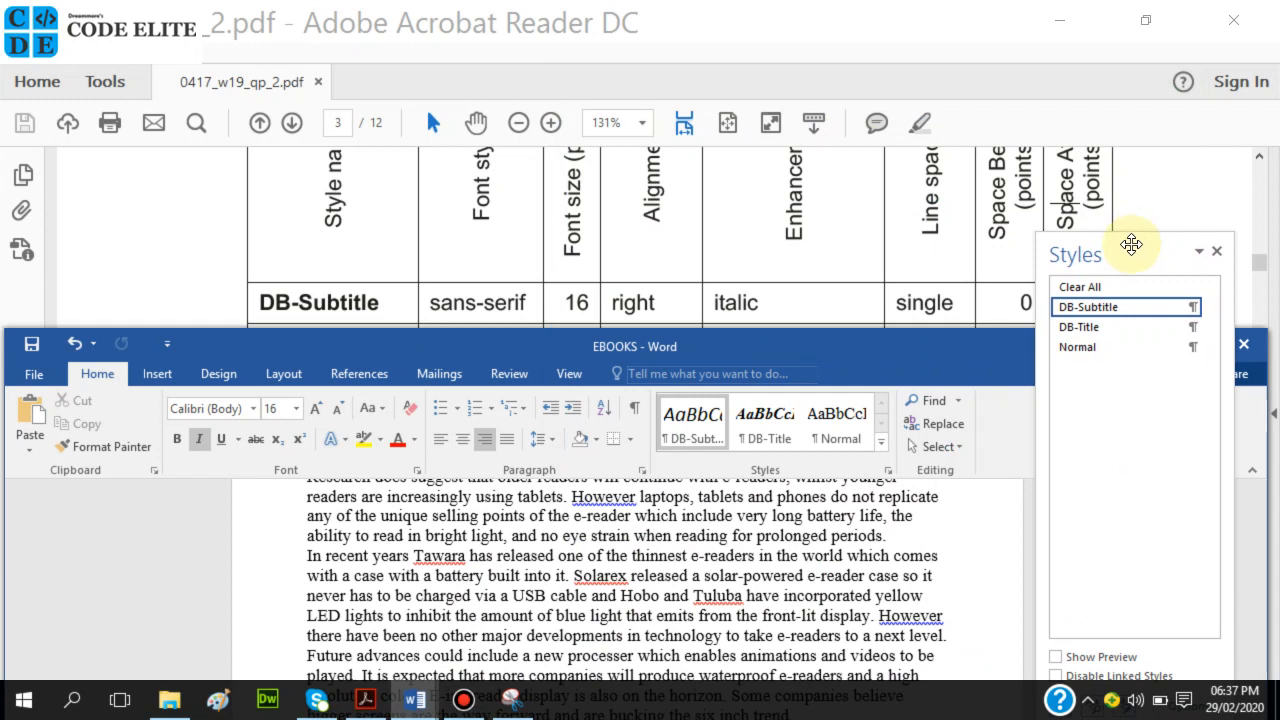
mouse_move(1140, 313)
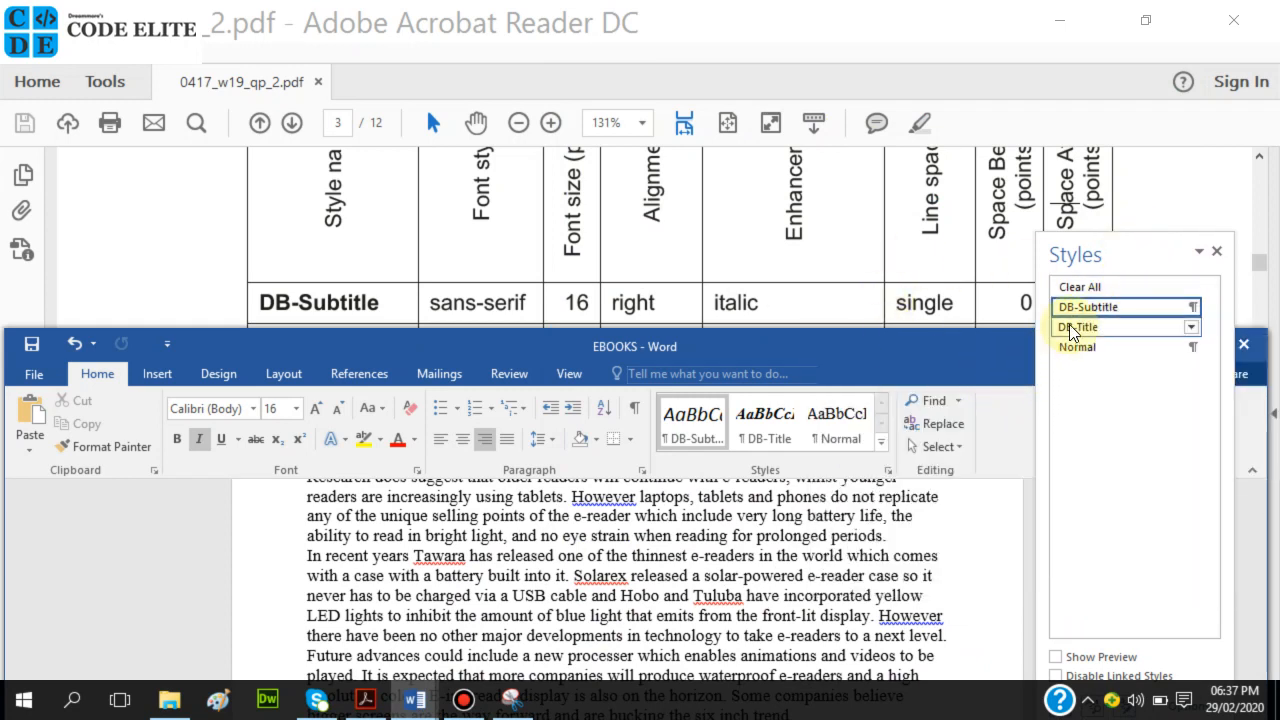
mouse_move(1072, 336)
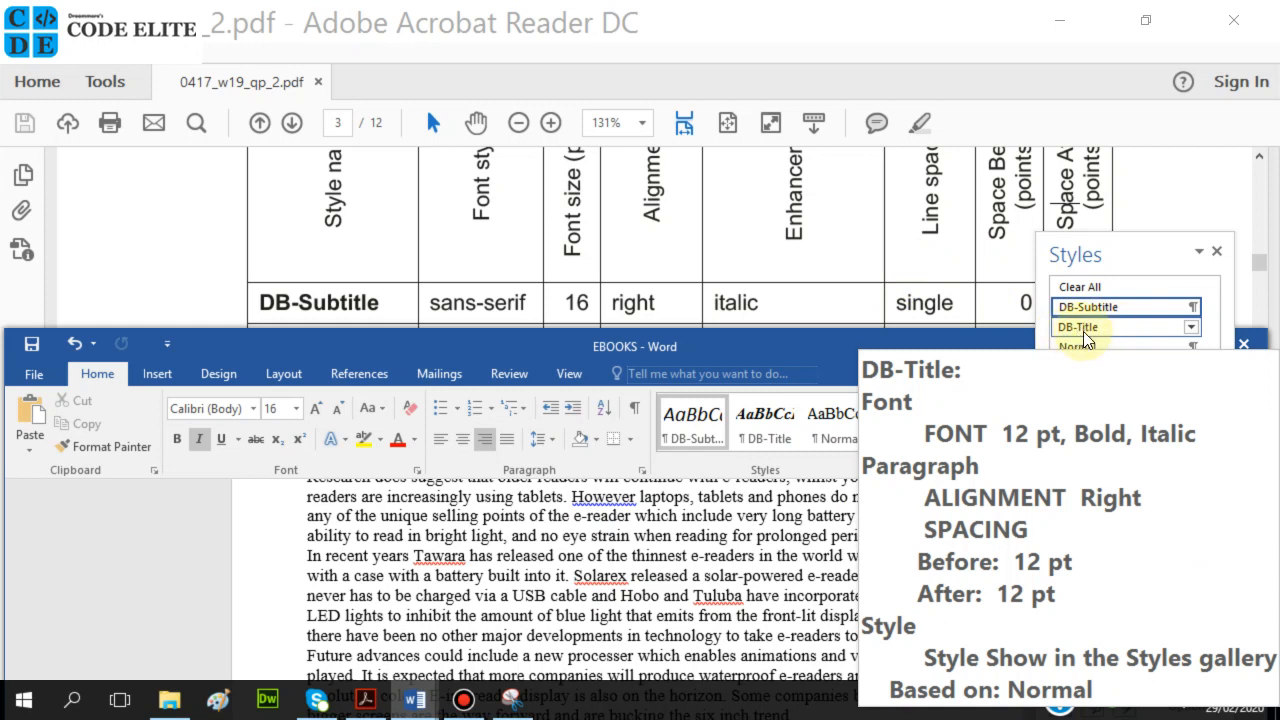
Select the name DB-Subhead in the exam's style table and return to EBOOKS.
left_click(653, 252)
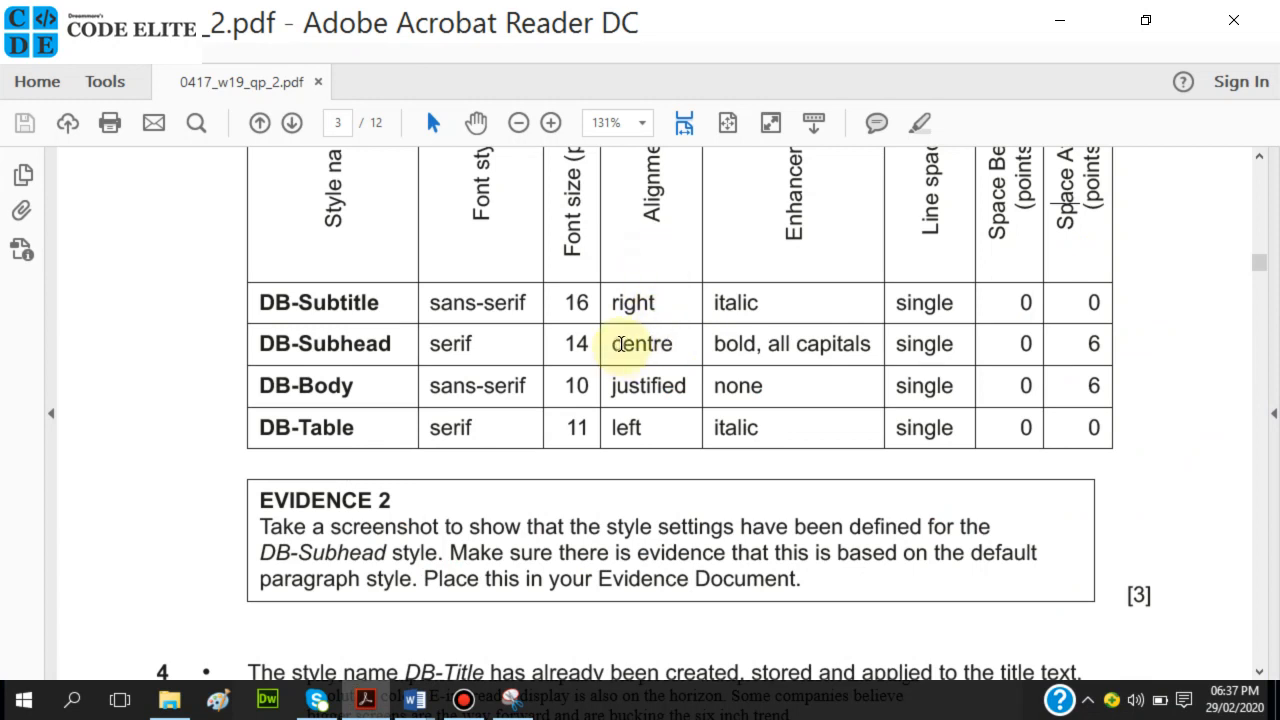
left_click_drag(259, 343, 390, 347)
key("ctrl+c")
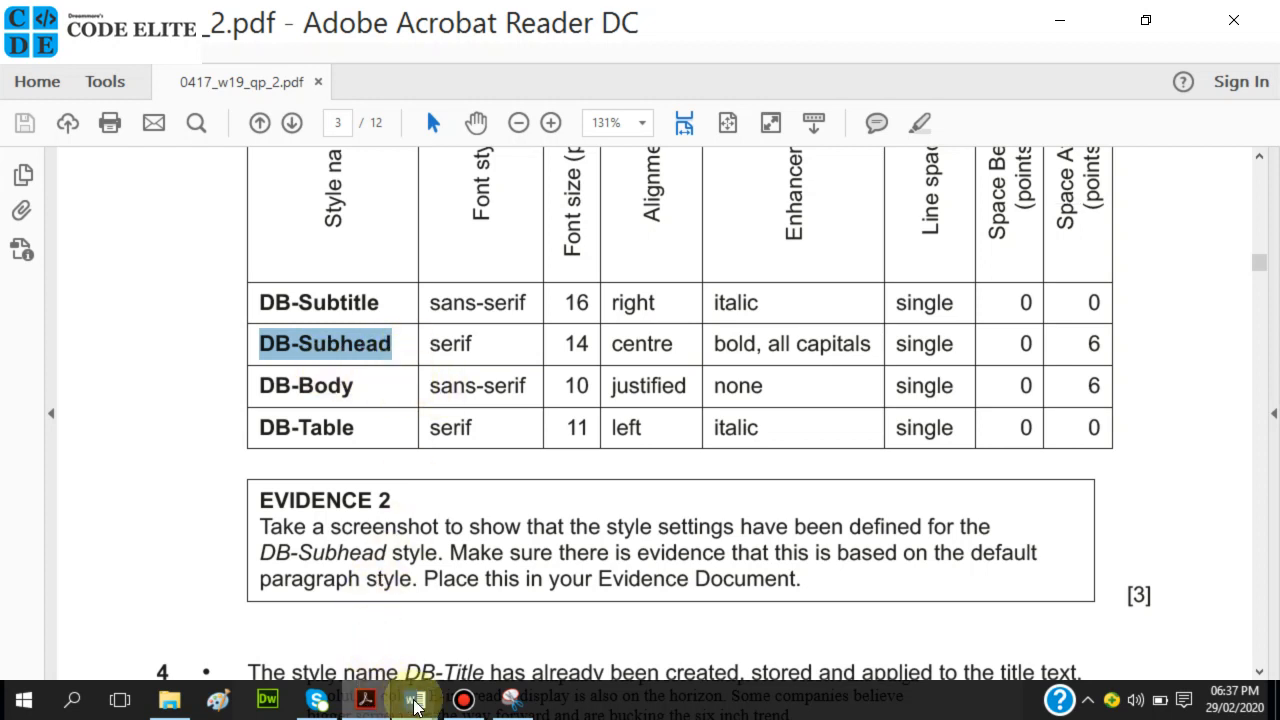
mouse_move(415, 700)
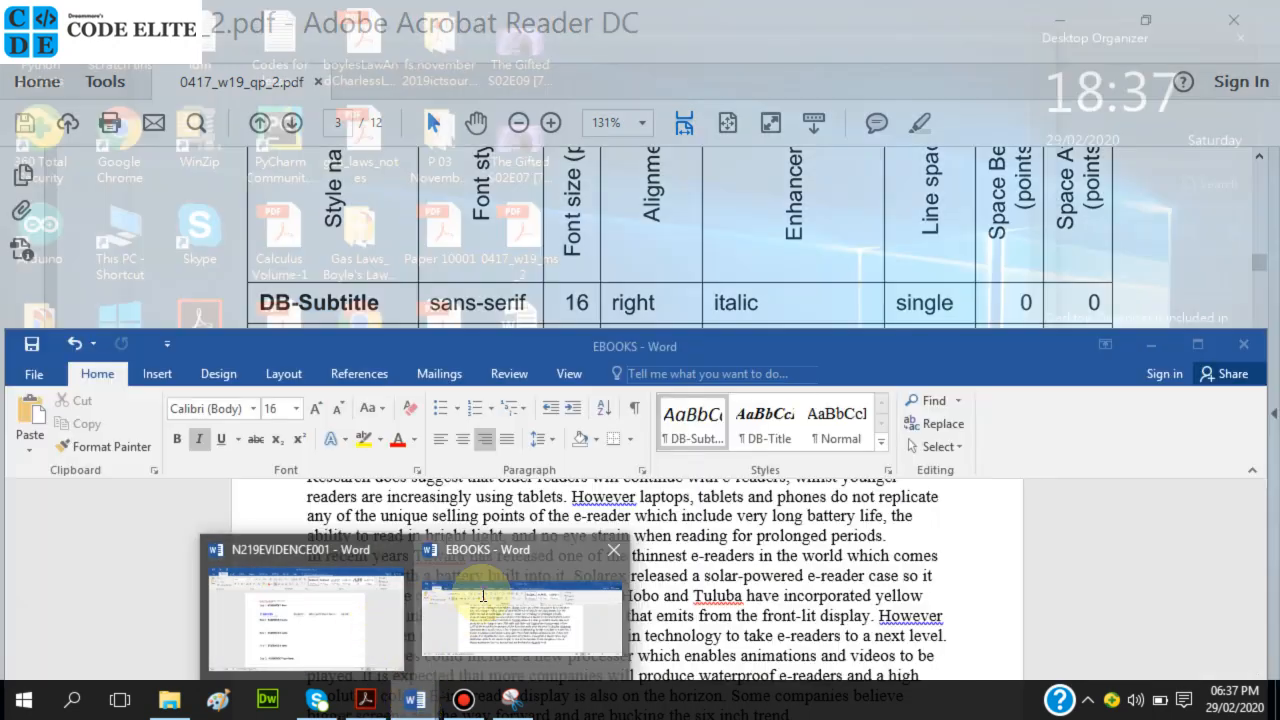
left_click(478, 595)
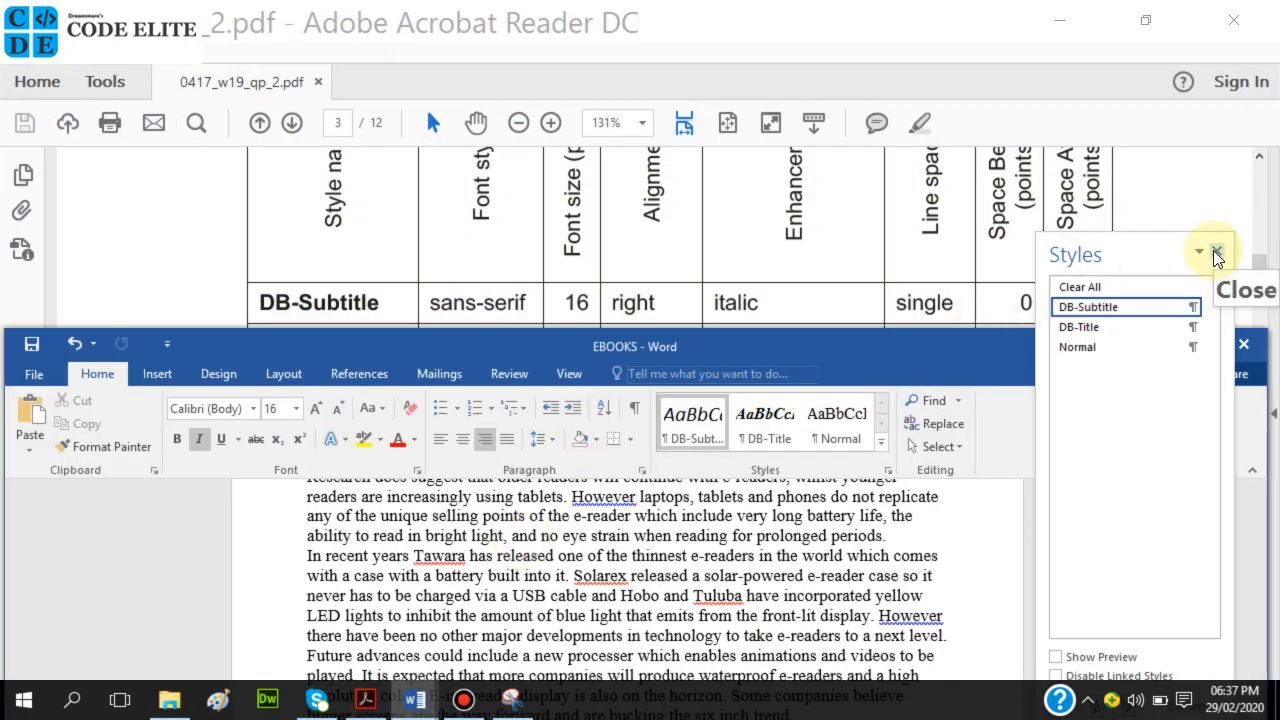
left_click_drag(1144, 253, 144, 222)
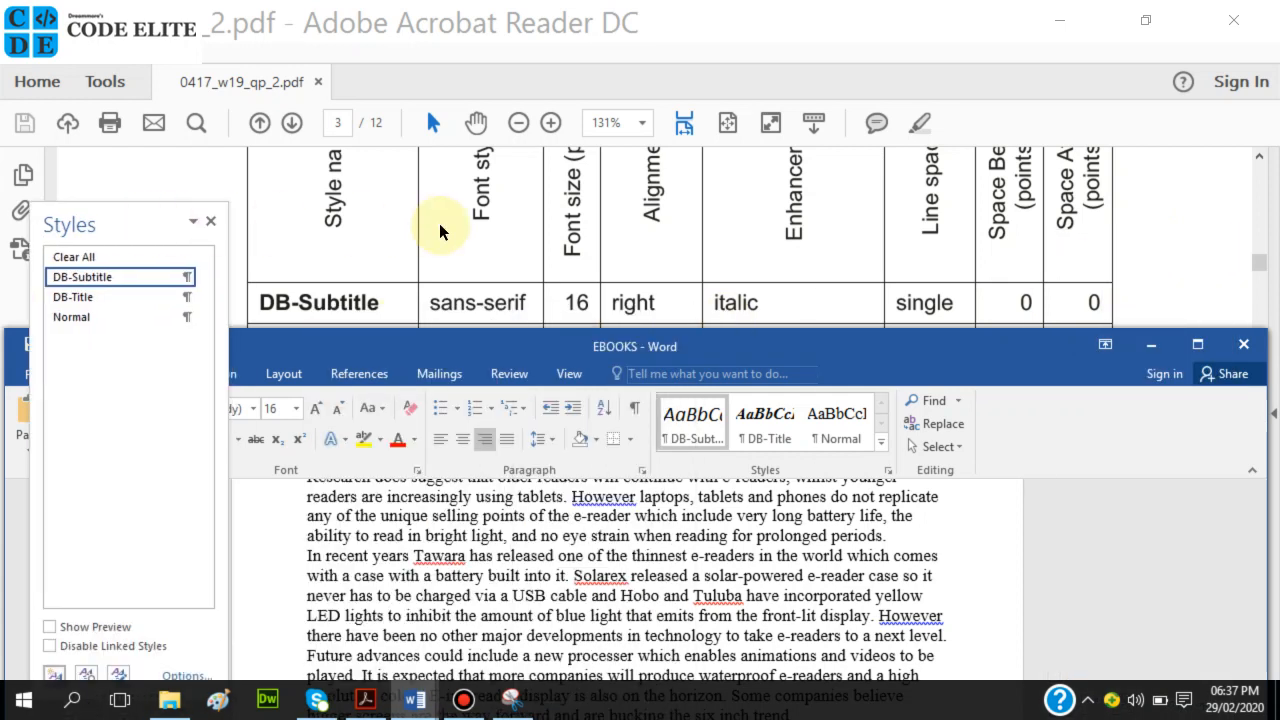
scroll(898, 246, "down", 2)
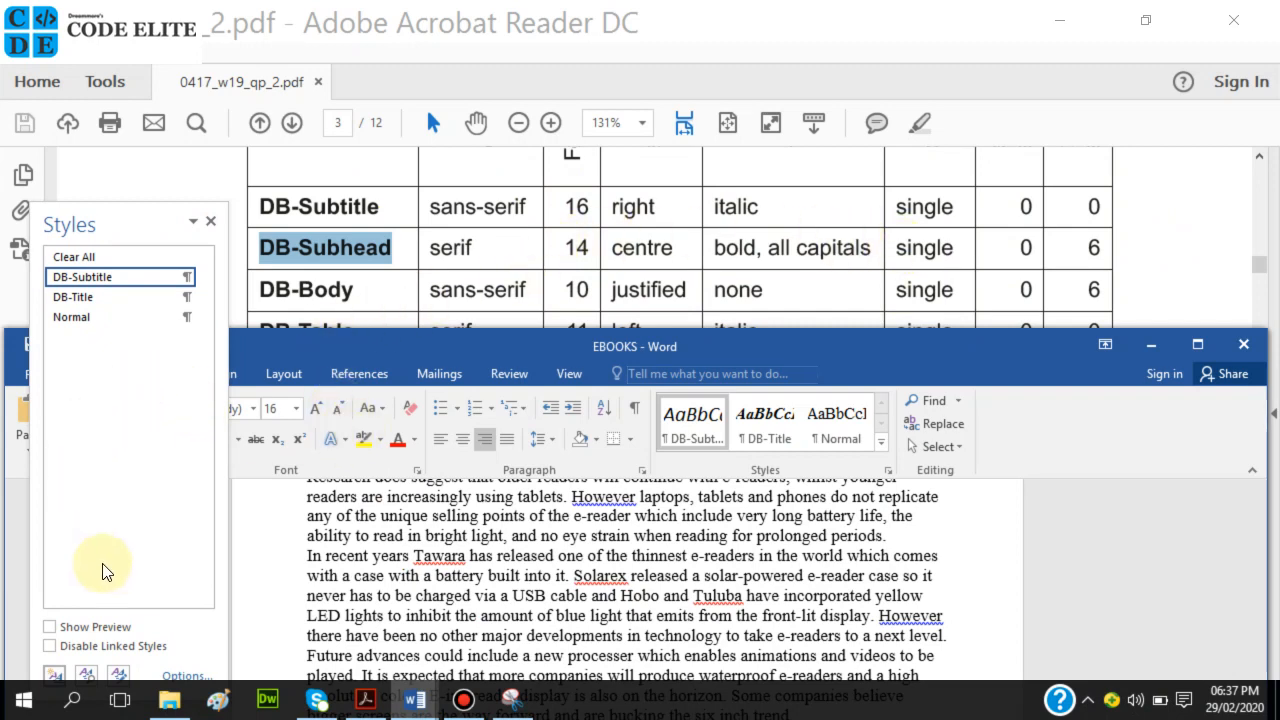
Start a new paragraph style named DB-Subhead, based on Normal.
left_click(54, 675)
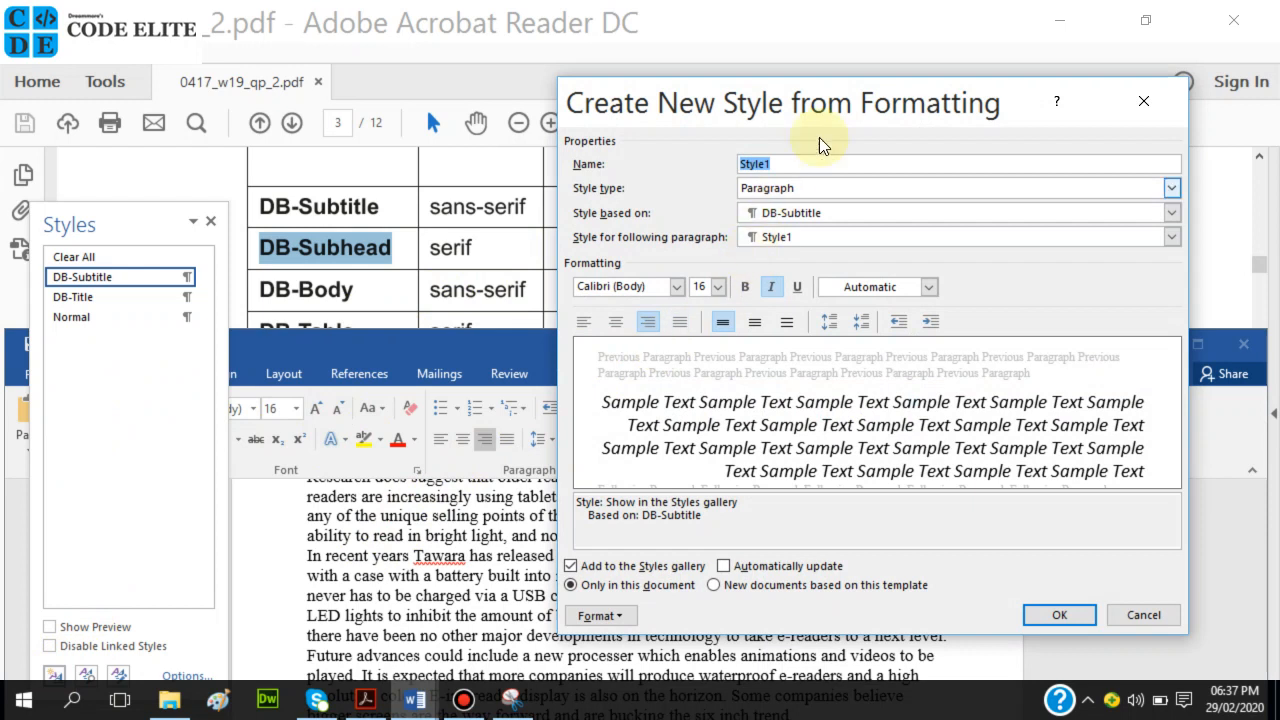
key("ctrl+v")
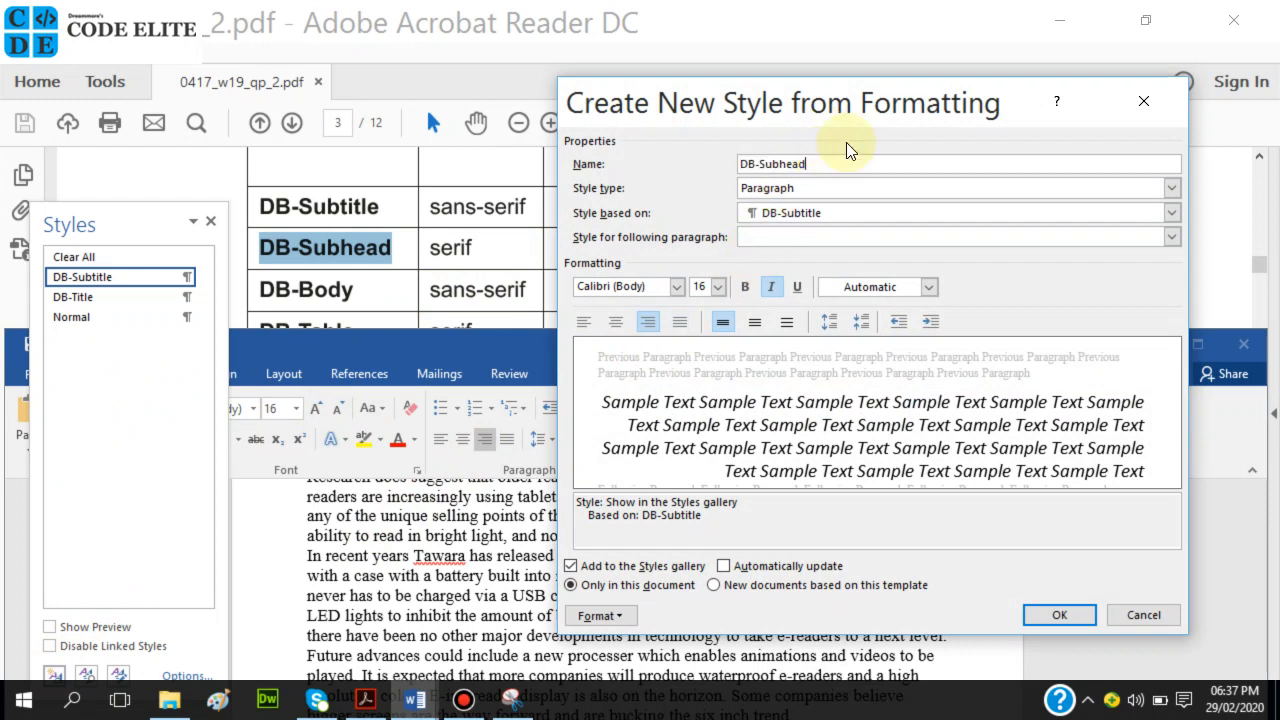
left_click_drag(896, 91, 902, 269)
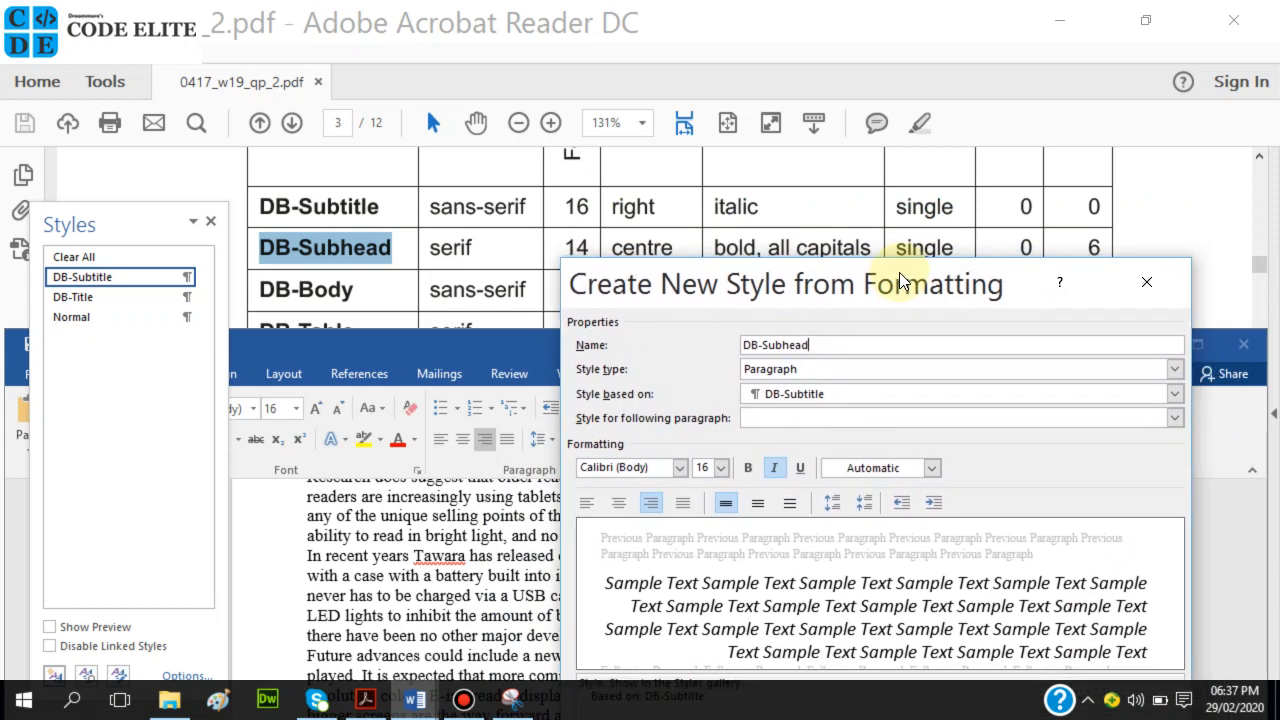
left_click_drag(900, 272, 899, 264)
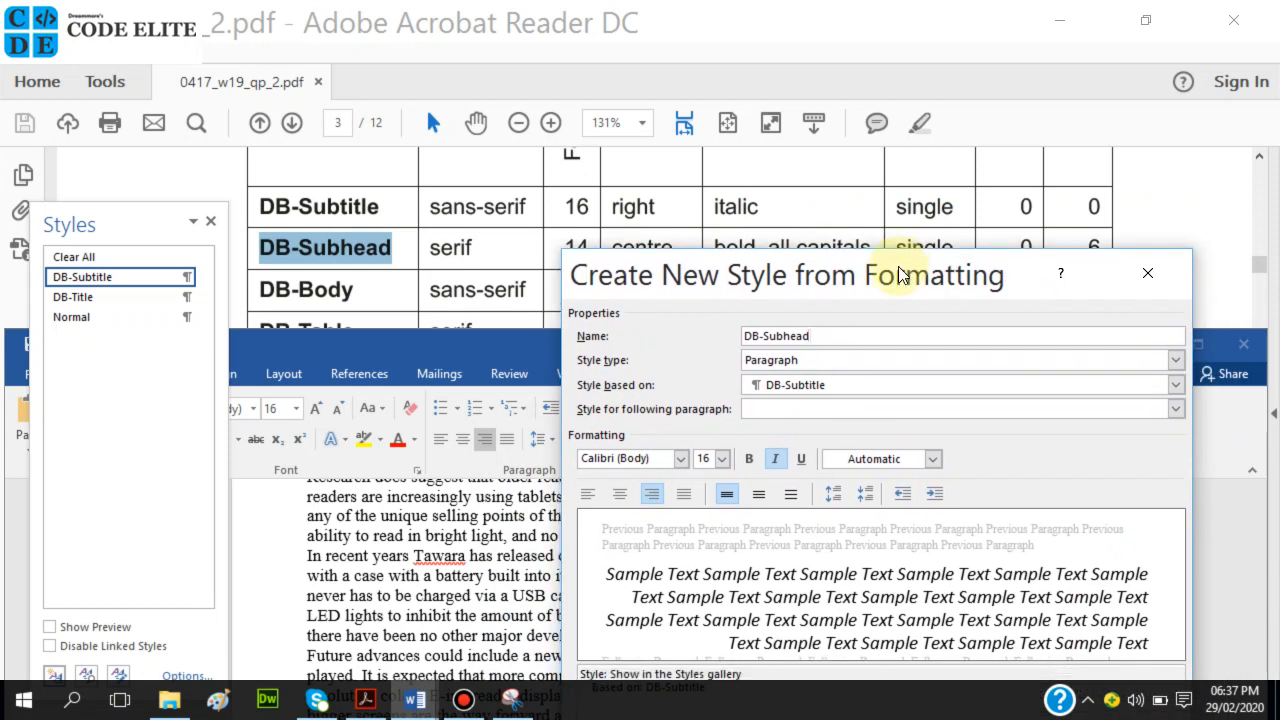
left_click(778, 388)
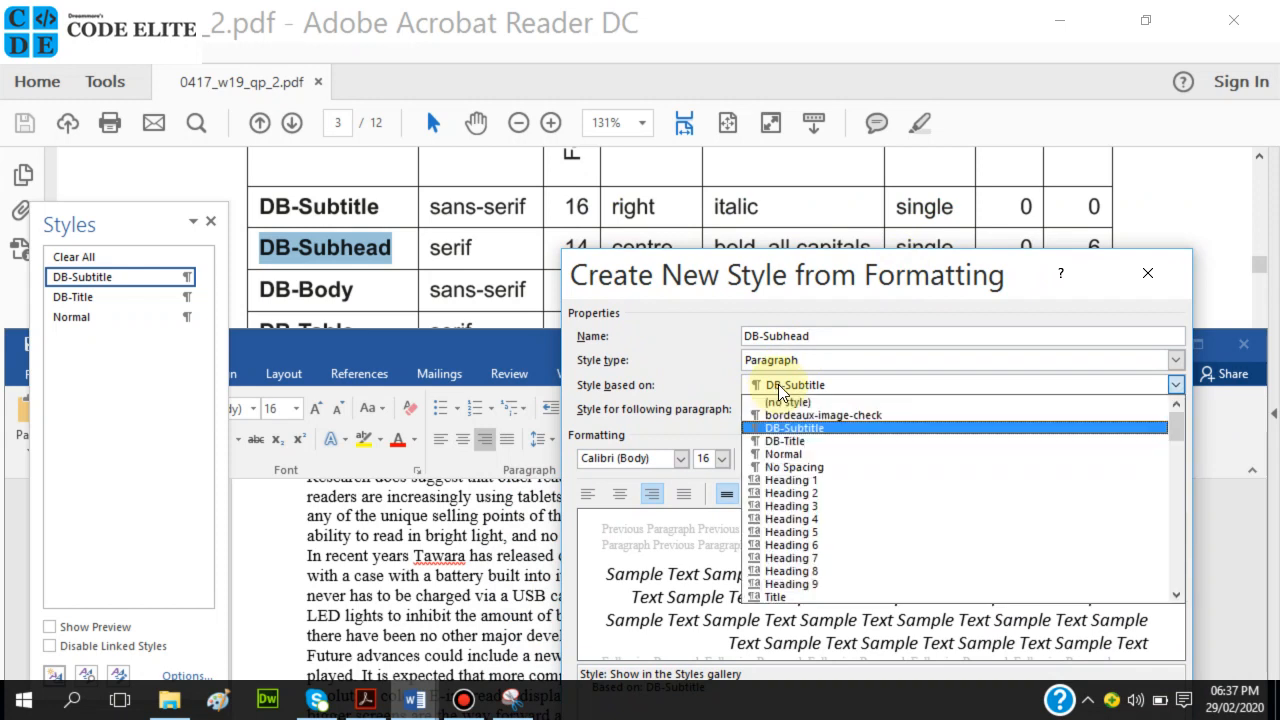
left_click(778, 454)
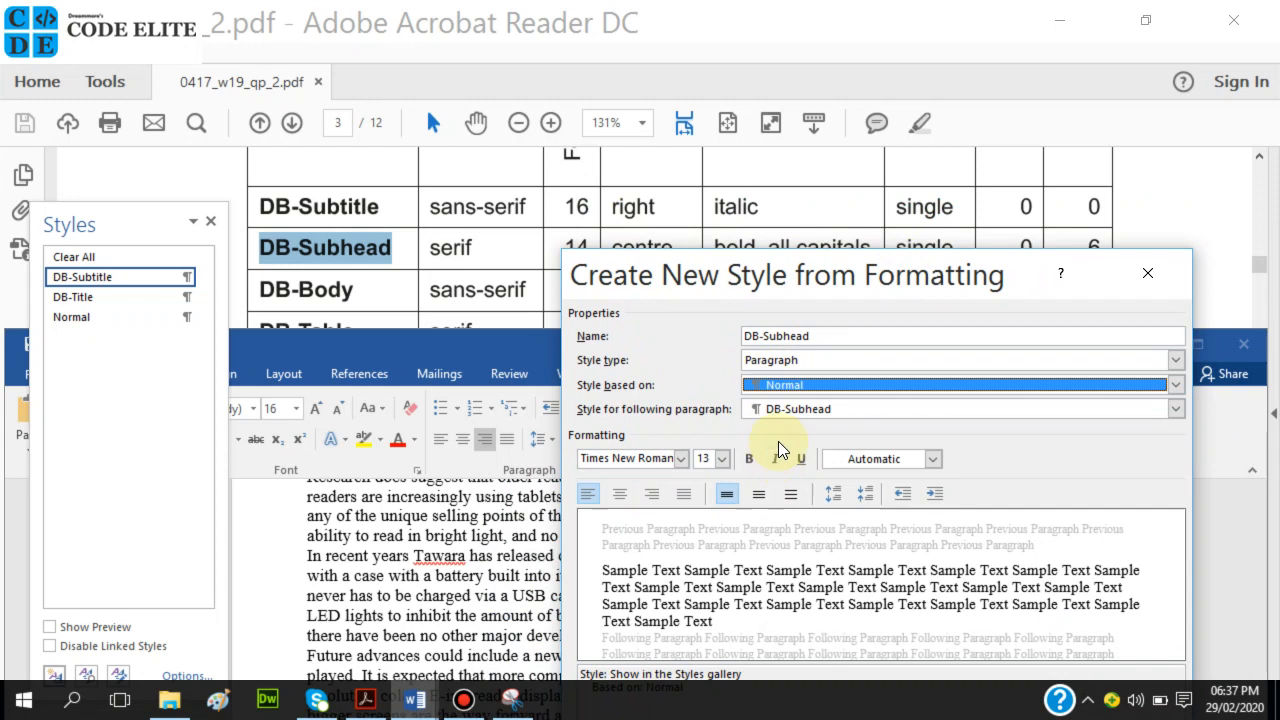
Set DB-Subhead to 14 pt with centred alignment.
left_click_drag(737, 270, 787, 153)
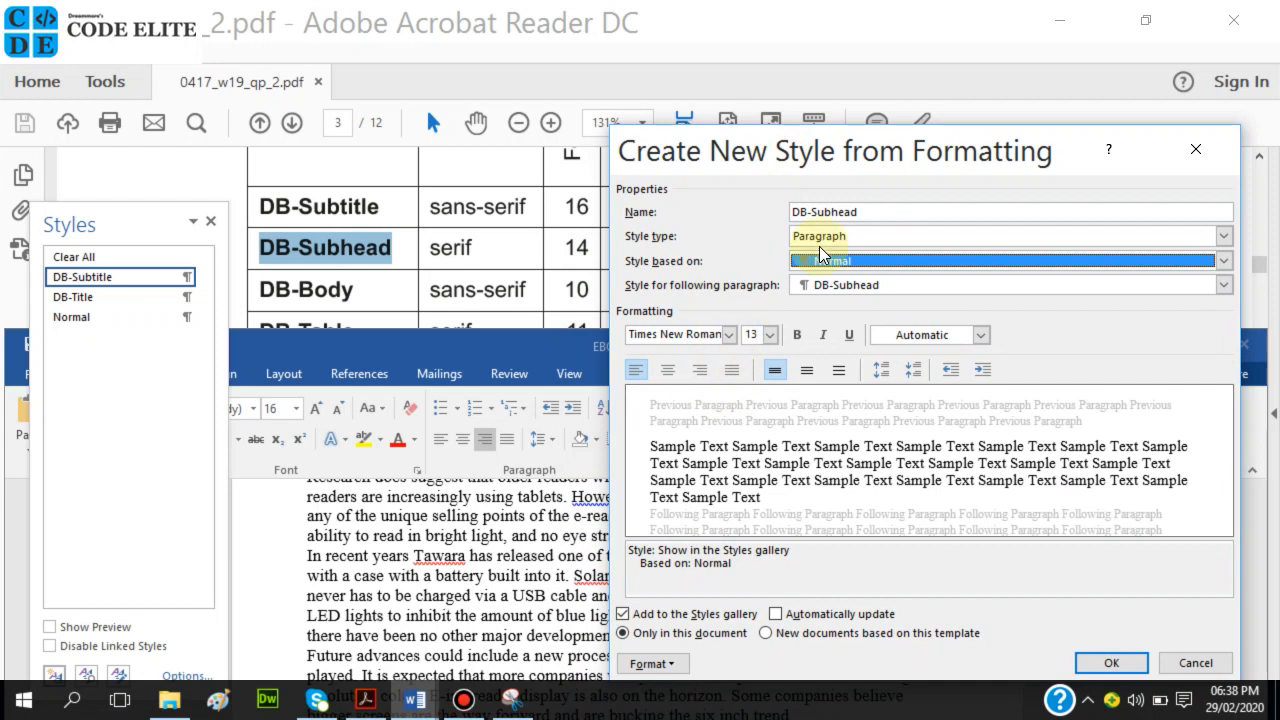
left_click_drag(871, 162, 809, 430)
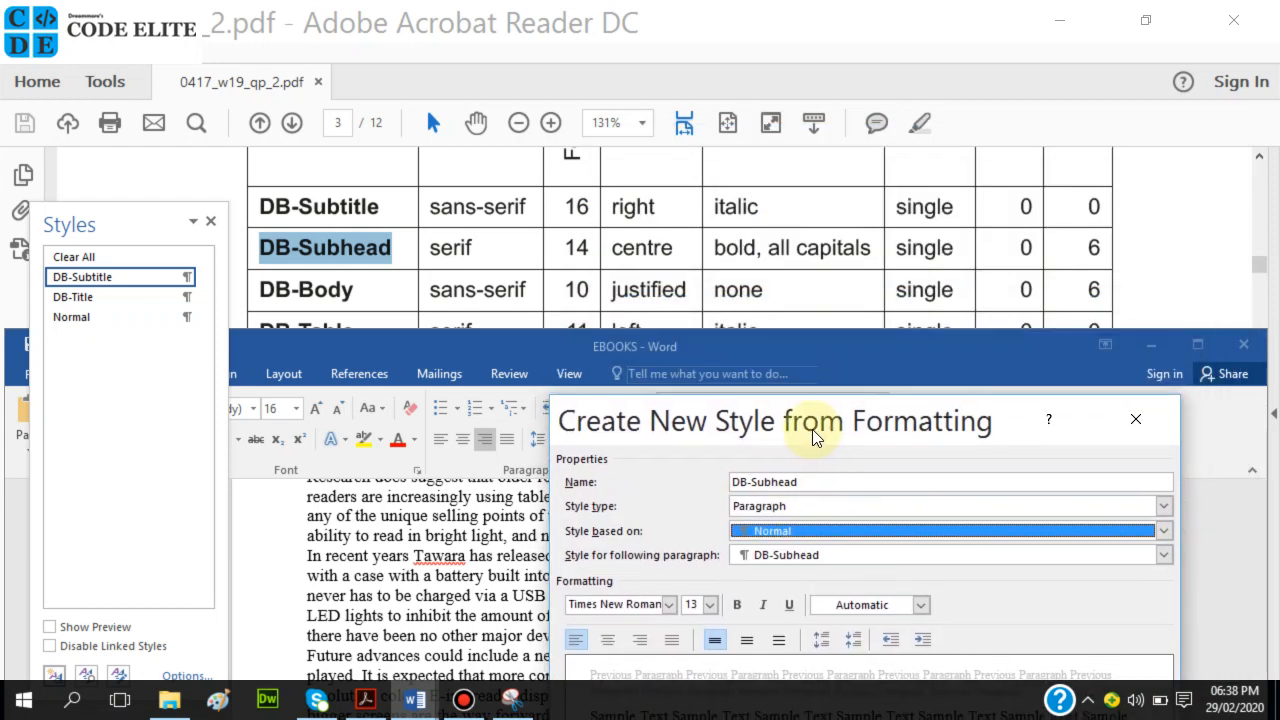
left_click_drag(813, 429, 878, 117)
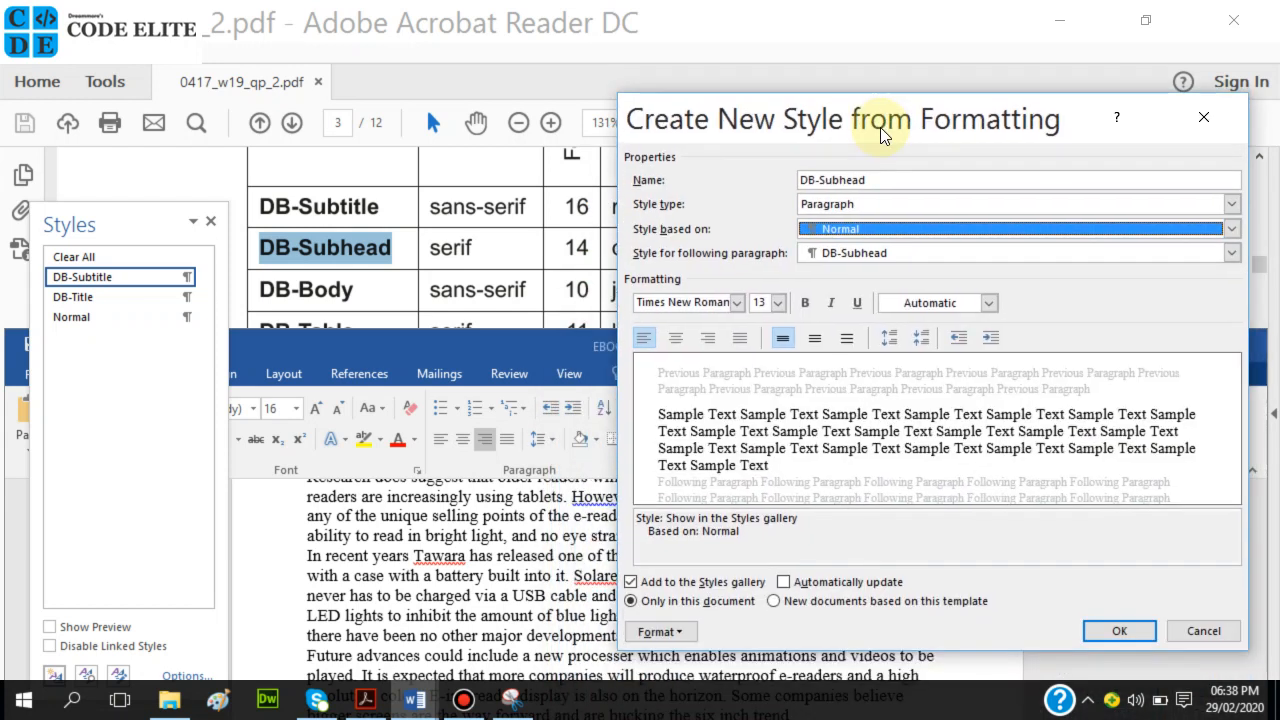
left_click(777, 304)
left_click(759, 388)
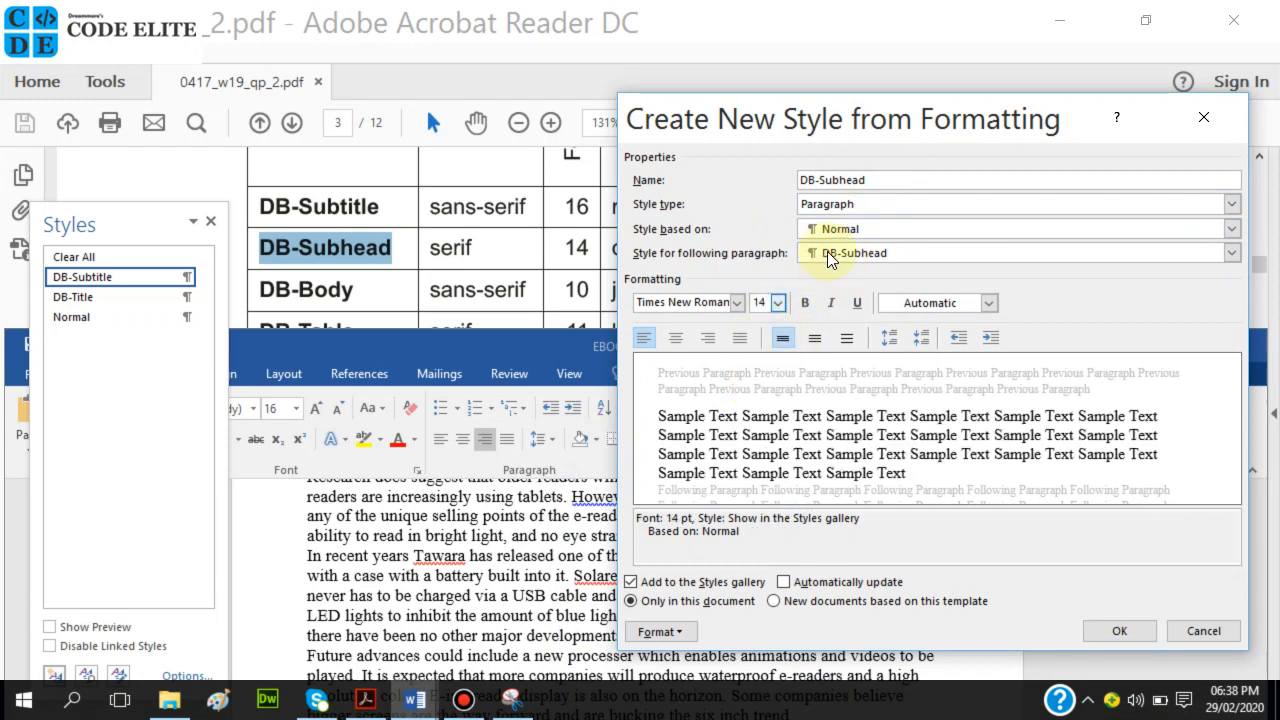
left_click_drag(893, 133, 839, 145)
left_click(641, 419)
Make the DB-Subhead style bold and apply All caps through its font settings.
left_click(735, 325)
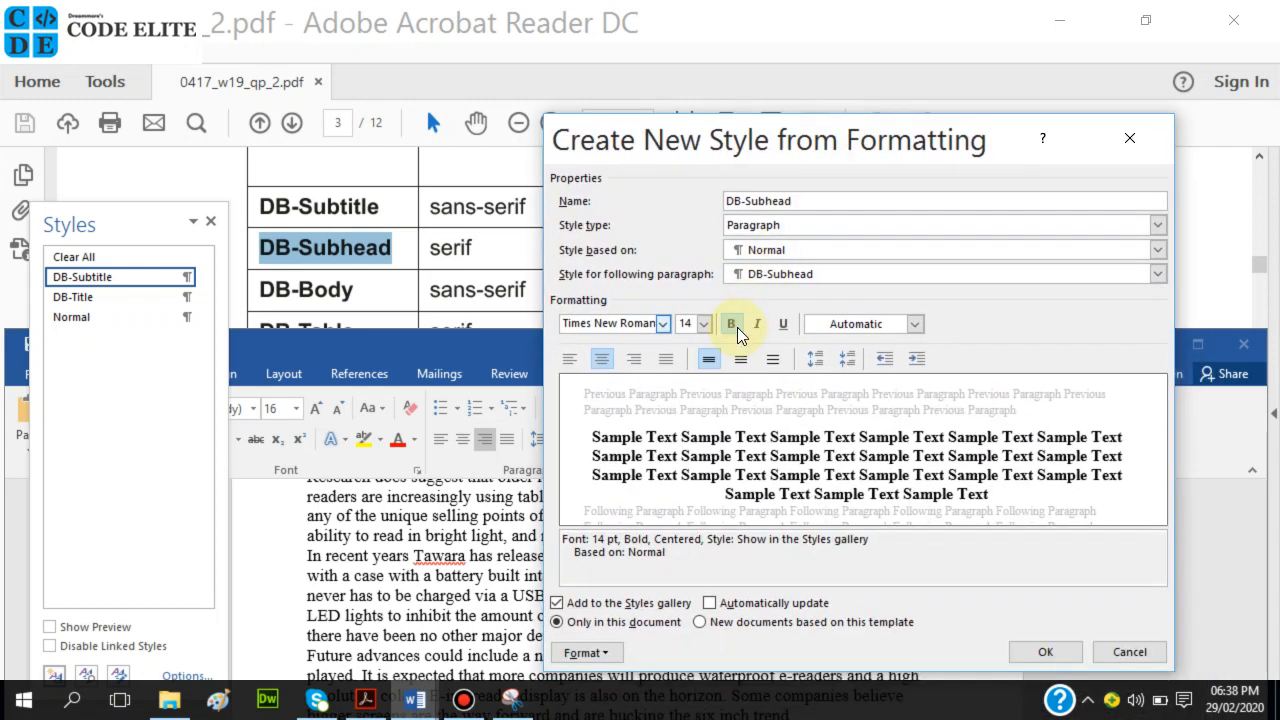
left_click(588, 655)
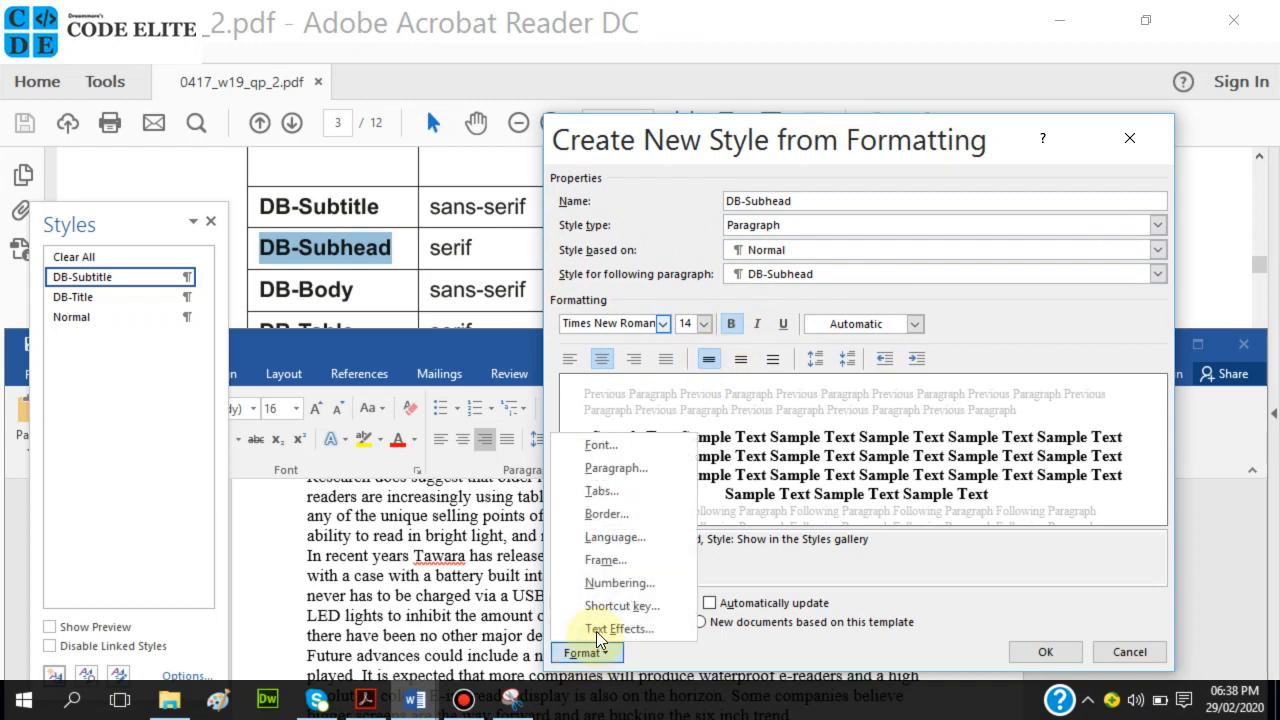
left_click(601, 447)
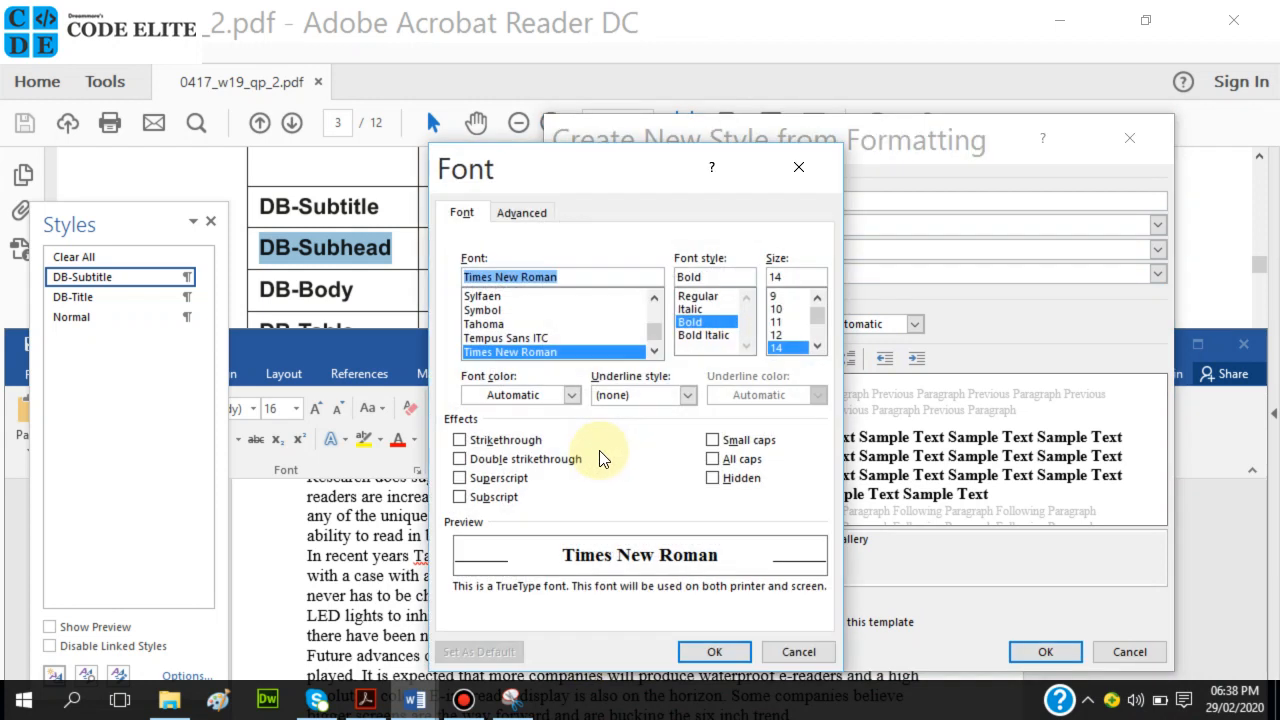
left_click(714, 459)
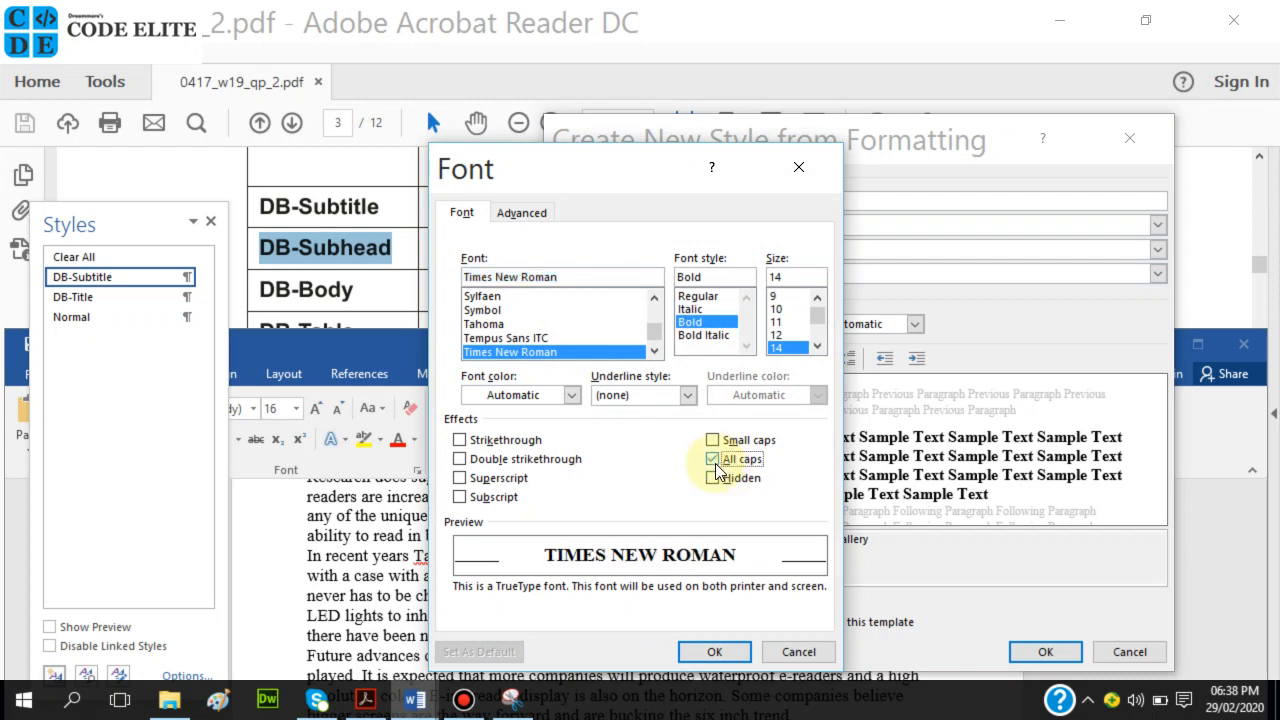
left_click(708, 652)
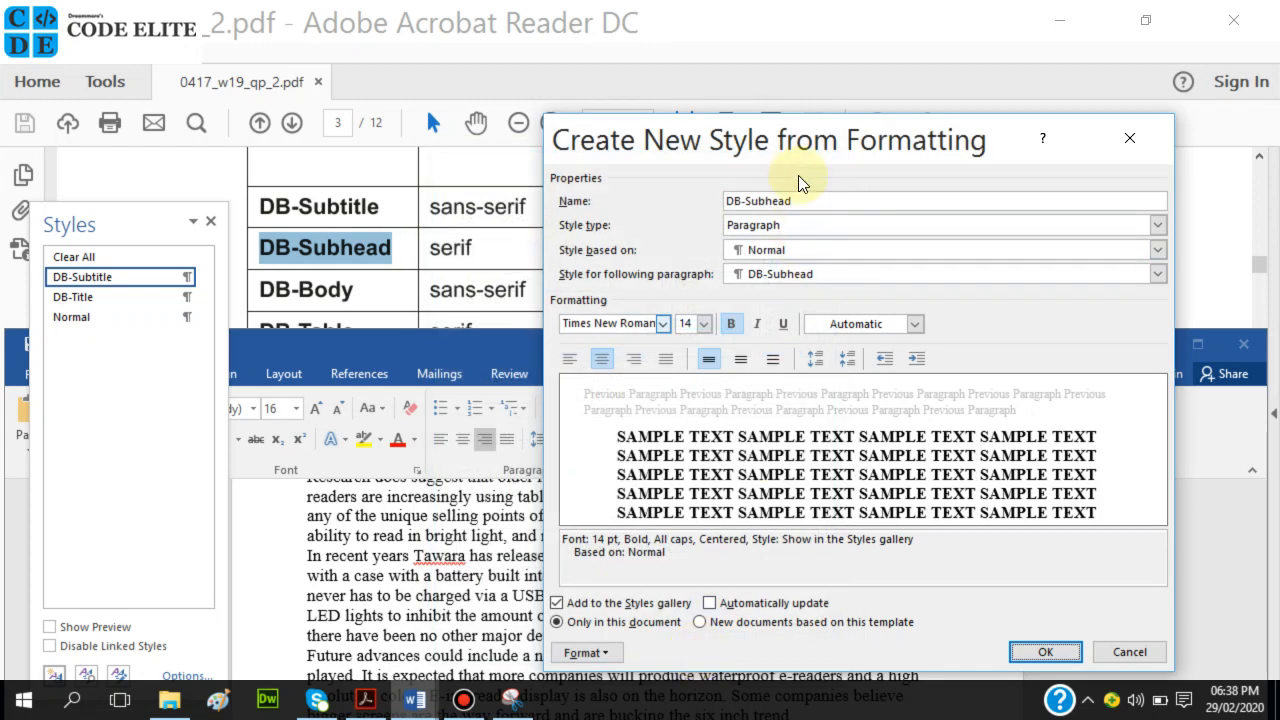
Scroll the exam PDF to the DB-Subhead row and reposition the style dialog fully on screen.
mouse_move(806, 134)
left_mouse_down()
mouse_move(771, 594)
mouse_move(750, 640)
mouse_move(767, 620)
mouse_move(781, 541)
left_mouse_up()
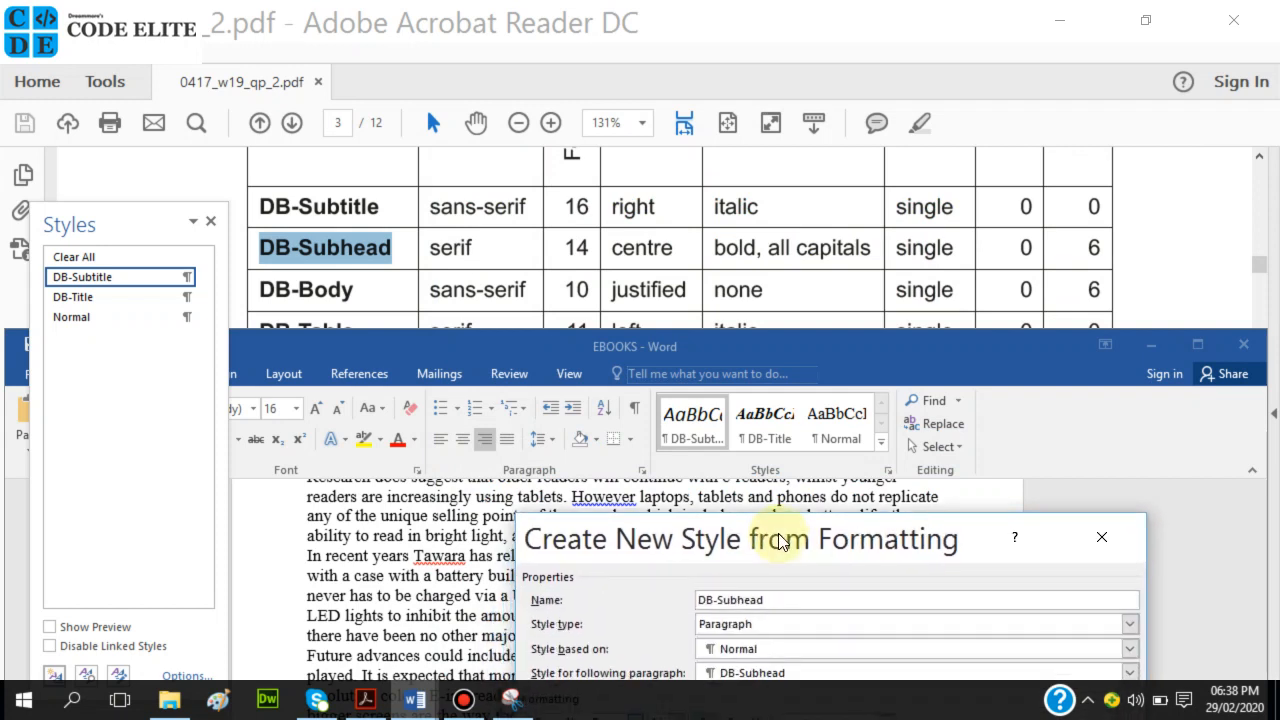
scroll(1117, 230, "up", 3)
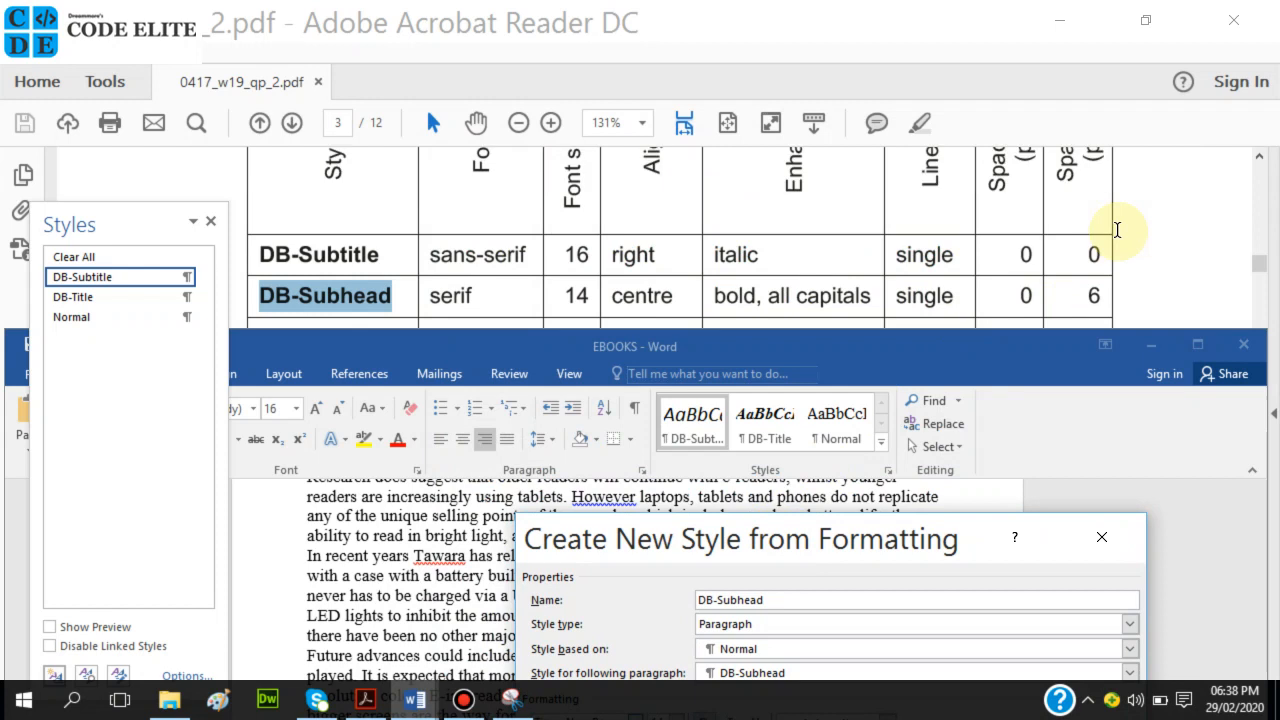
scroll(1117, 236, "up", 1)
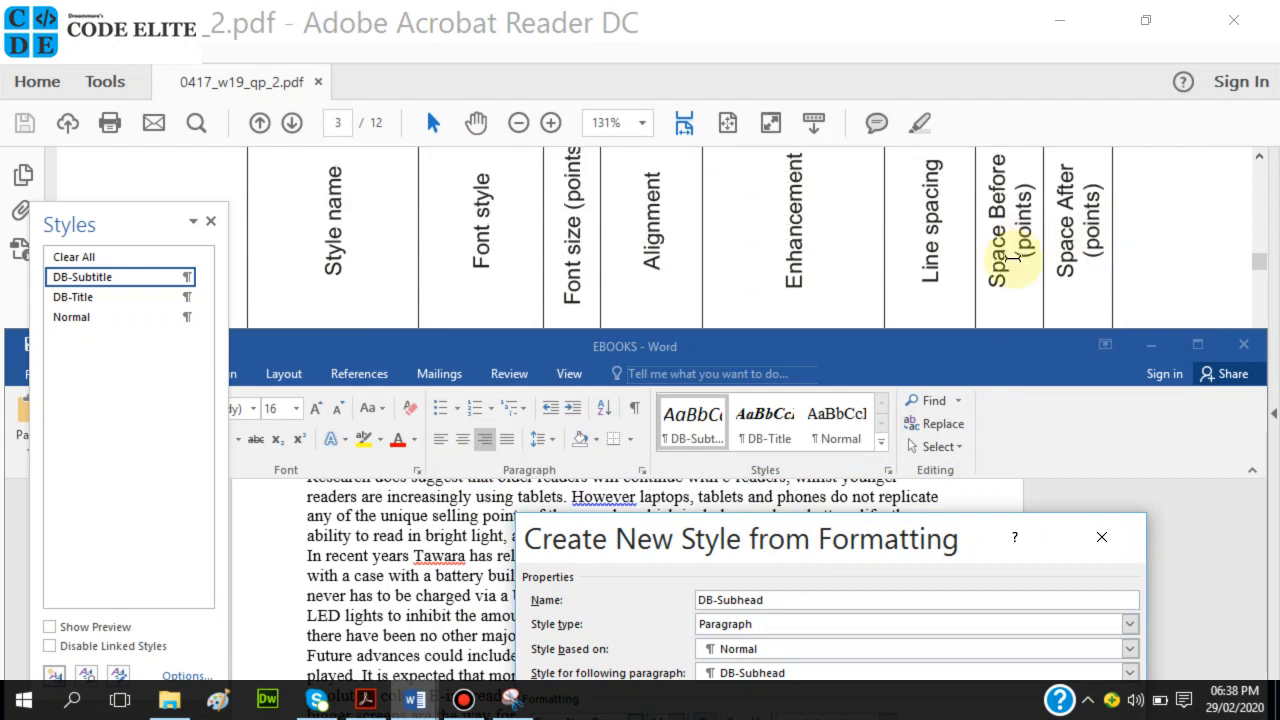
scroll(1015, 258, "down", 4)
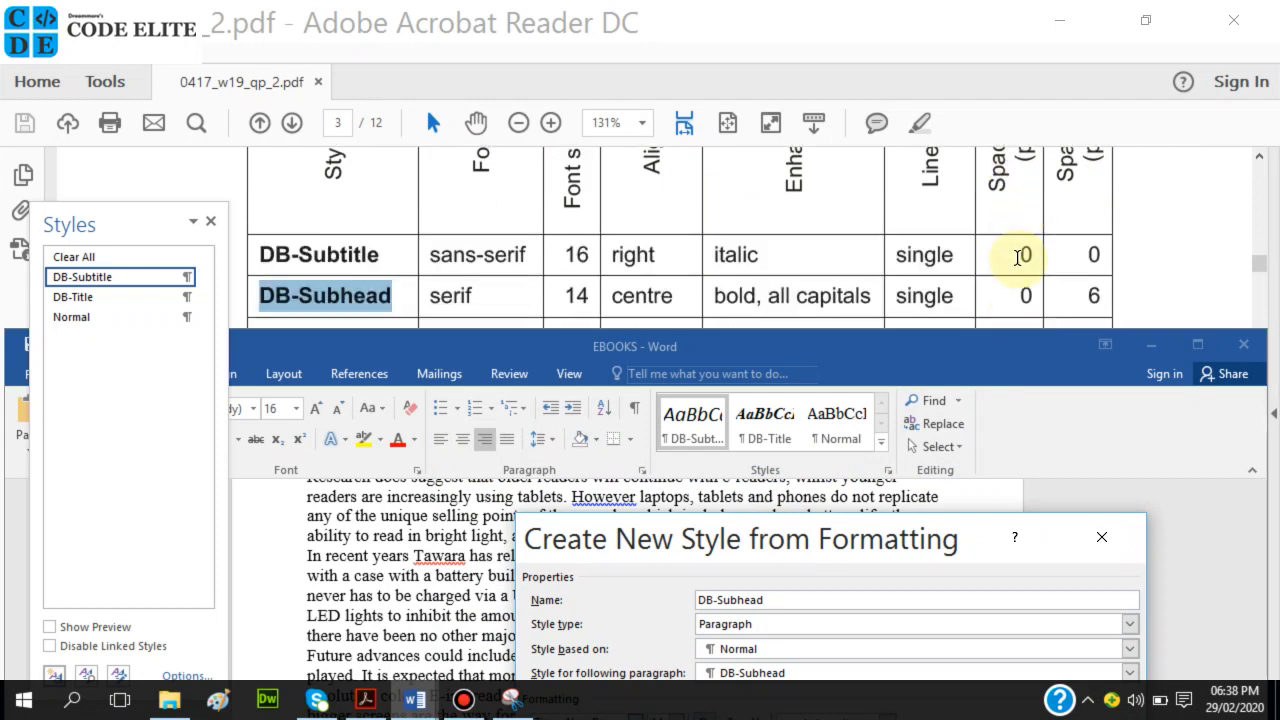
scroll(1029, 231, "up", 1)
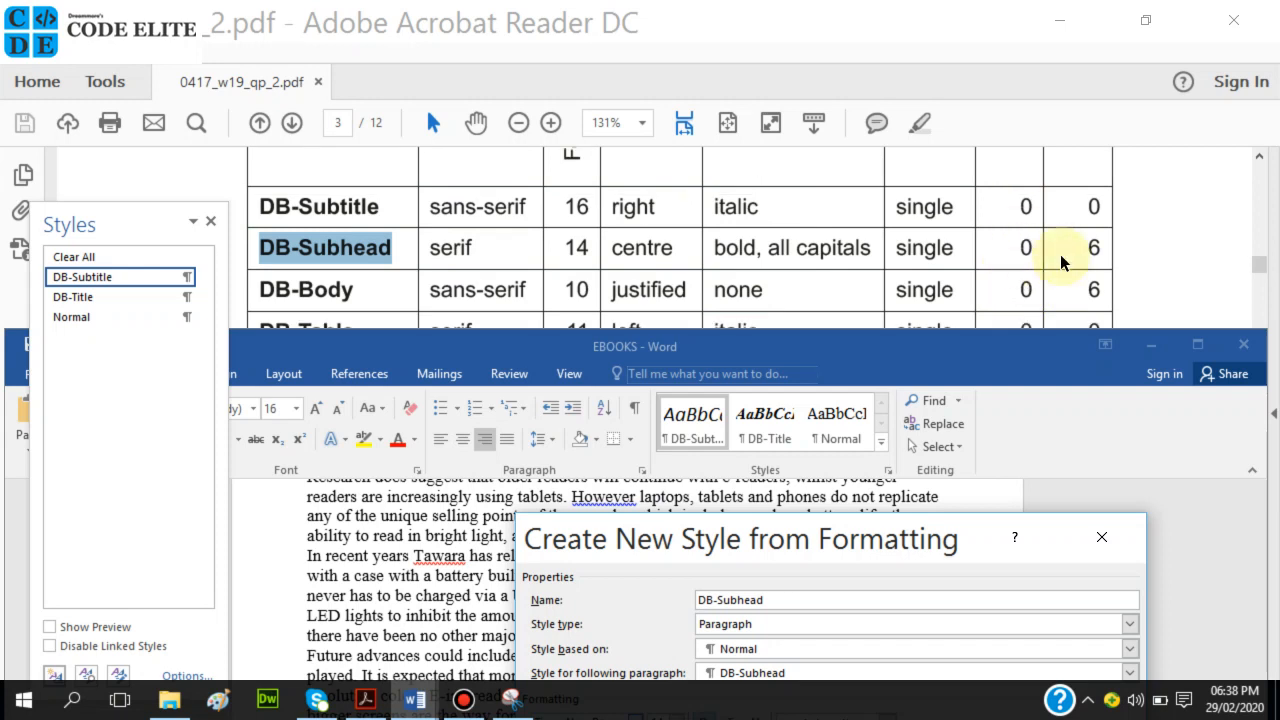
left_click_drag(840, 552, 909, 144)
Give DB-Subhead 6 pt spacing after and create the style.
left_click(627, 641)
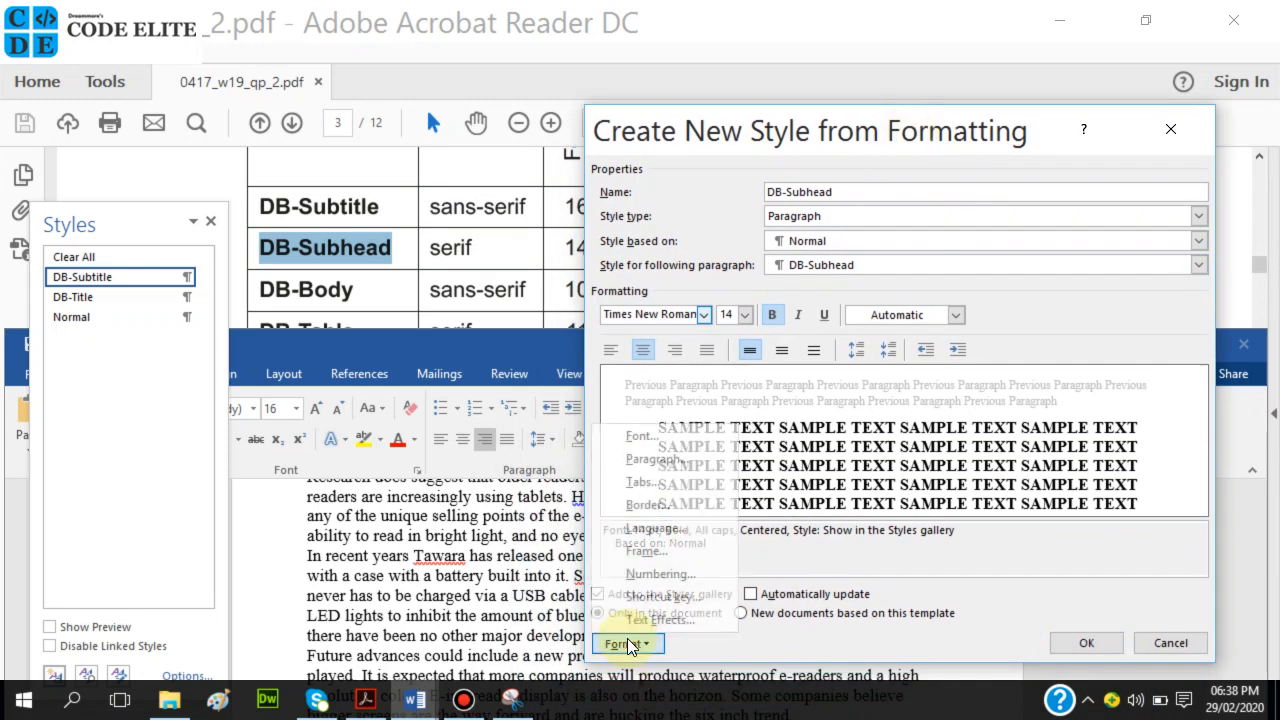
left_click(667, 461)
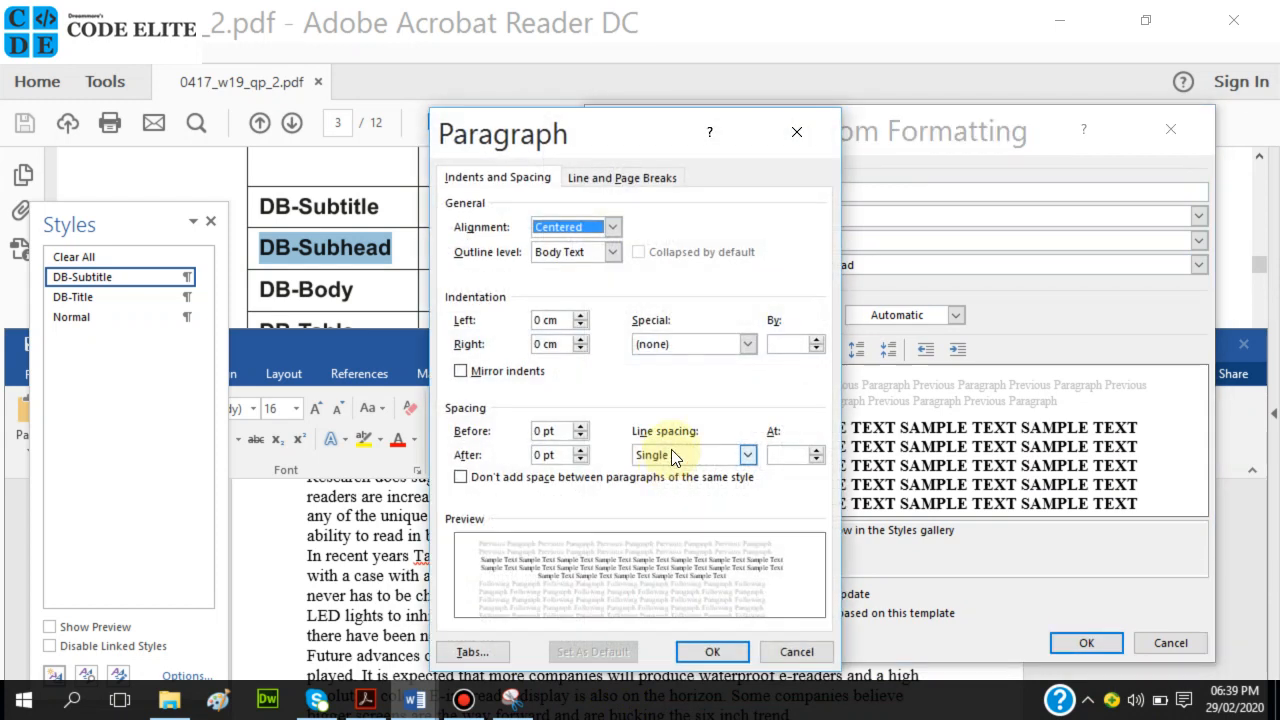
left_click(579, 450)
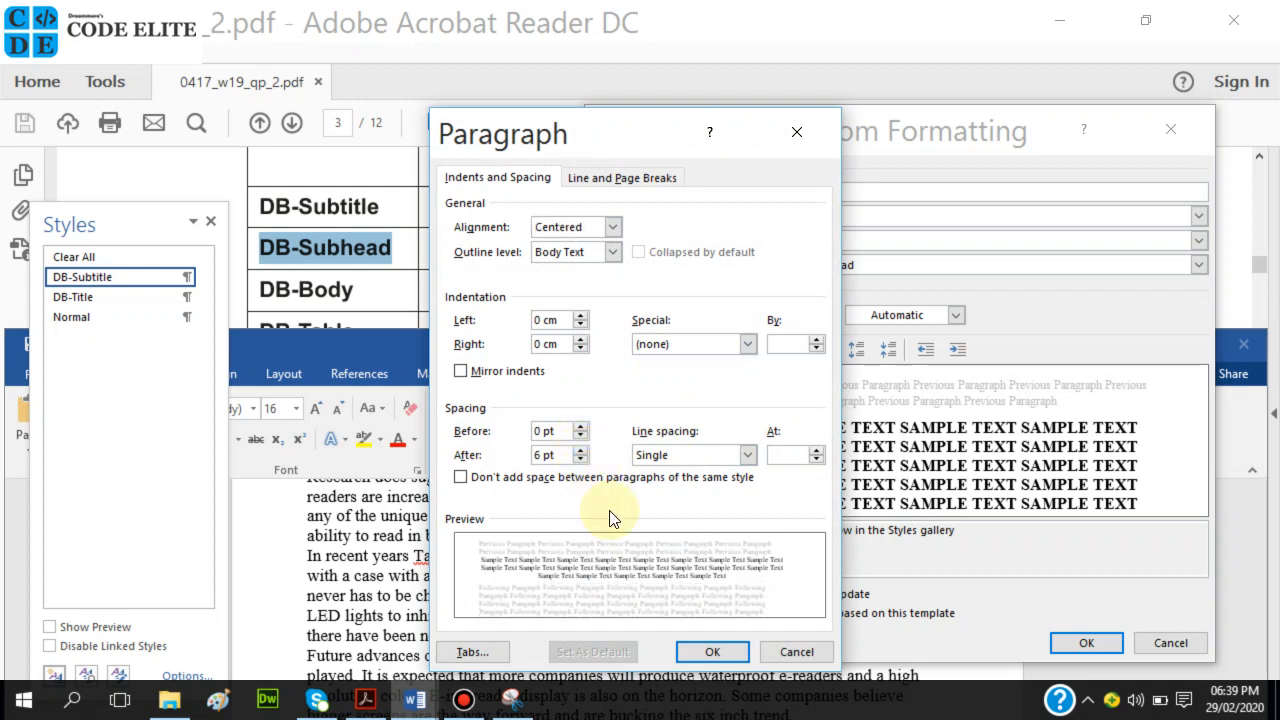
left_click(697, 655)
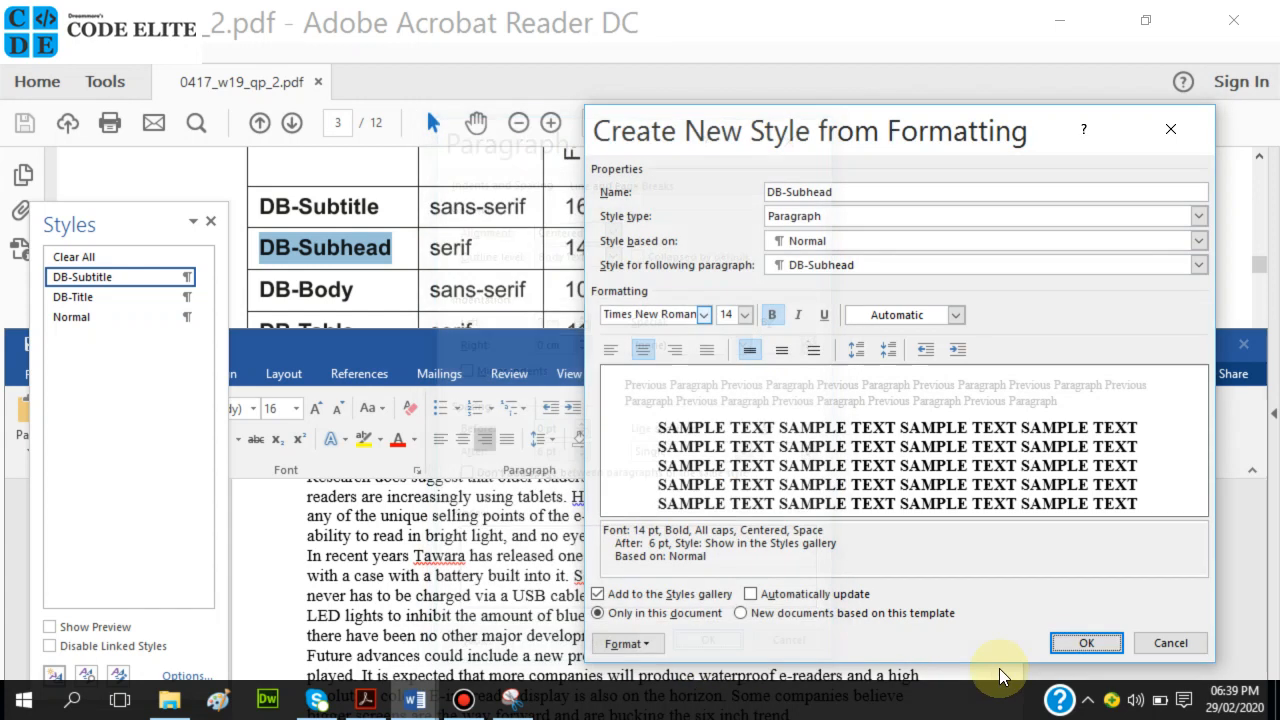
mouse_move(932, 138)
left_mouse_down()
mouse_move(834, 428)
mouse_move(934, 122)
left_mouse_up()
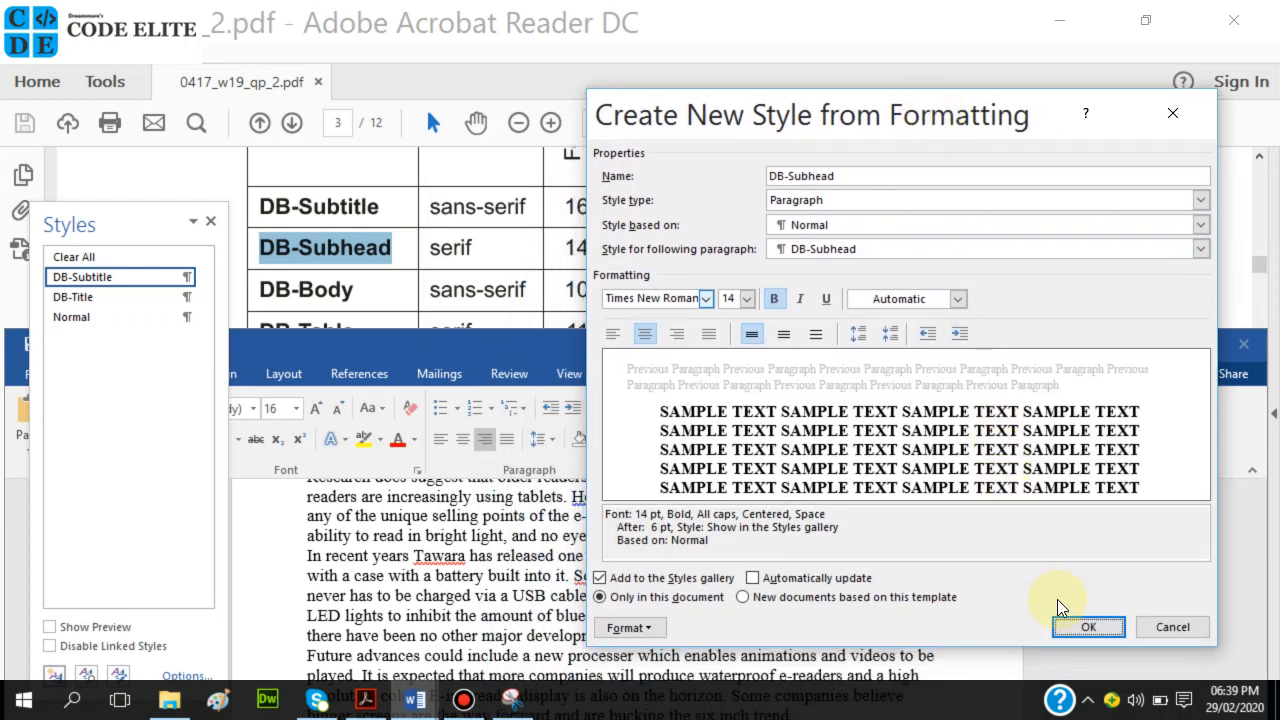
left_click(1083, 627)
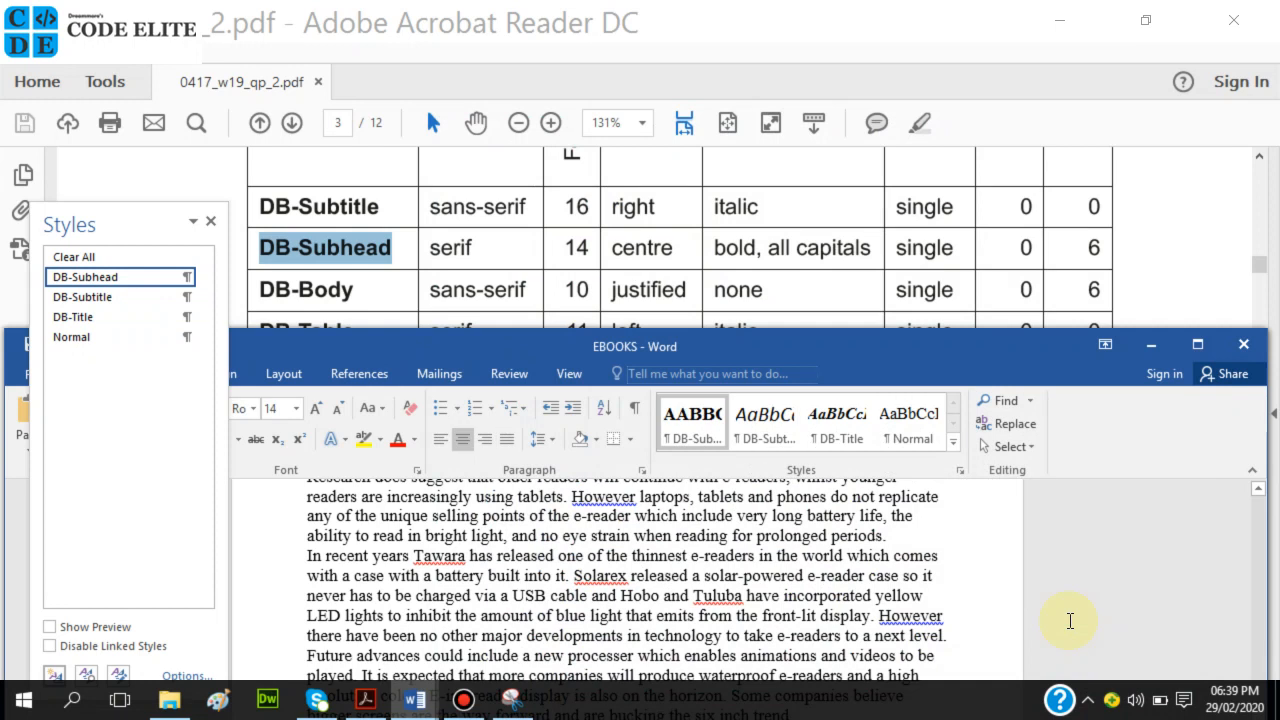
Select the DB-Body name in the exam spec table and return to the EBOOKS document.
left_click_drag(263, 289, 350, 289)
key("ctrl+c")
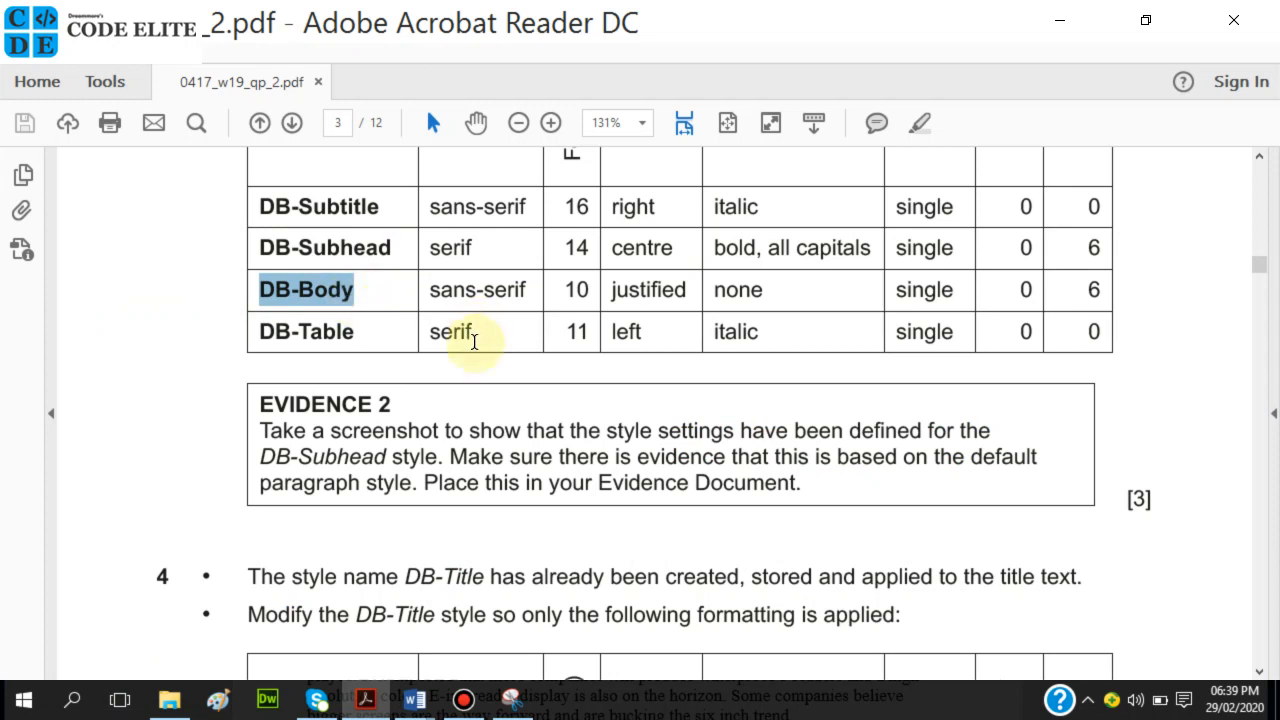
mouse_move(415, 700)
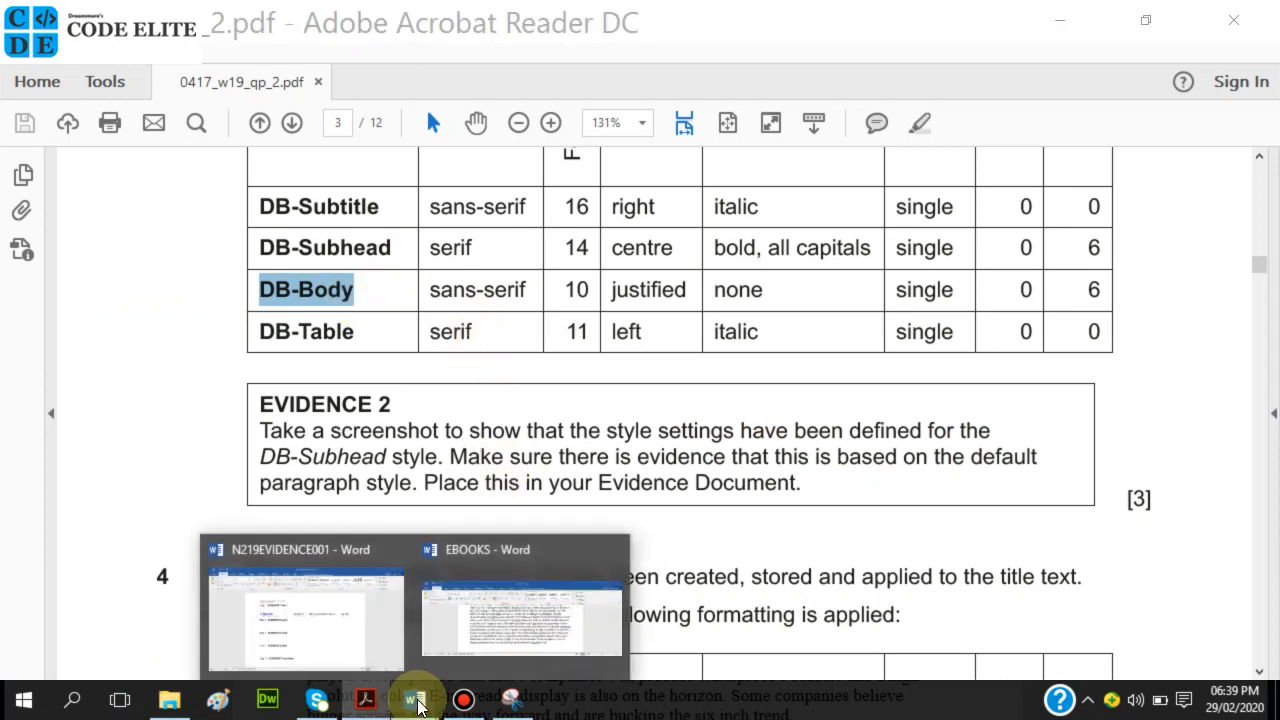
left_click(531, 603)
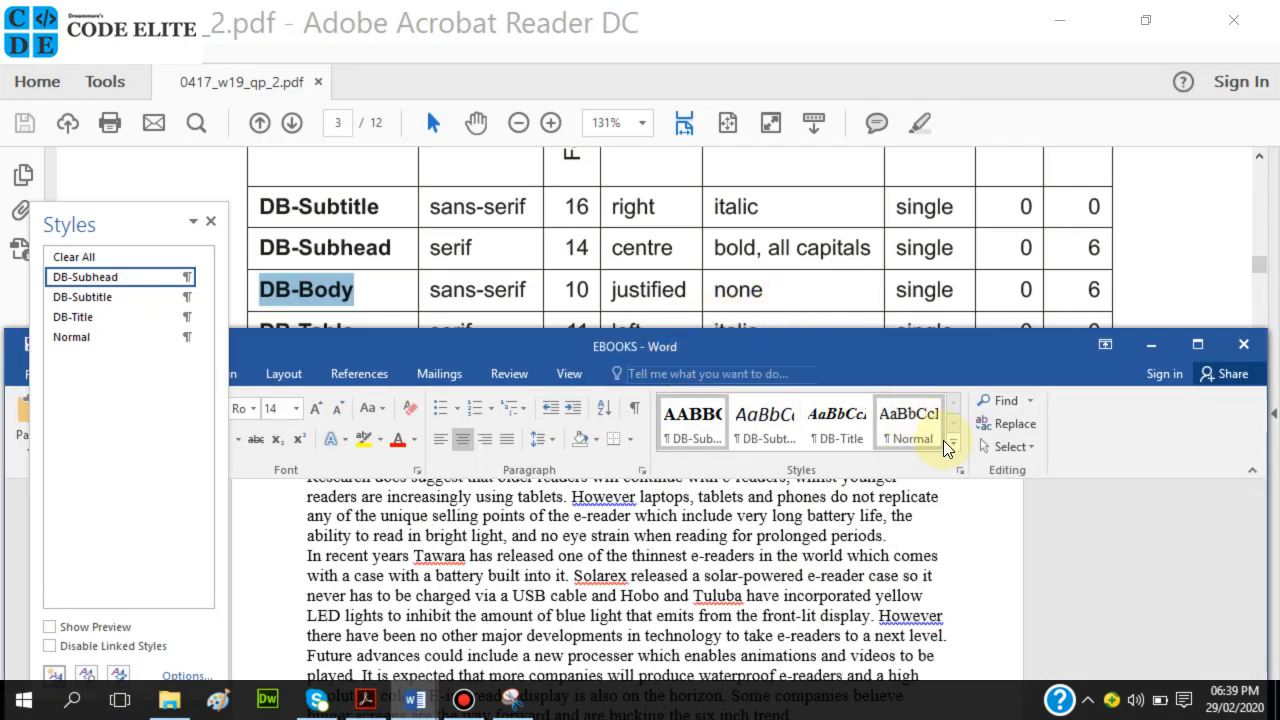
left_click(959, 469)
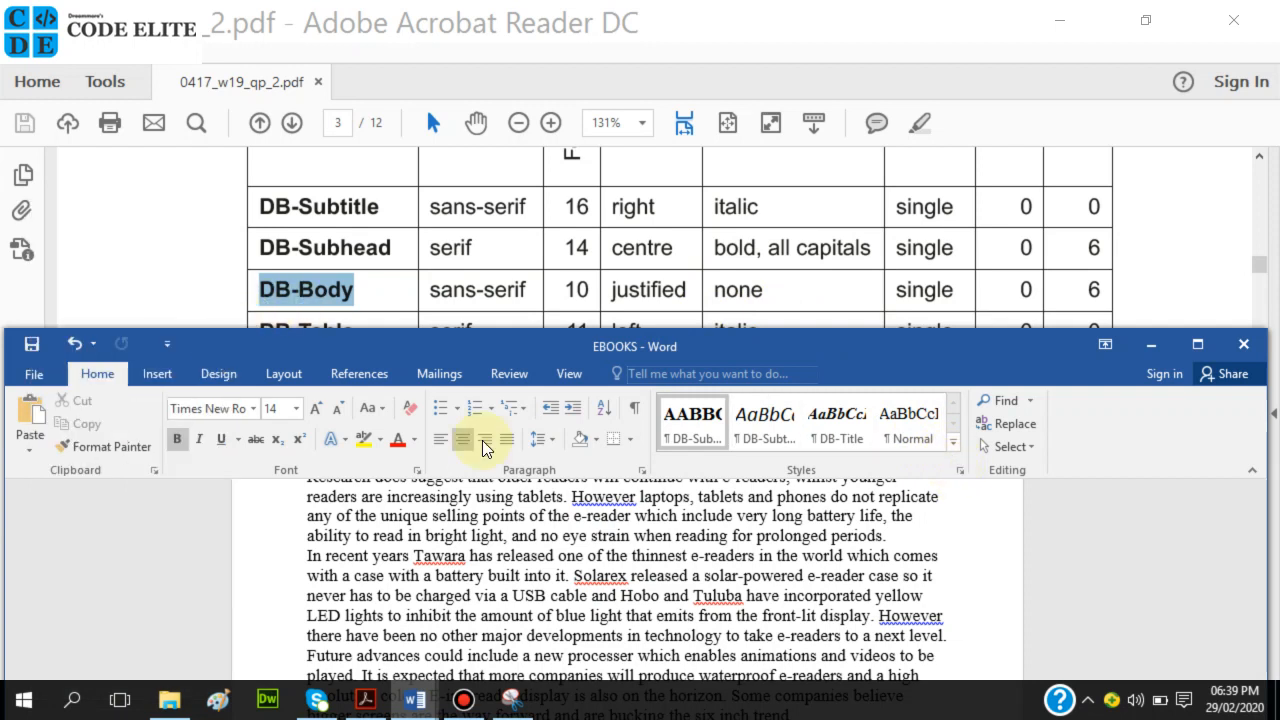
Start a new style named DB-Body, based on Normal.
left_click(960, 469)
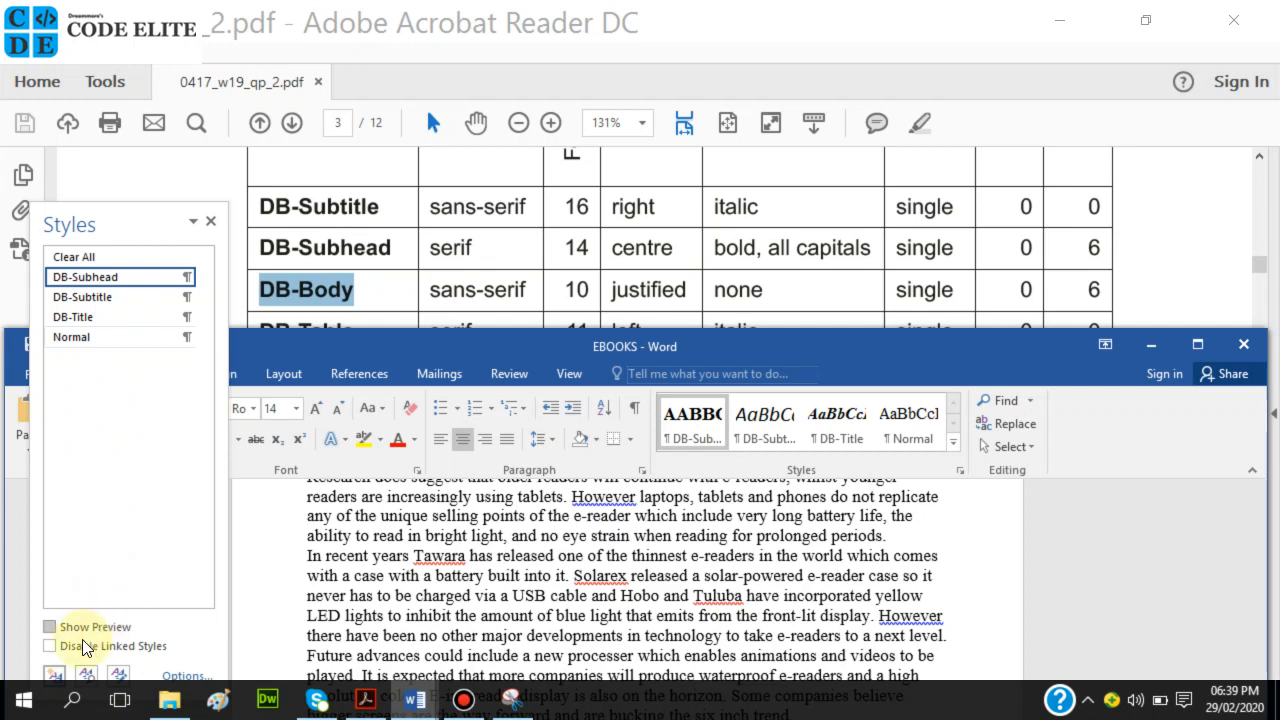
left_click(57, 680)
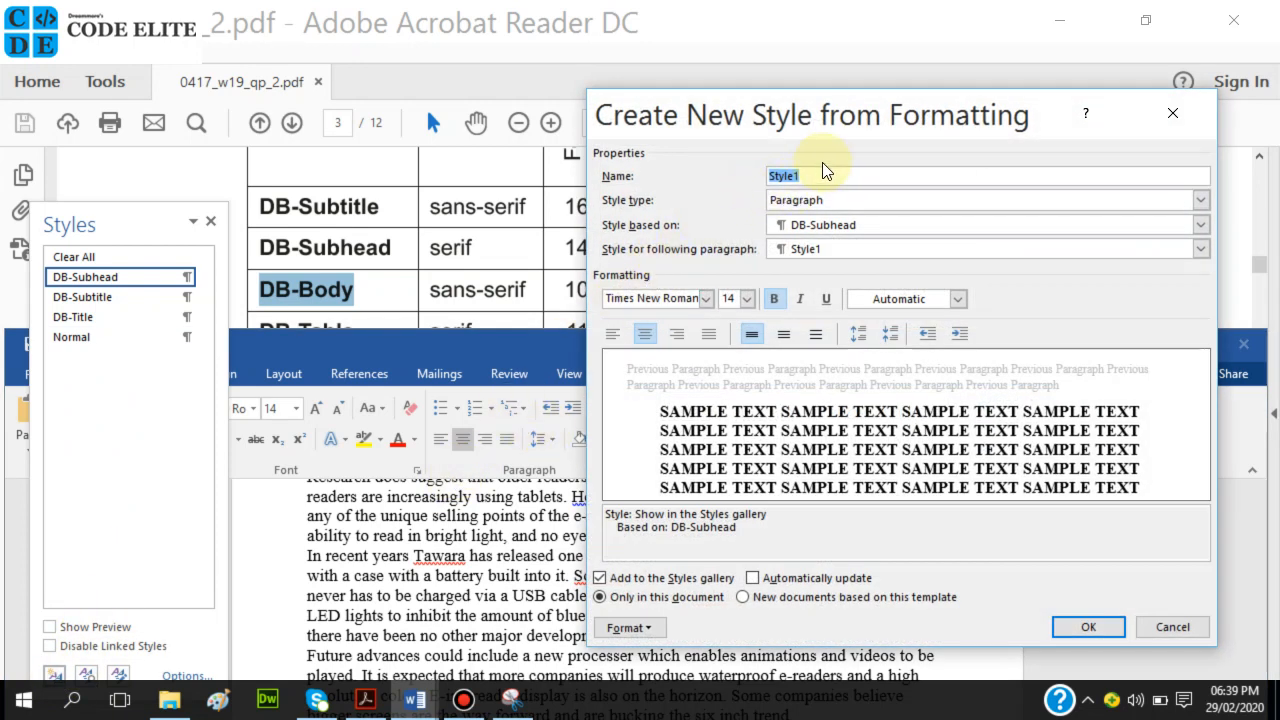
key("ctrl+v")
left_click(853, 225)
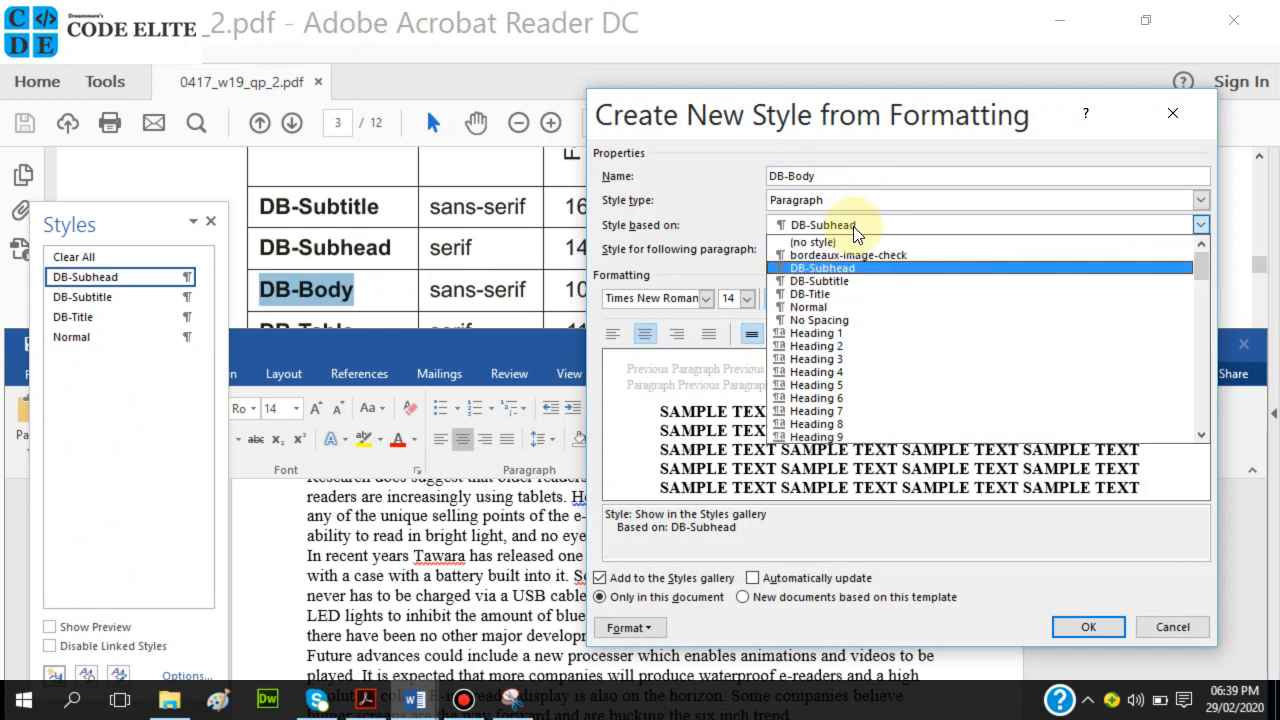
left_click(838, 307)
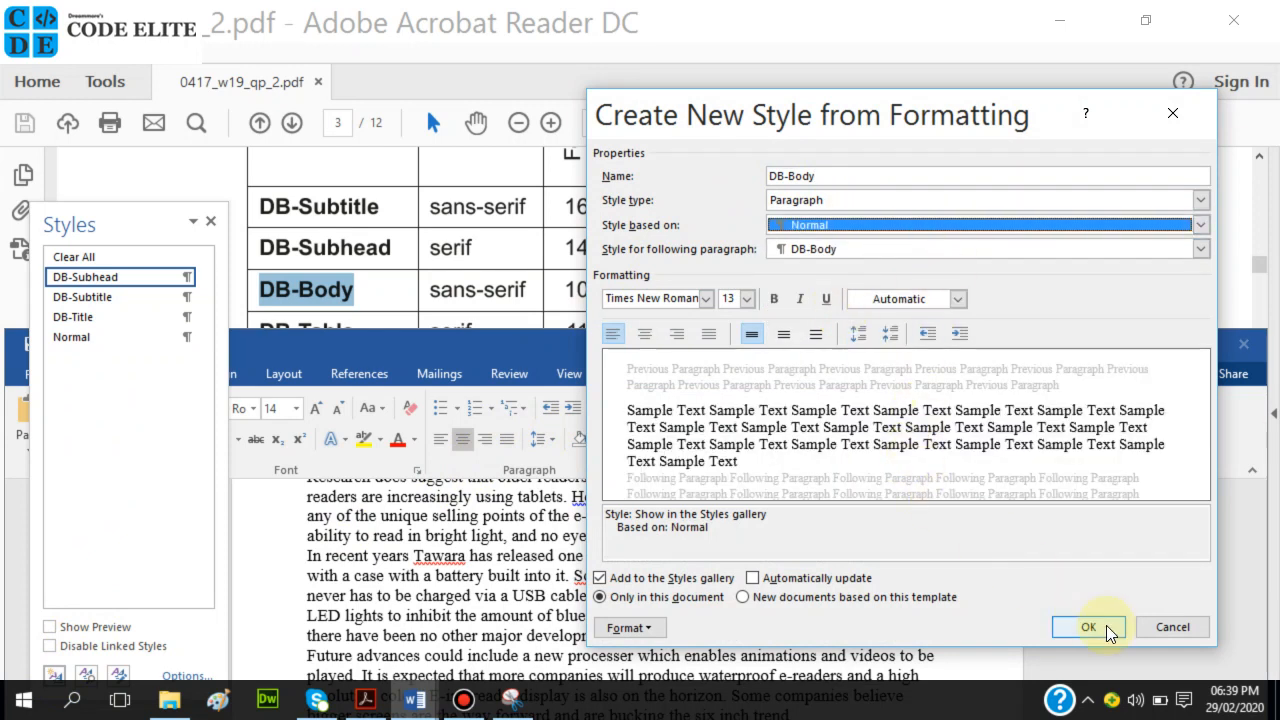
left_click_drag(897, 138, 918, 90)
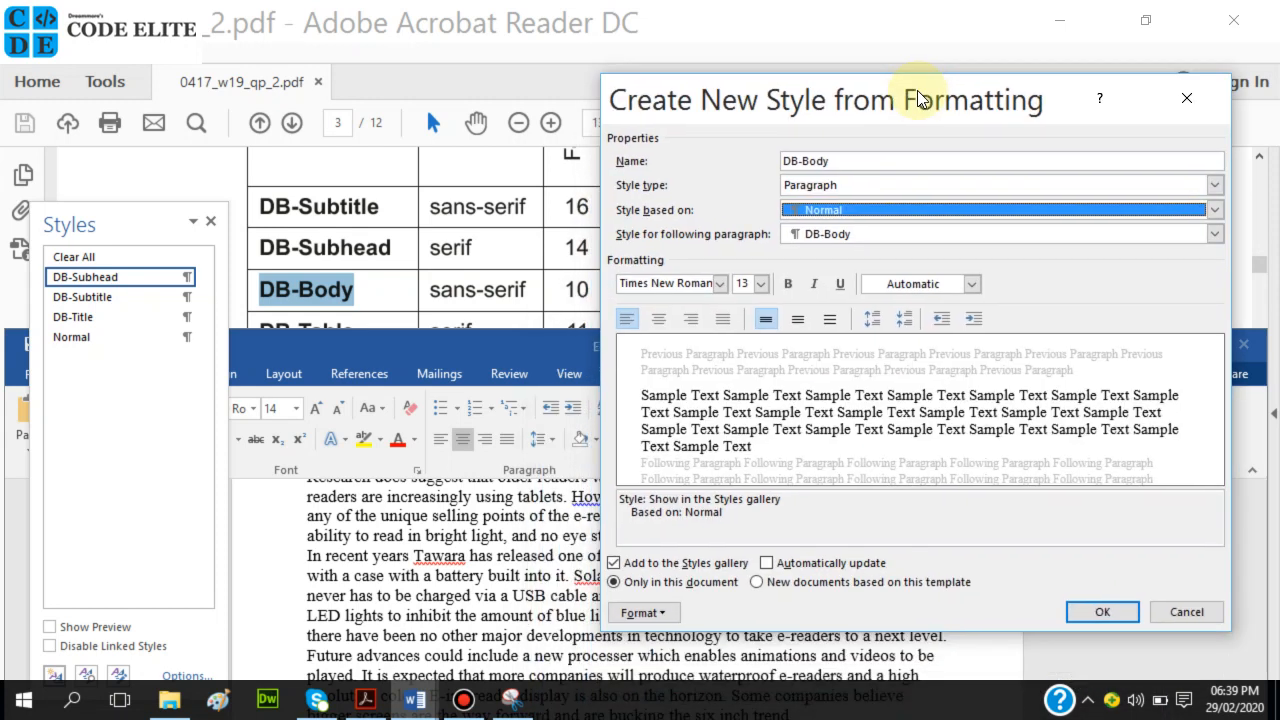
Set the DB-Body font to Calibri (Body), 10 pt.
left_click(720, 284)
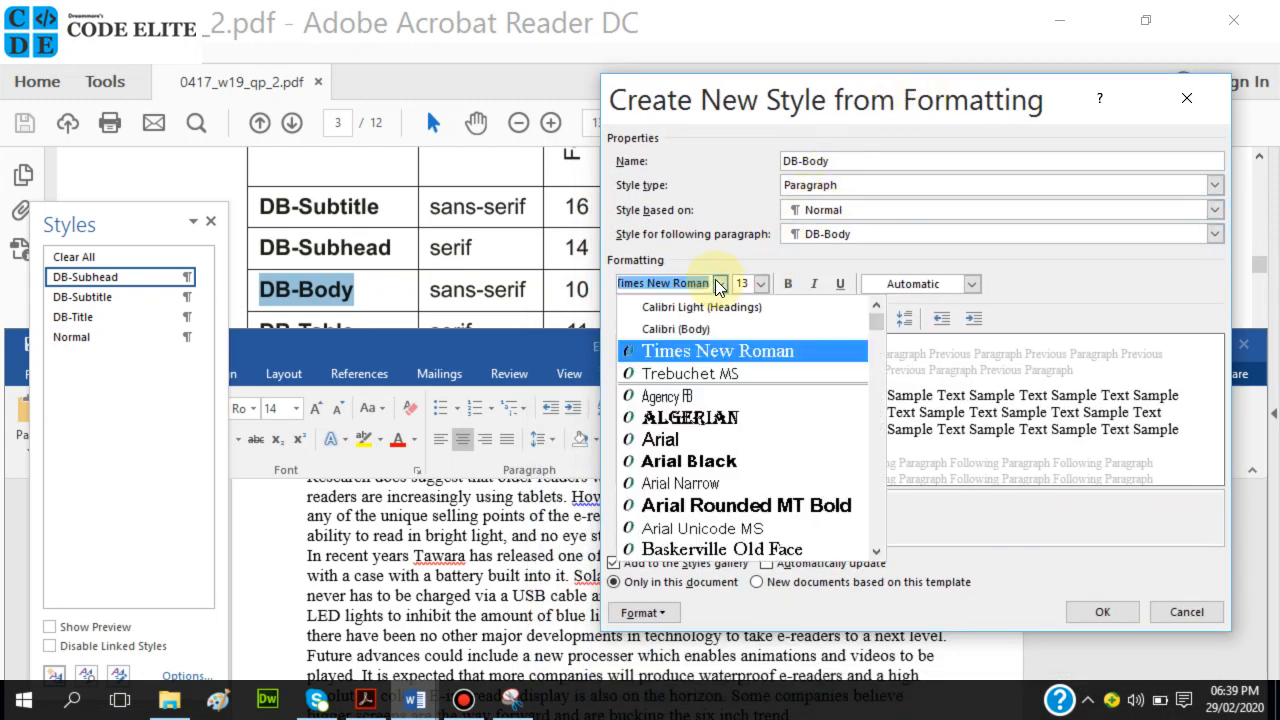
left_click(700, 328)
mouse_move(1012, 76)
left_mouse_down()
mouse_move(992, 205)
mouse_move(915, 395)
mouse_move(1022, 69)
left_mouse_up()
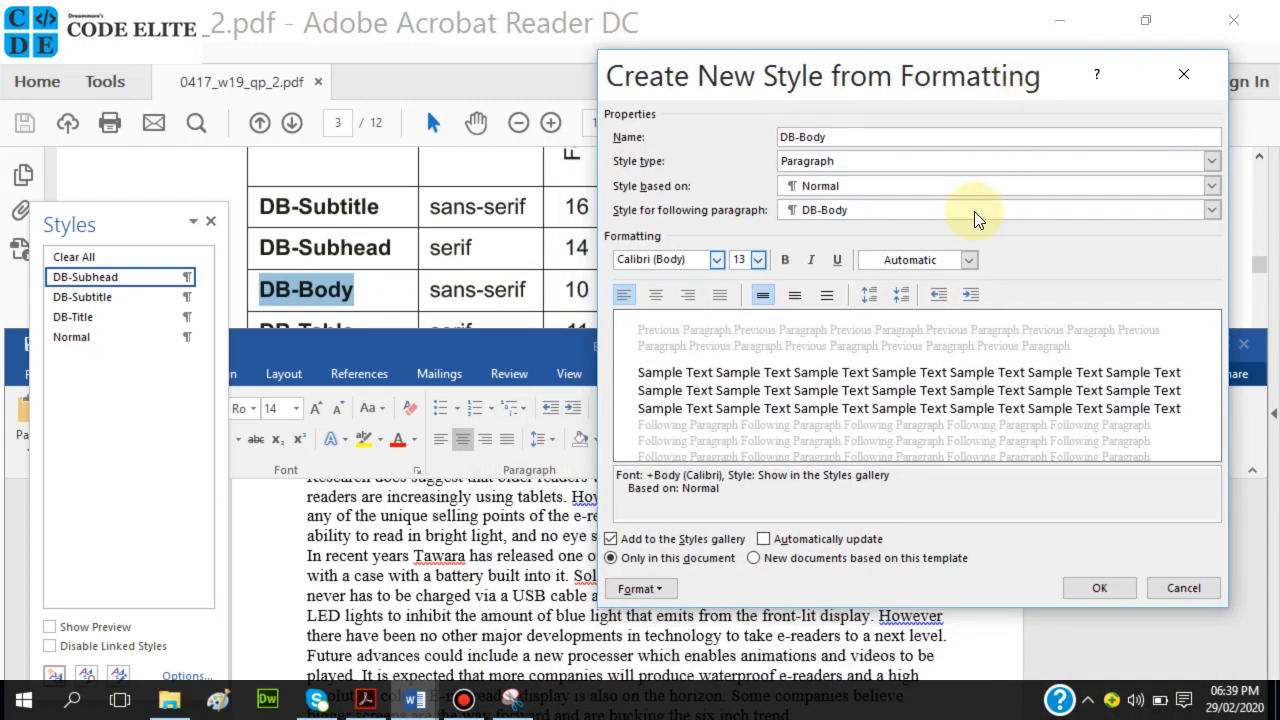
left_click(762, 260)
left_click(739, 305)
left_click_drag(886, 82, 826, 441)
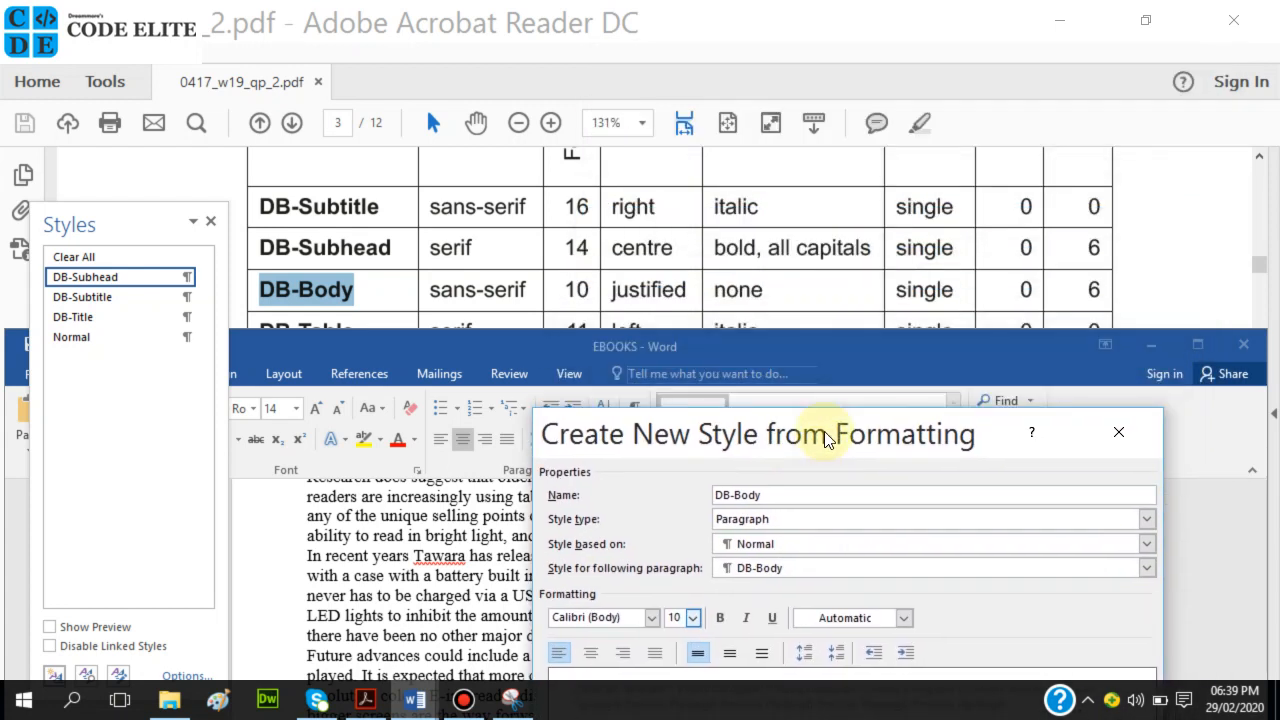
left_click_drag(825, 438, 837, 97)
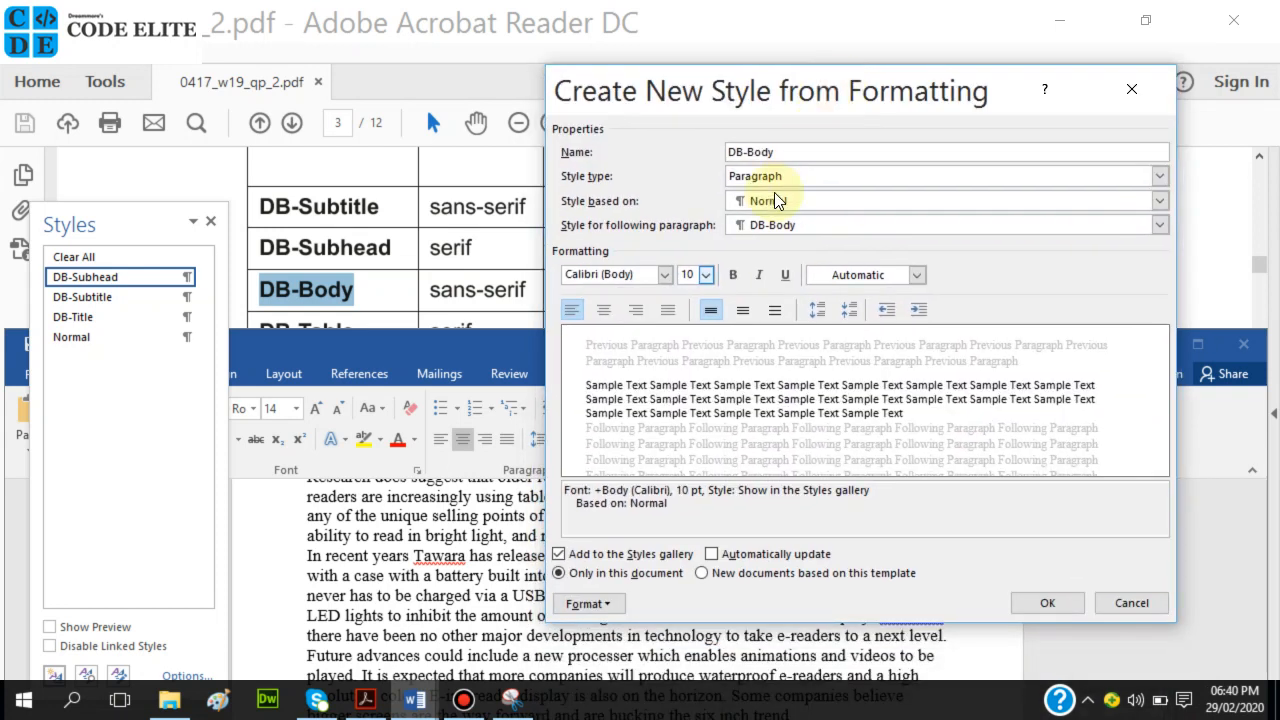
Justify DB-Body paragraphs and check the settings against the spec table.
left_click(667, 308)
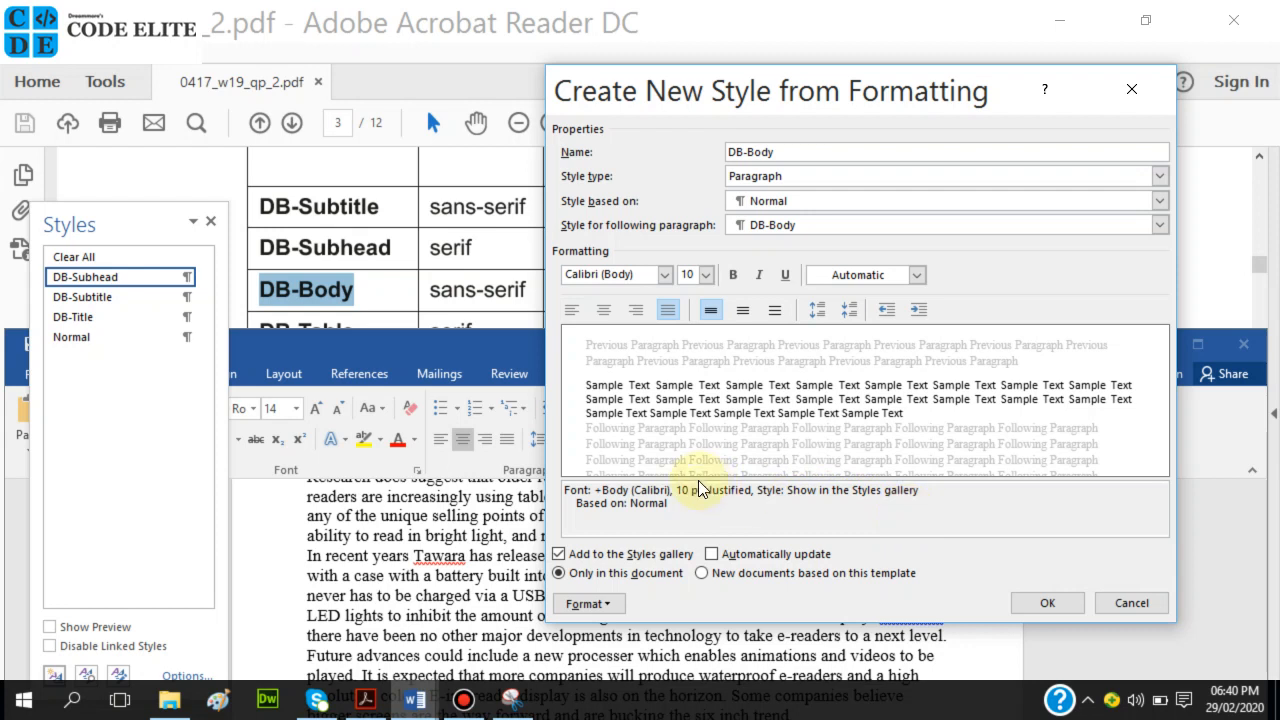
left_click_drag(801, 80, 783, 459)
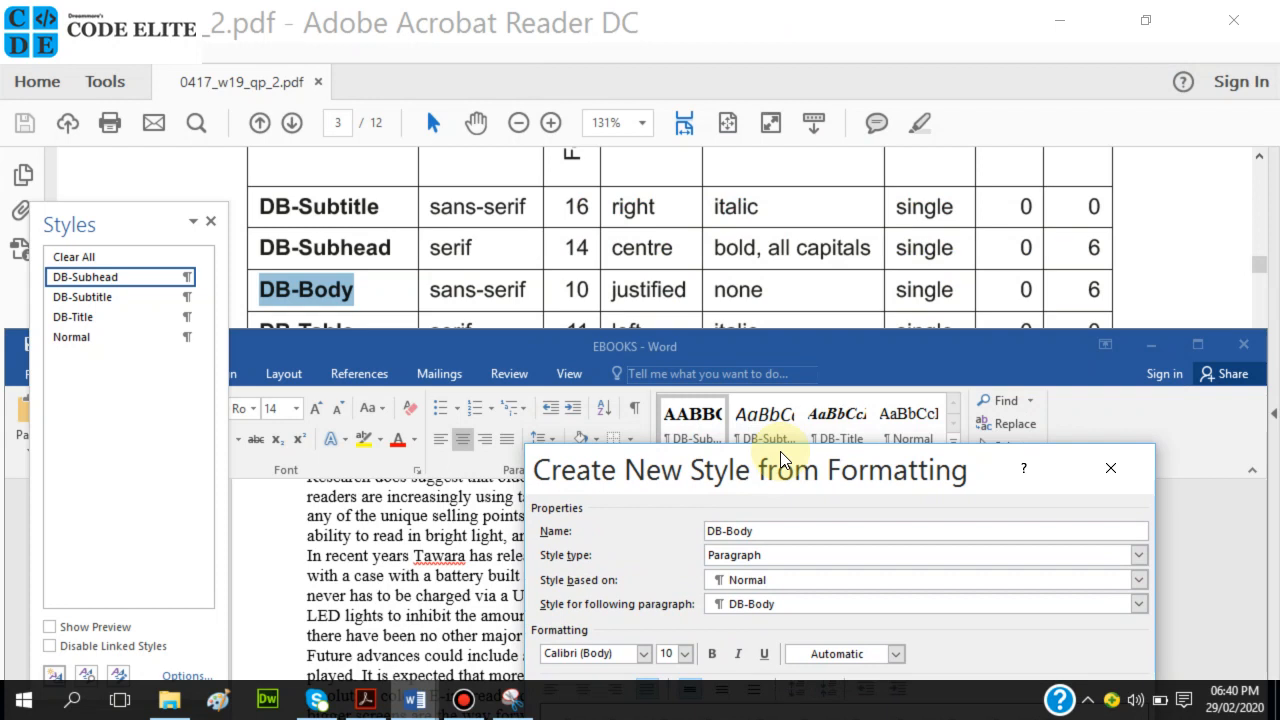
left_click_drag(783, 459, 795, 115)
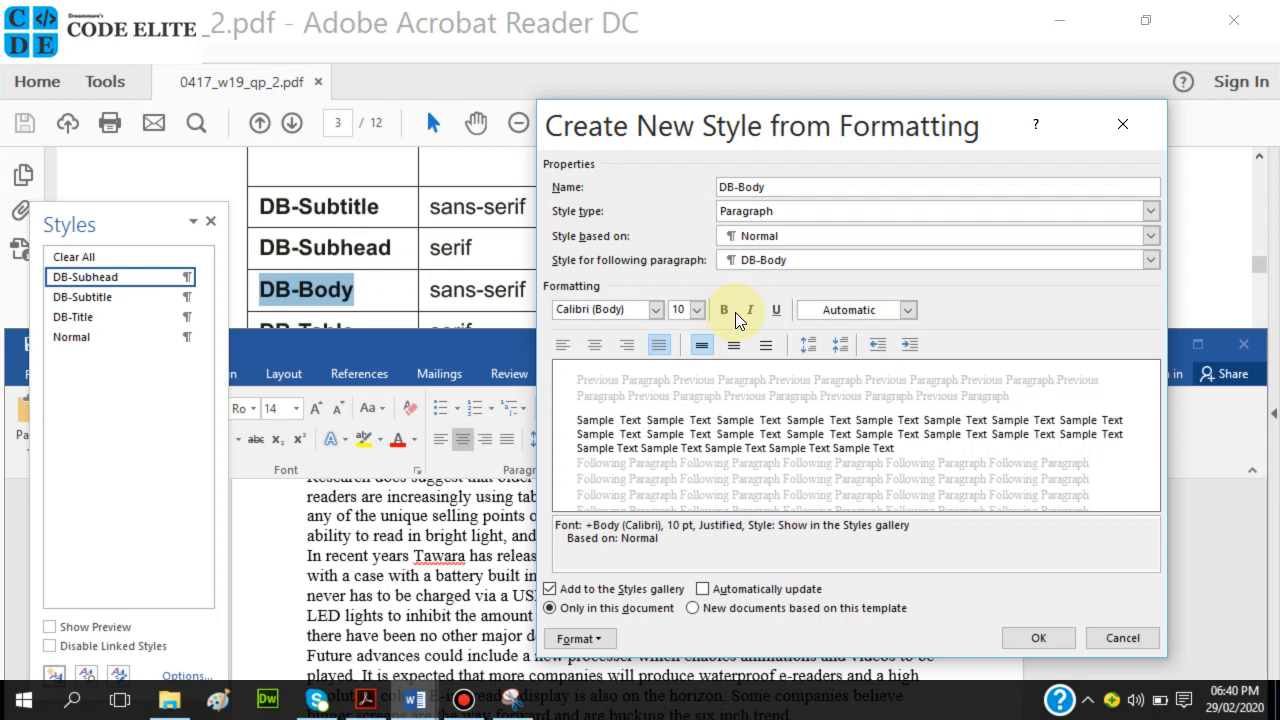
mouse_move(922, 125)
left_mouse_down()
mouse_move(903, 183)
mouse_move(903, 450)
mouse_move(925, 150)
left_mouse_up()
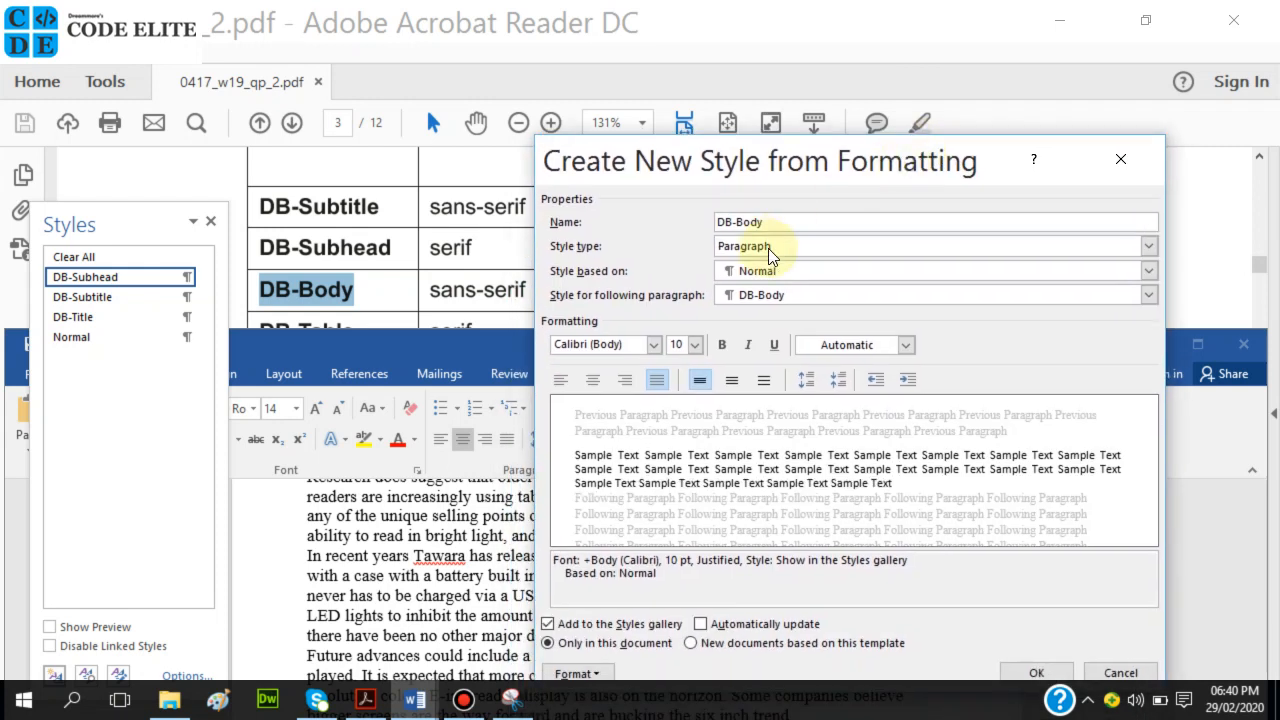
left_click_drag(780, 159, 729, 116)
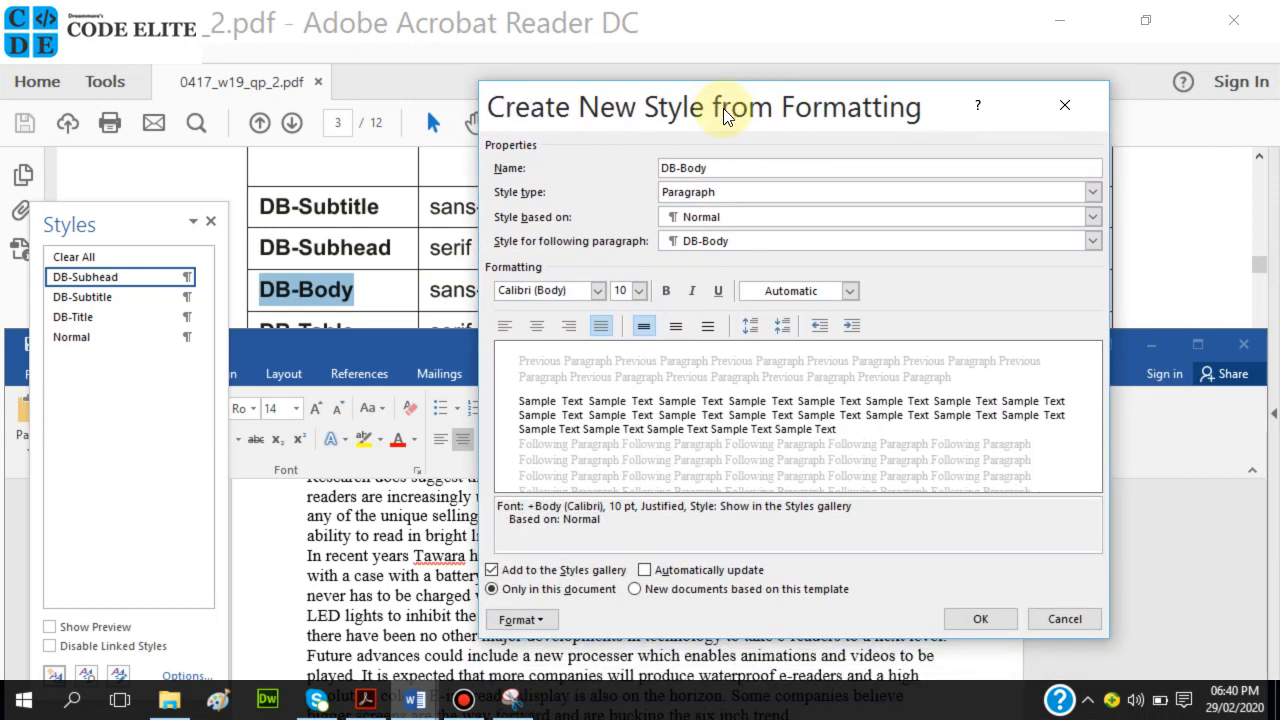
left_click(530, 620)
Give DB-Body 6 pt spacing after.
left_click(560, 436)
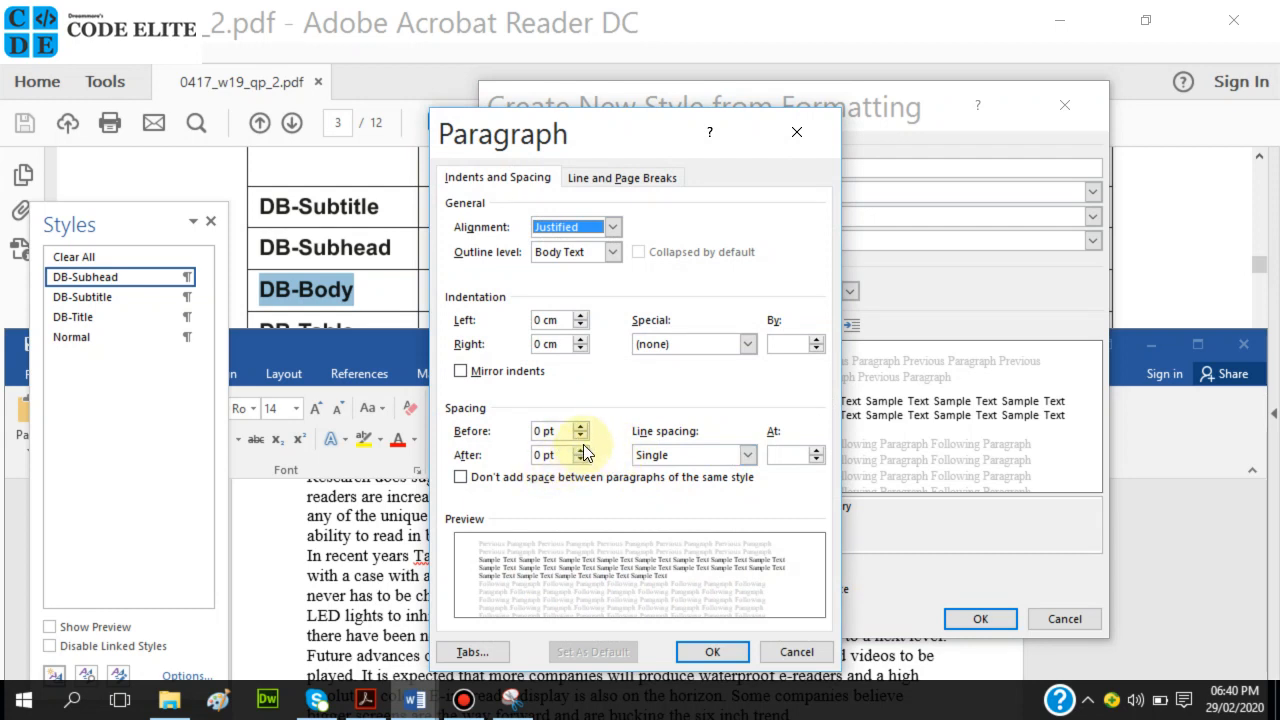
left_click(578, 450)
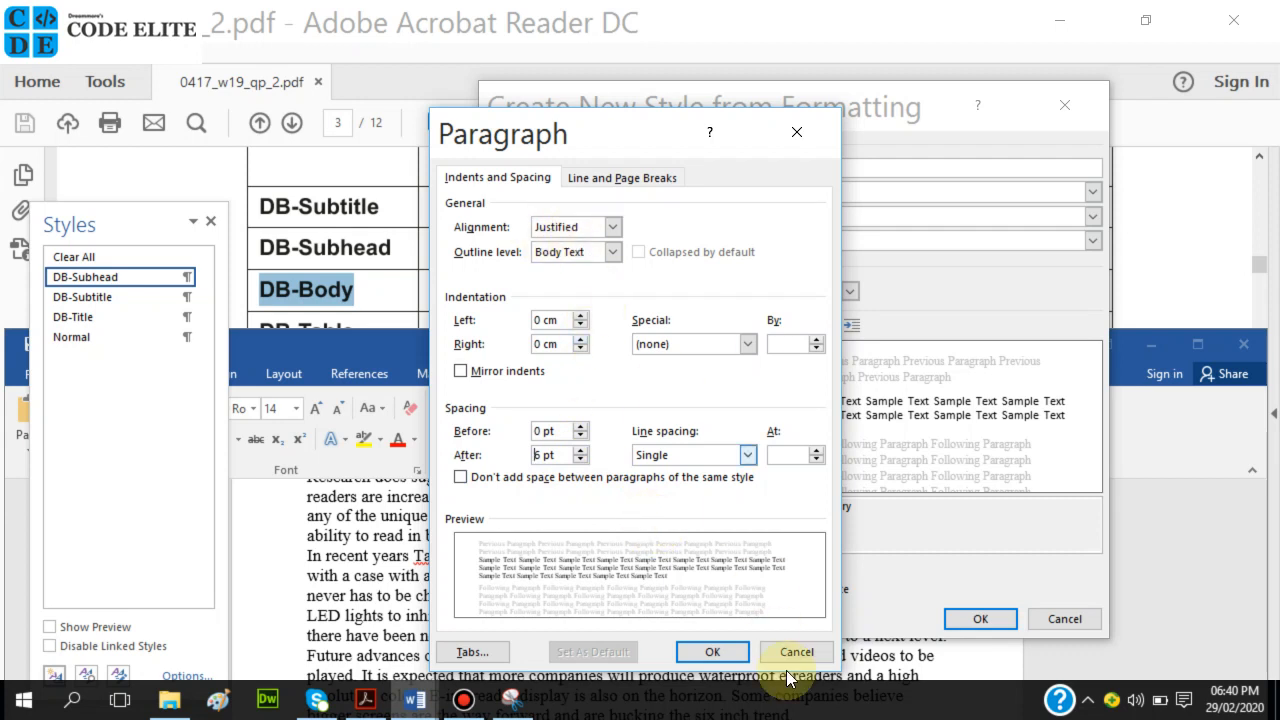
left_click(713, 652)
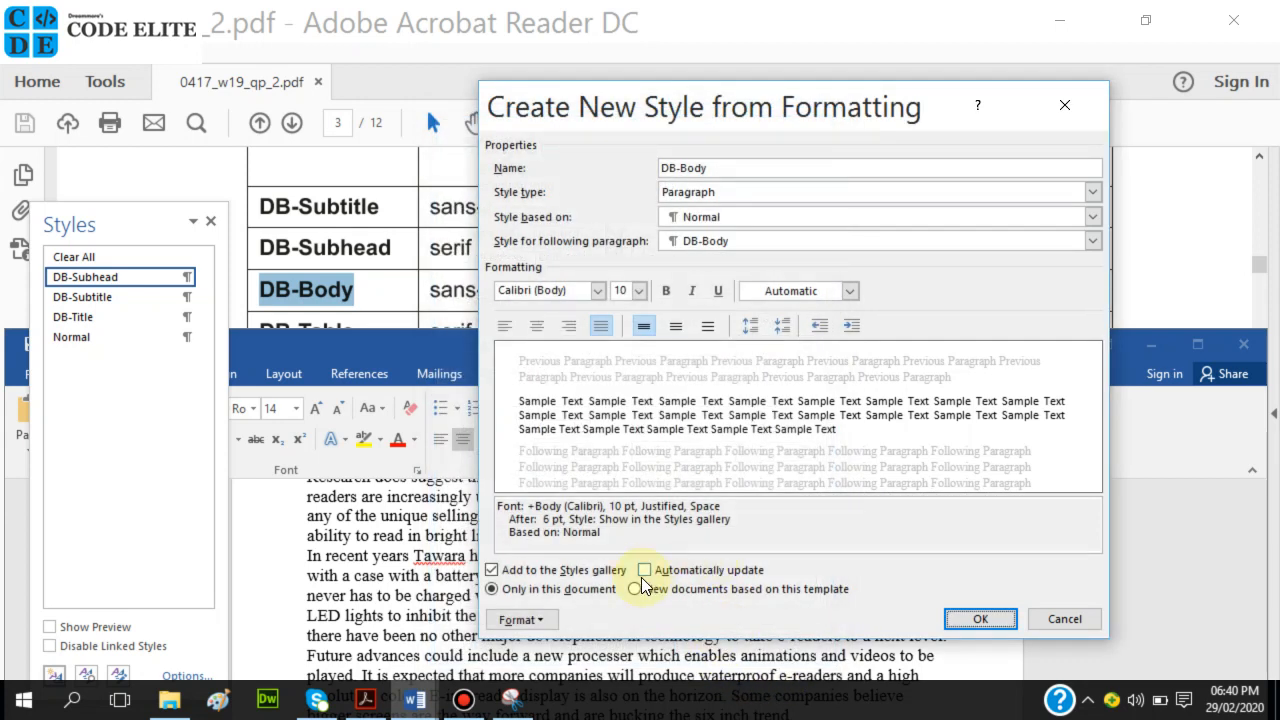
Review DB-Body's font settings without changes and save the DB-Body style.
left_click(546, 617)
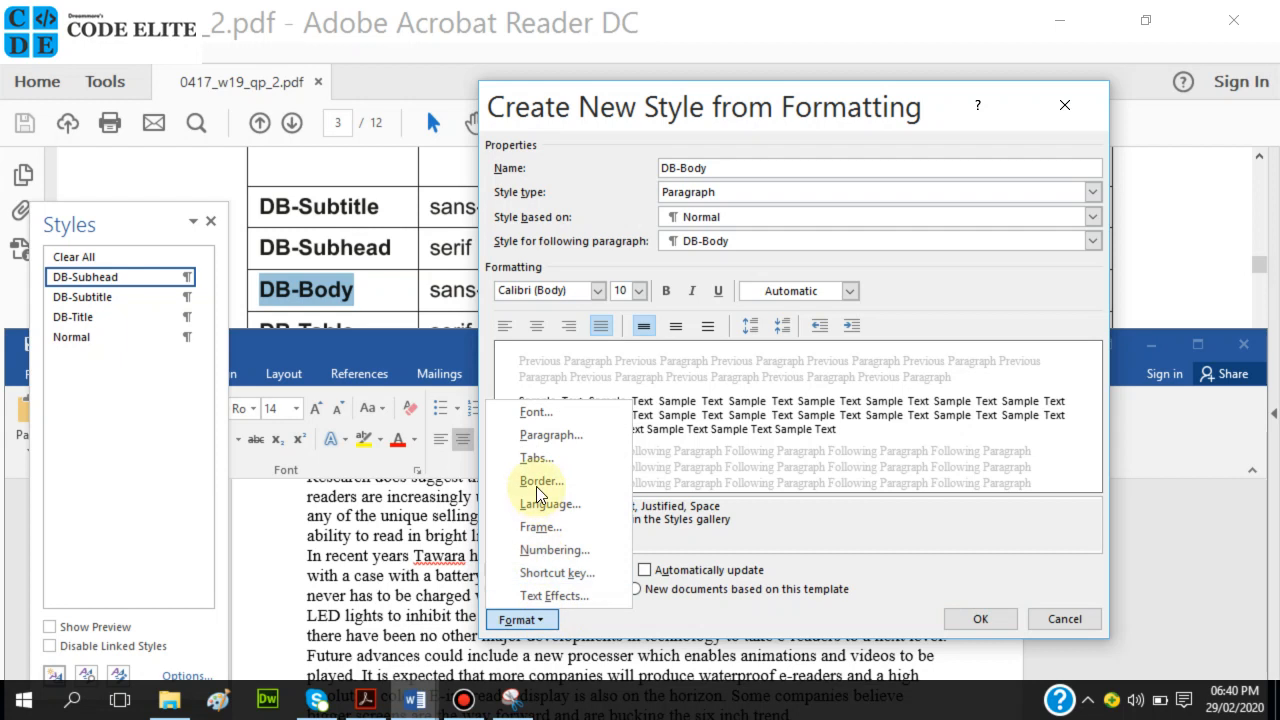
left_click(546, 416)
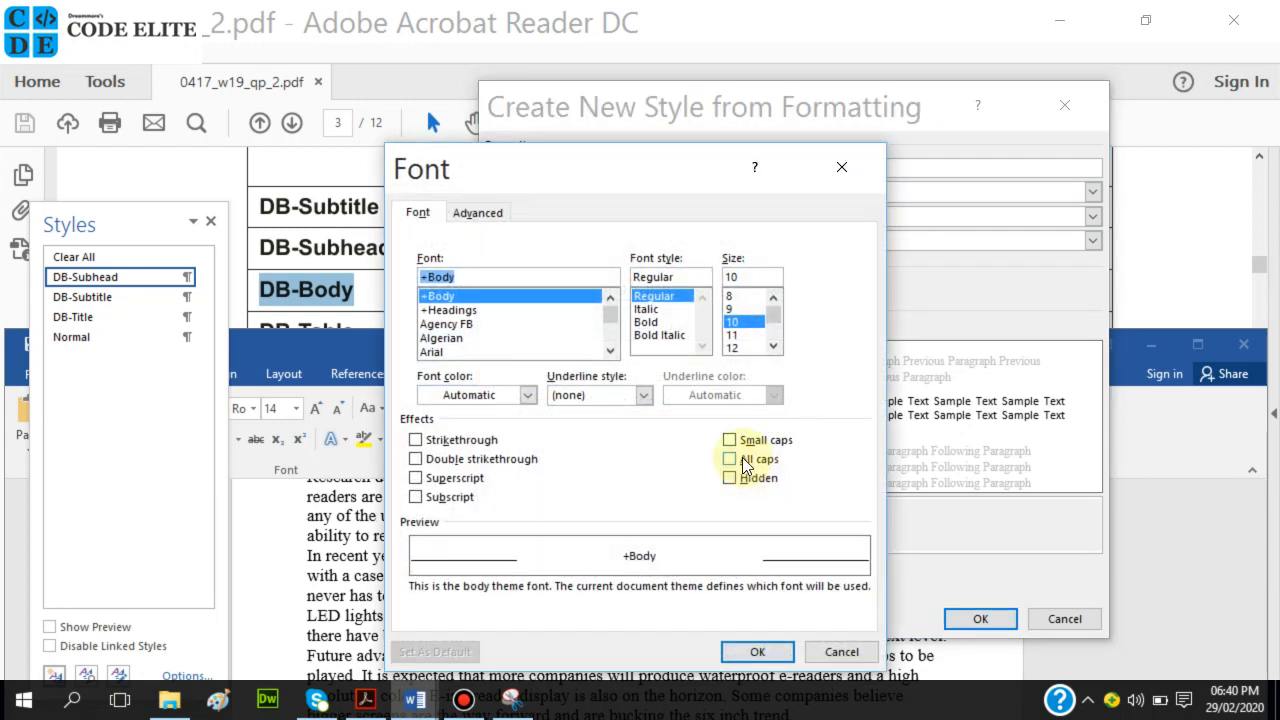
left_click(752, 652)
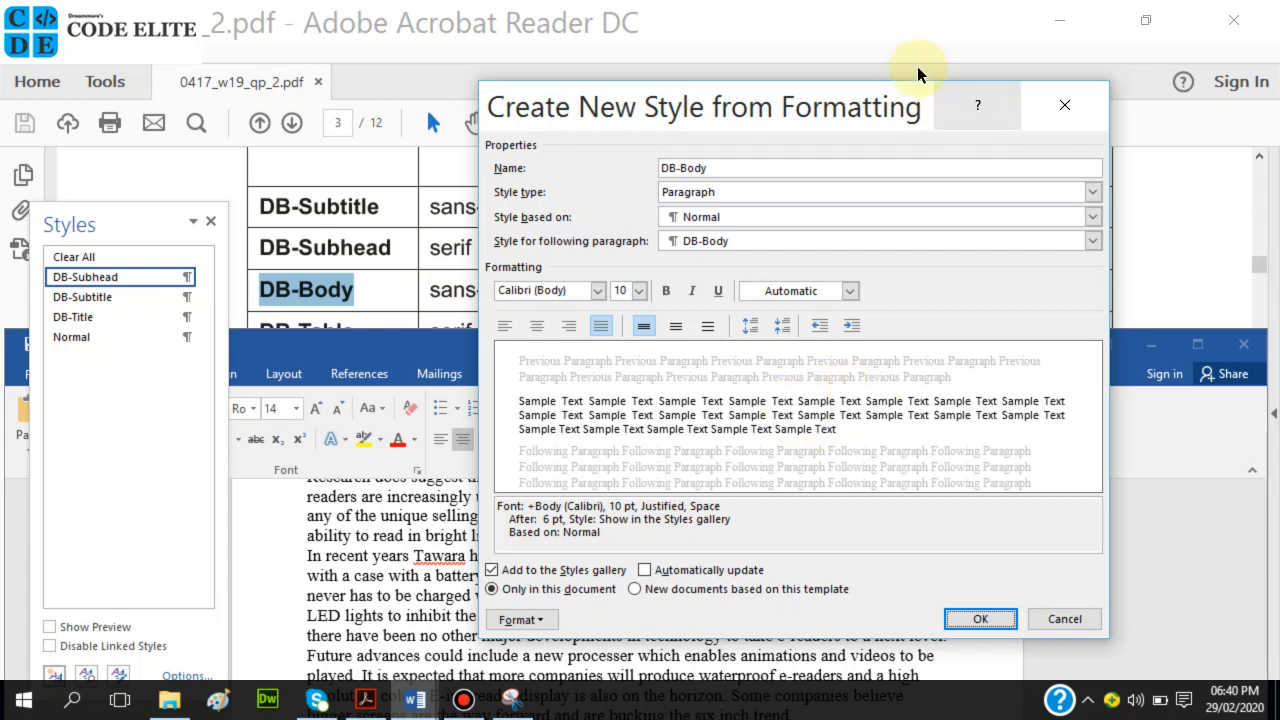
left_click_drag(880, 100, 975, 75)
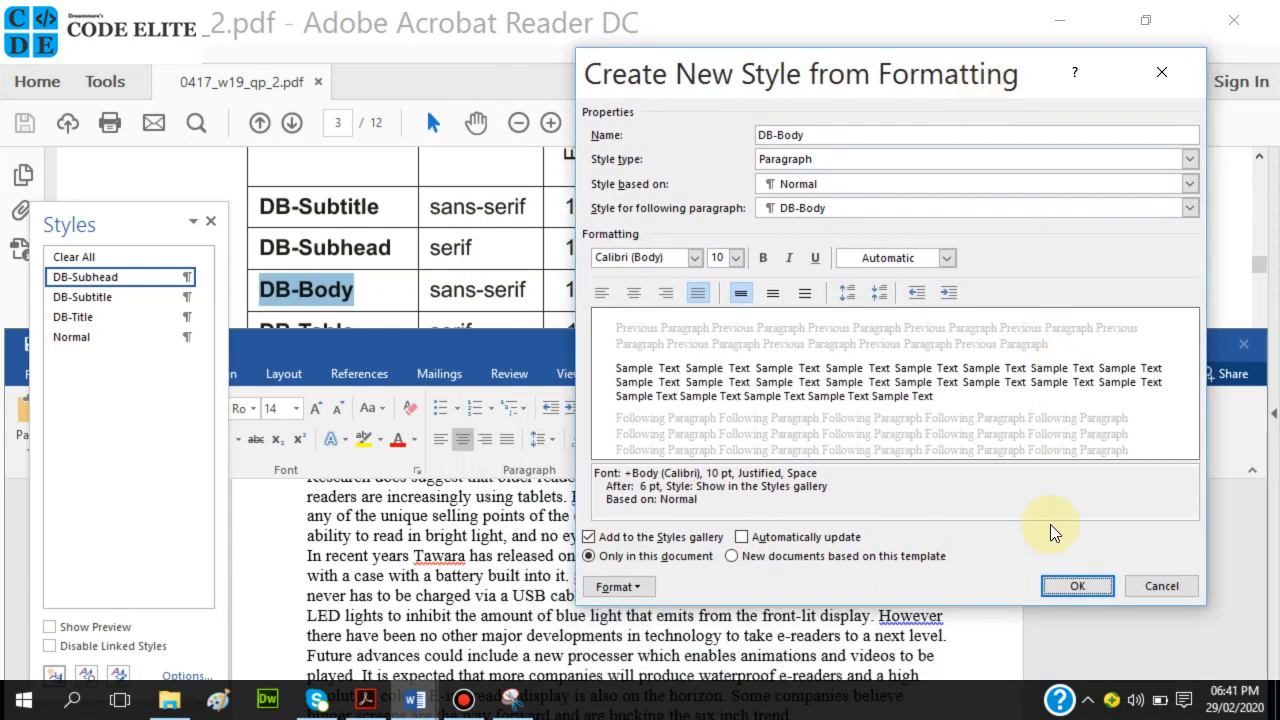
left_click(1051, 578)
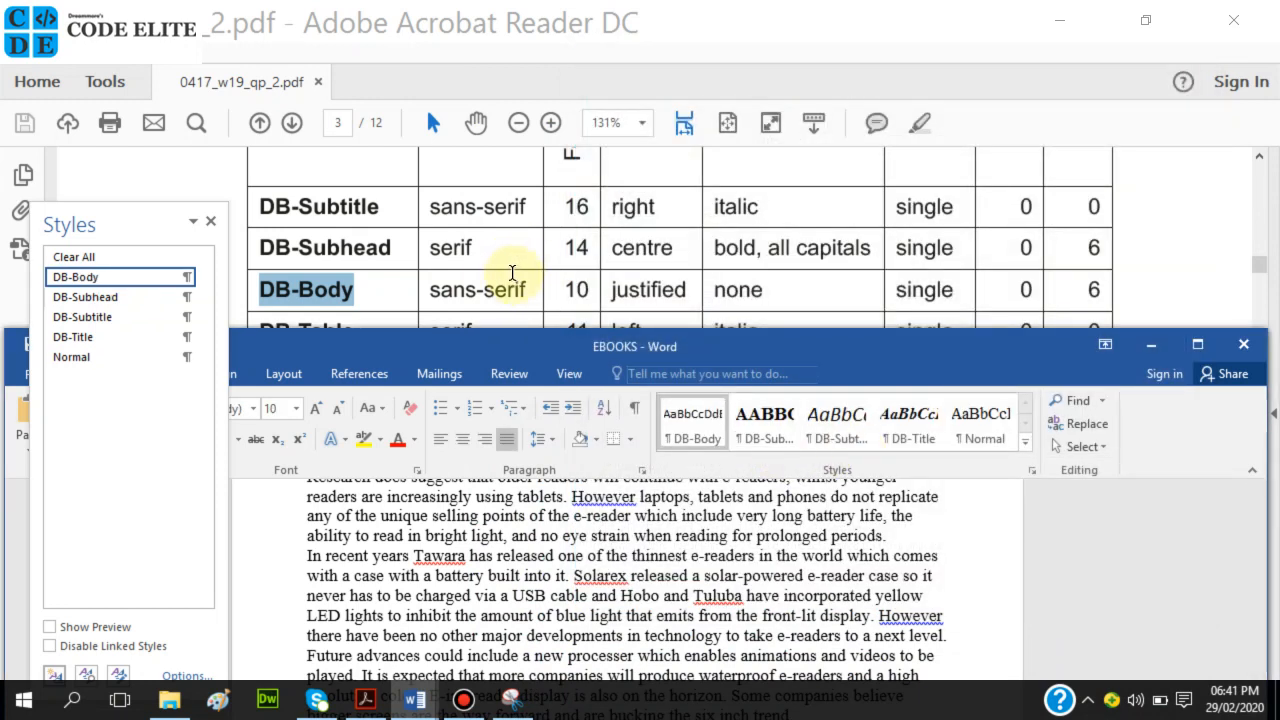
scroll(512, 272, "down", 2)
Start a new style named DB-Table in EBOOKS, based on Normal.
left_click_drag(363, 235, 270, 235)
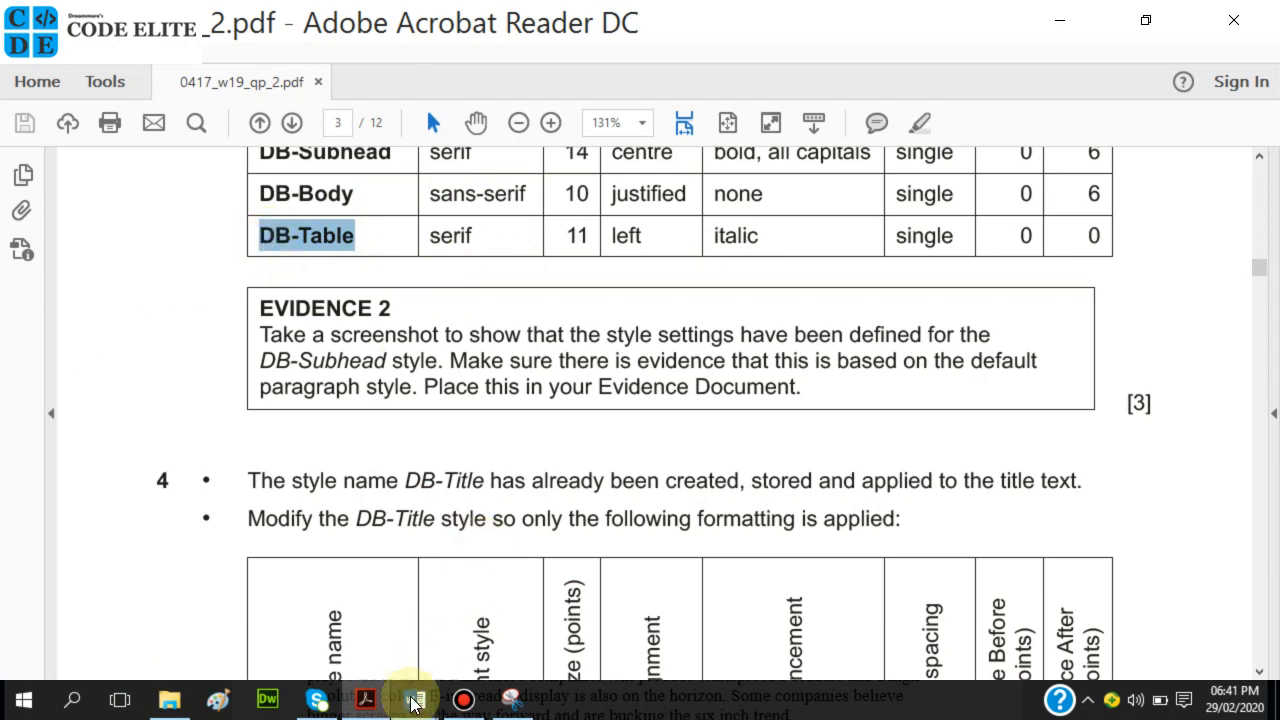
mouse_move(418, 698)
left_click(483, 620)
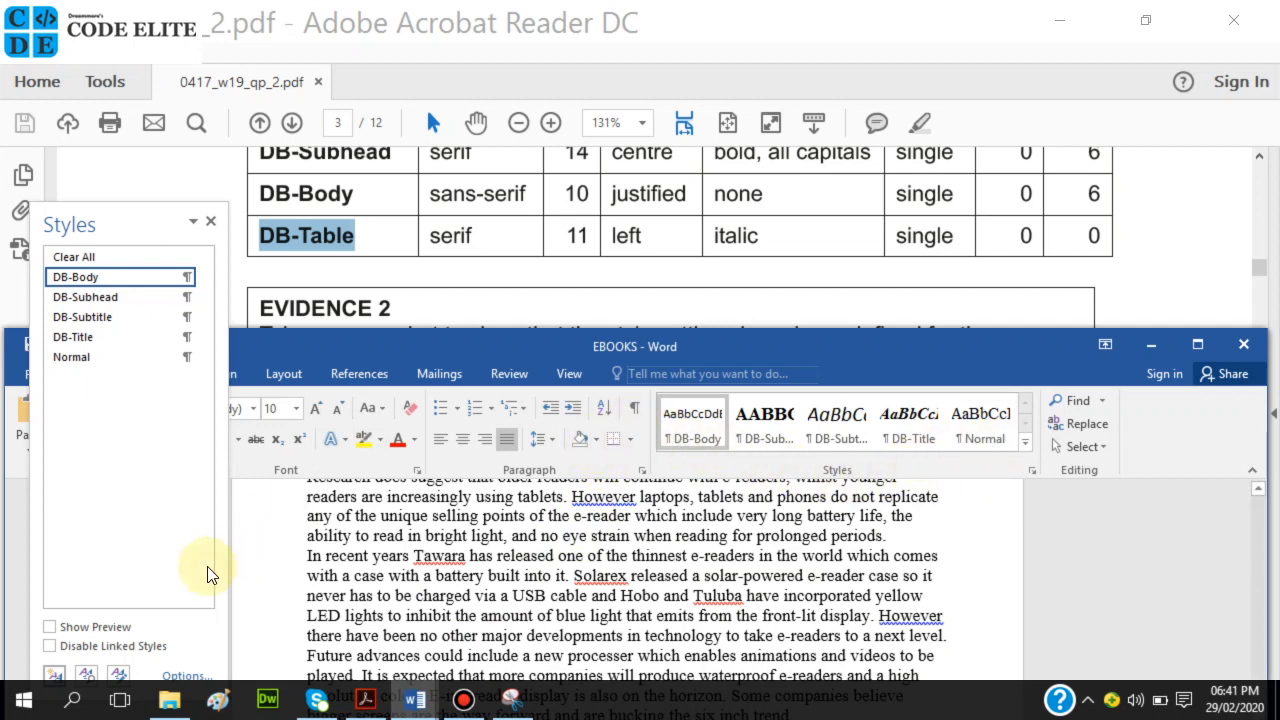
left_click(59, 678)
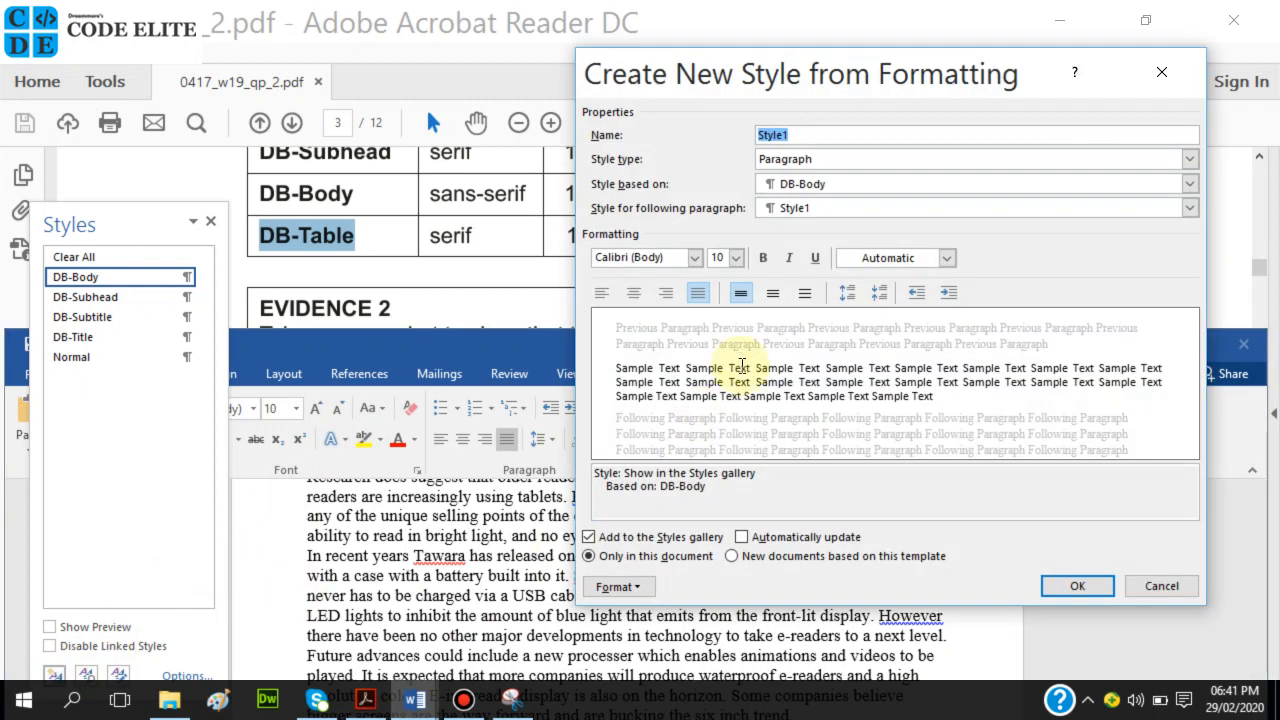
type("DB-Table")
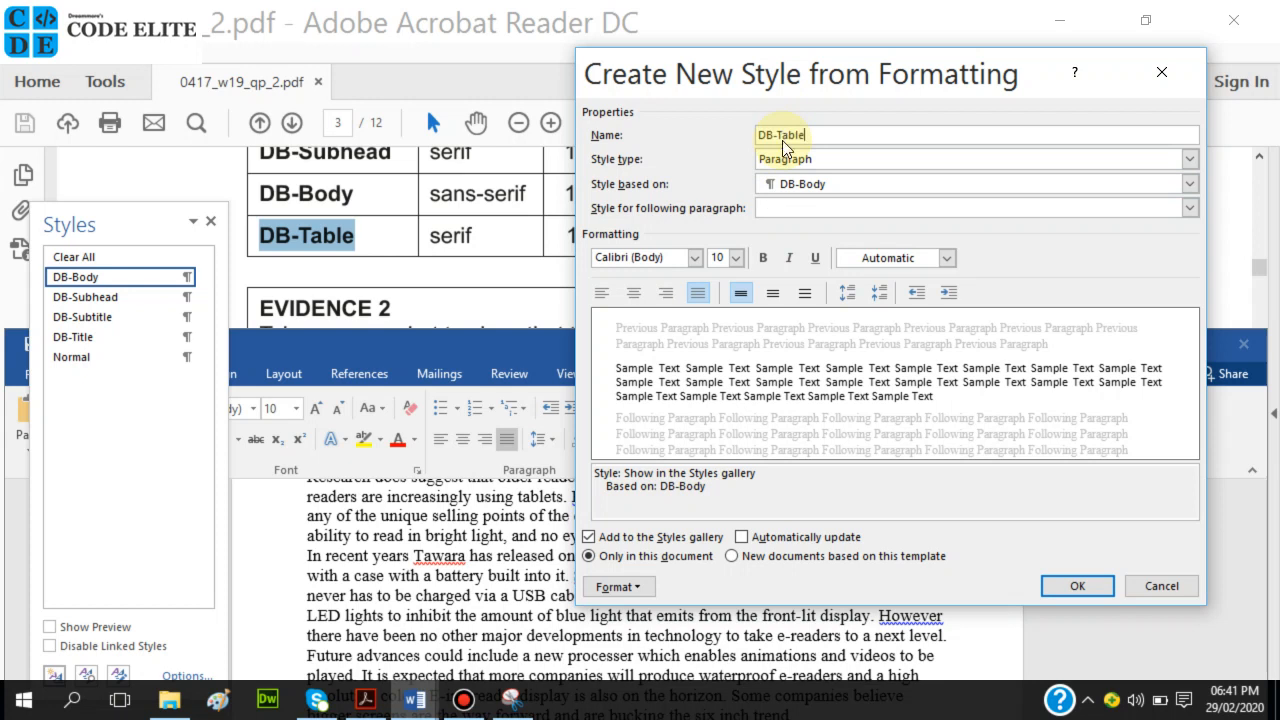
left_click_drag(862, 75, 869, 147)
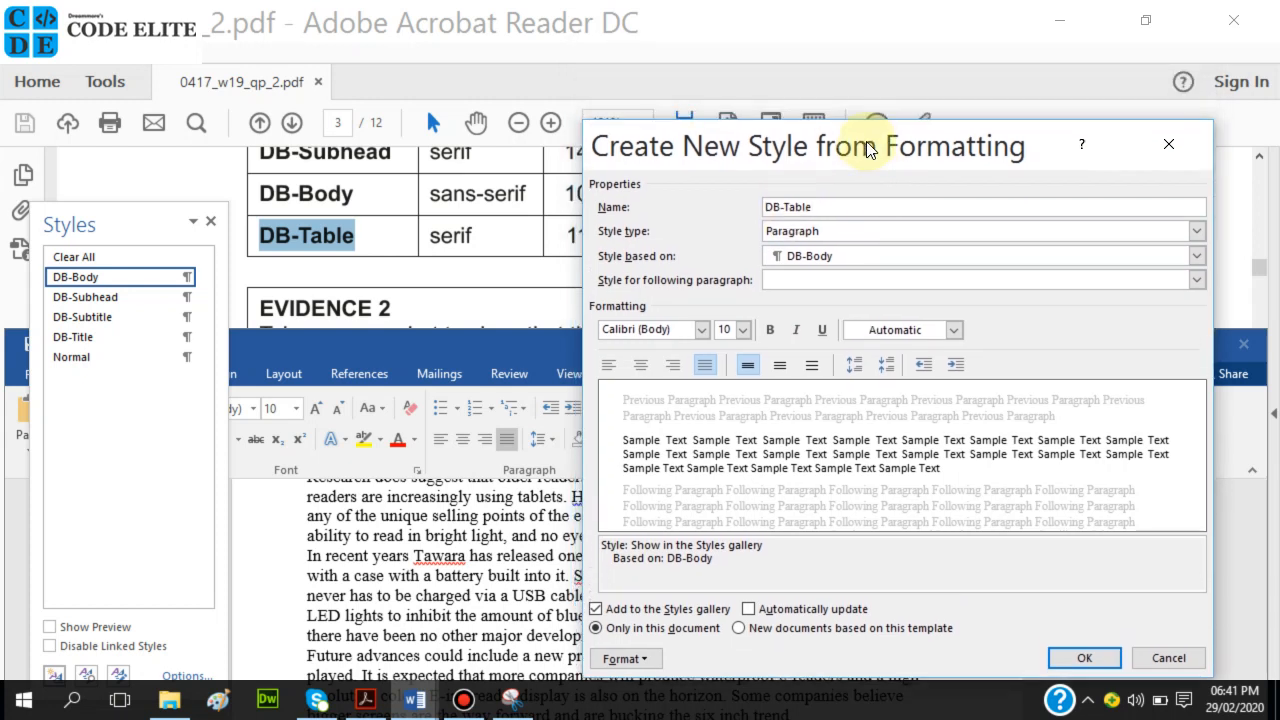
left_click(849, 257)
left_click(828, 352)
Set DB-Table to 11 pt italic, checking against the spec table.
left_click_drag(845, 150, 851, 113)
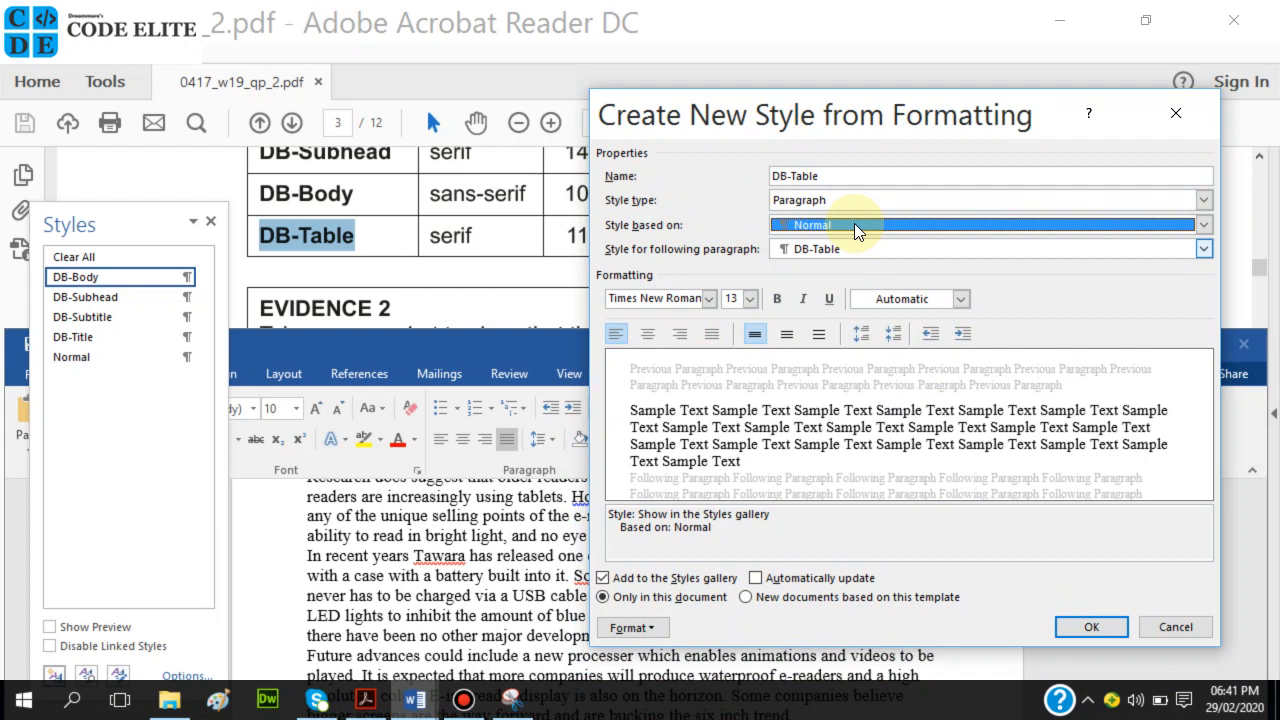
left_click_drag(866, 118, 862, 307)
left_click_drag(862, 172, 799, 161)
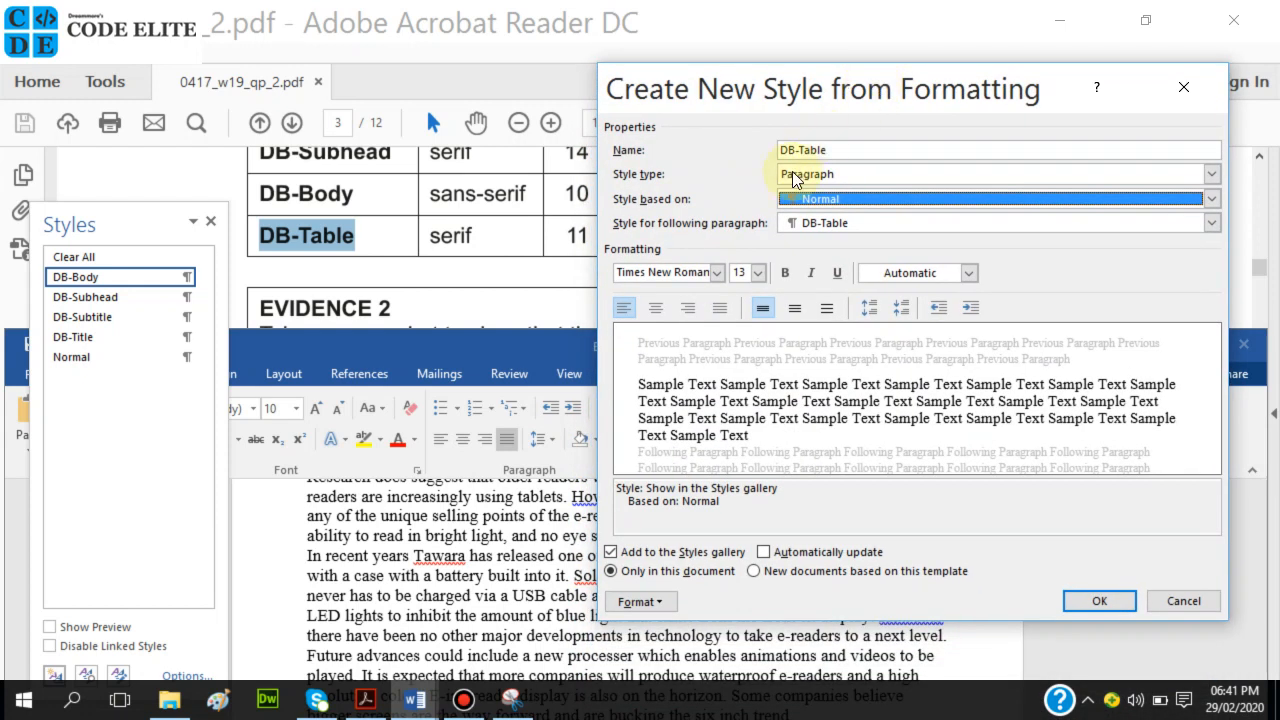
left_click(759, 272)
left_click(740, 331)
left_click_drag(874, 89, 848, 94)
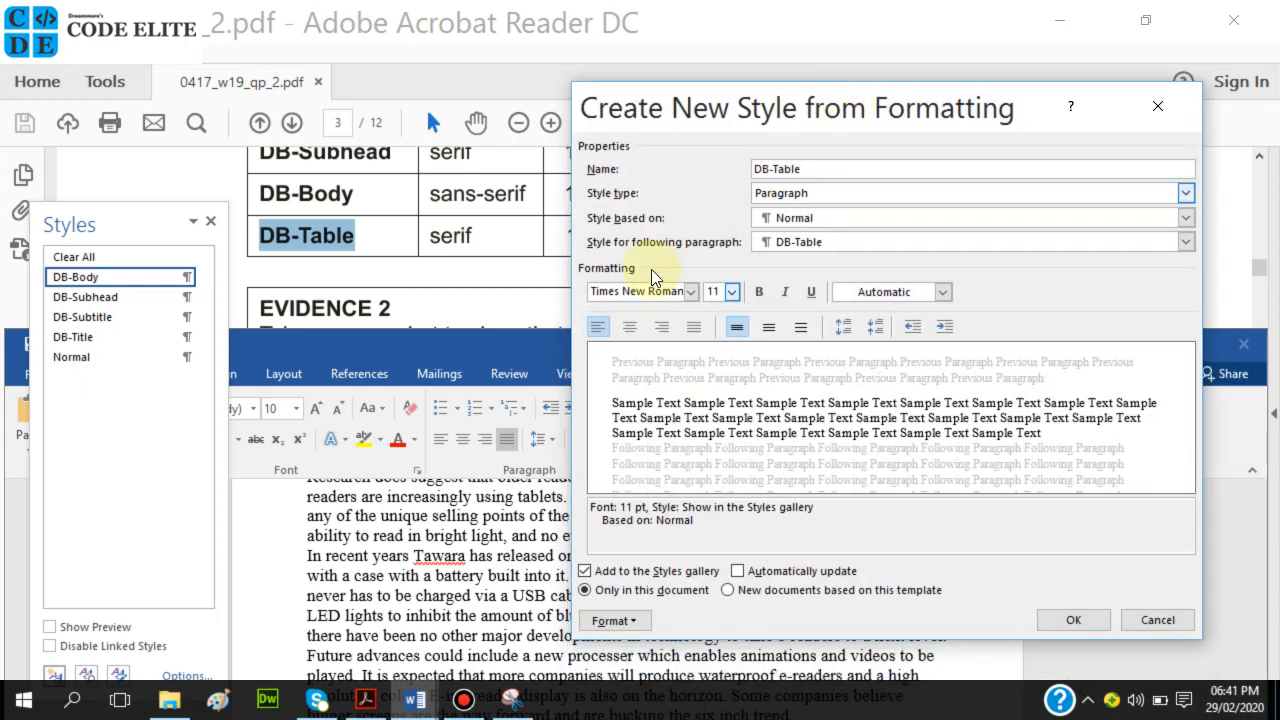
left_click_drag(803, 141, 783, 85)
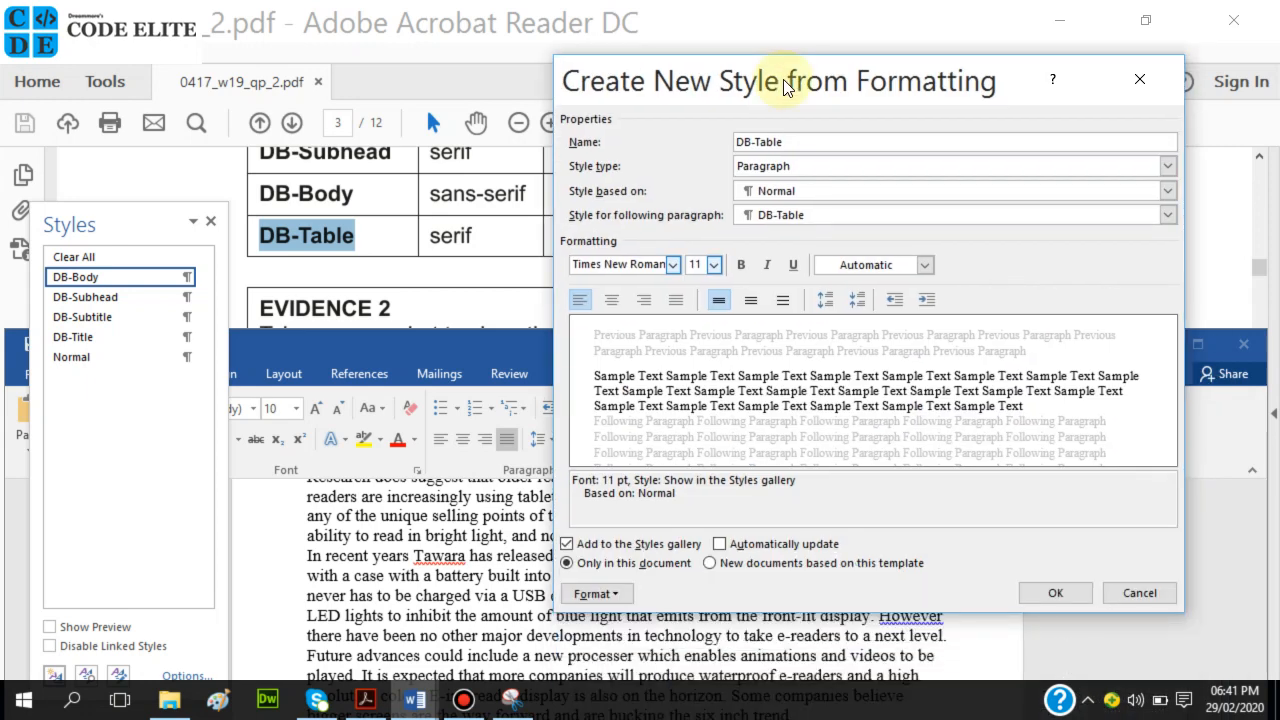
left_click(766, 264)
left_click_drag(883, 63, 870, 318)
left_click_drag(845, 137, 849, 109)
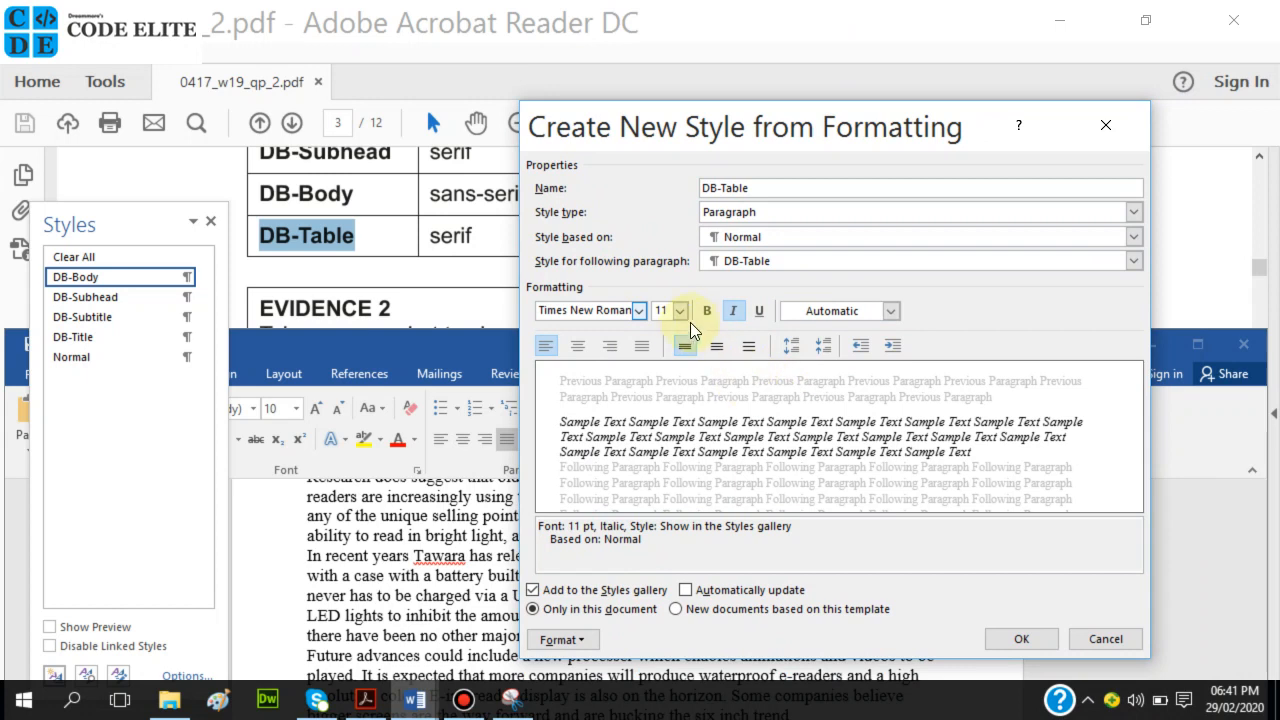
left_click_drag(850, 126, 852, 62)
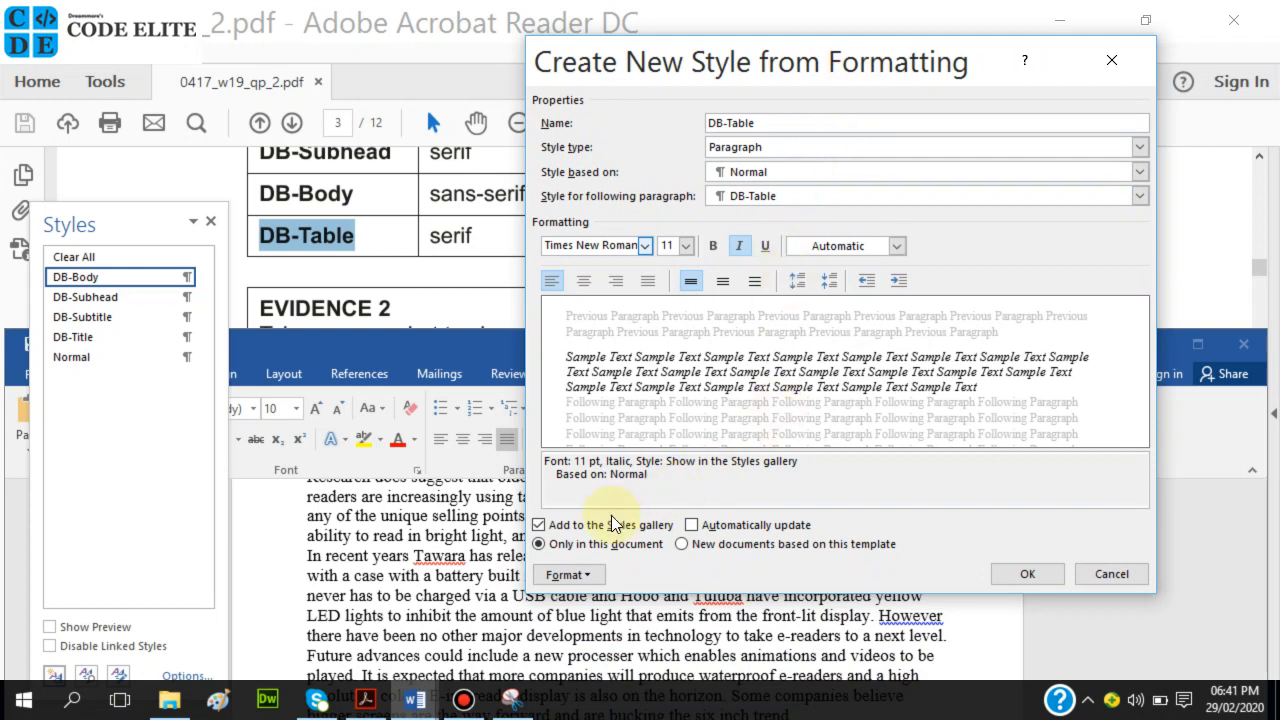
Make DB-Table left-aligned, single-spaced with 0 pt before and after, and save it.
left_click(565, 575)
left_click(596, 395)
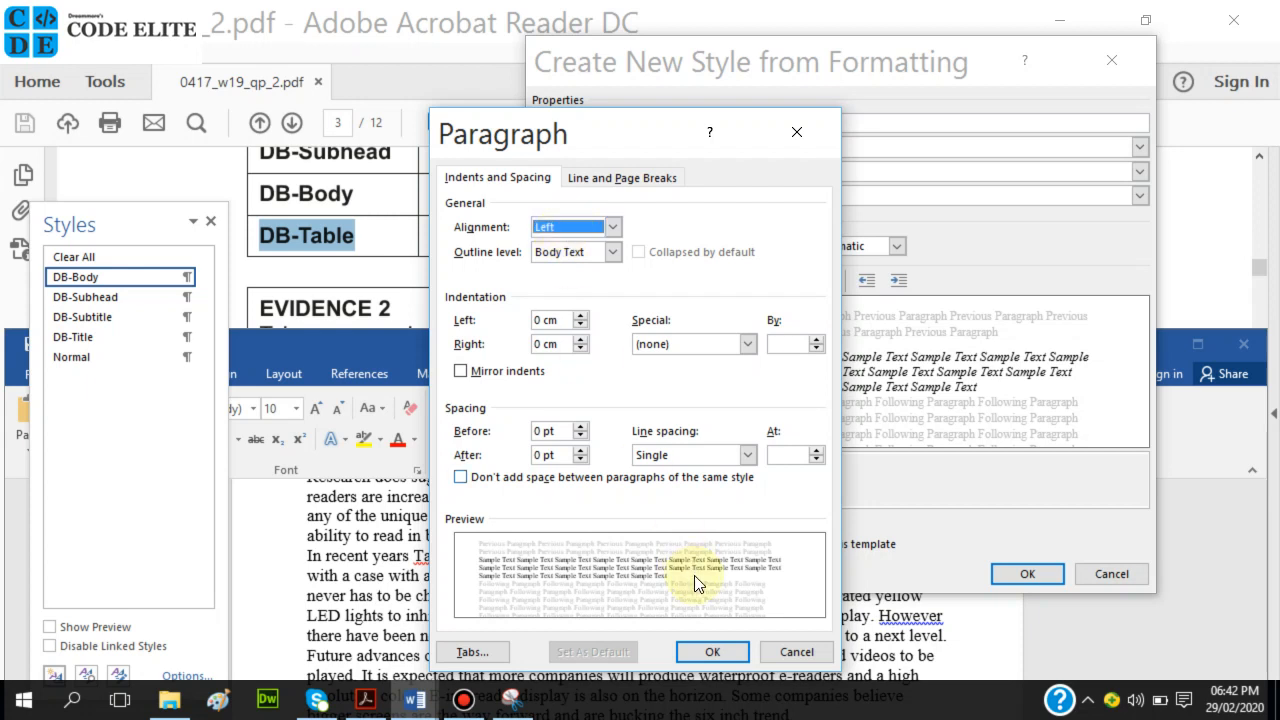
left_click(697, 651)
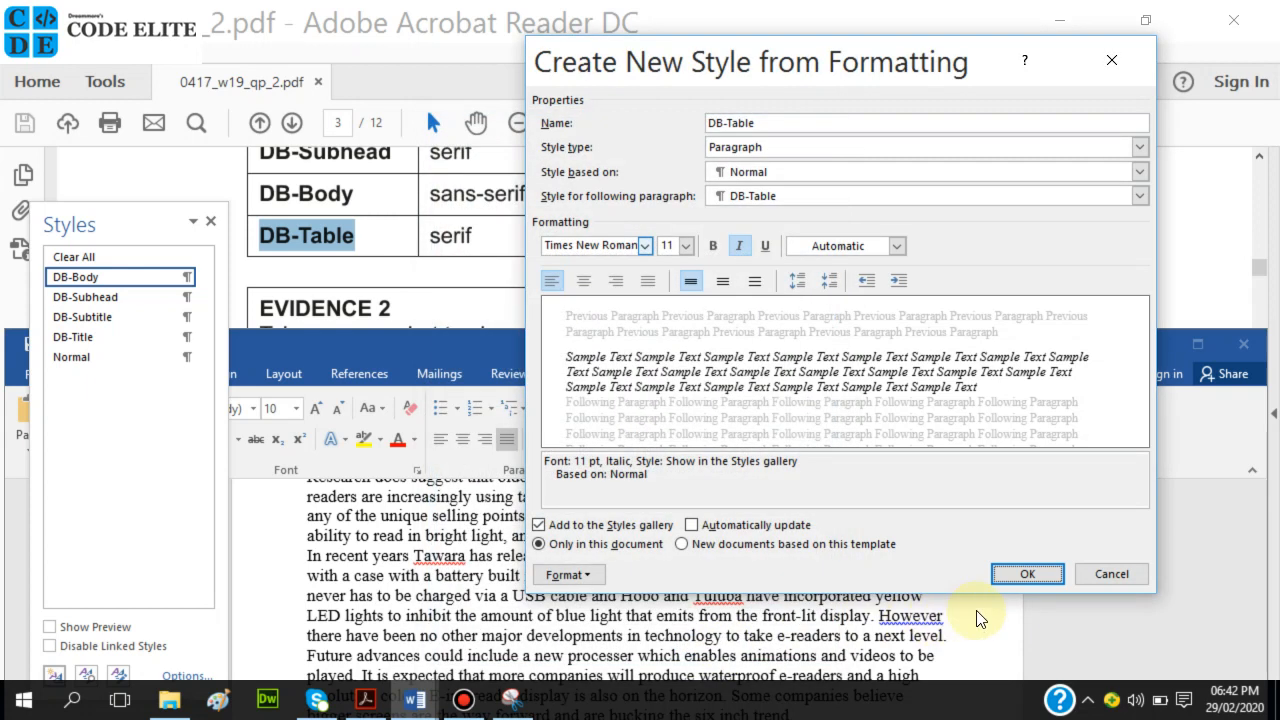
left_click(1006, 575)
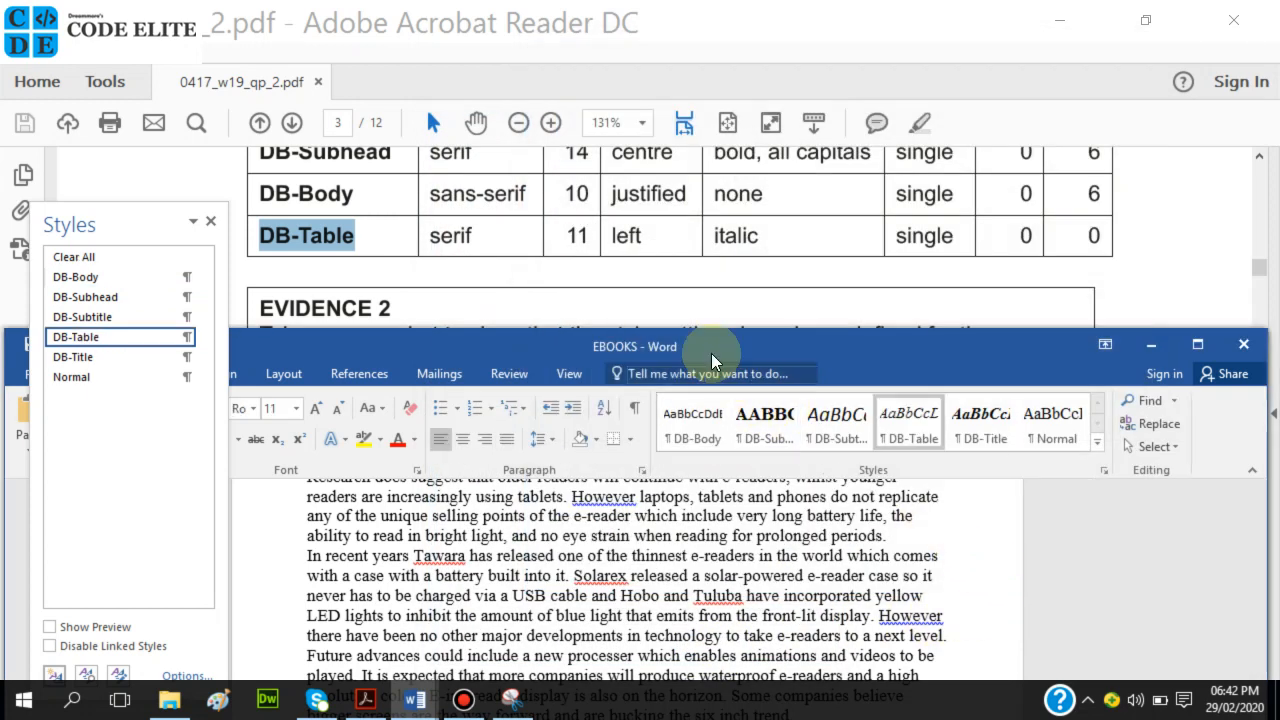
Scroll the exam paper to the EVIDENCE 2 box and highlight the word 'default'.
scroll(632, 262, "down", 1)
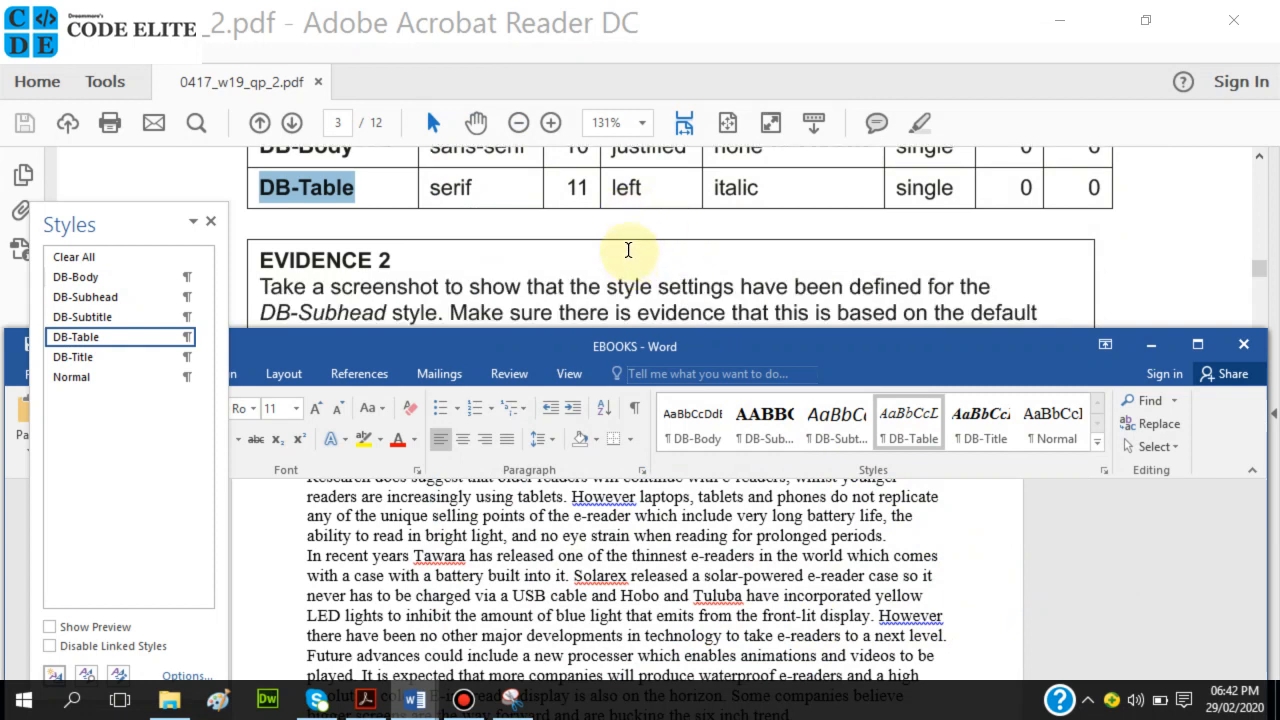
scroll(628, 250, "down", 1)
left_click_drag(1000, 264, 1012, 264)
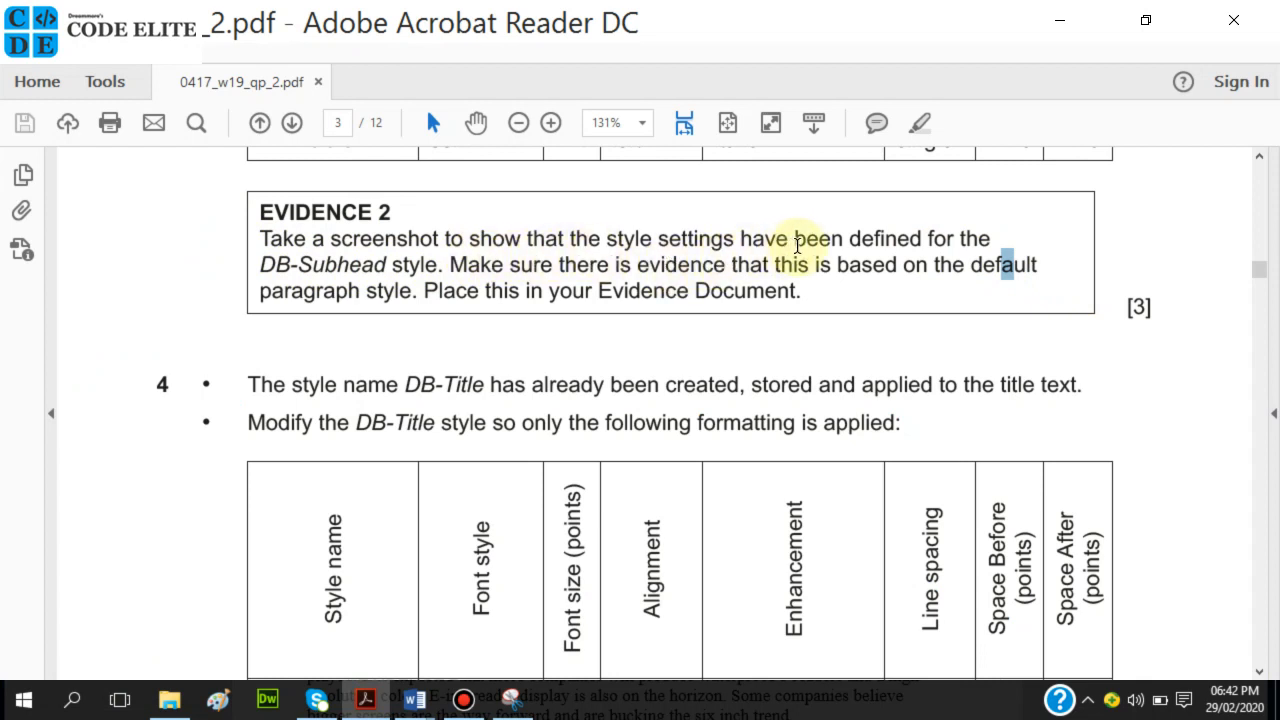
left_click(629, 290)
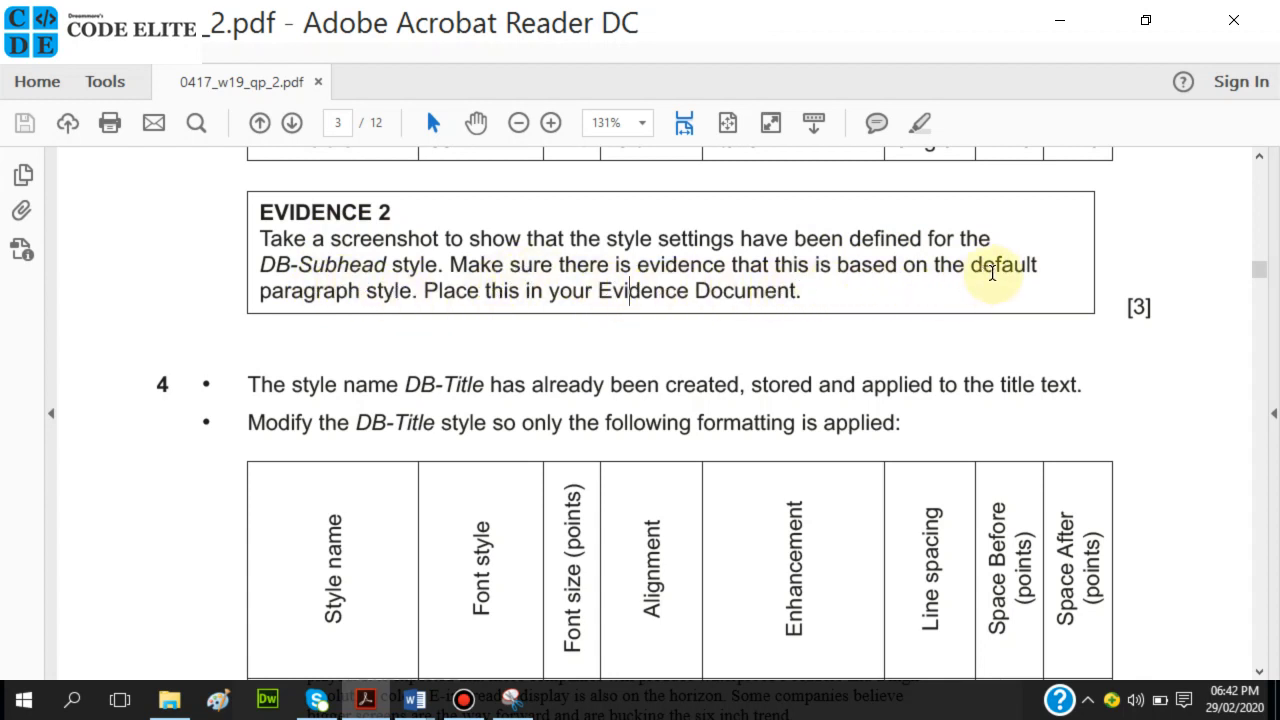
left_click_drag(984, 264, 1039, 265)
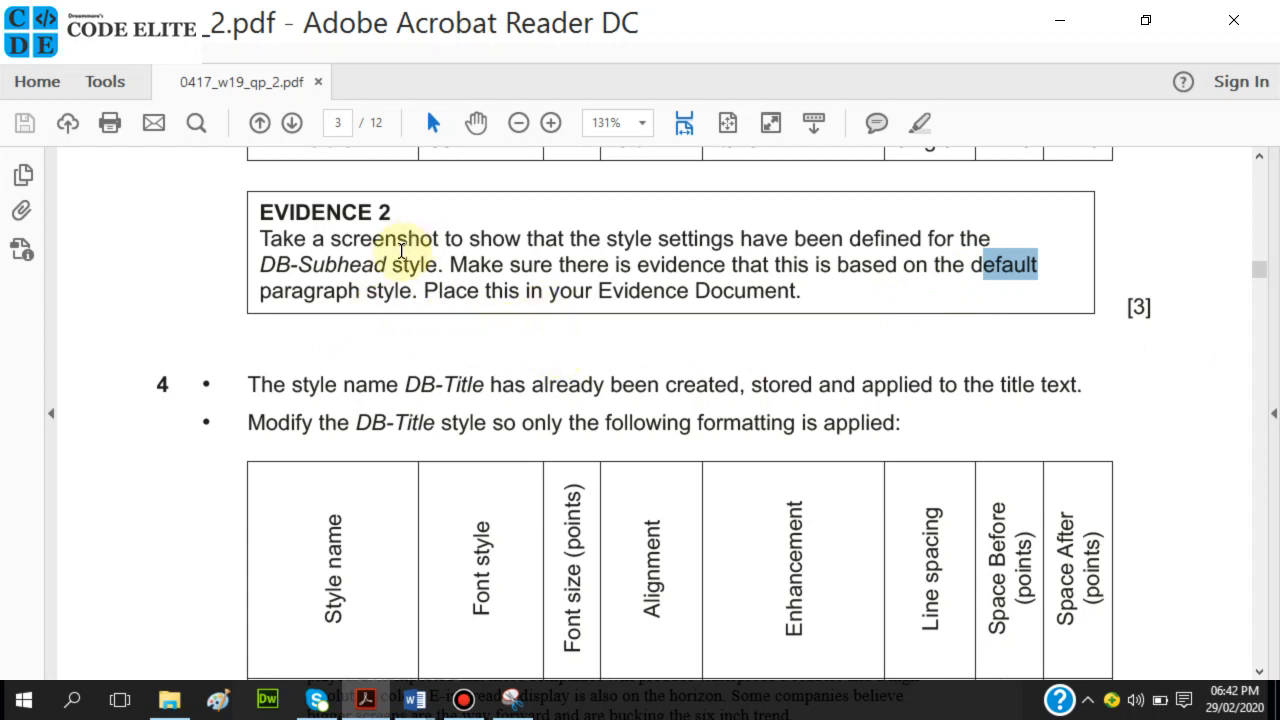
left_click(460, 706)
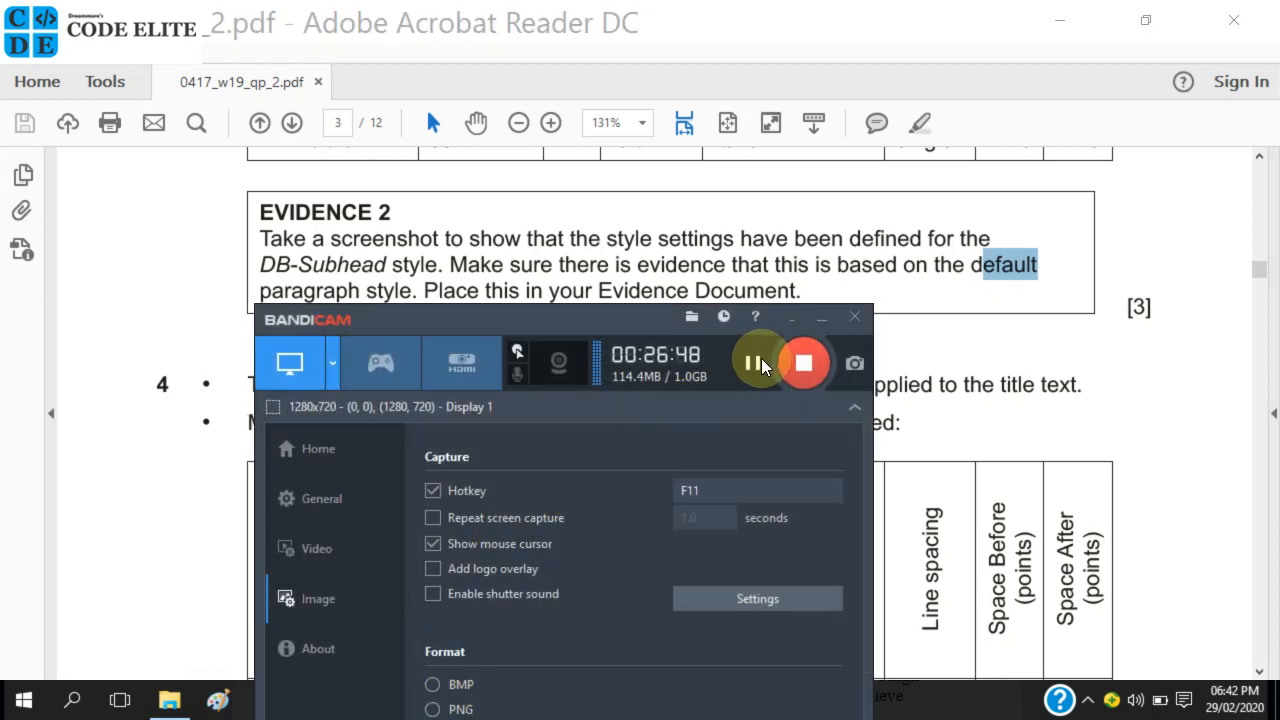
left_click(760, 364)
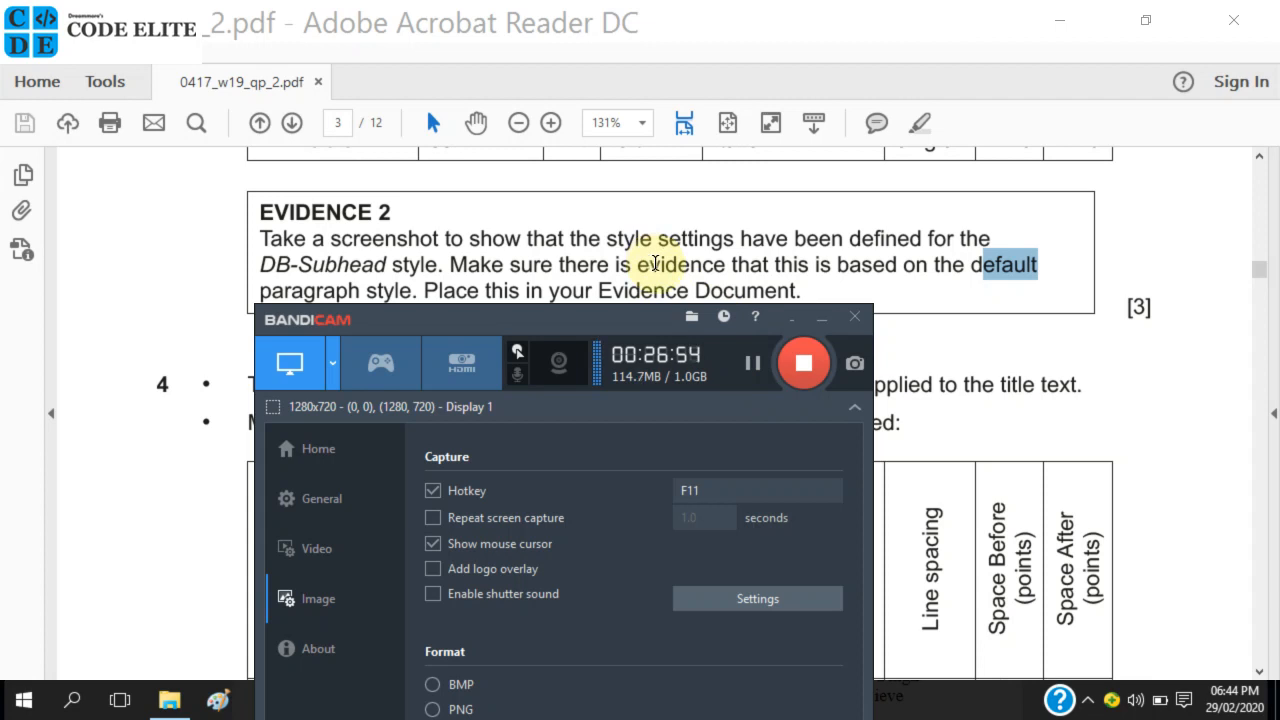
left_click(660, 263)
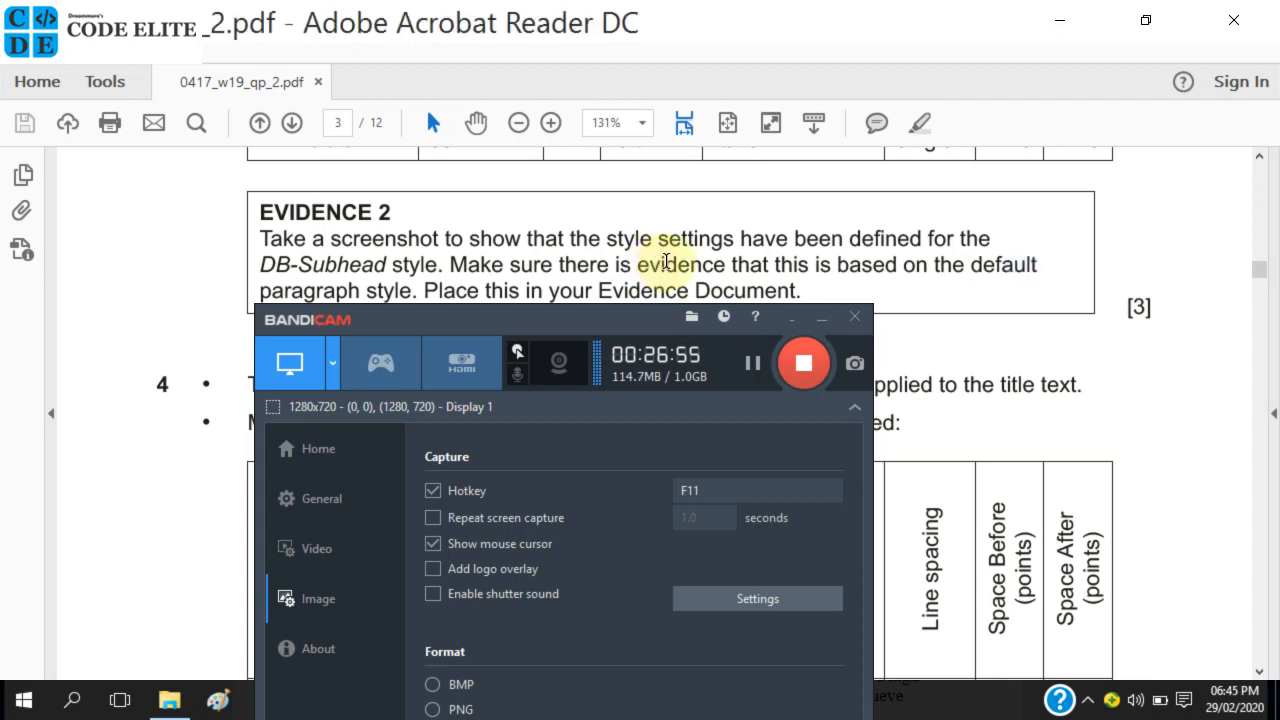
left_click(814, 321)
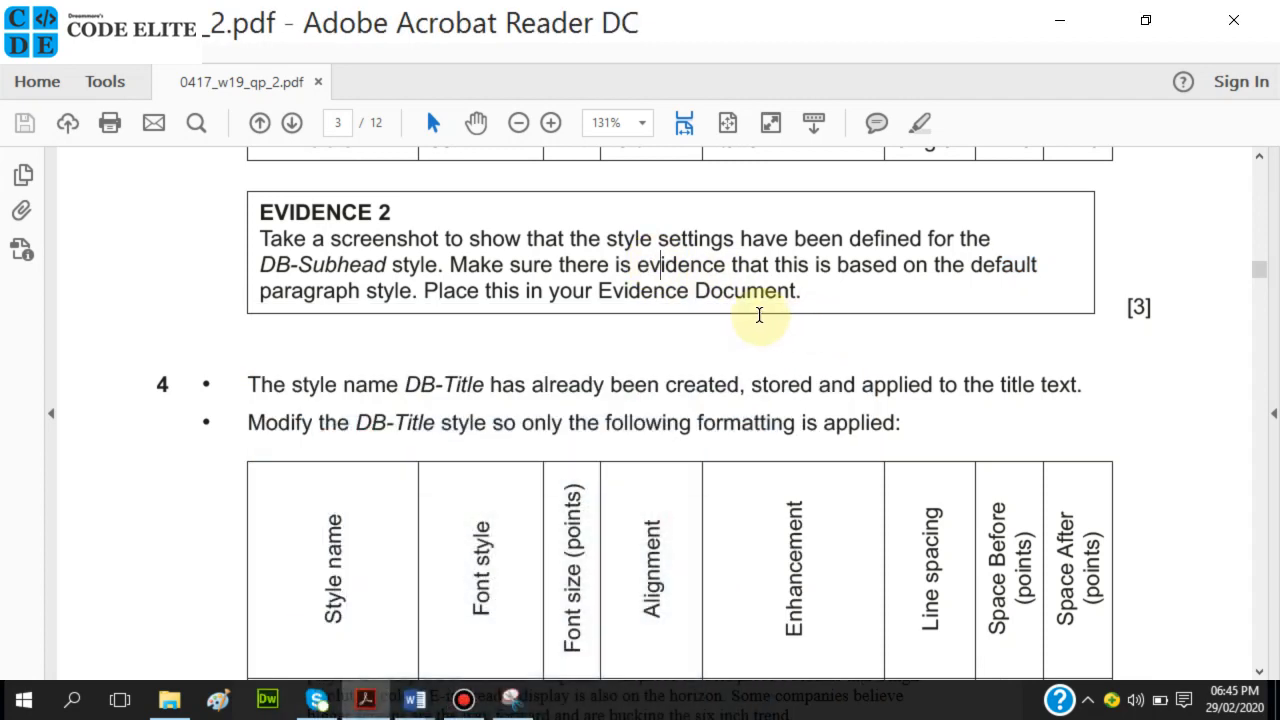
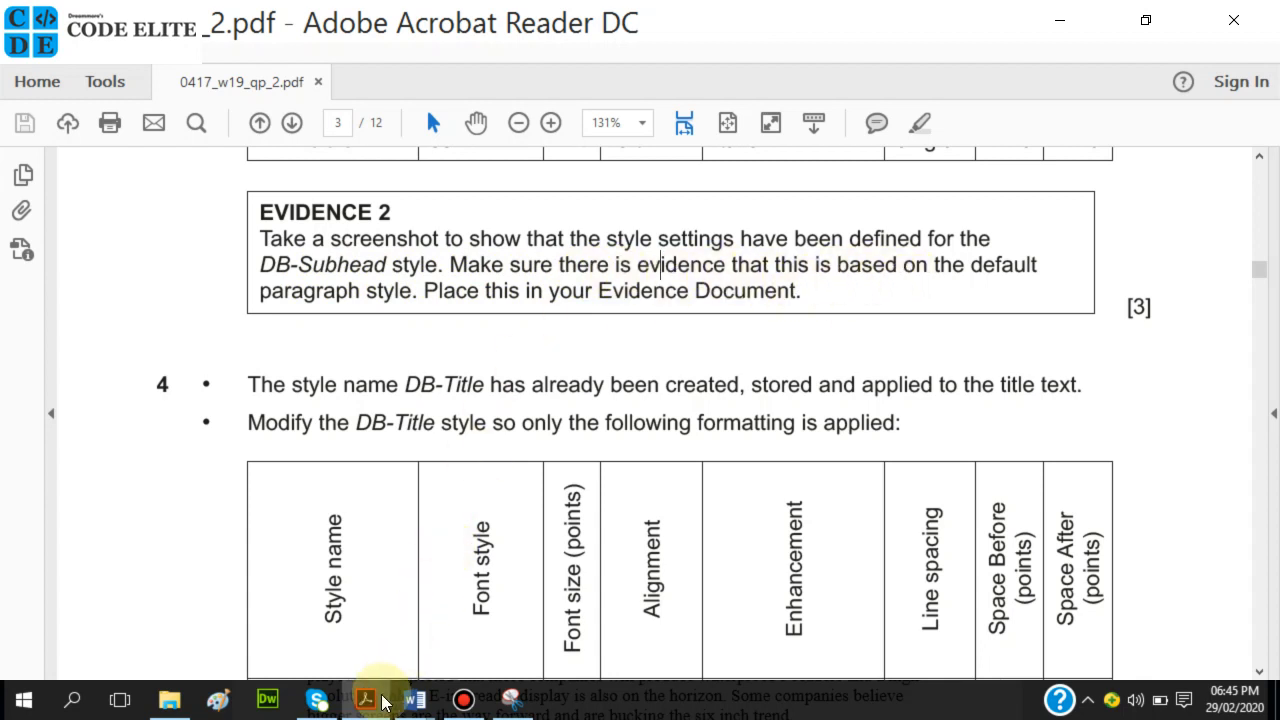
In the EBOOKS document, open Modify Style for DB-Subhead and move the dialog right.
mouse_move(418, 698)
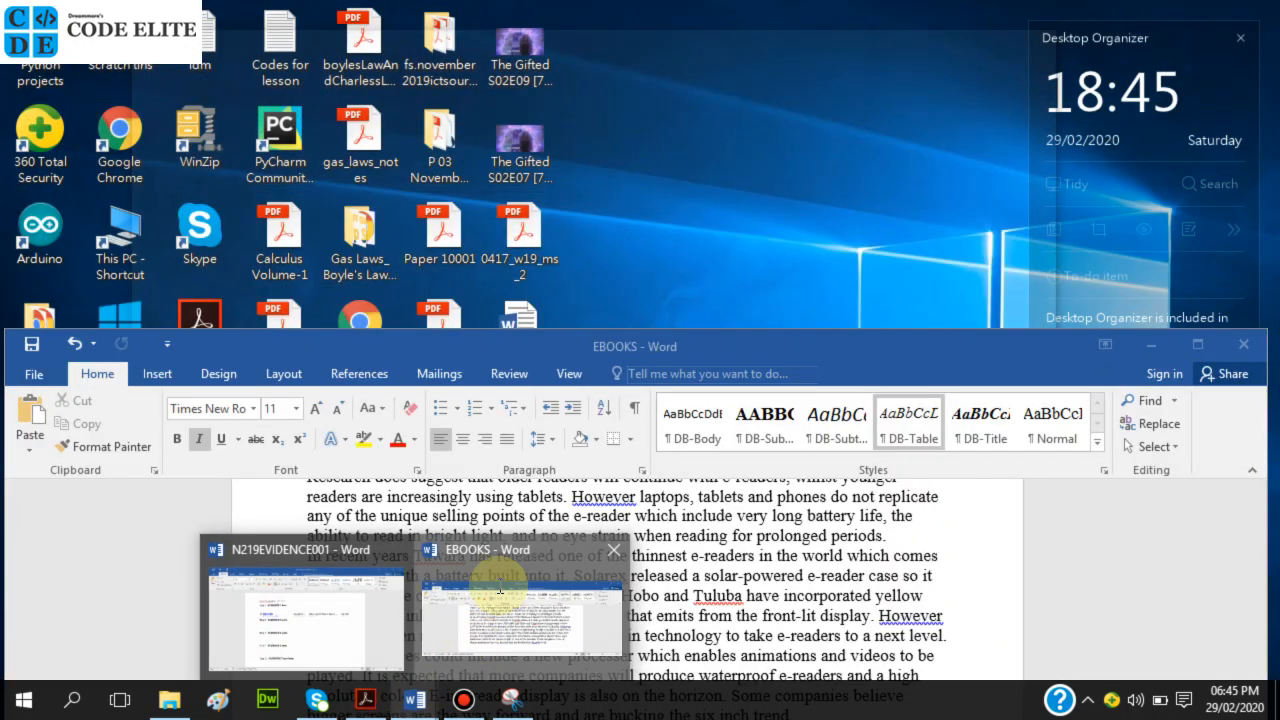
left_click(468, 634)
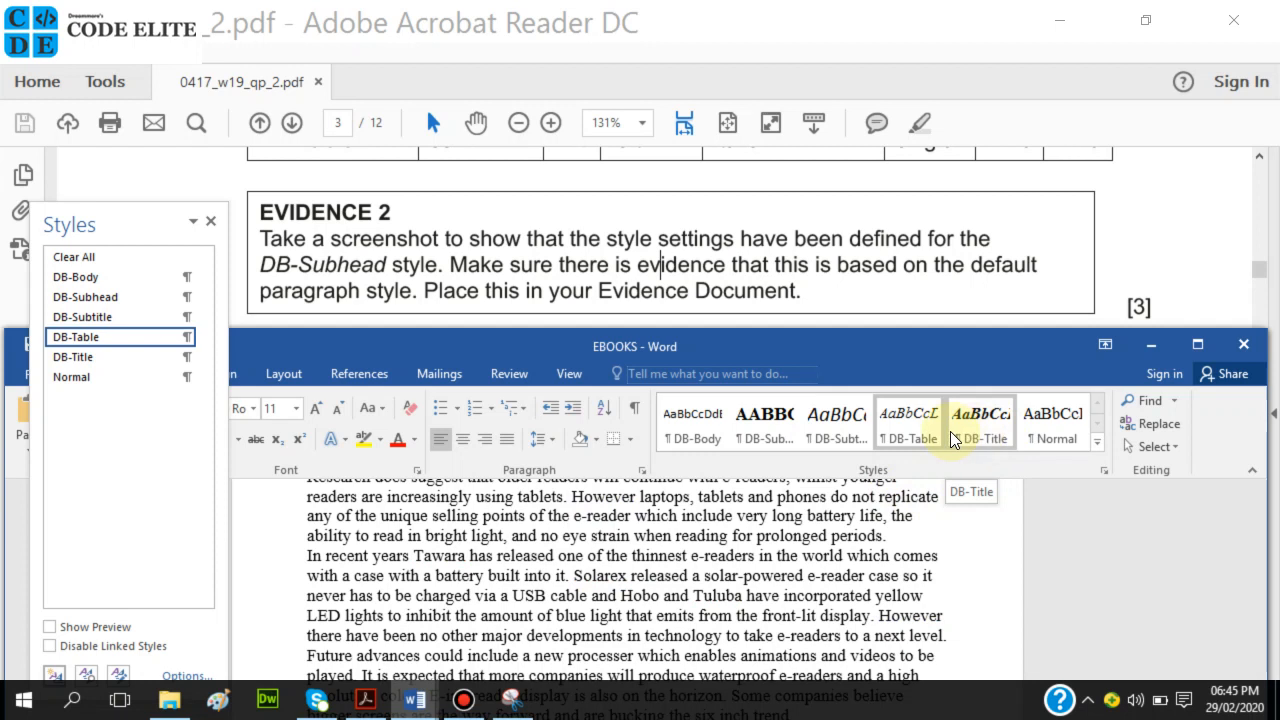
right_click(773, 422)
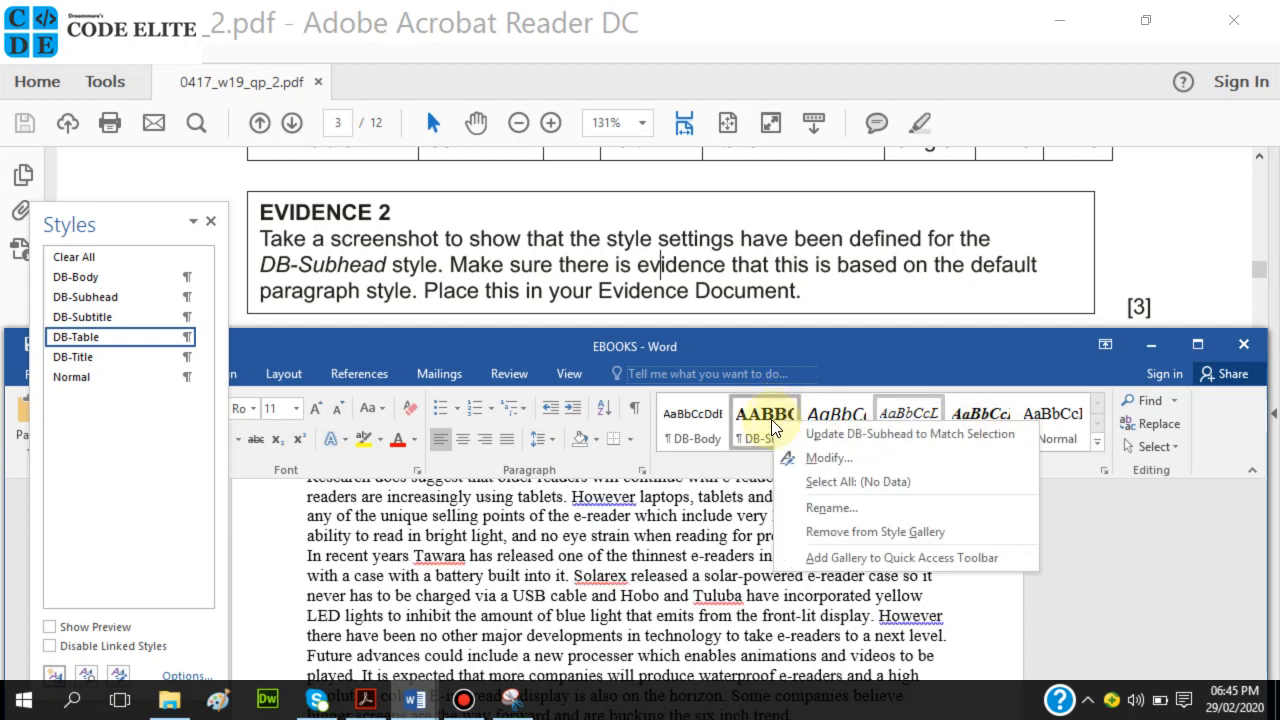
left_click(815, 457)
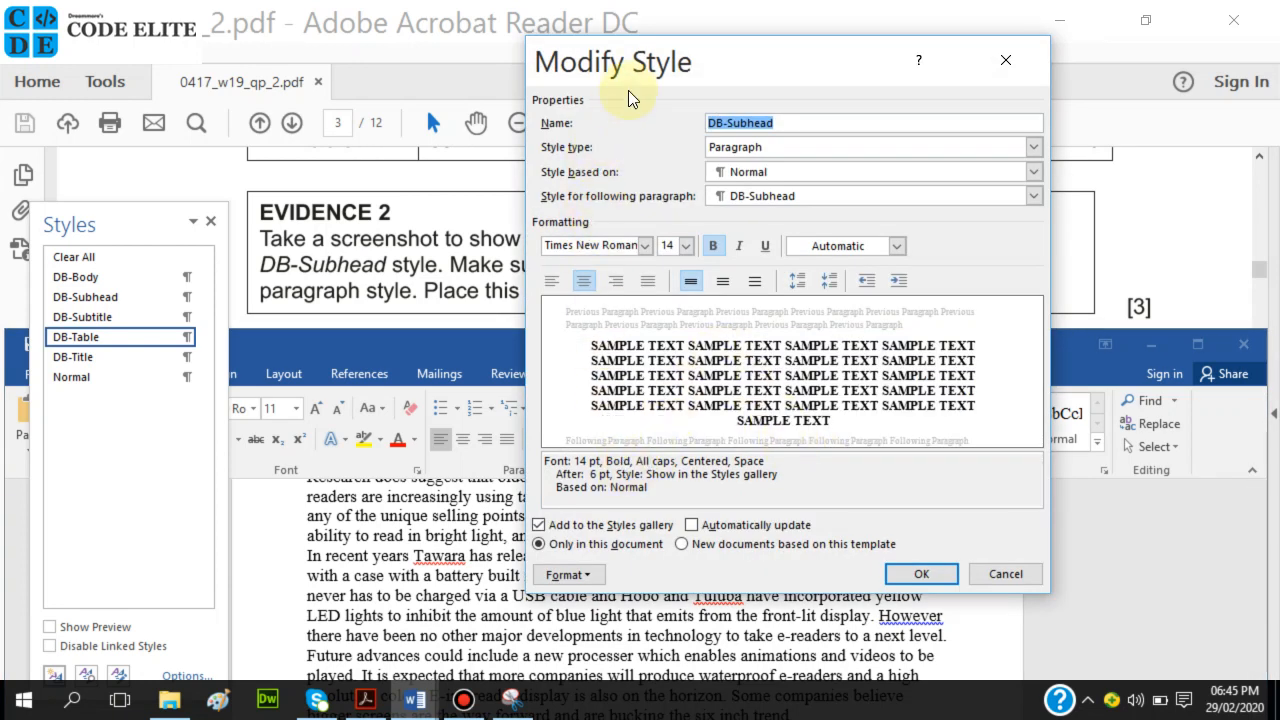
left_click_drag(637, 70, 769, 71)
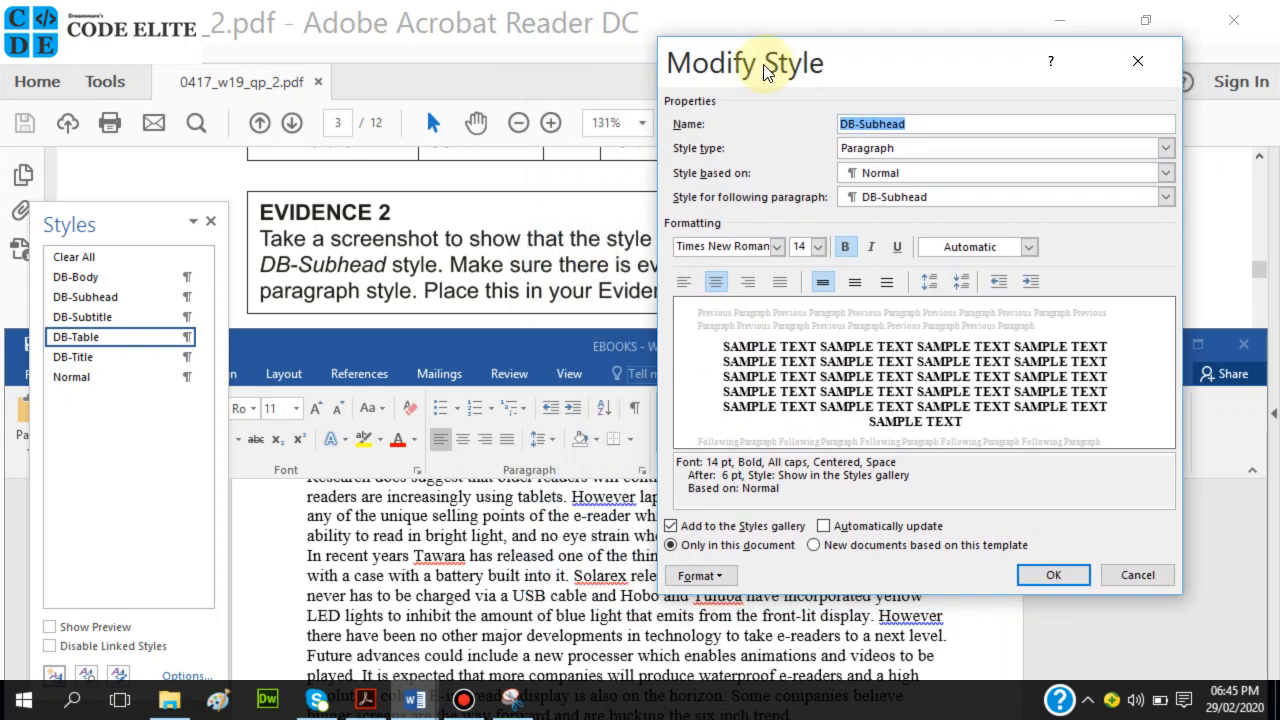
Show DB-Subhead's paragraph settings (centred, 0 pt before, 6 pt after, single) beside it, ready for Snipping Tool.
left_click(708, 568)
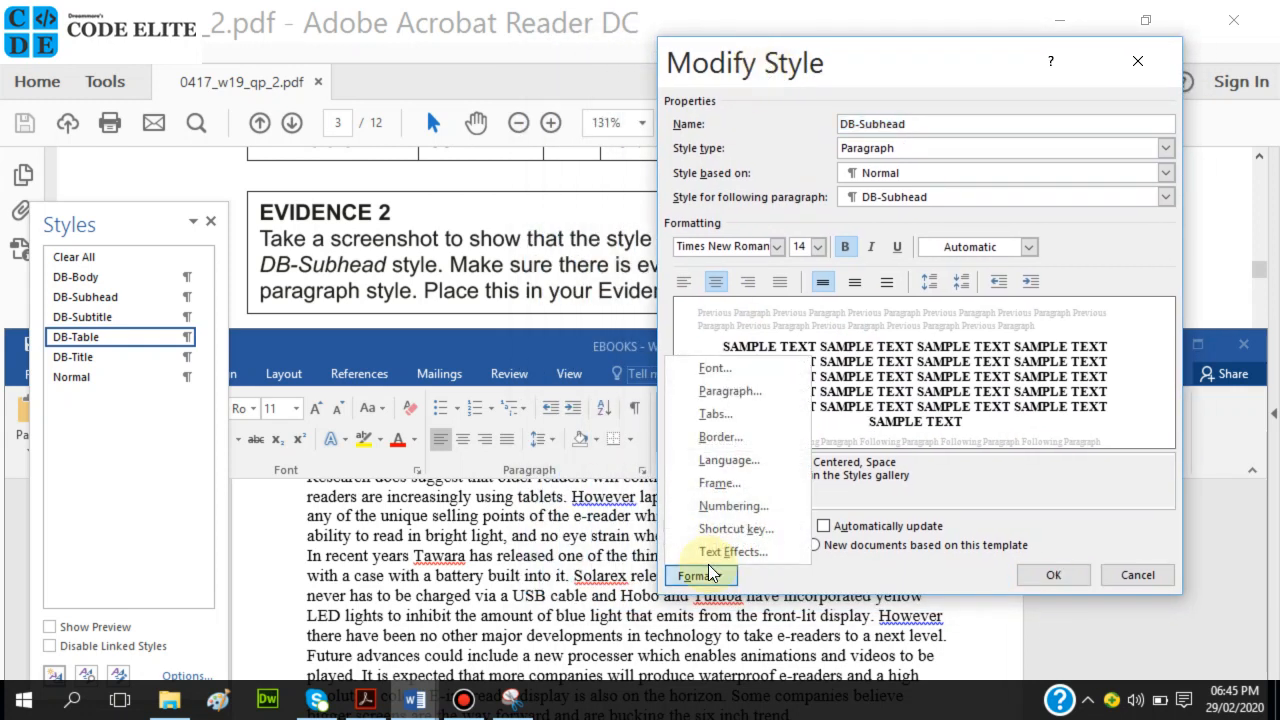
left_click(709, 390)
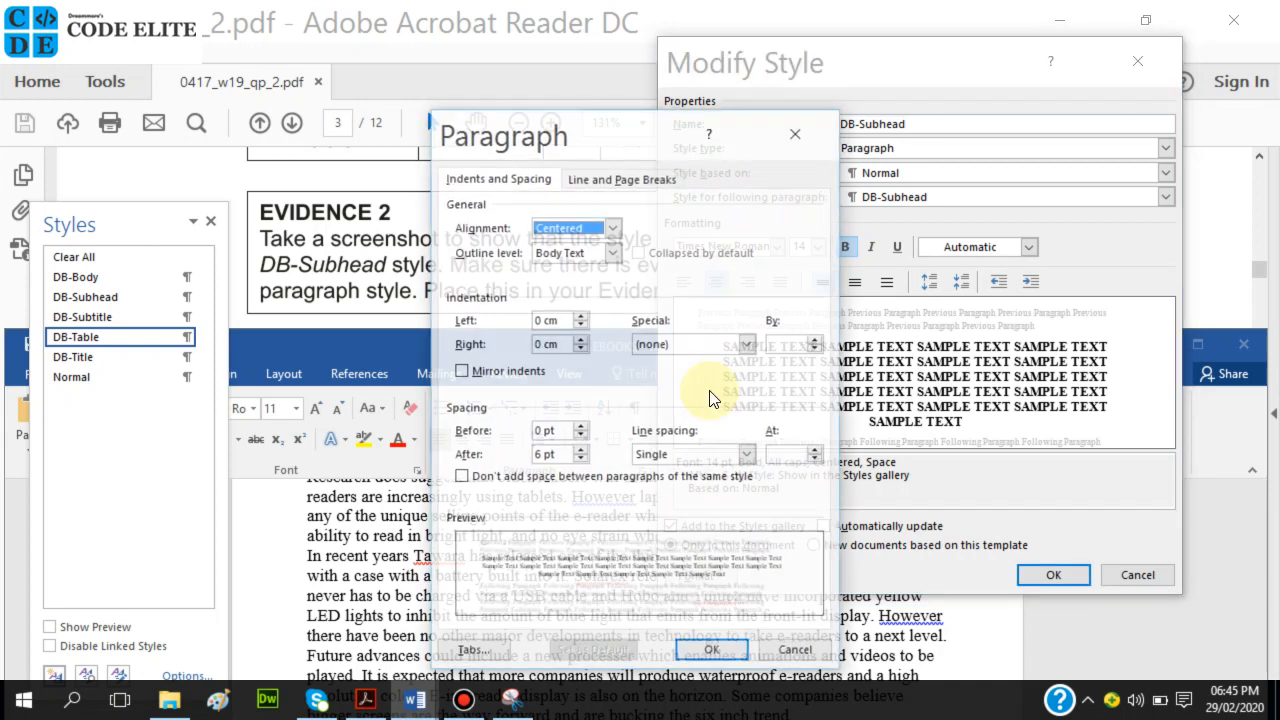
left_click_drag(642, 145, 457, 40)
left_click_drag(437, 52, 458, 62)
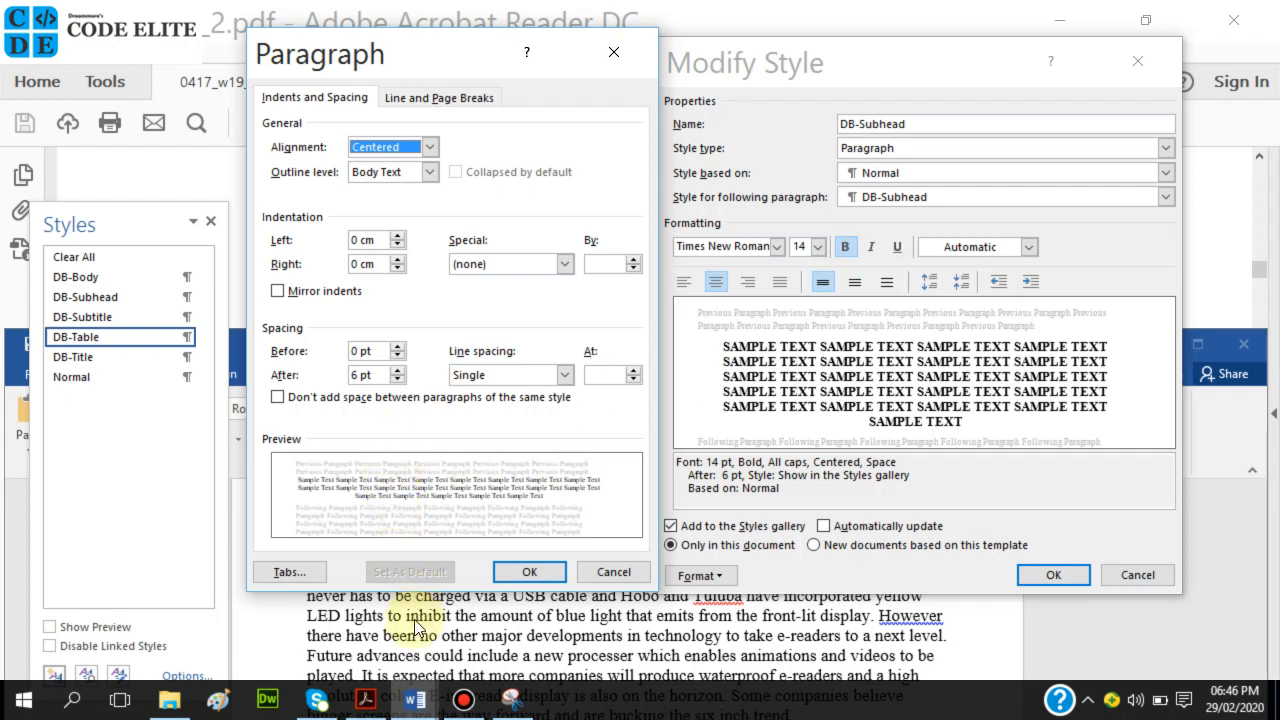
left_click(507, 707)
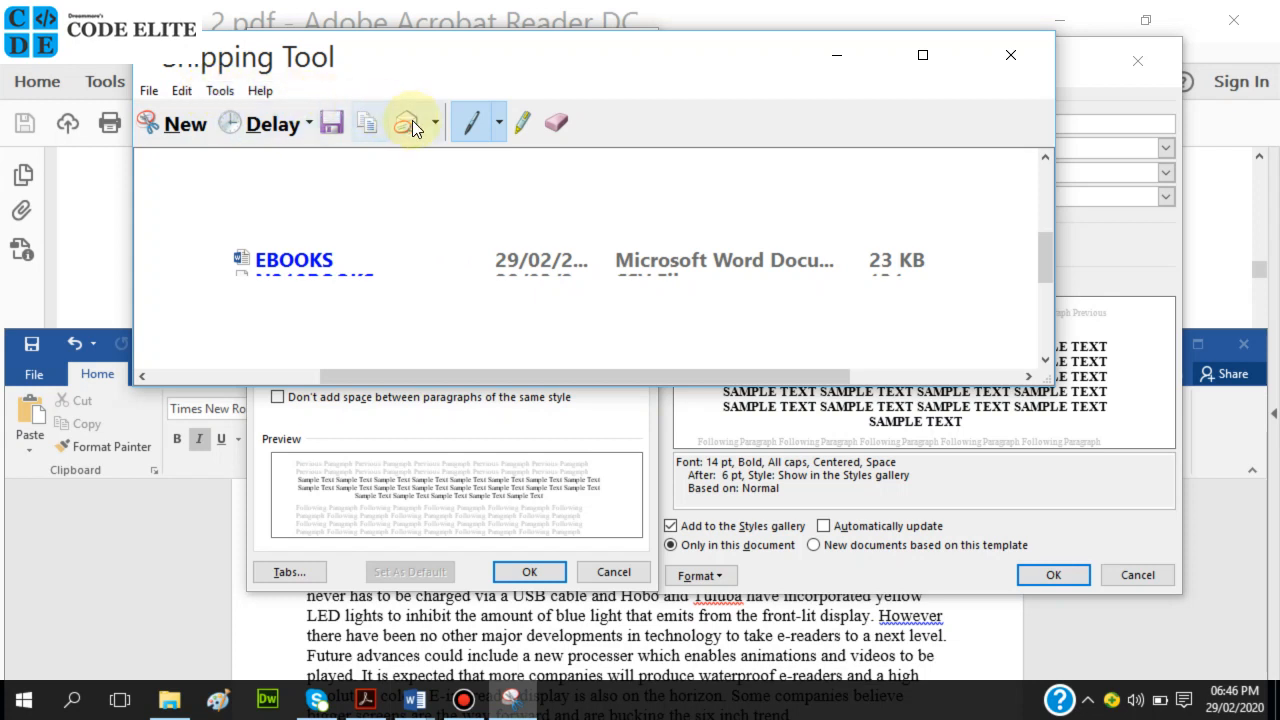
Snip the DB-Subhead paragraph and style dialogs together, then close both with OK.
left_click(189, 128)
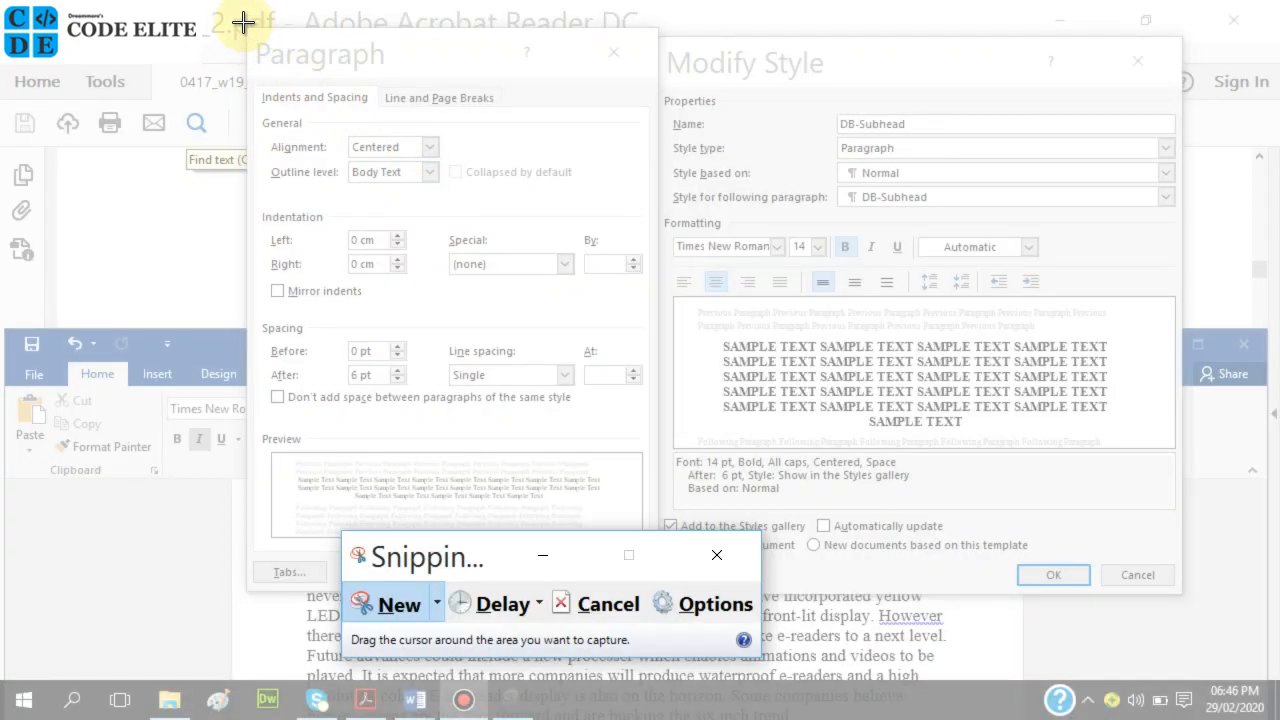
left_click_drag(242, 24, 1193, 600)
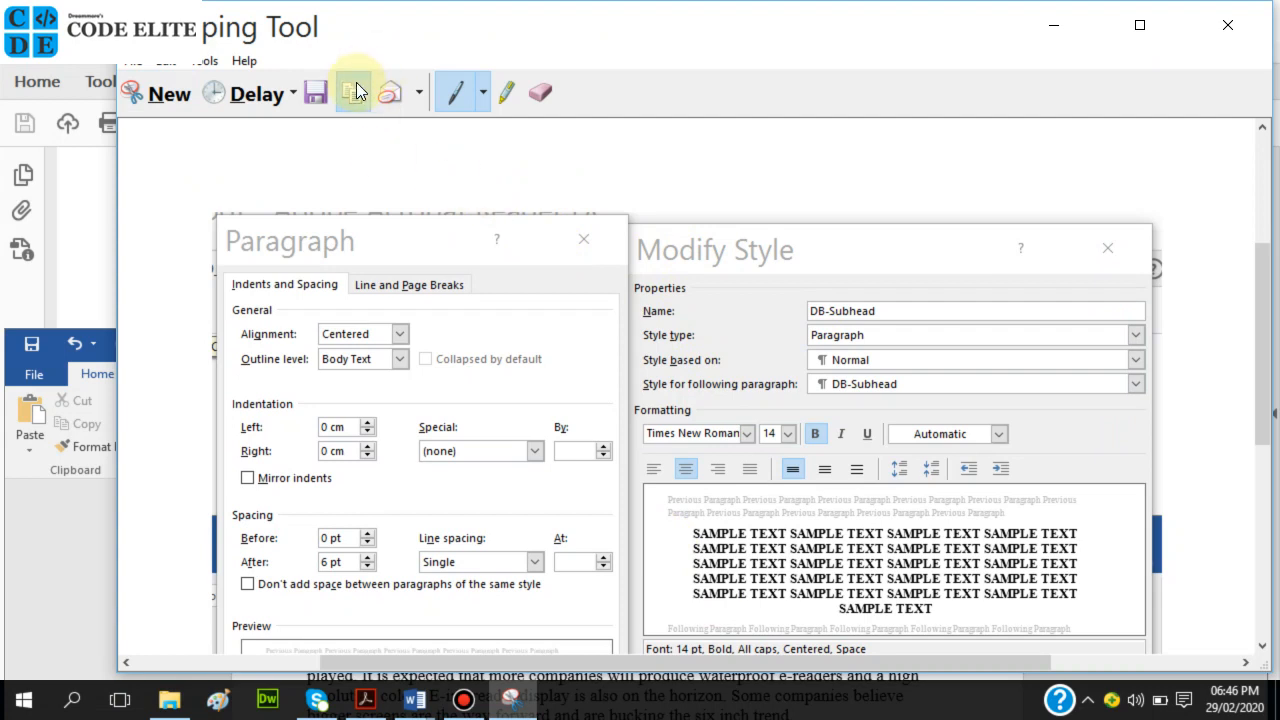
mouse_move(420, 705)
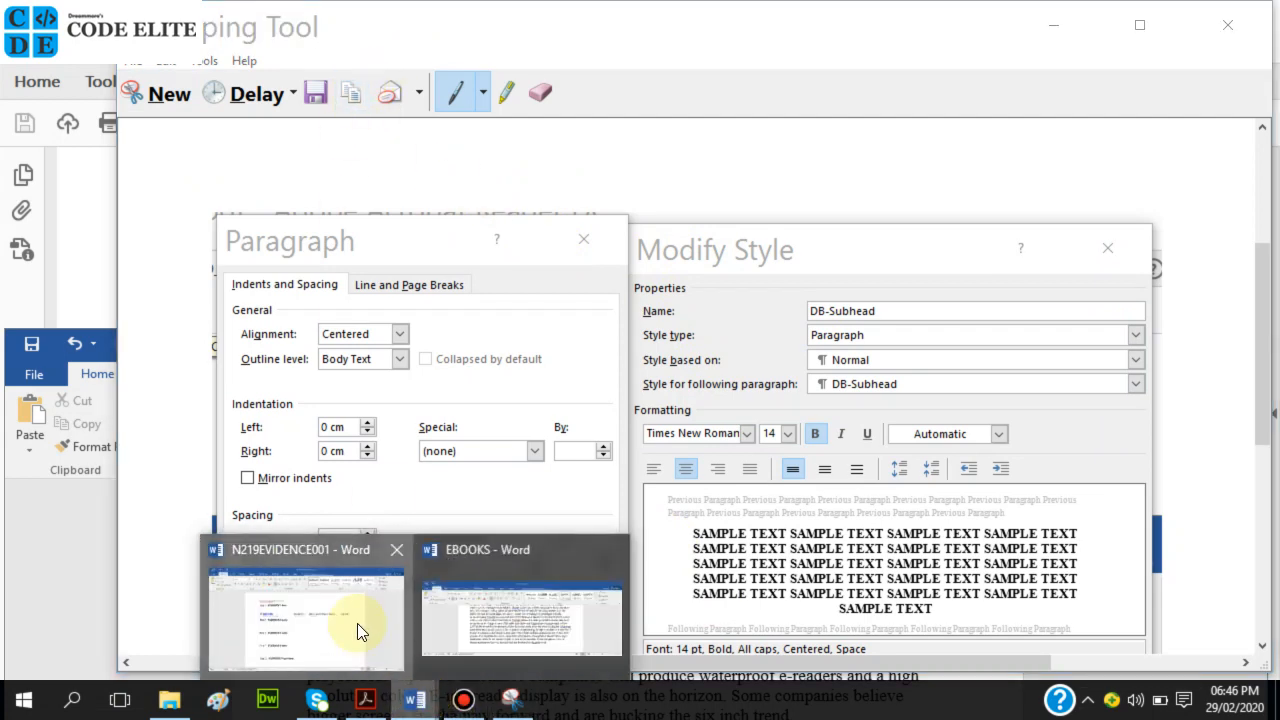
left_click(357, 623)
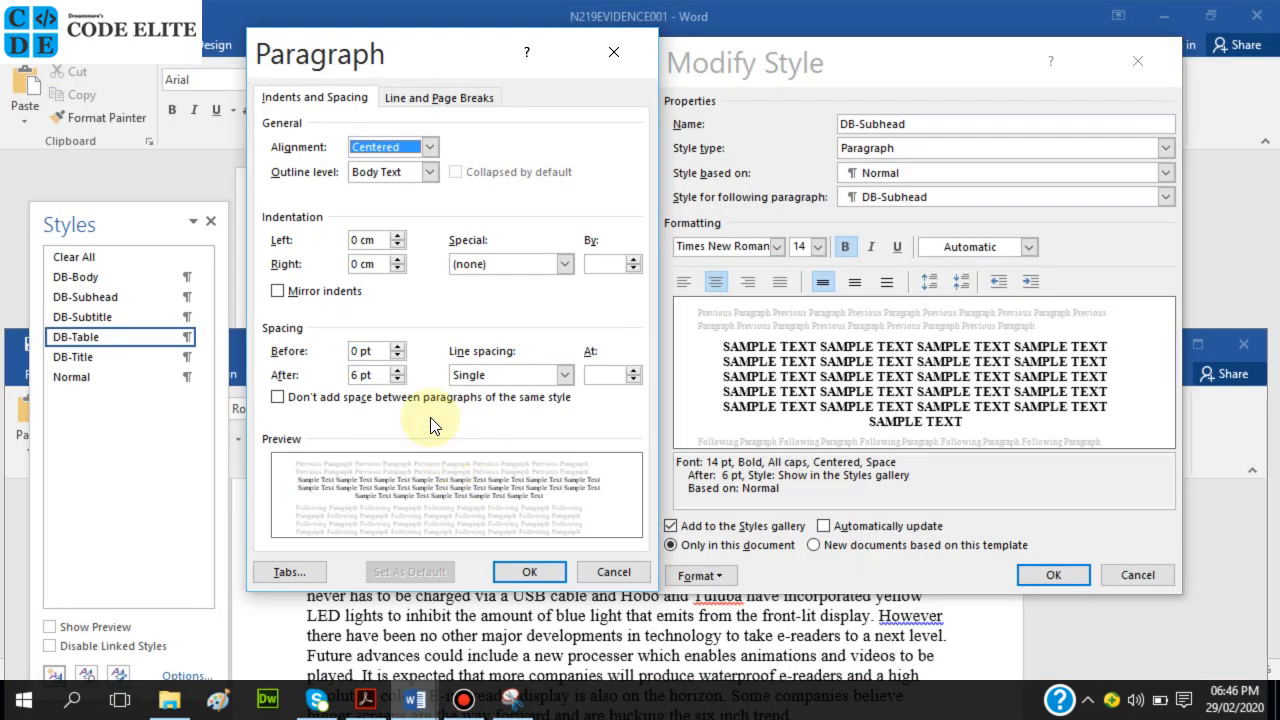
left_click(530, 572)
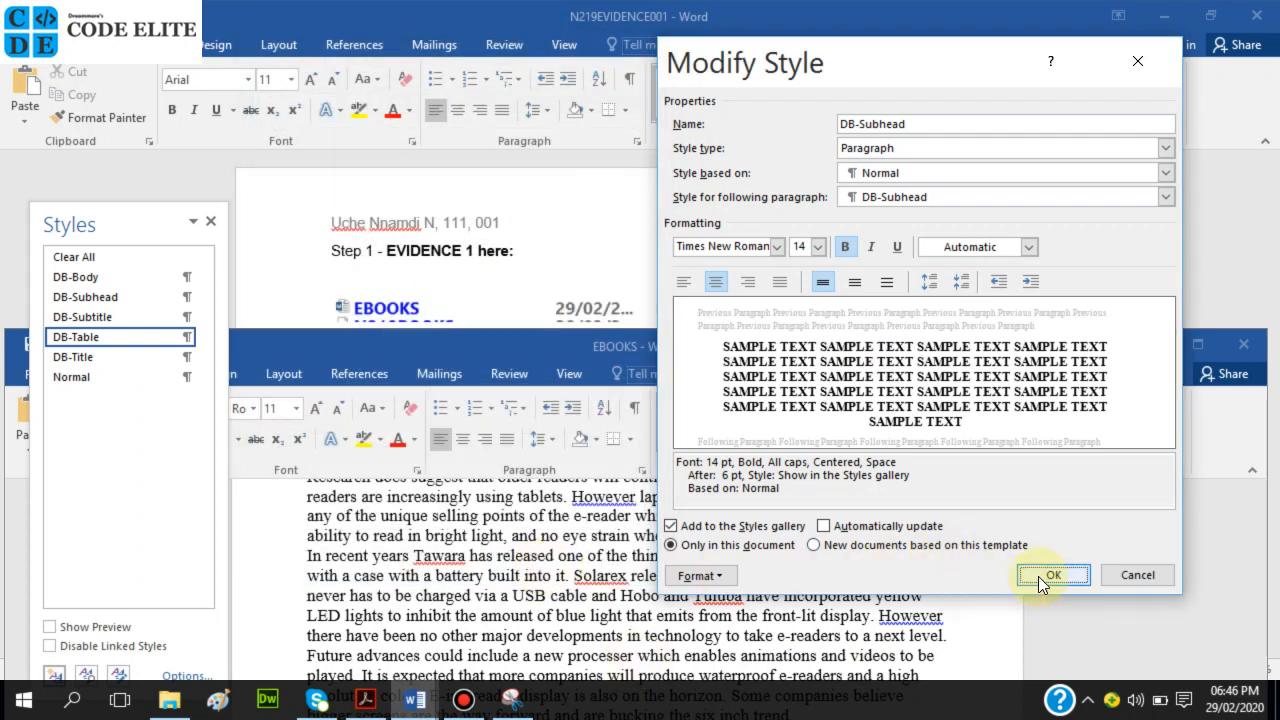
mouse_move(415, 700)
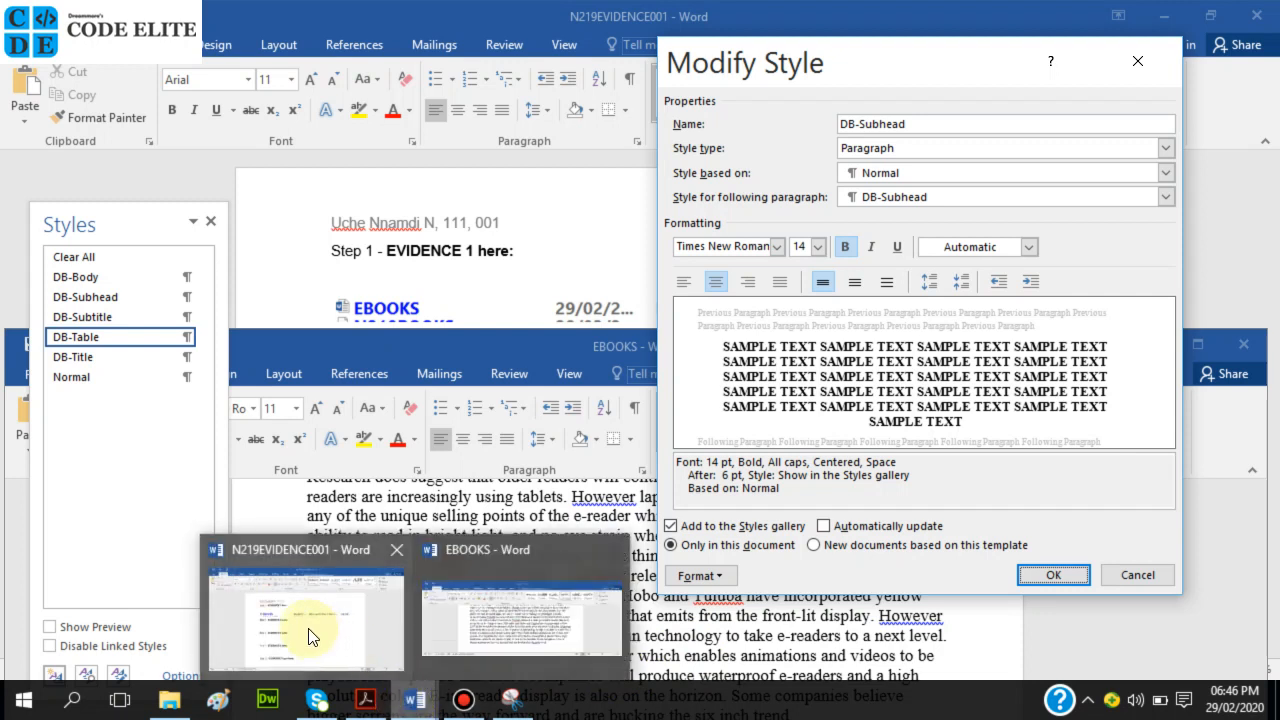
left_click(1053, 575)
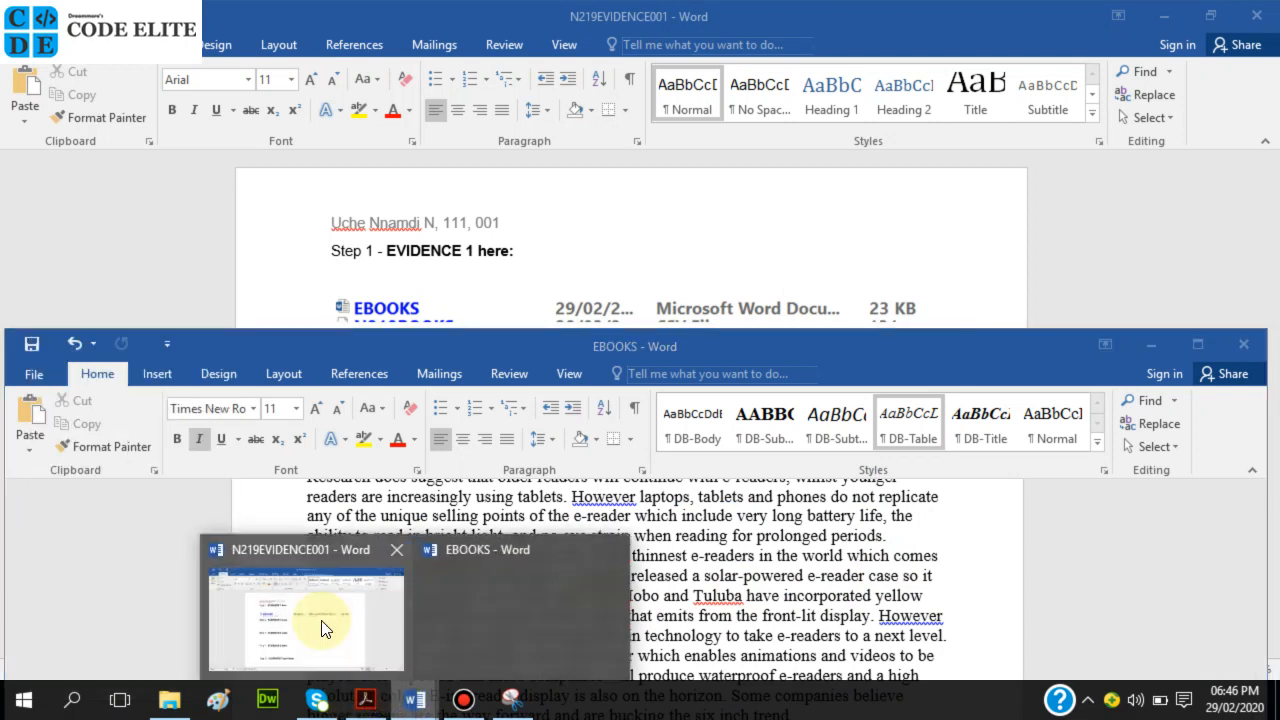
Paste the capture under Step 3 – EVIDENCE 2 in N219EVIDENCE001, then return to EBOOKS.
left_click(325, 570)
left_click(433, 389)
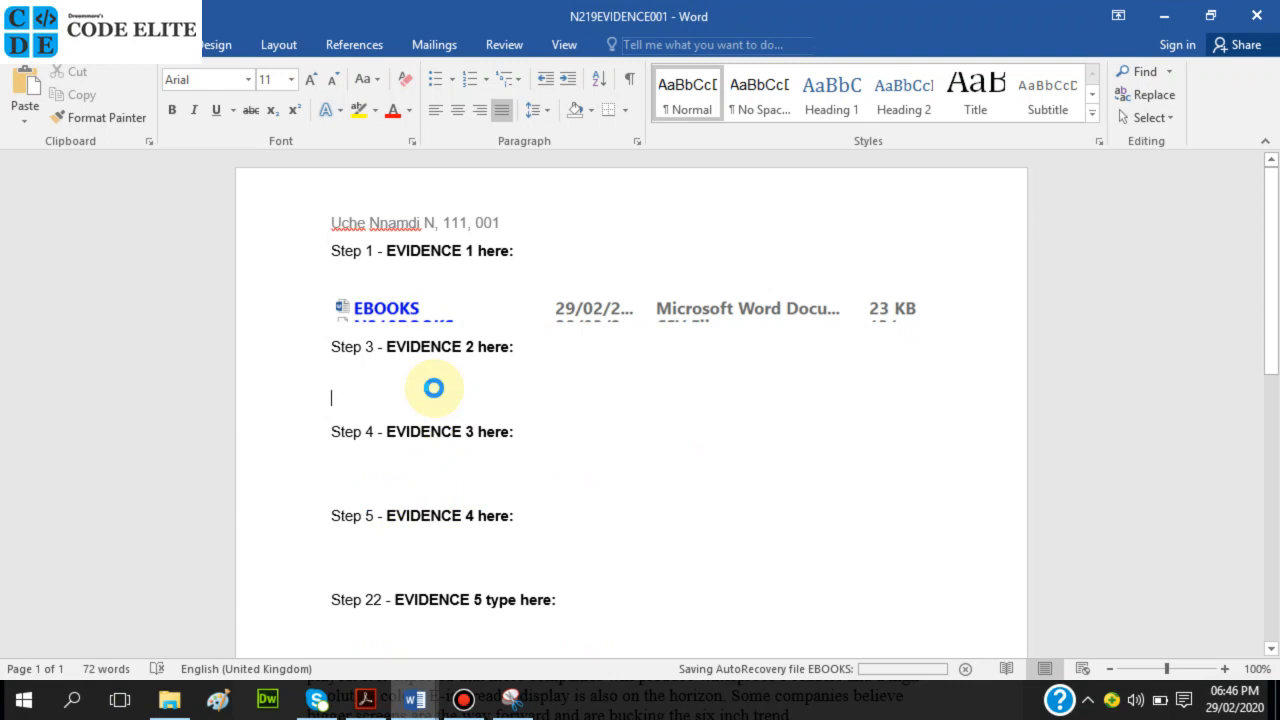
key("ctrl+v")
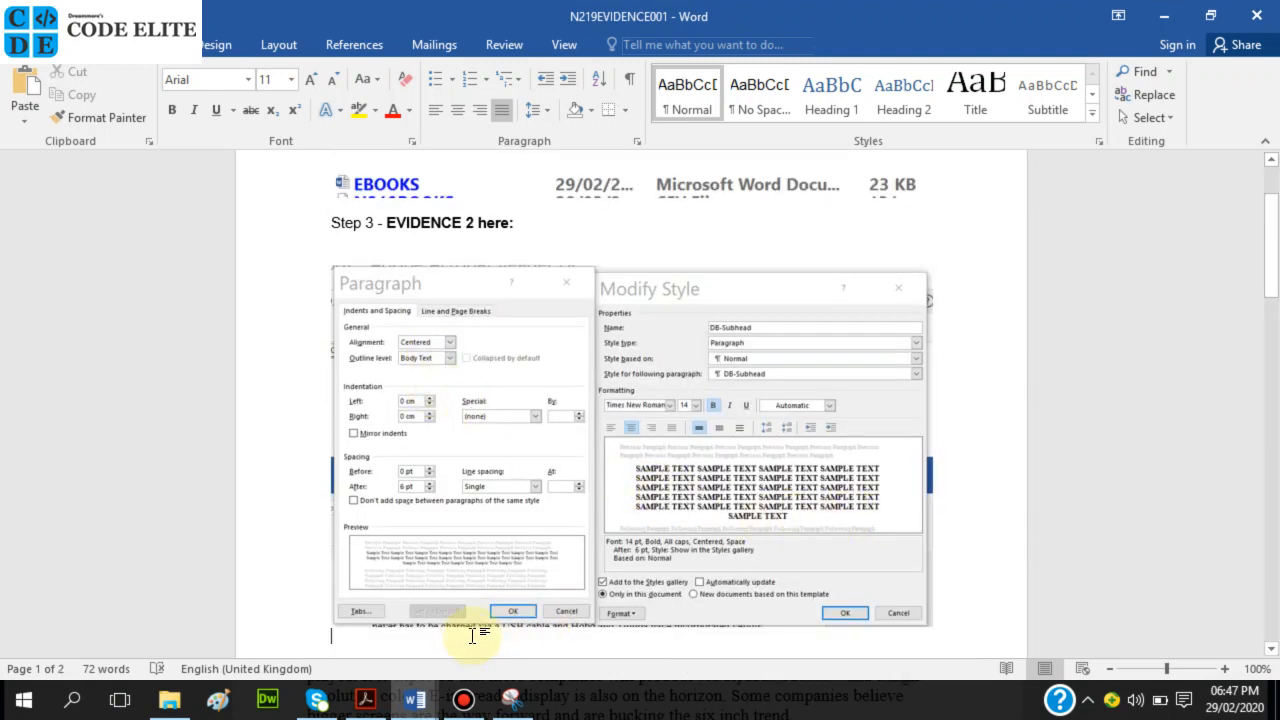
mouse_move(420, 700)
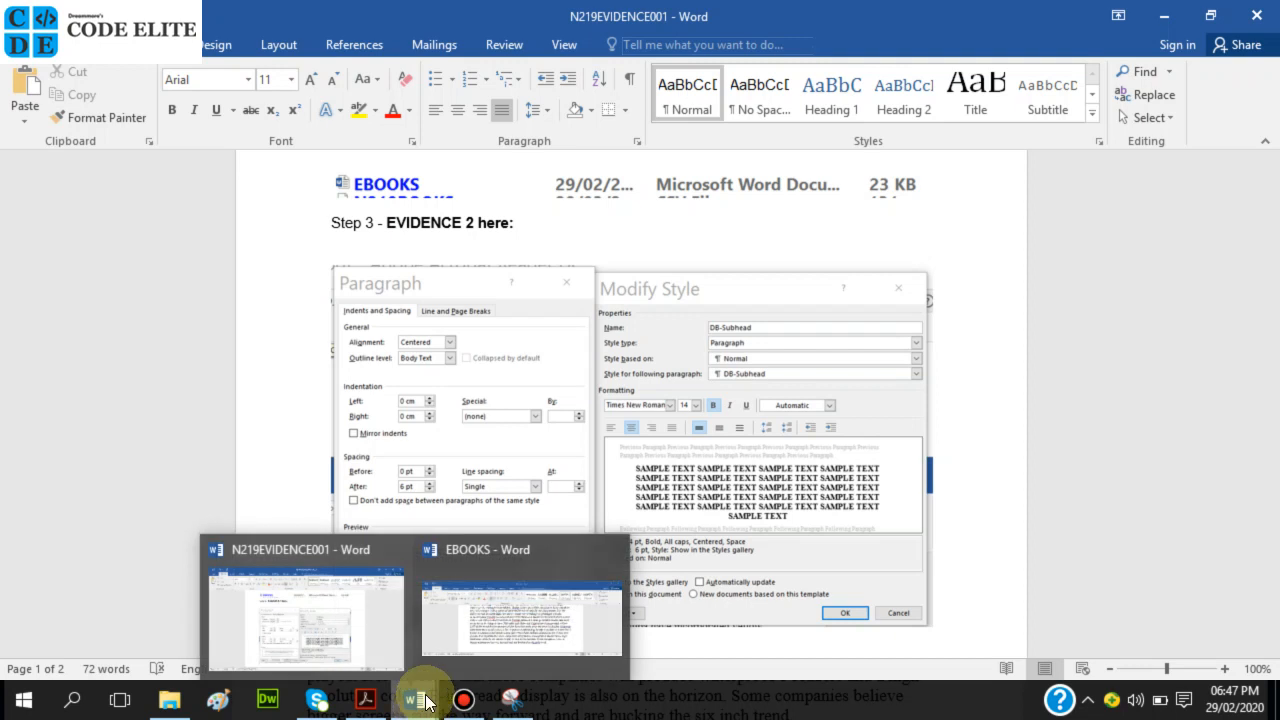
left_click(477, 618)
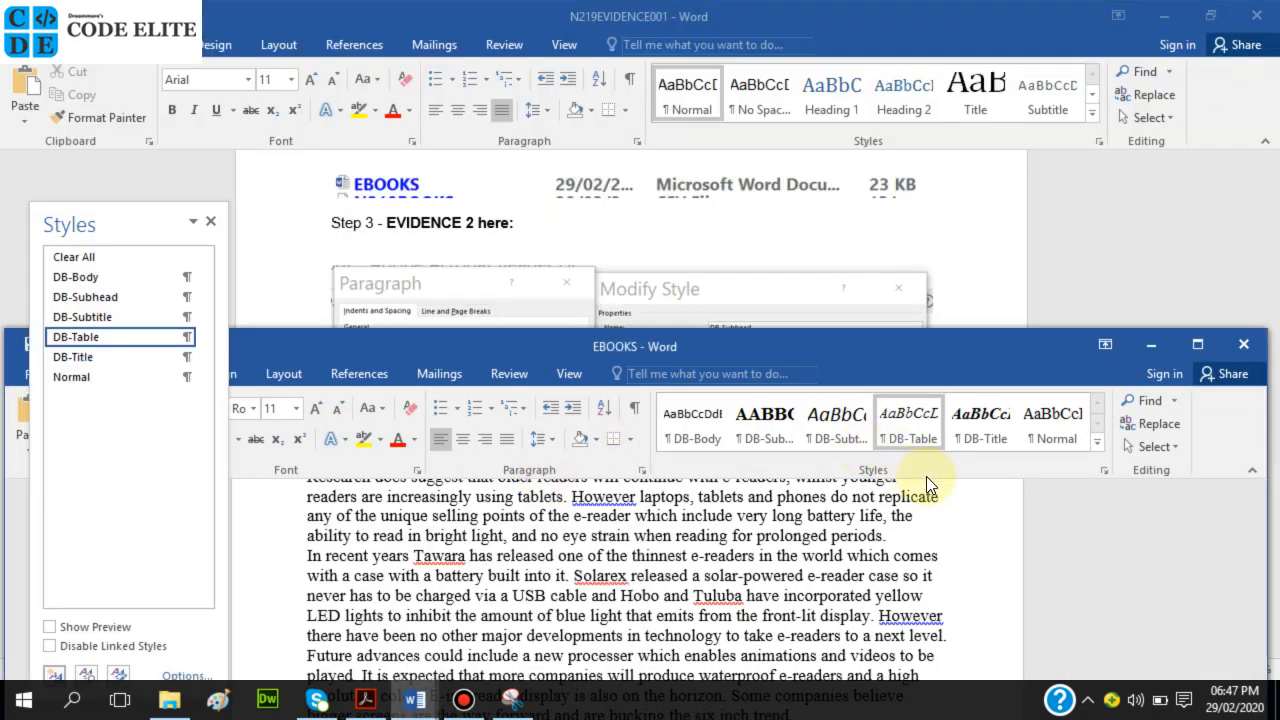
Reopen DB-Subhead's Modify Style dialog and bring up its Font settings.
right_click(784, 434)
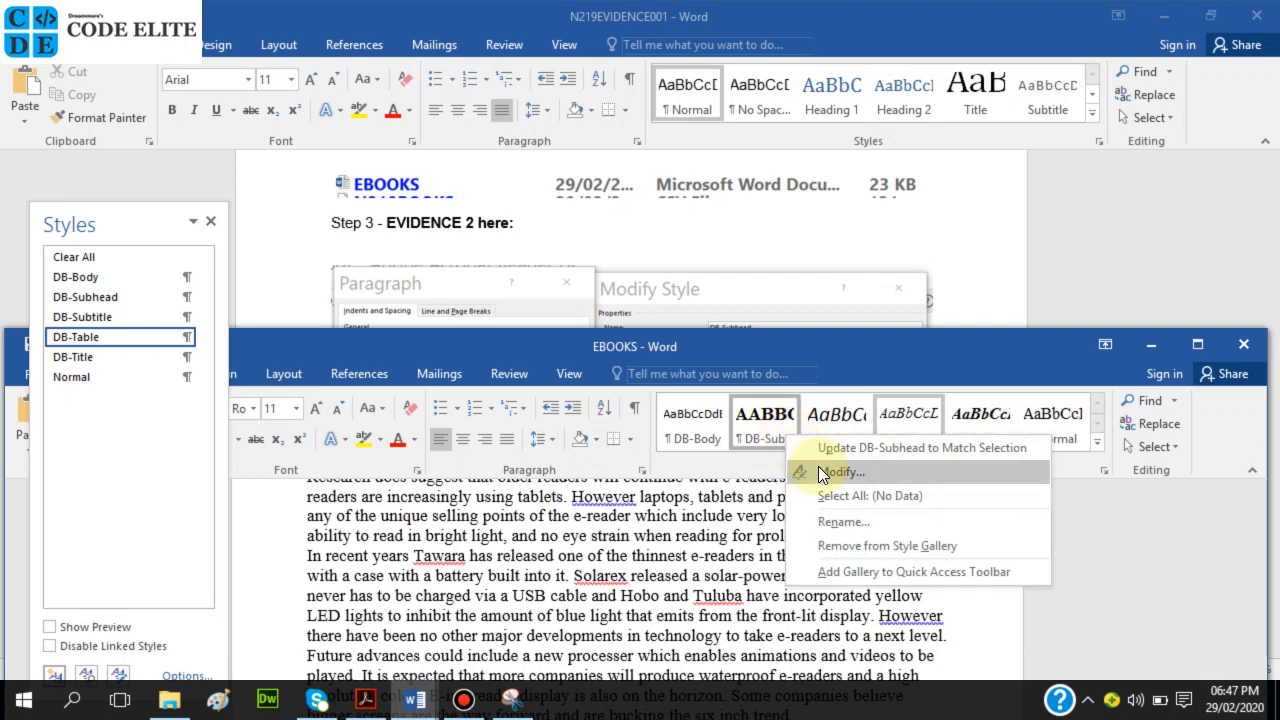
left_click(813, 466)
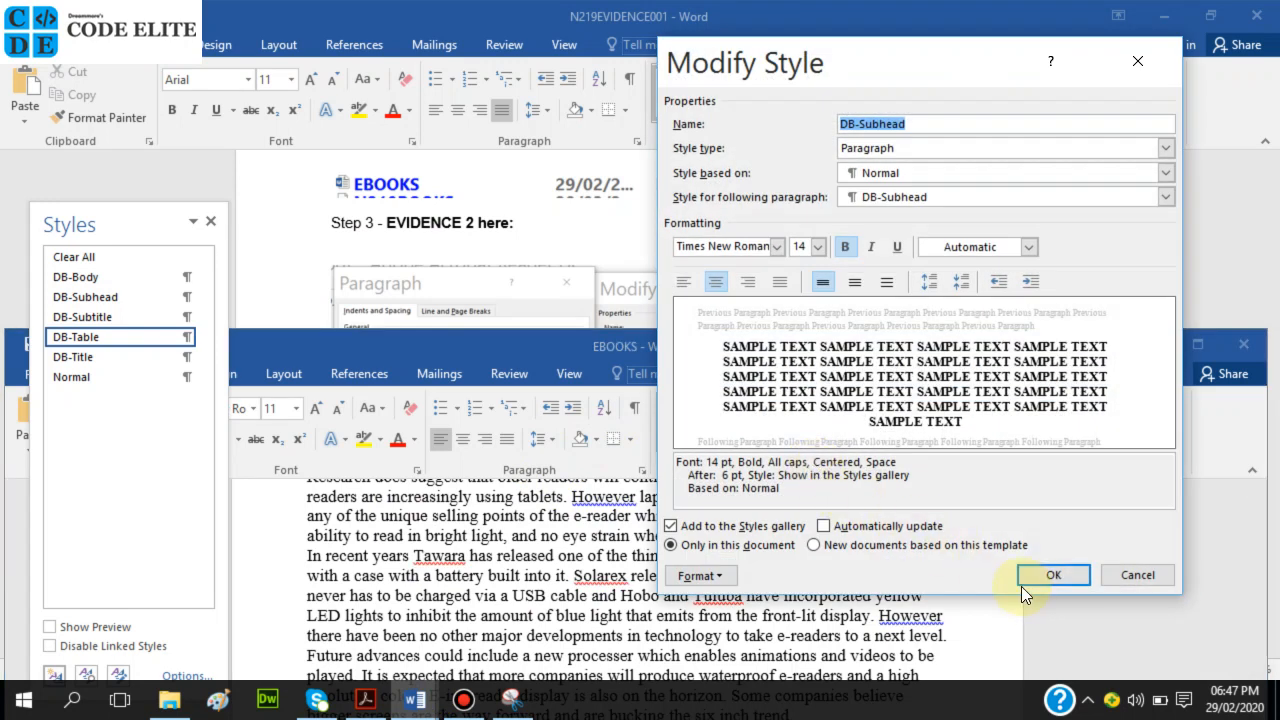
left_click(718, 574)
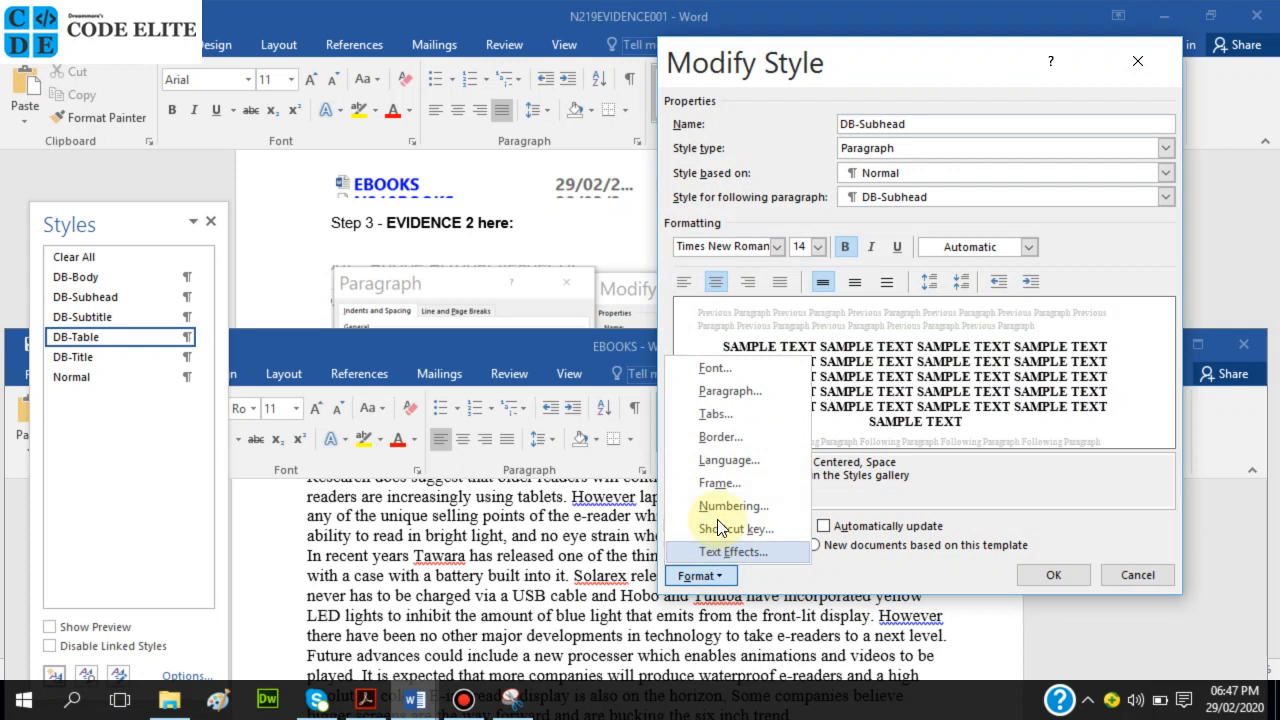
left_click(737, 372)
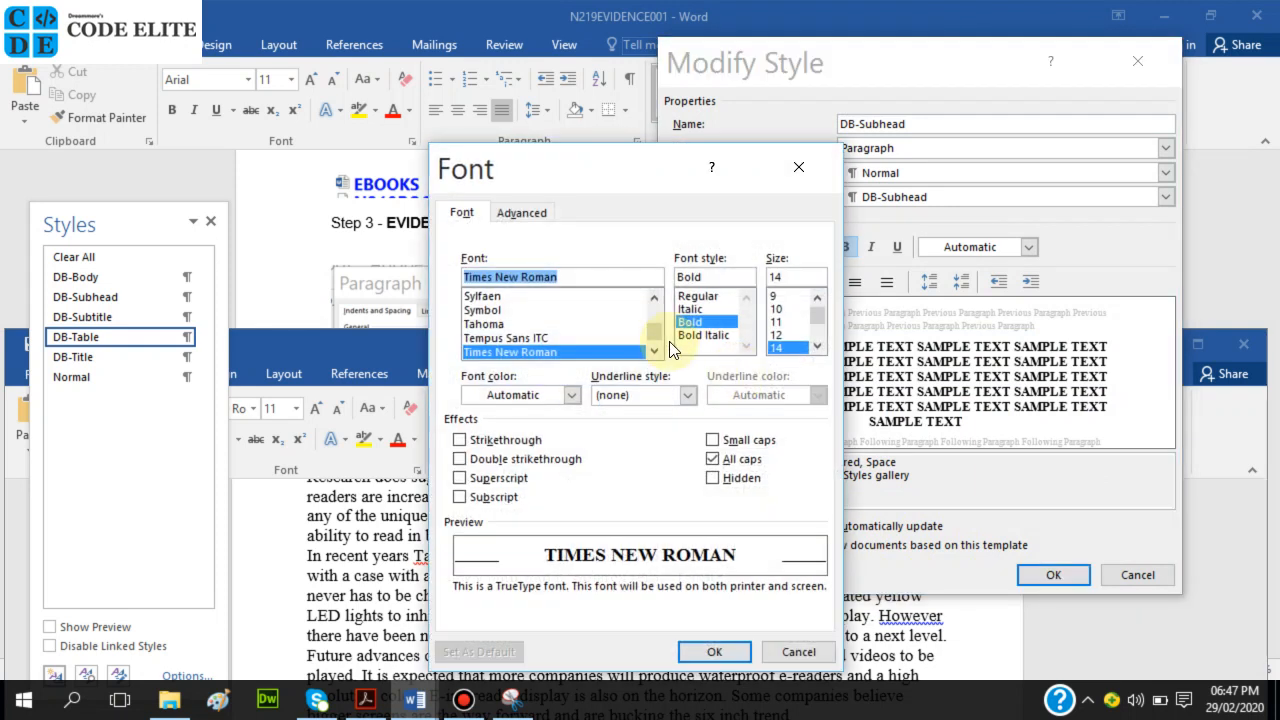
left_click(711, 459)
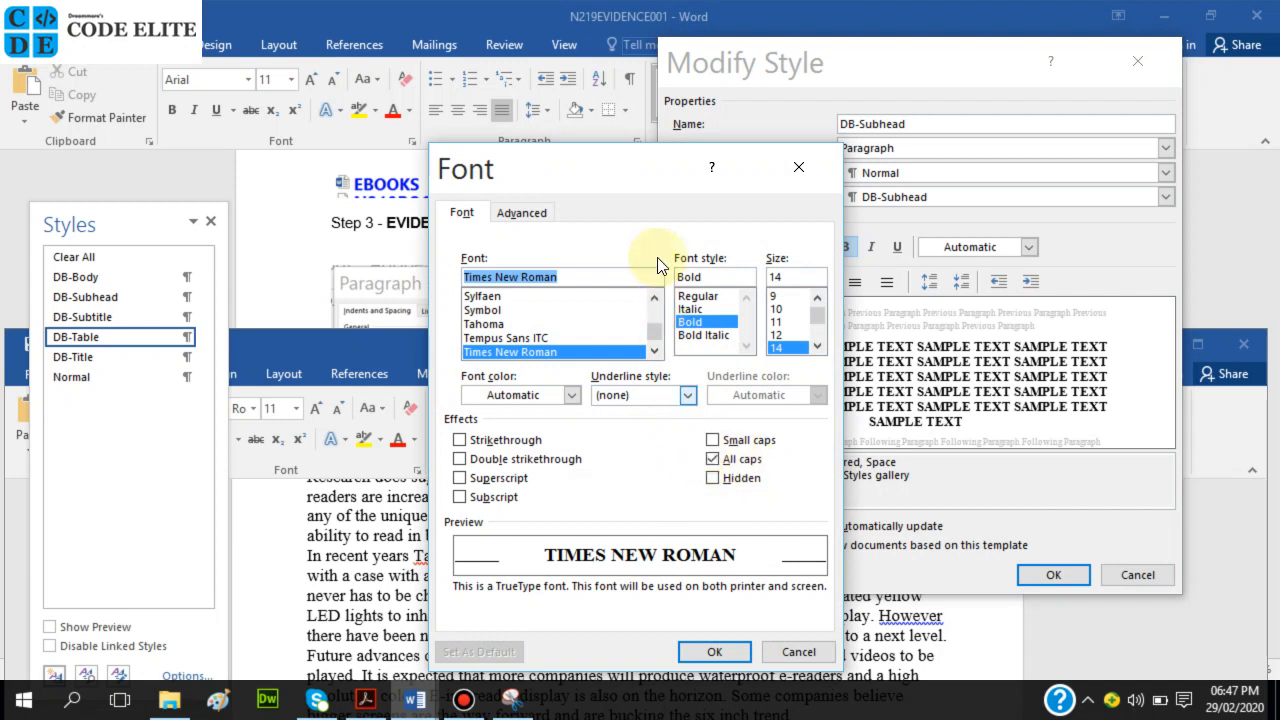
Snip the DB-Subhead Font settings window and copy the image.
left_click(513, 695)
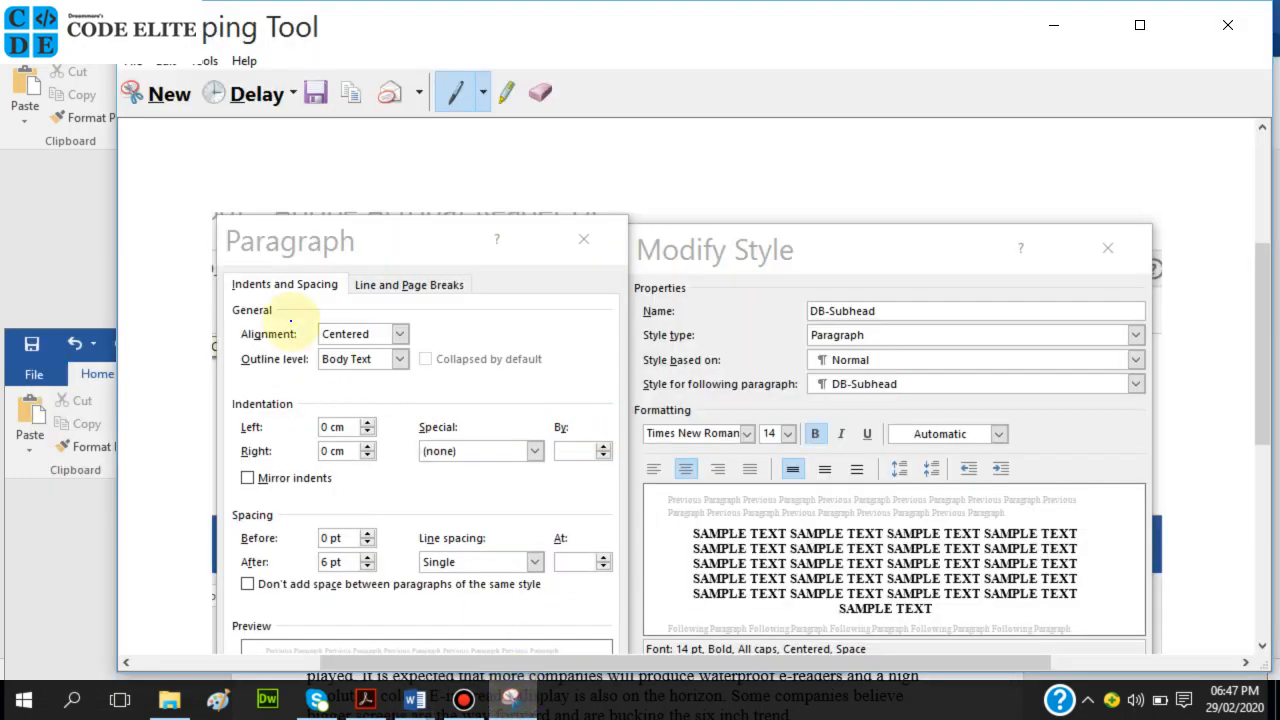
left_click(177, 85)
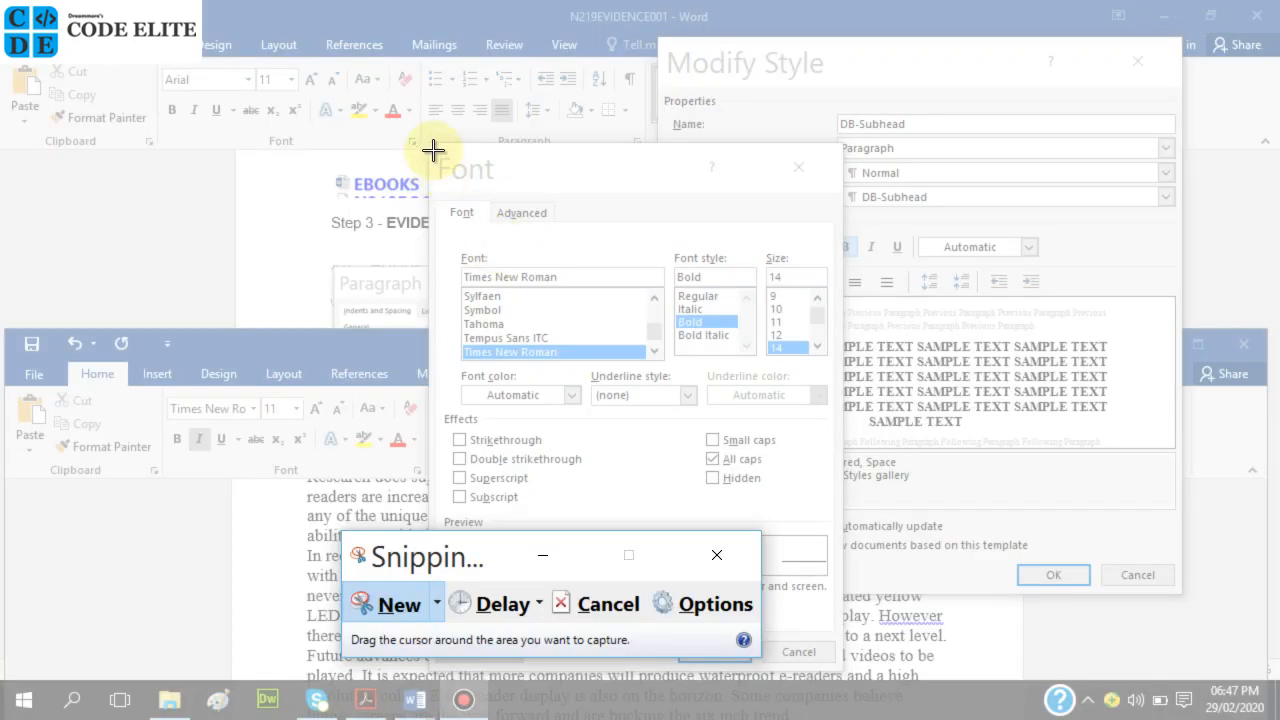
left_click_drag(424, 141, 843, 663)
left_click(568, 97)
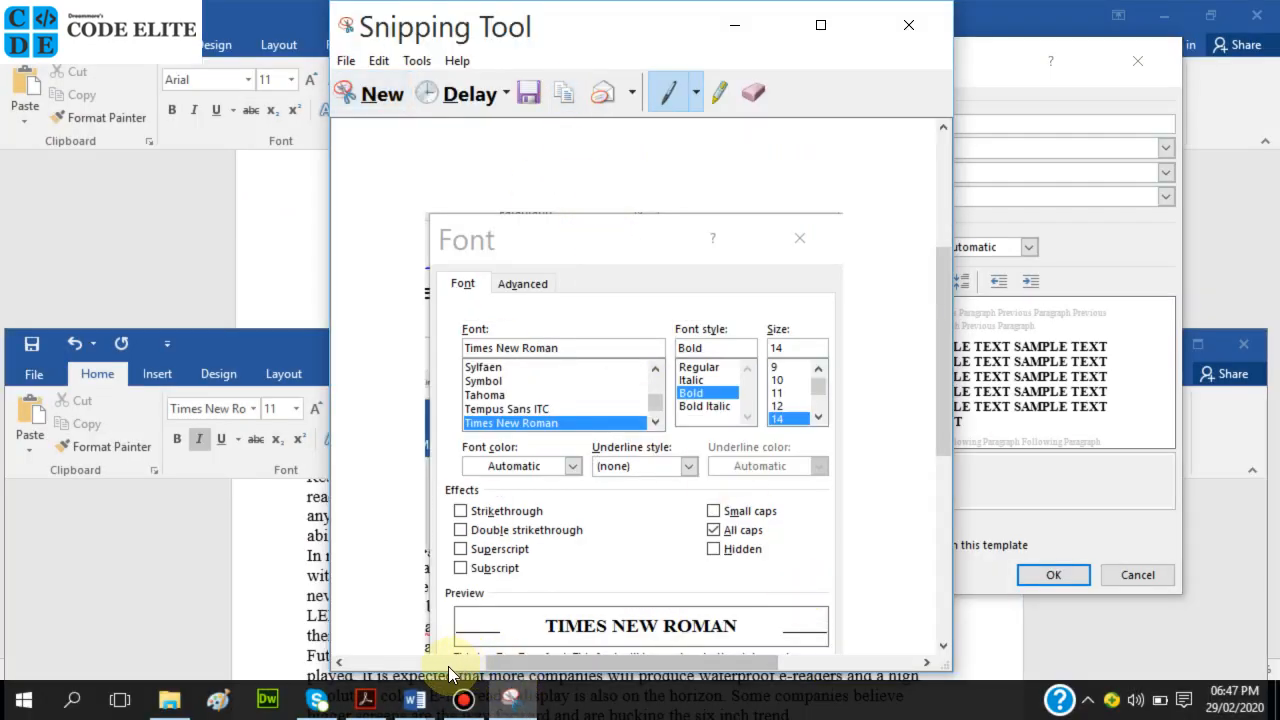
Confirm the Font and Modify Style dialogs to save the DB-Subhead style.
mouse_move(416, 705)
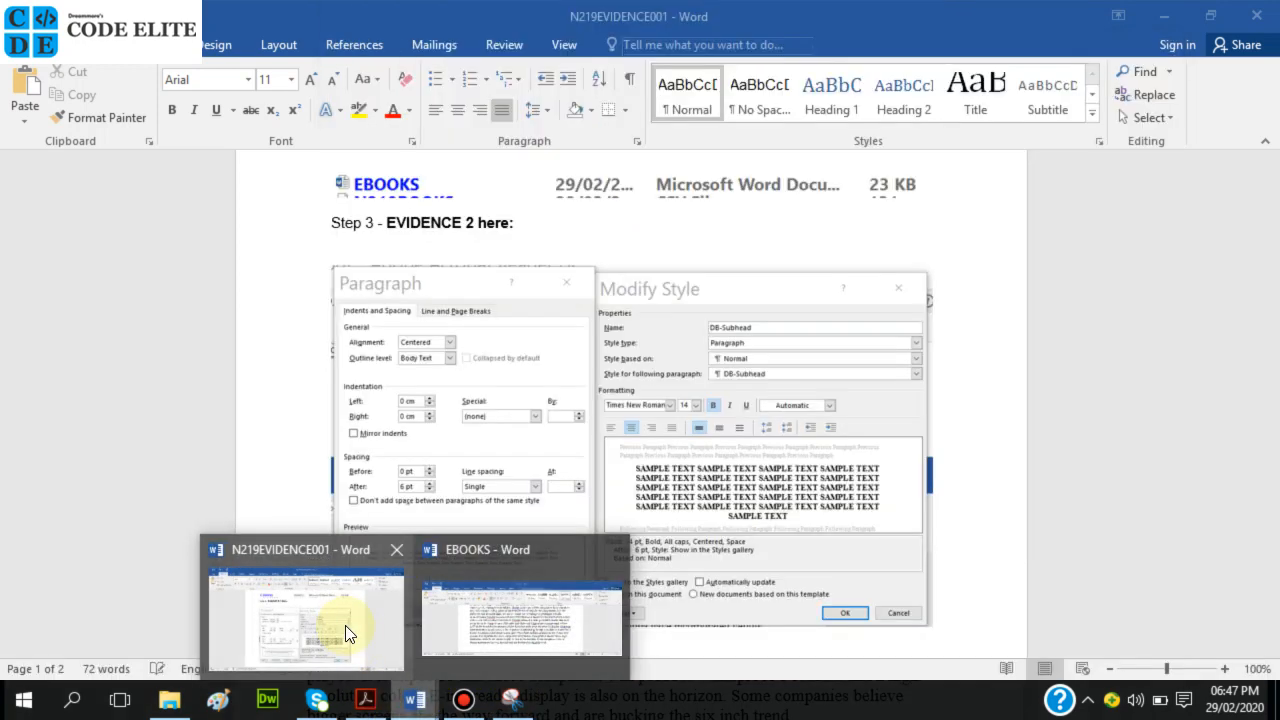
left_click(337, 628)
left_click(694, 651)
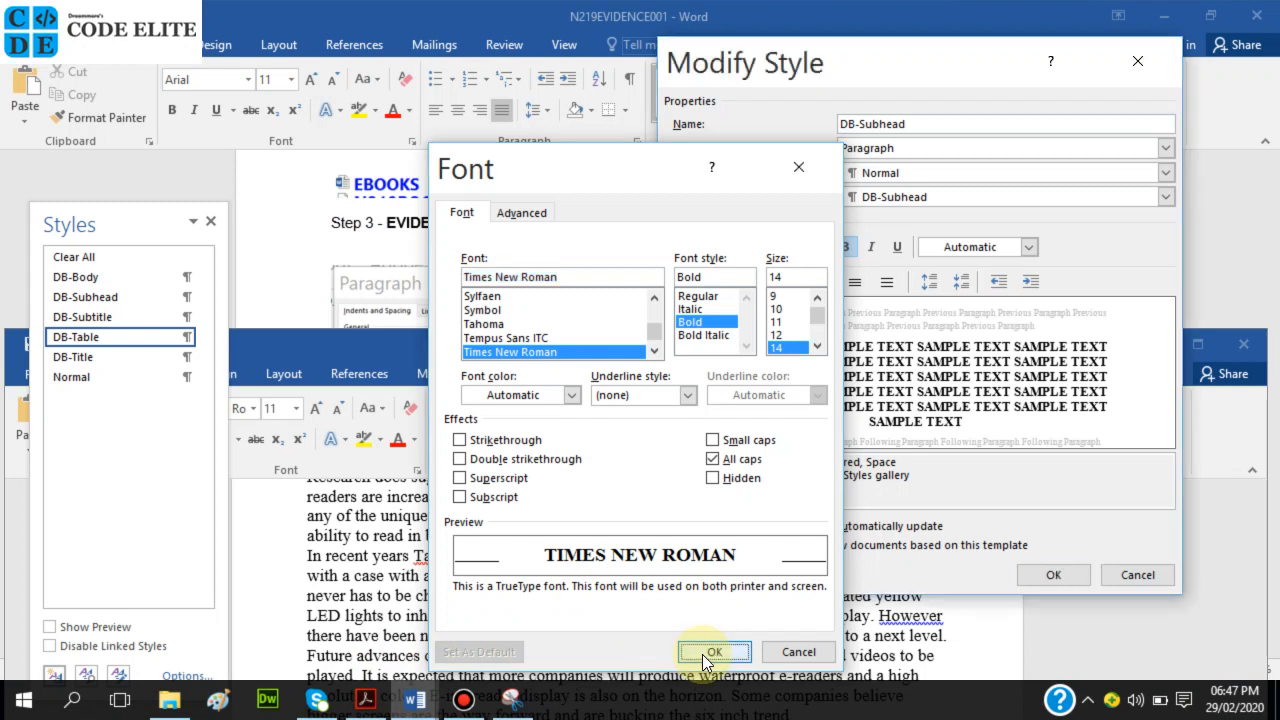
left_click(1040, 575)
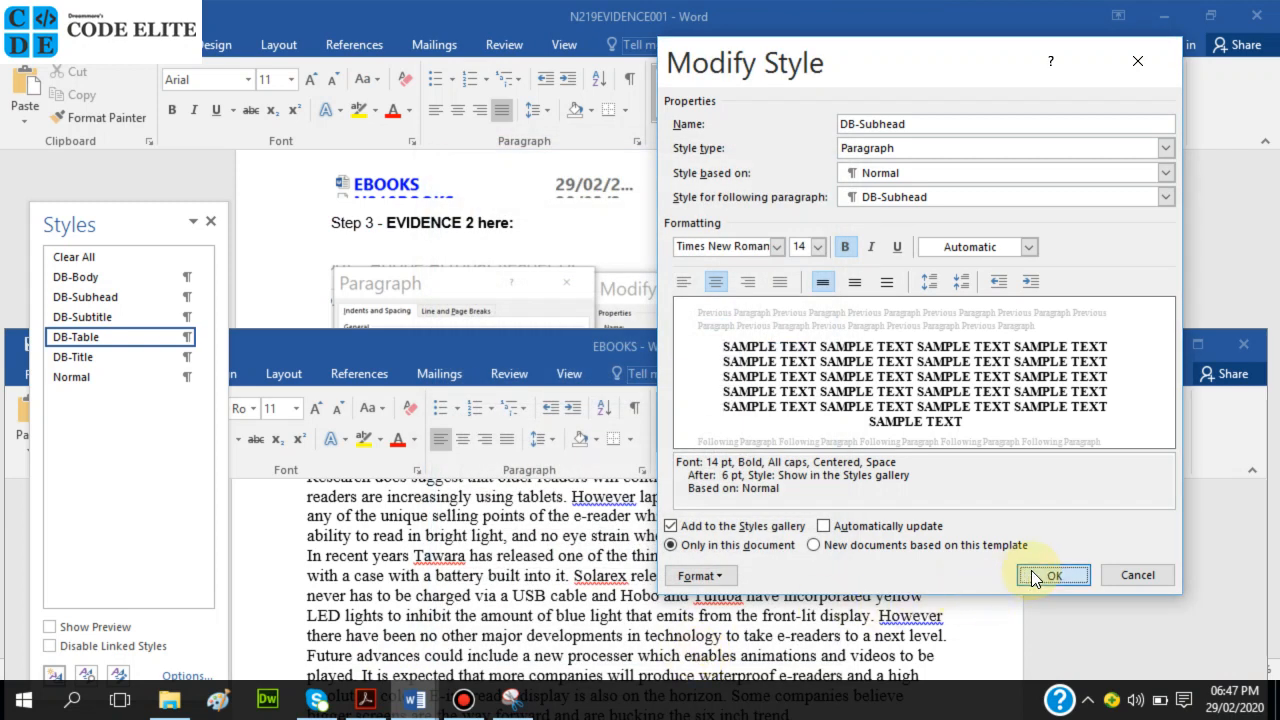
Shrink the Font dialog screenshot in N219EVIDENCE001 by dragging its corner.
mouse_move(418, 705)
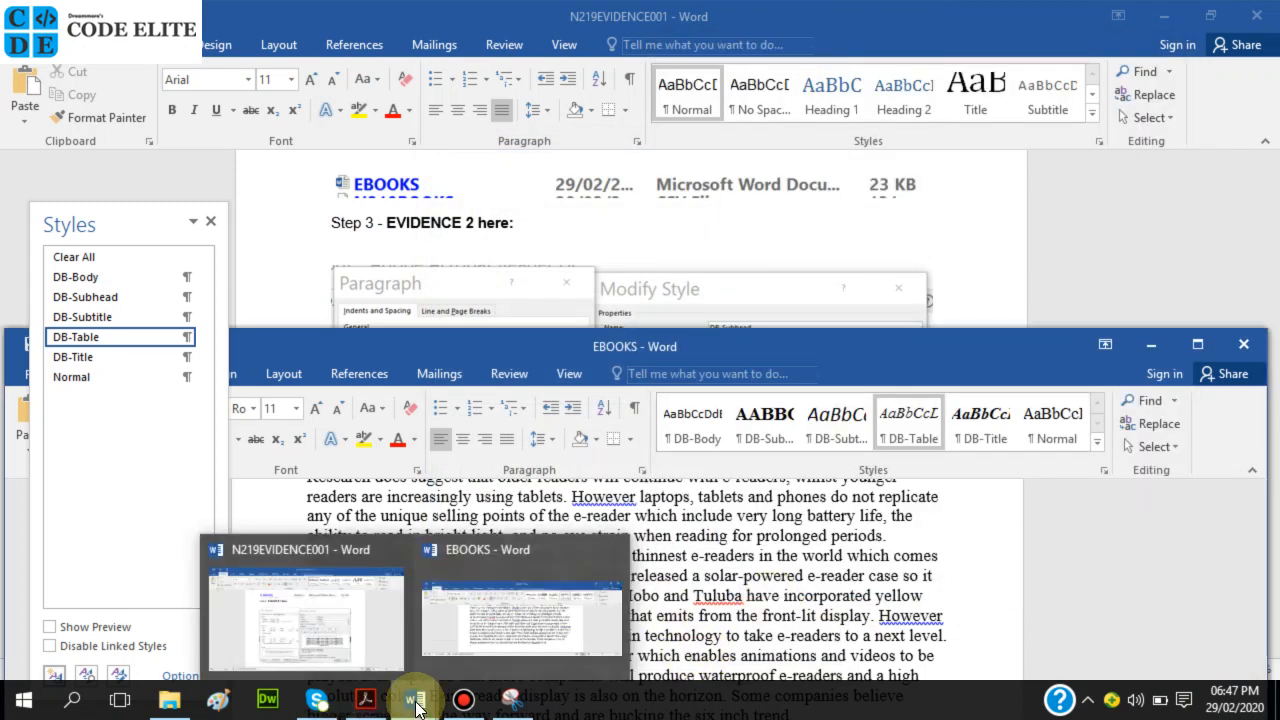
left_click(358, 641)
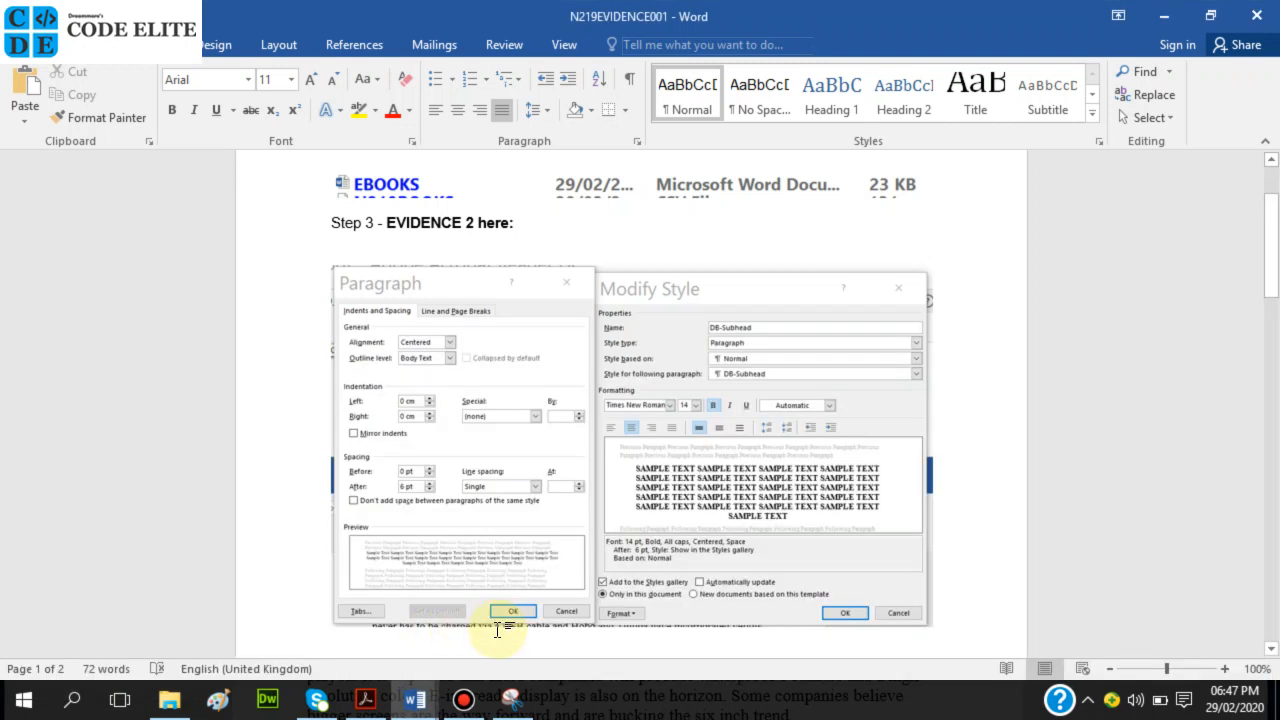
scroll(497, 628, "down", 10)
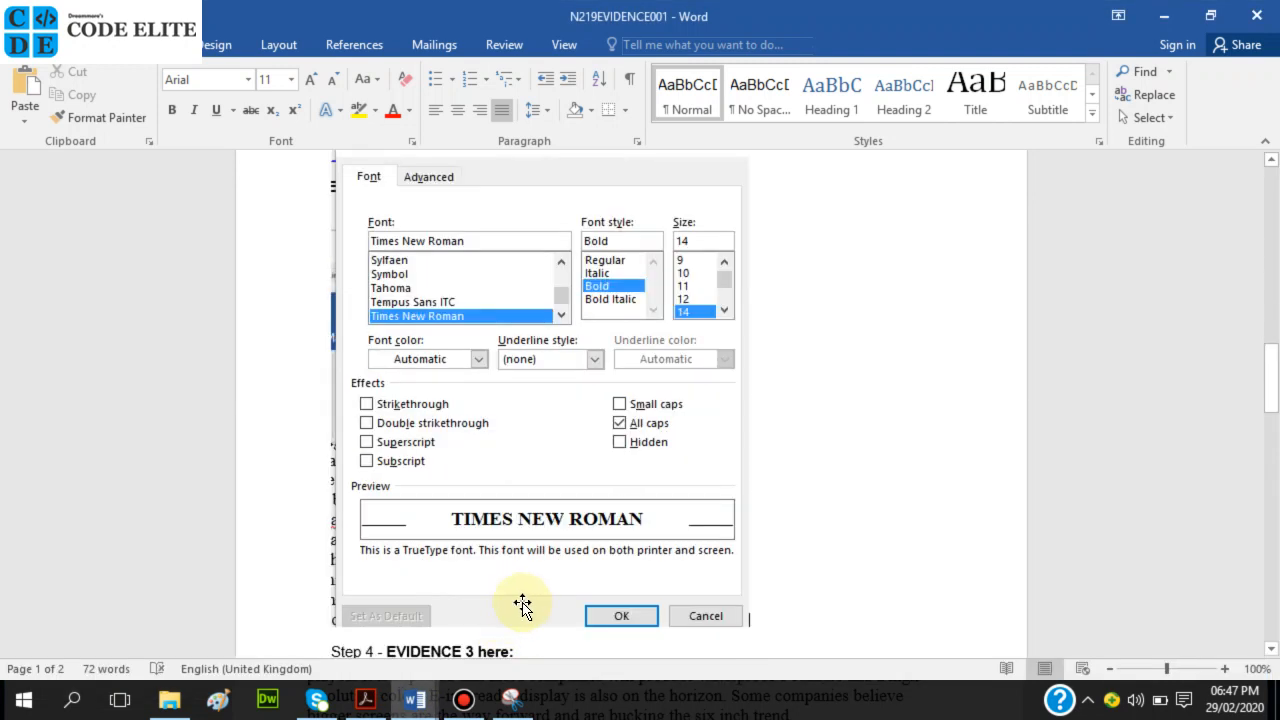
left_click(679, 588)
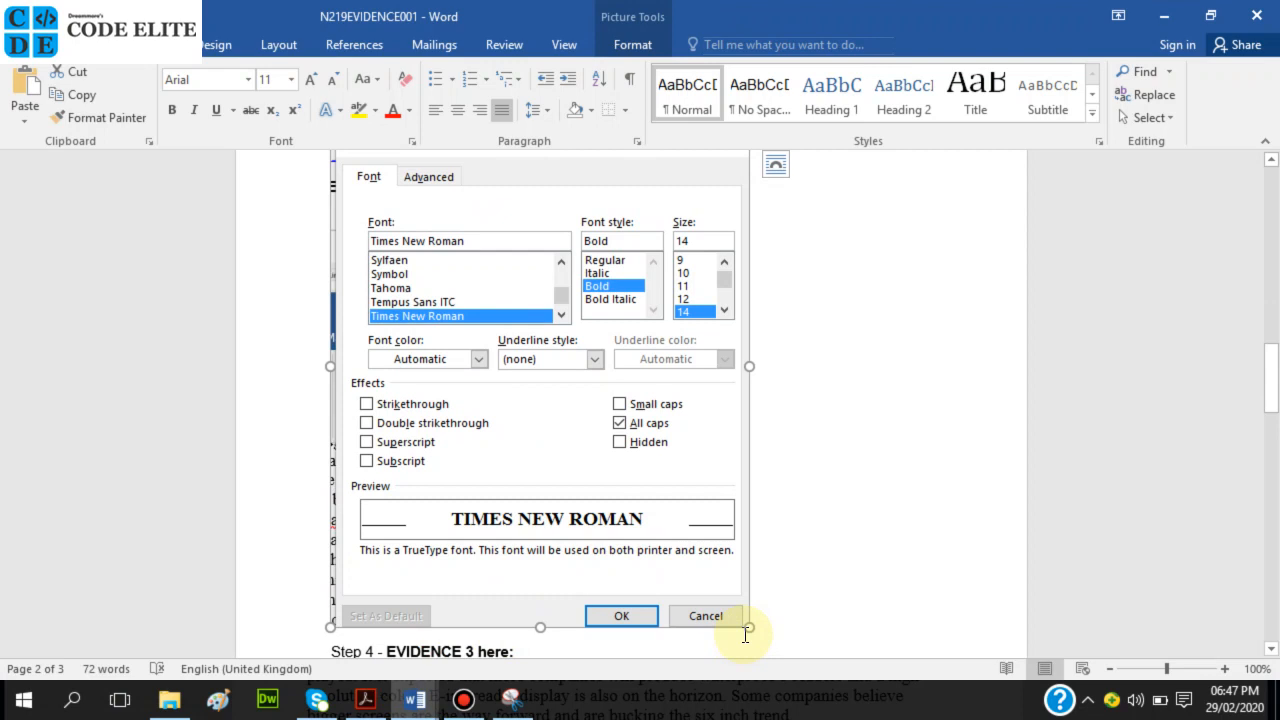
left_click_drag(747, 622, 694, 558)
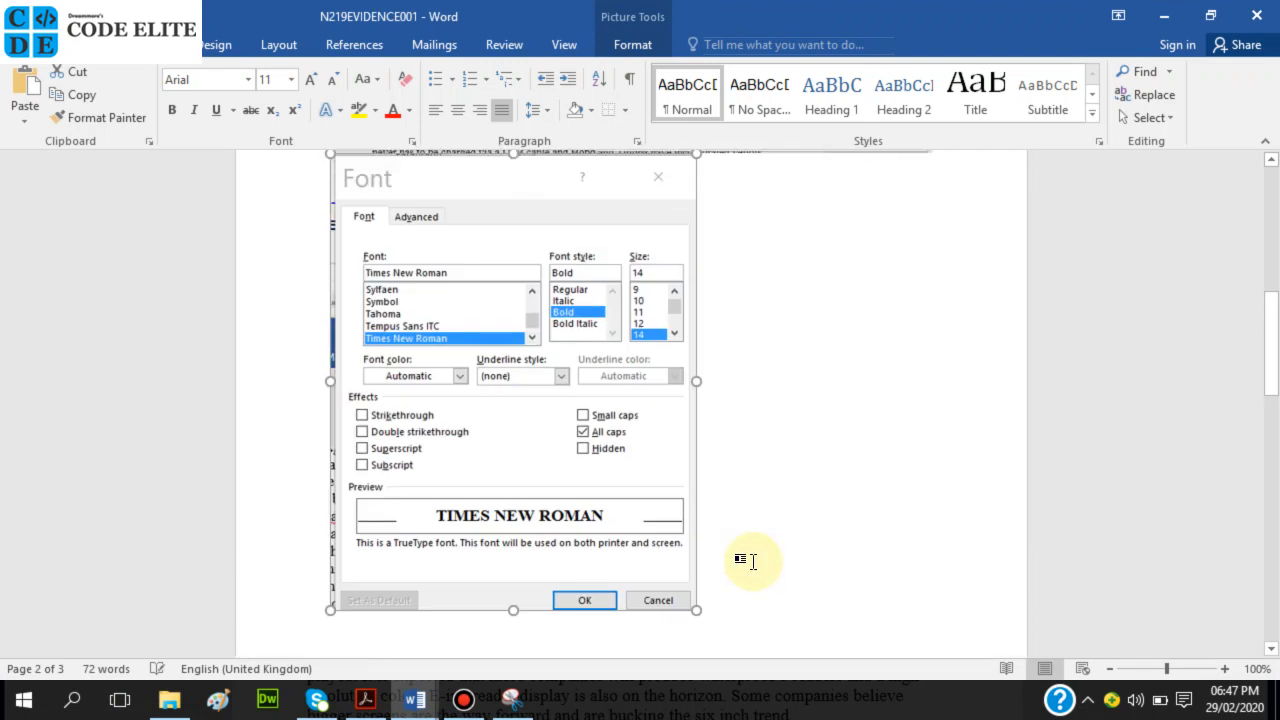
Put the insertion point on the line below EVIDENCE 3, then return to EBOOKS.
scroll(752, 561, "up", 1)
scroll(750, 561, "down", 7)
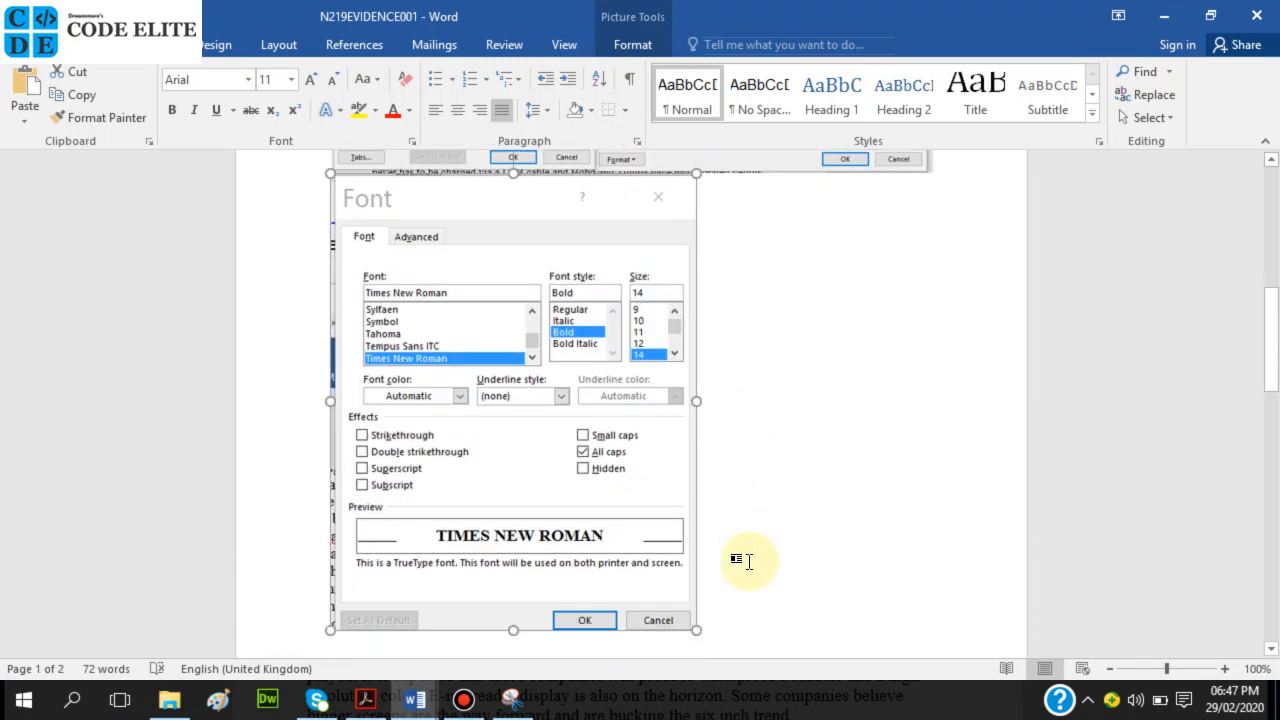
scroll(752, 568, "down", 5)
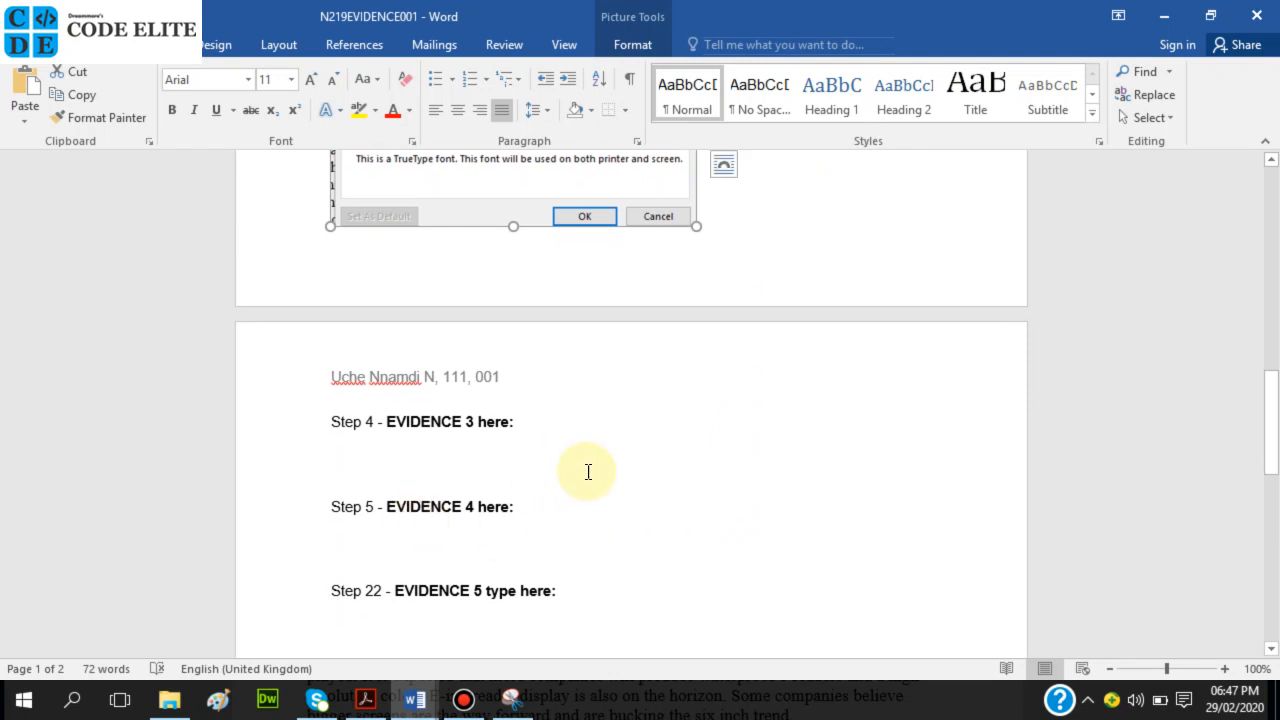
scroll(620, 460, "up", 6)
scroll(645, 450, "up", 6)
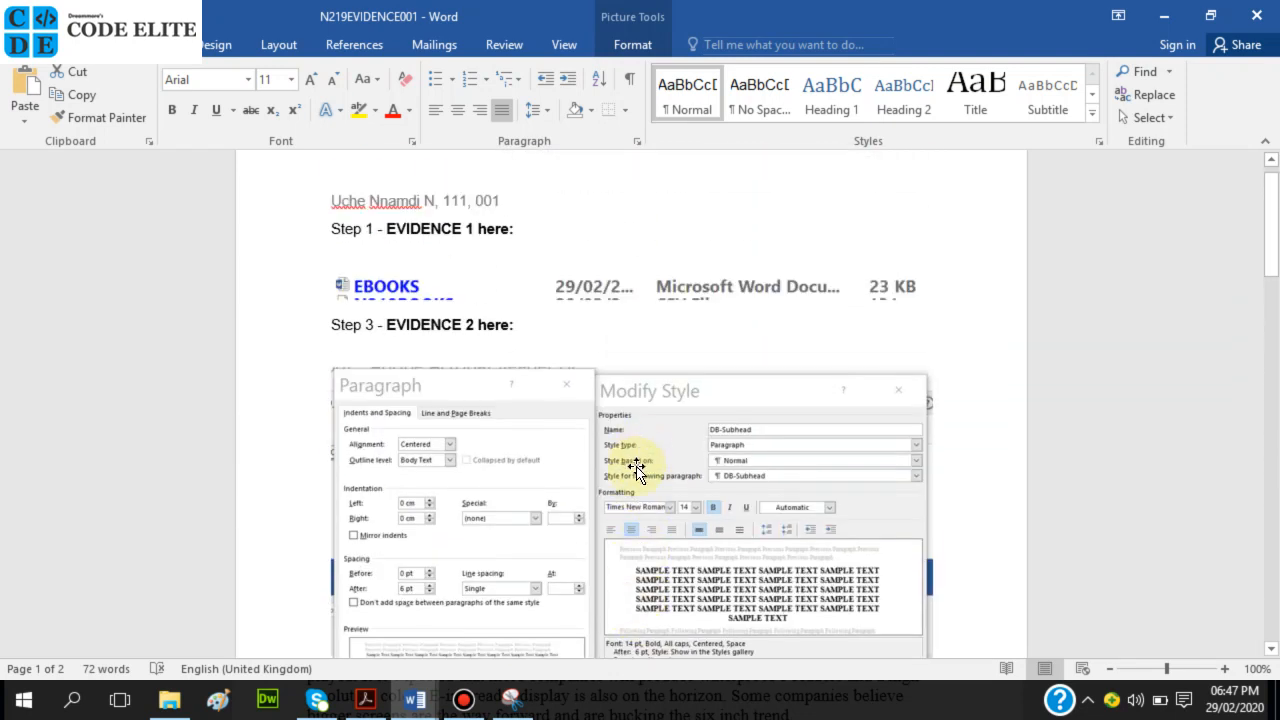
scroll(632, 470, "down", 2)
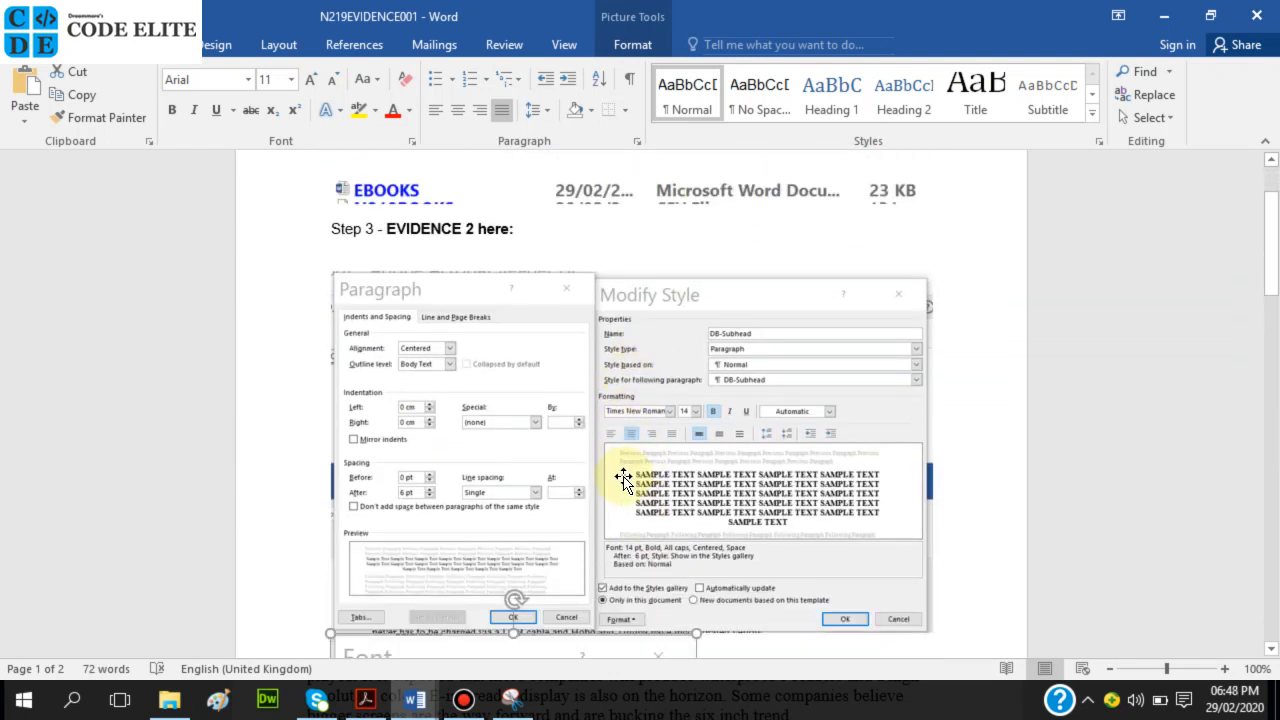
scroll(624, 478, "down", 10)
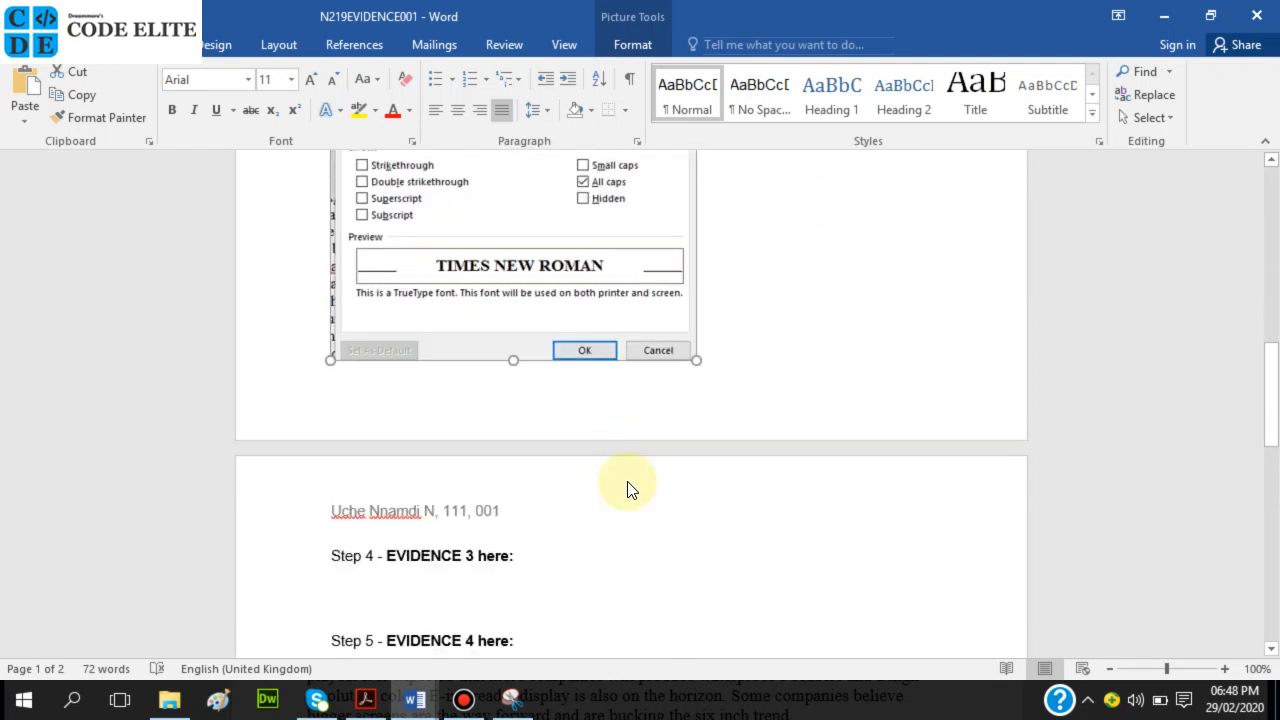
left_click(450, 430)
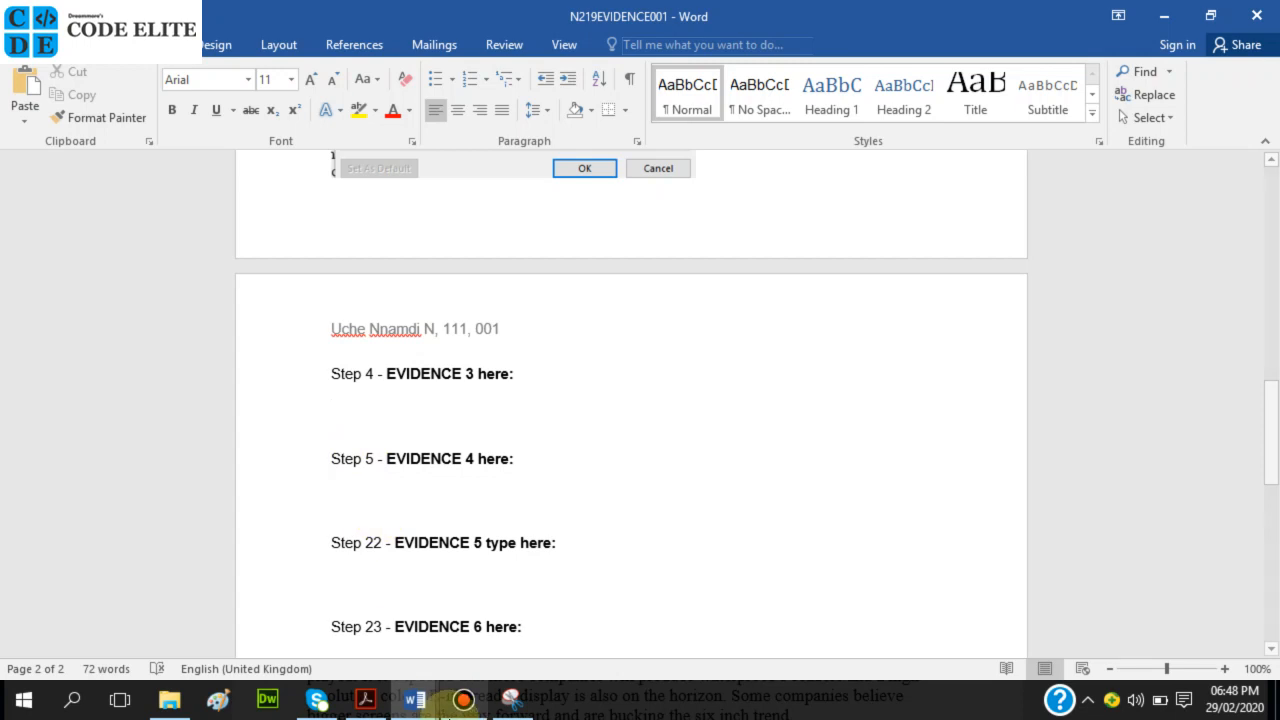
mouse_move(418, 698)
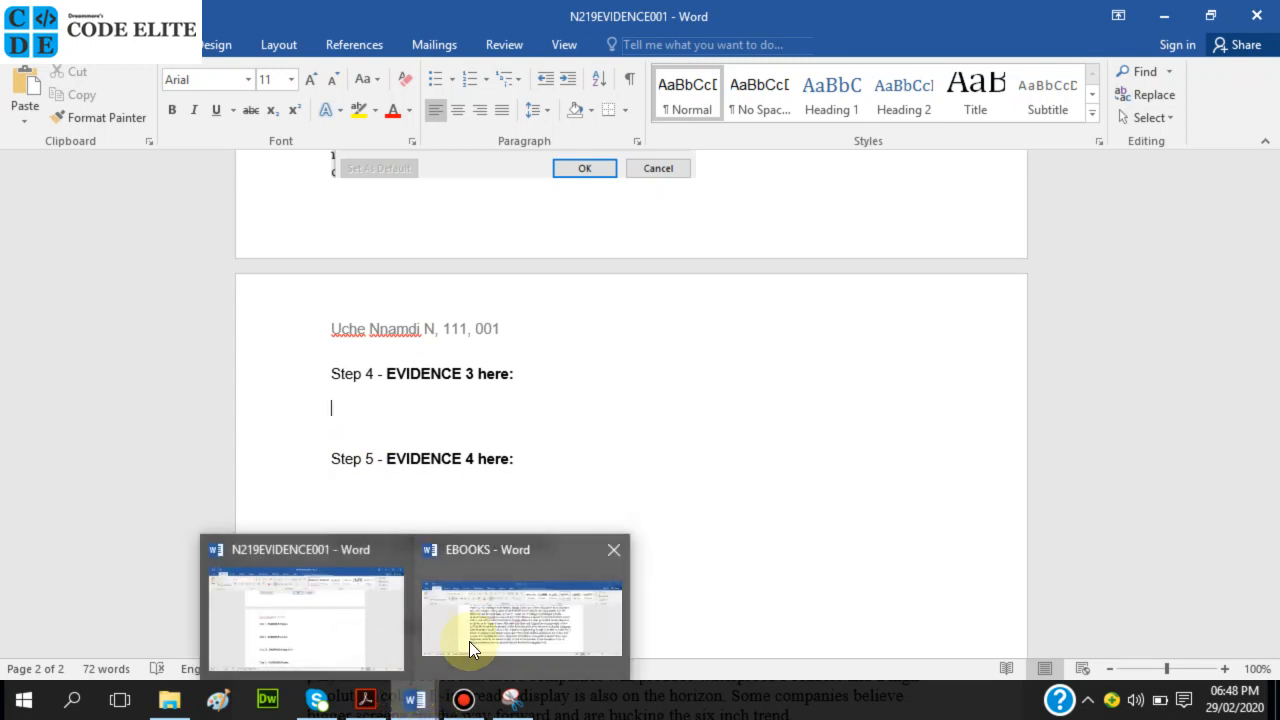
left_click(490, 615)
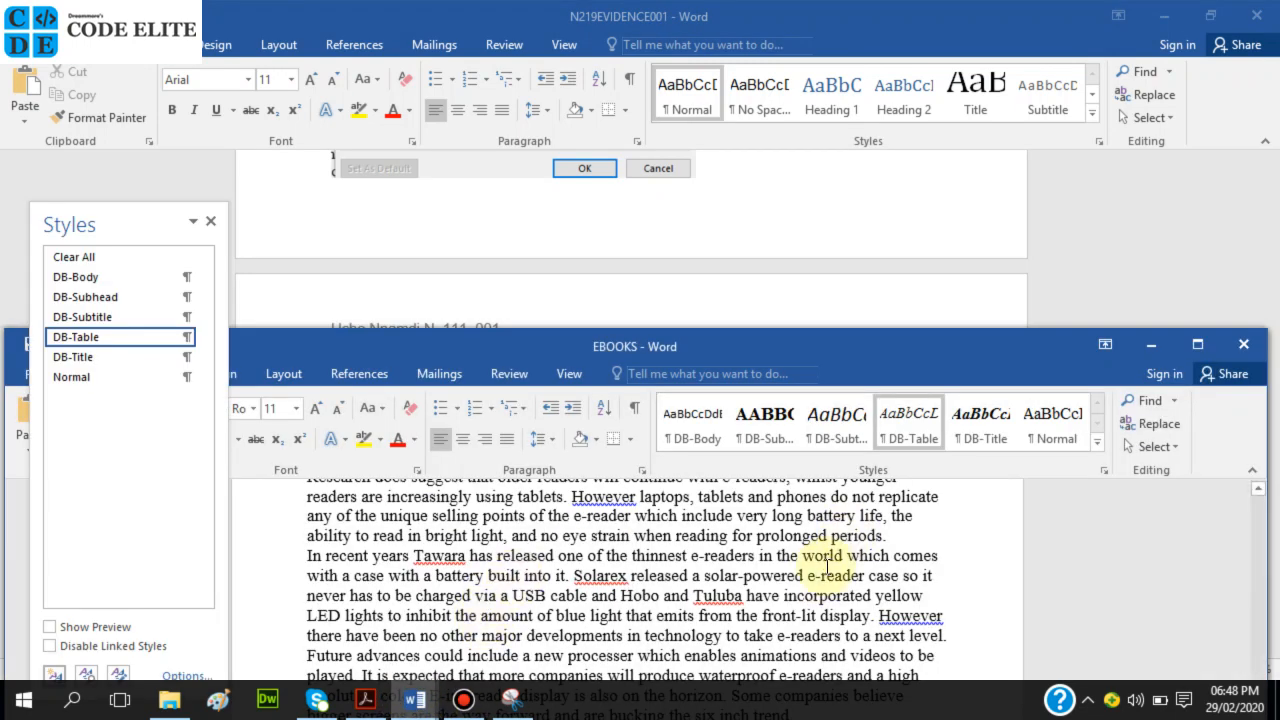
Read question 4's DB-Title spec (sans-serif, 32 pt, centre, bold underline) and the EVIDENCE 3 box, then return to EBOOKS.
left_click(366, 699)
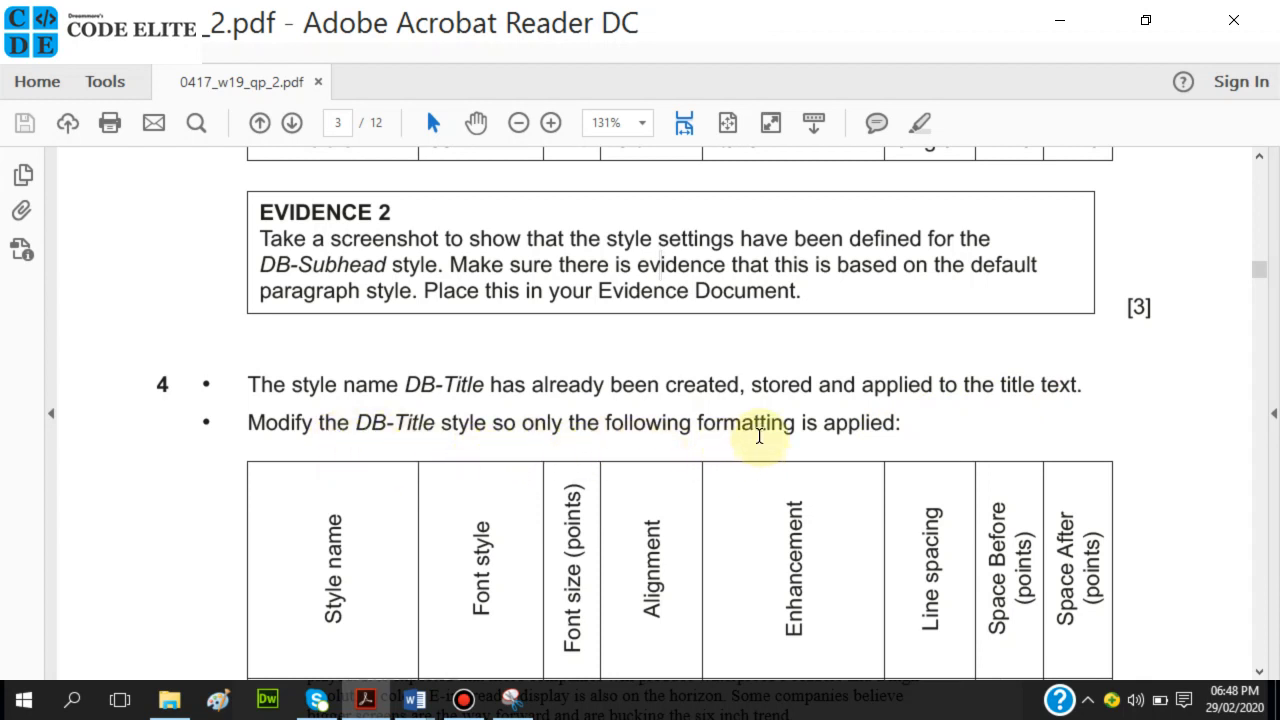
scroll(762, 437, "down", 4)
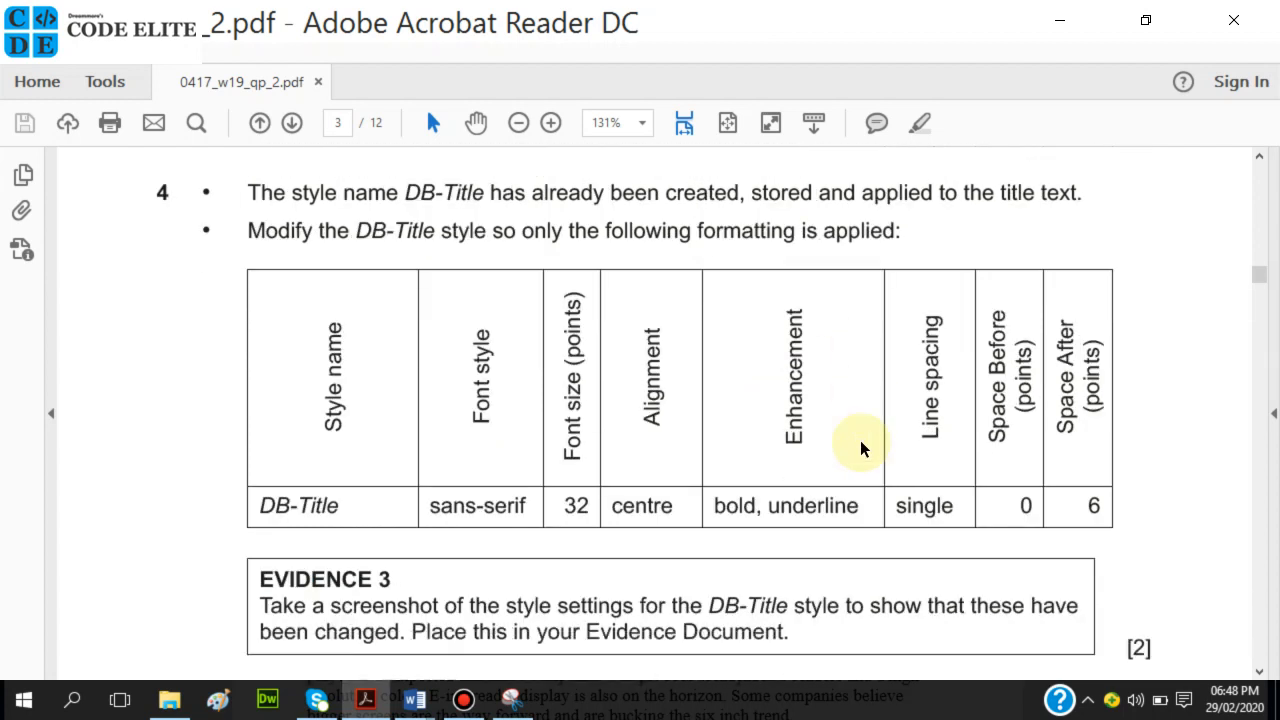
scroll(758, 443, "down", 2)
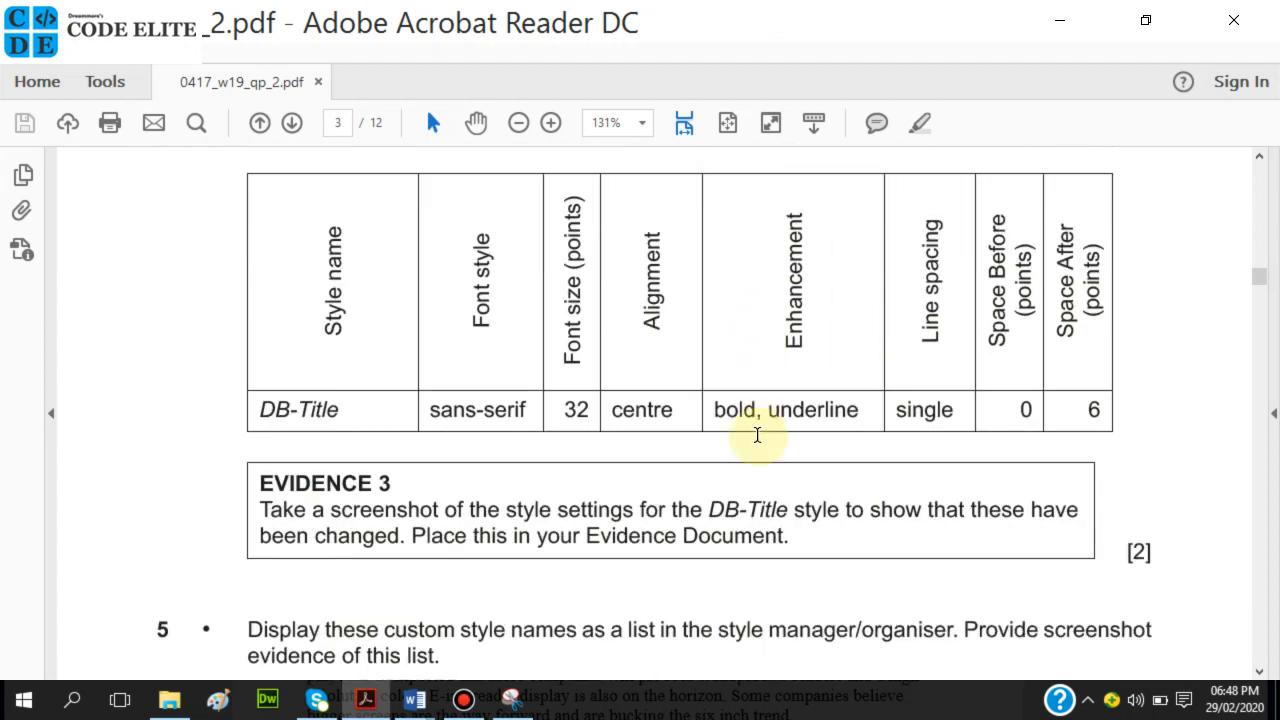
mouse_move(415, 700)
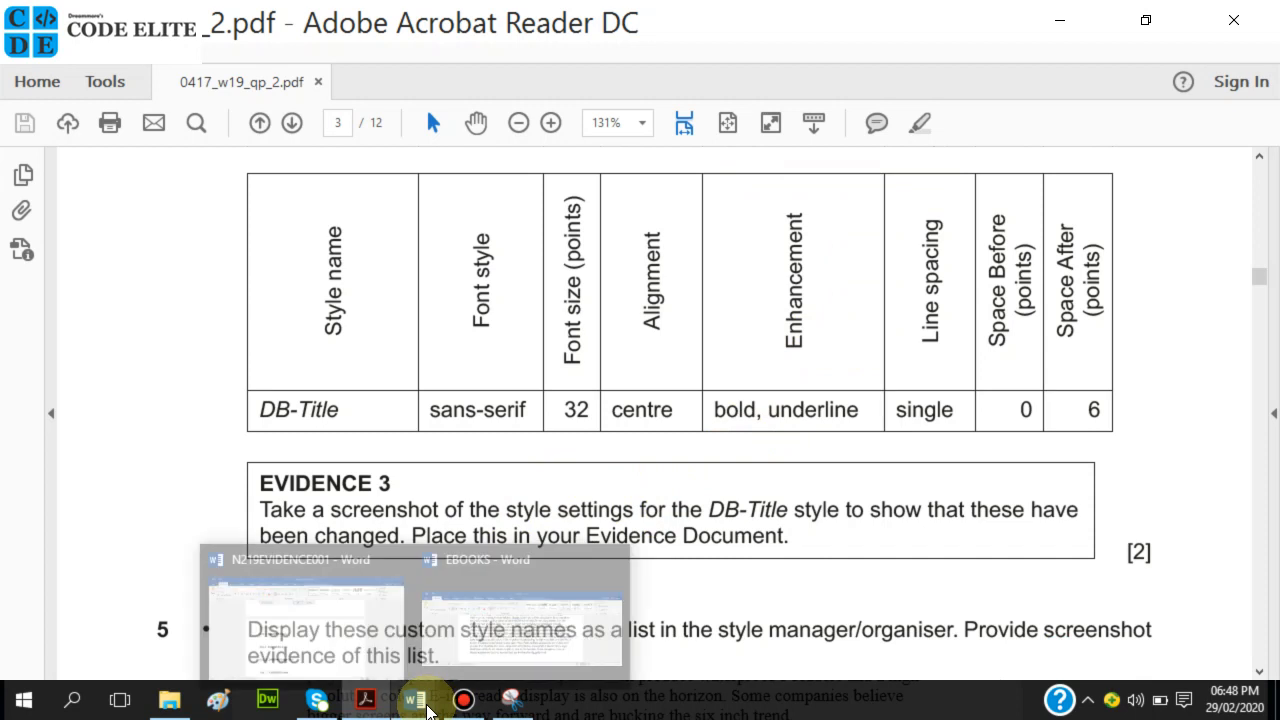
left_click(477, 631)
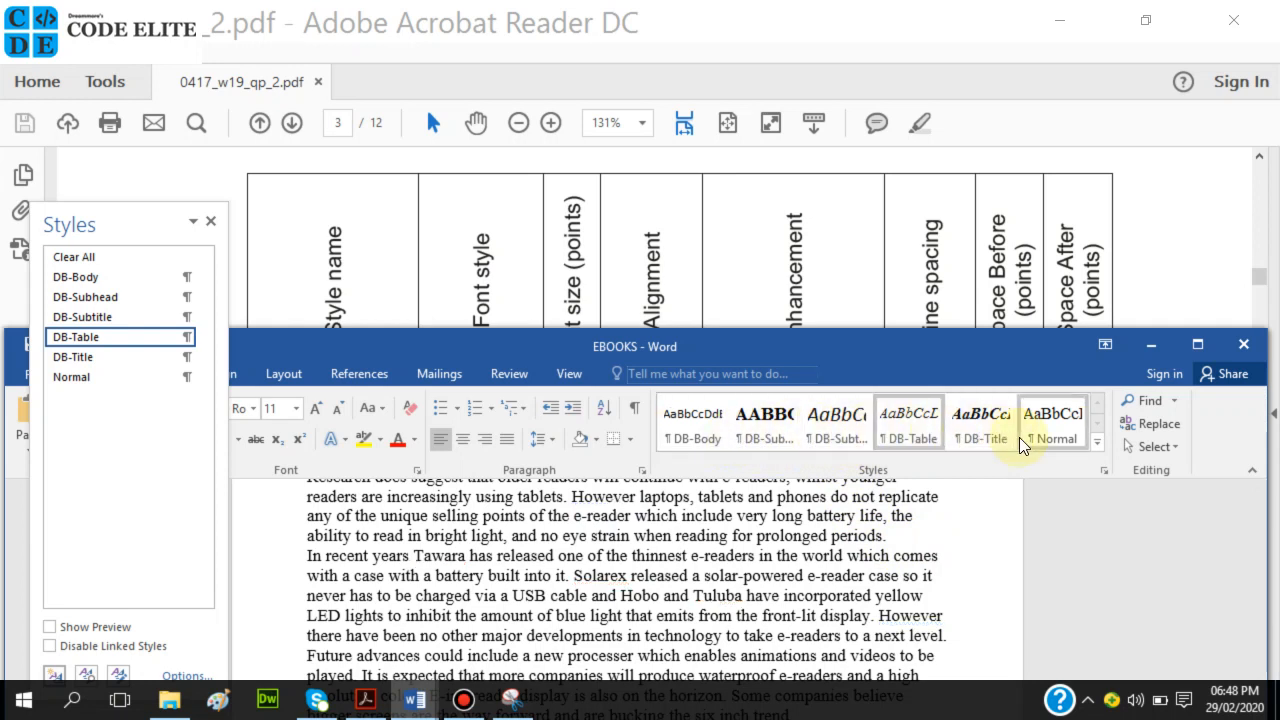
Open Modify Style for DB-Title and position it beside the PDF's spec table.
right_click(969, 423)
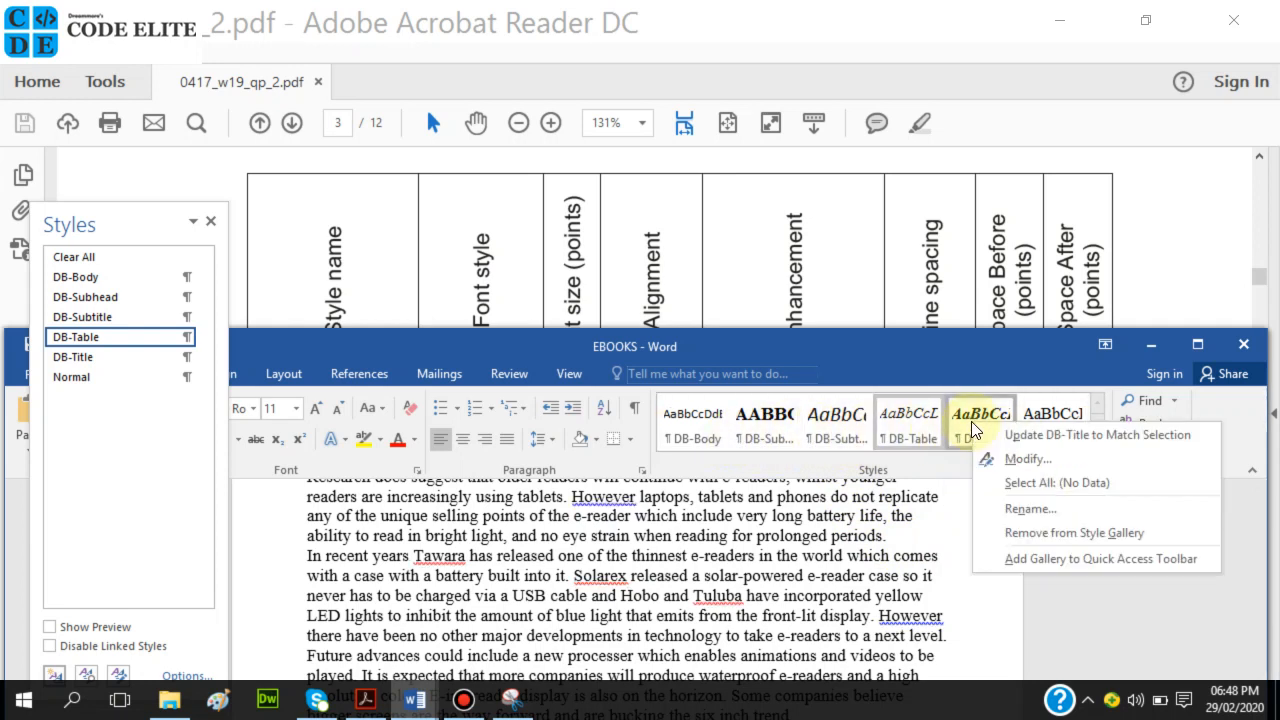
left_click(1007, 460)
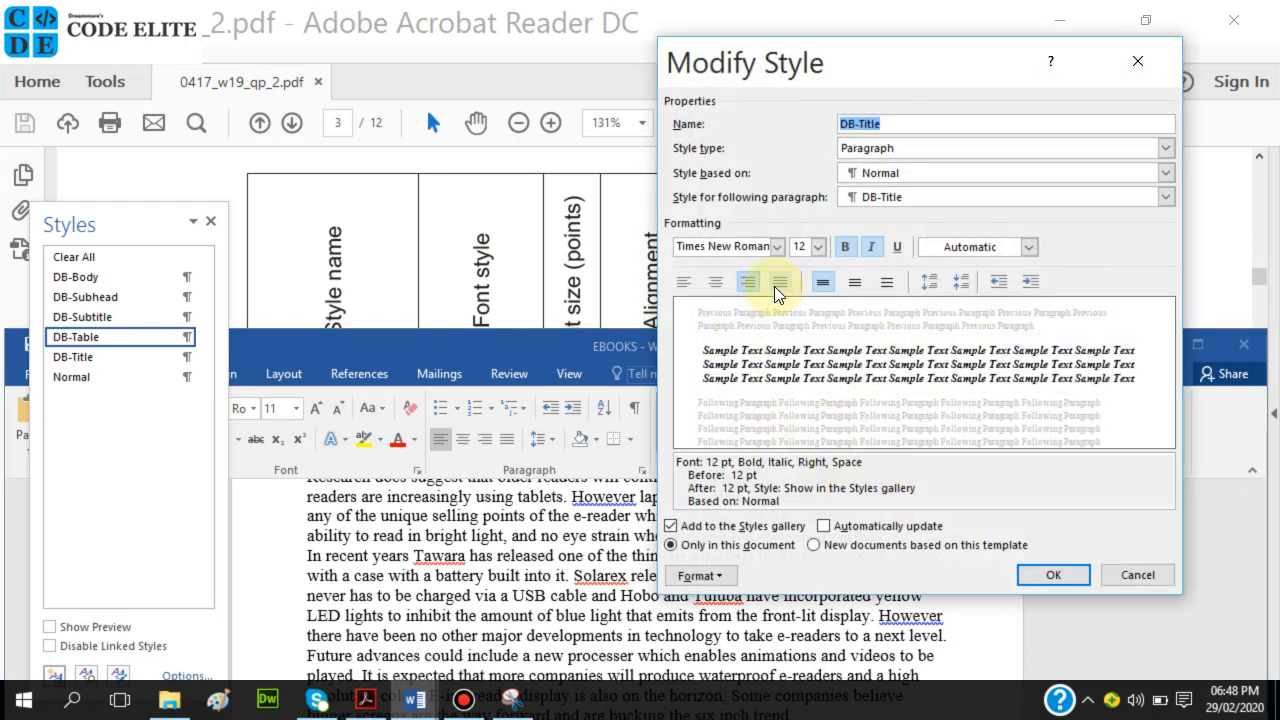
left_click_drag(853, 68, 806, 402)
scroll(826, 263, "down", 3)
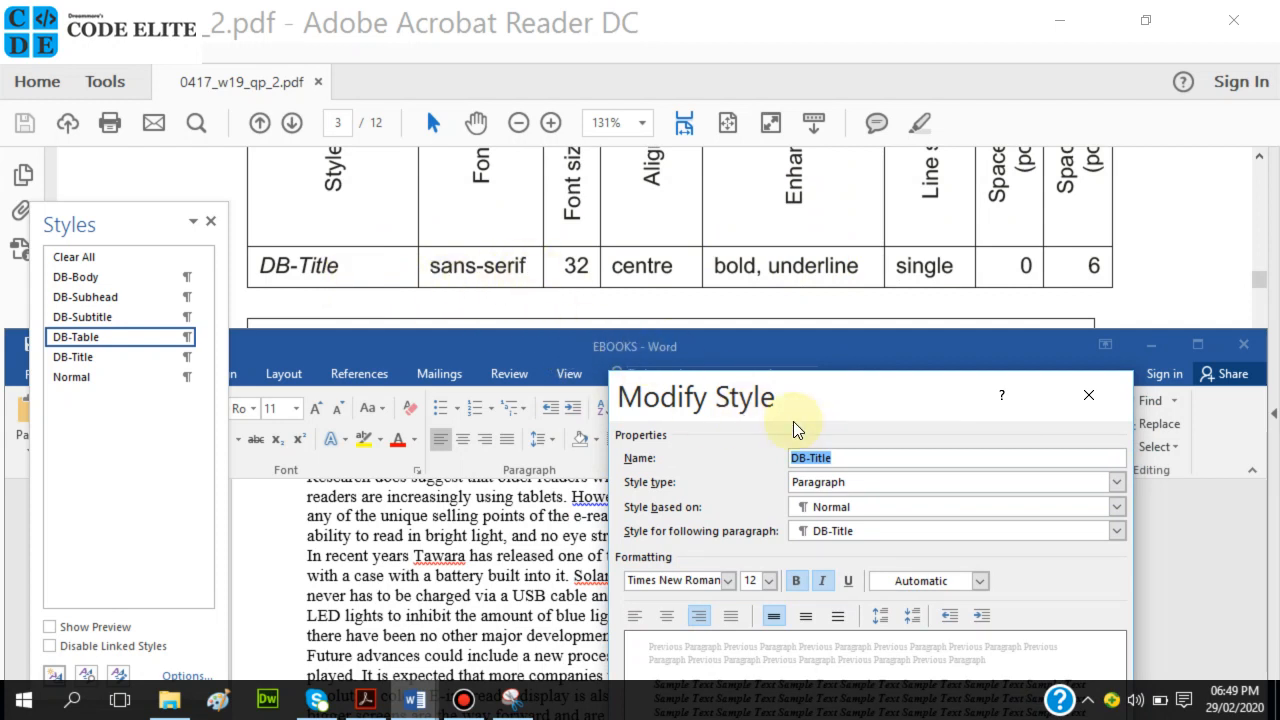
left_click_drag(801, 412, 792, 387)
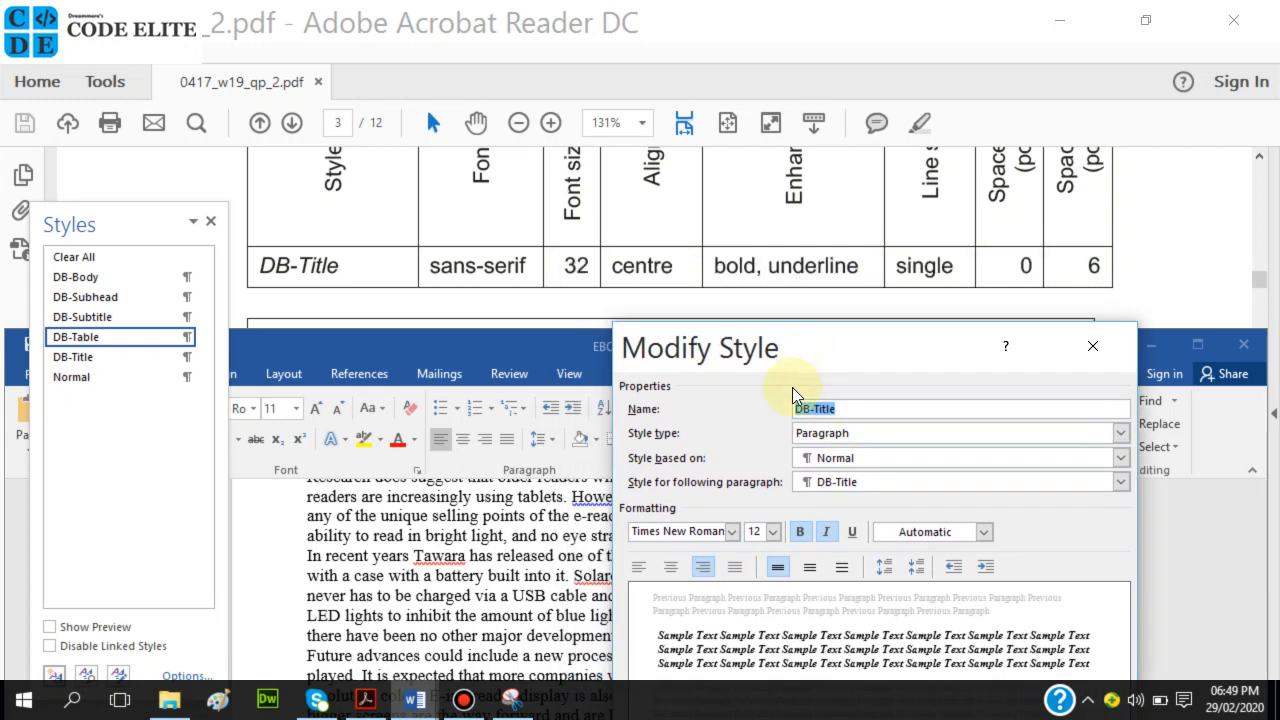
Set the DB-Title font to Calibri (Body) at 32 pt.
left_click(735, 533)
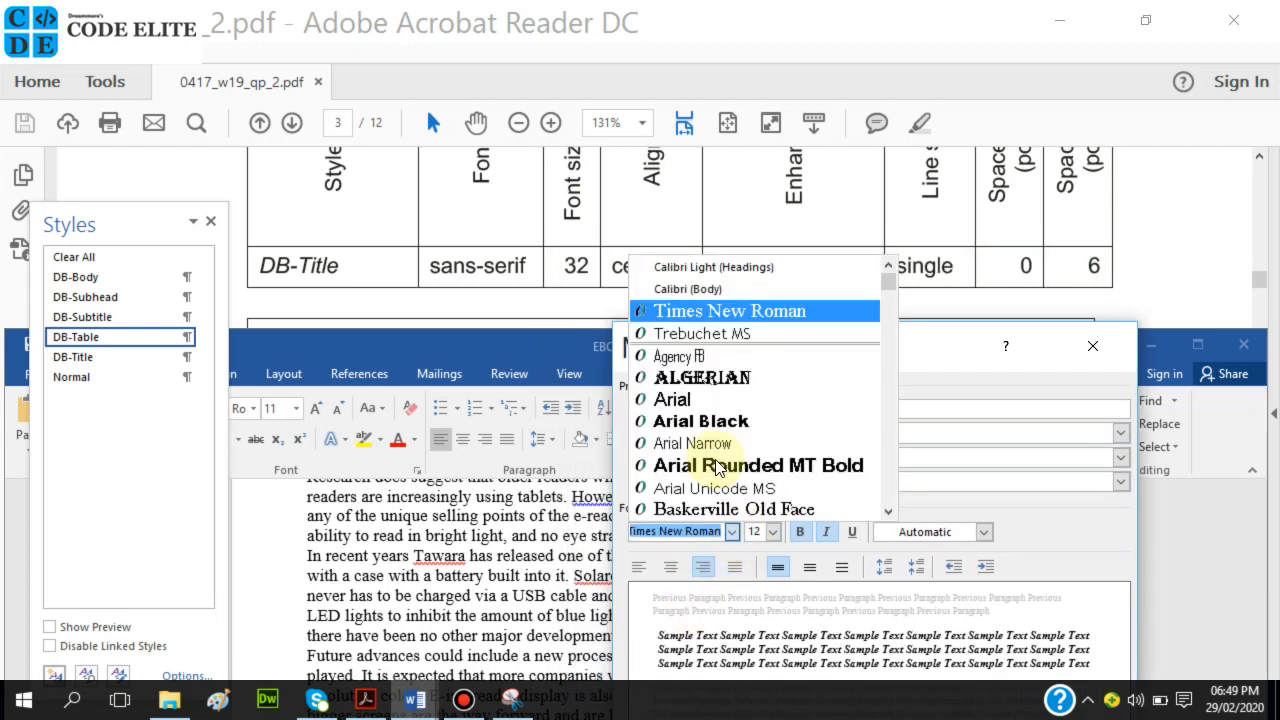
left_click(695, 291)
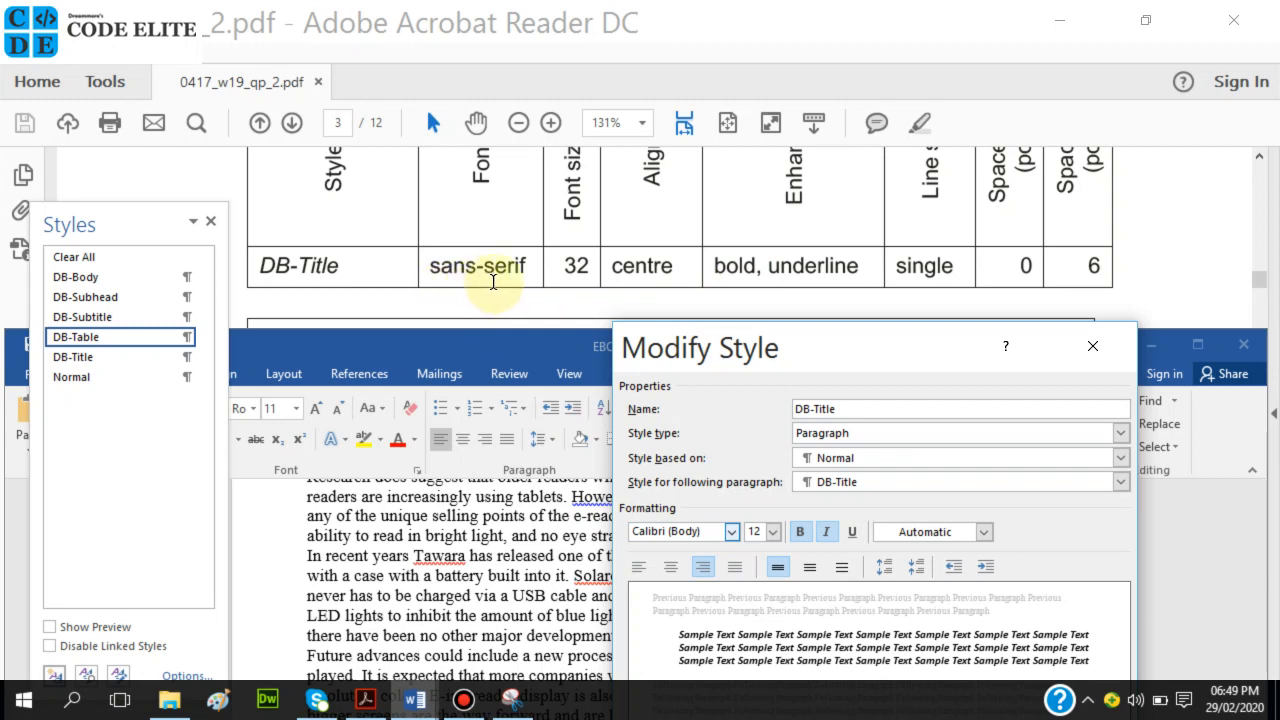
left_click(774, 534)
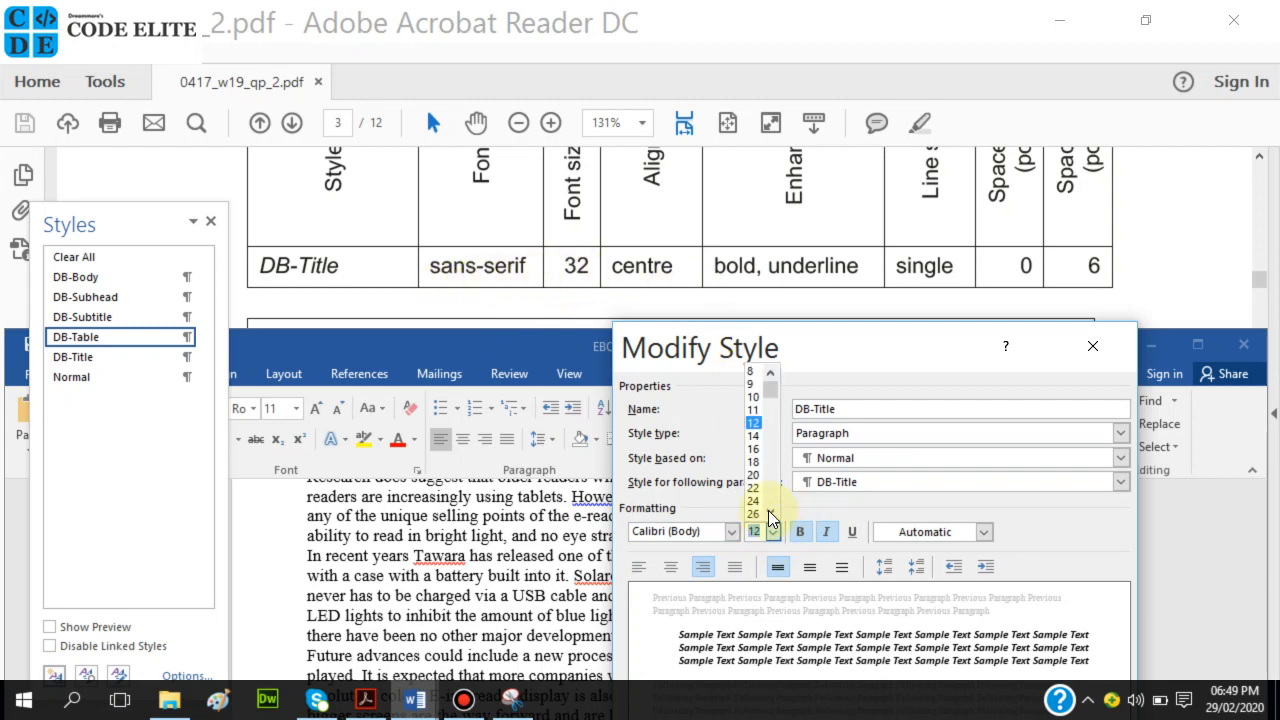
left_click(770, 513)
left_click(770, 513)
left_click(770, 513)
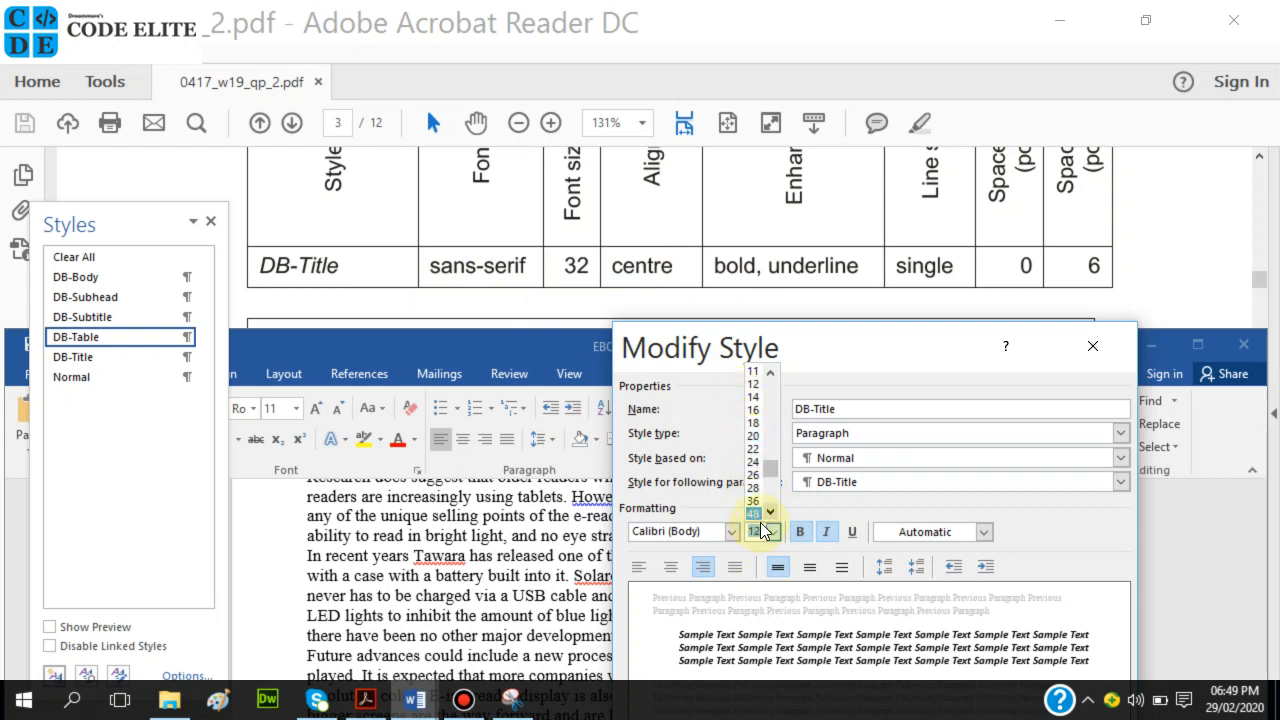
type("32")
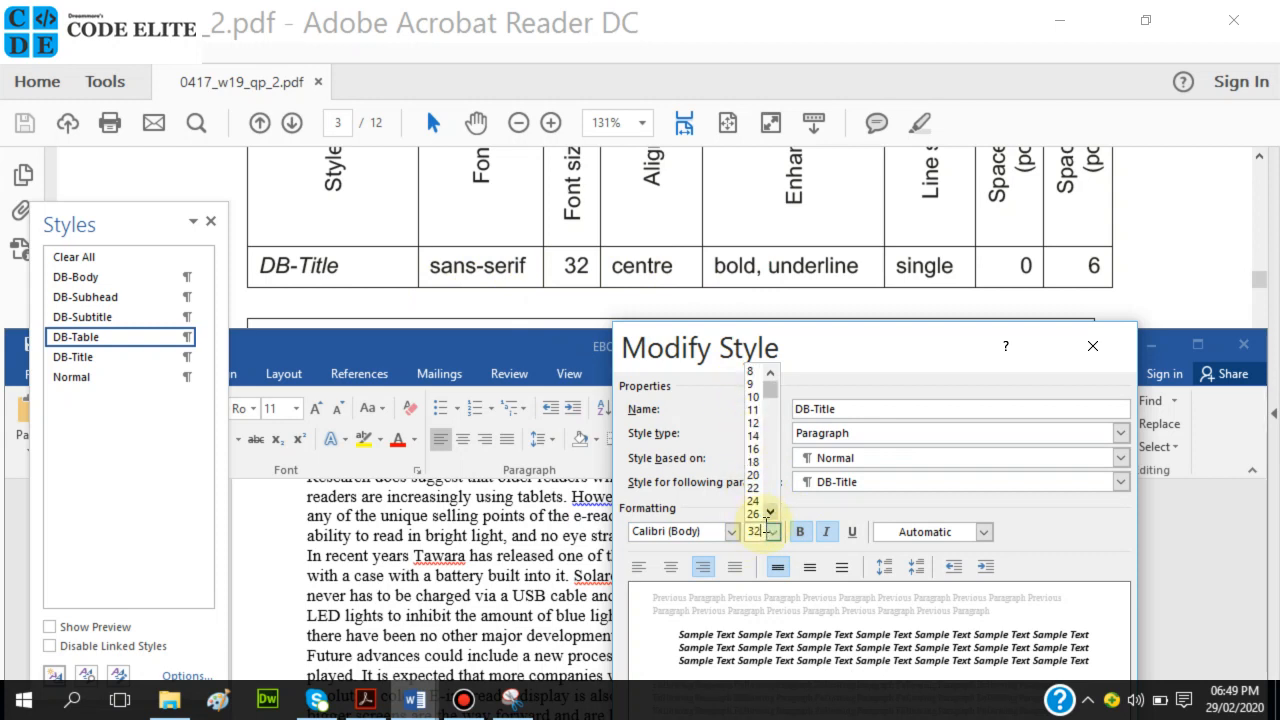
left_click(773, 532)
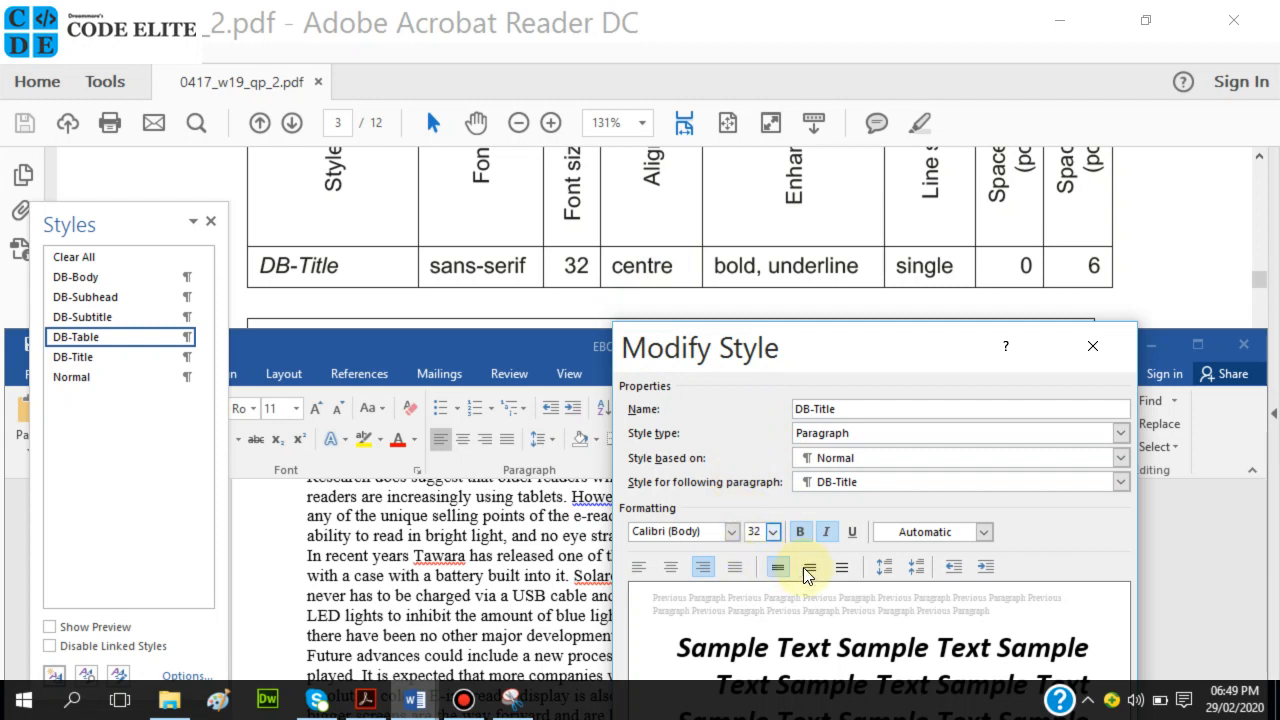
Make DB-Title centred and underlined with italic turned off.
left_click(672, 568)
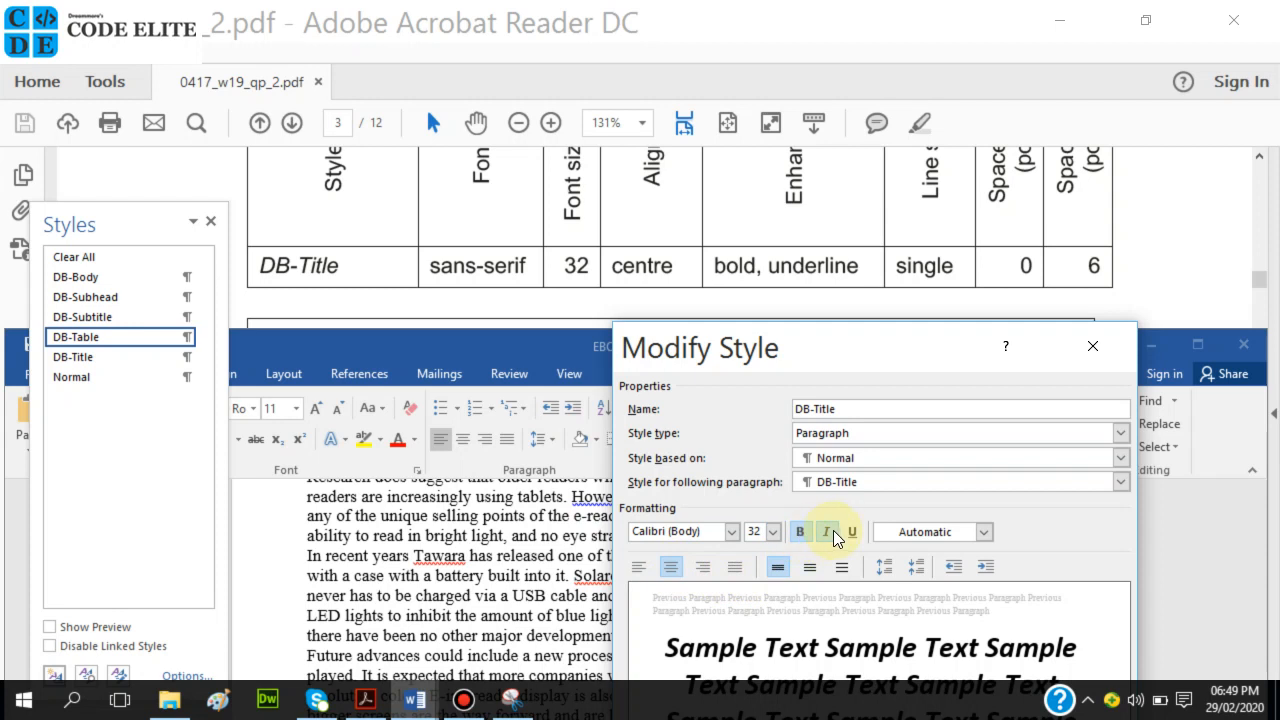
left_click(835, 538)
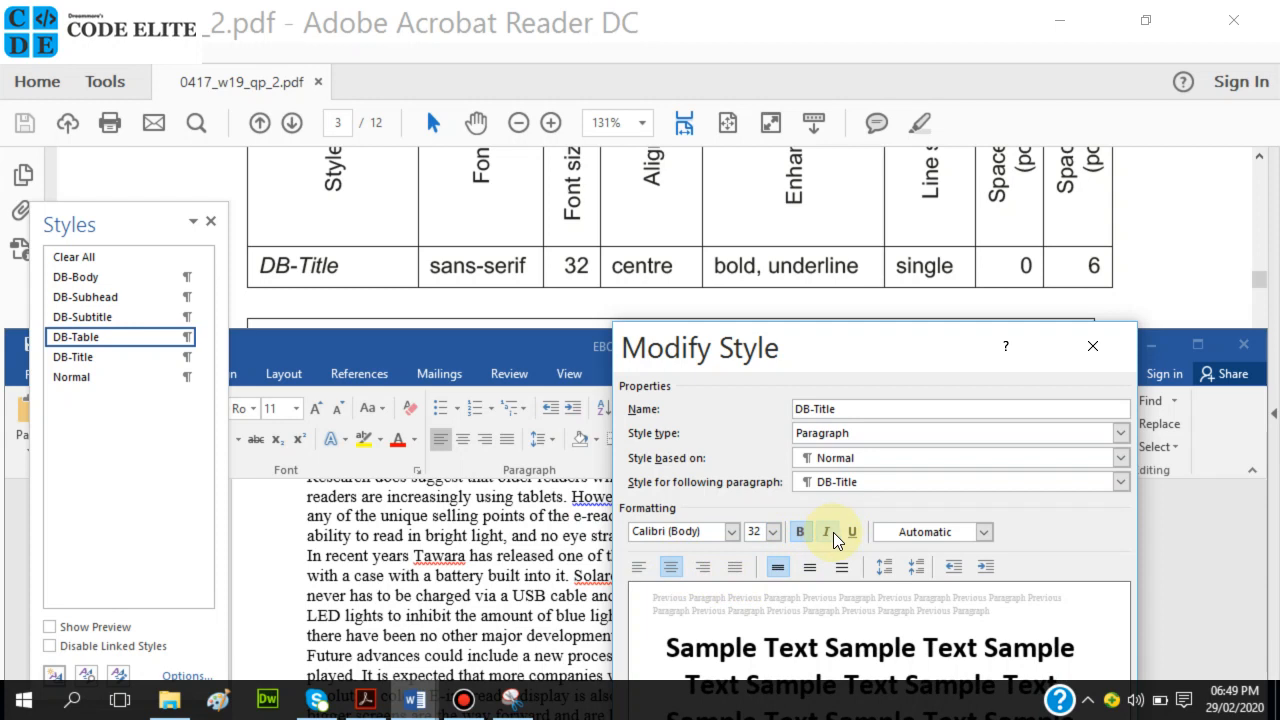
left_click(853, 535)
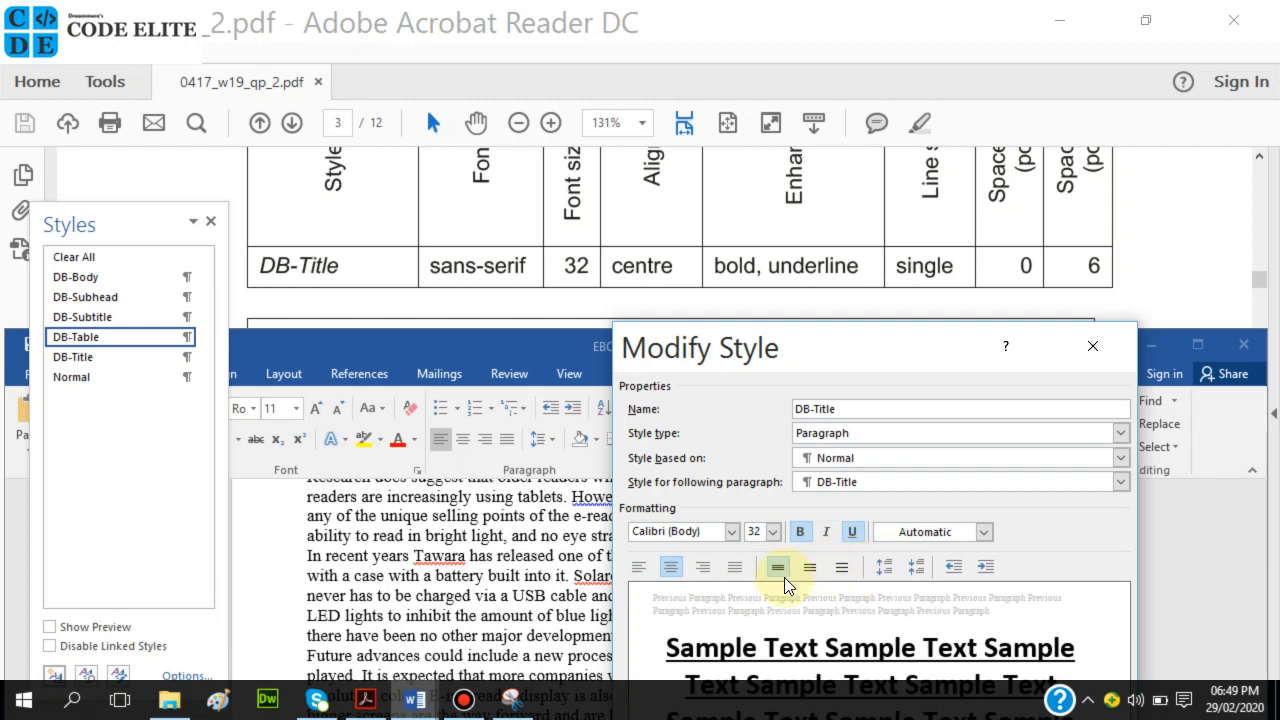
left_click_drag(818, 350, 751, 98)
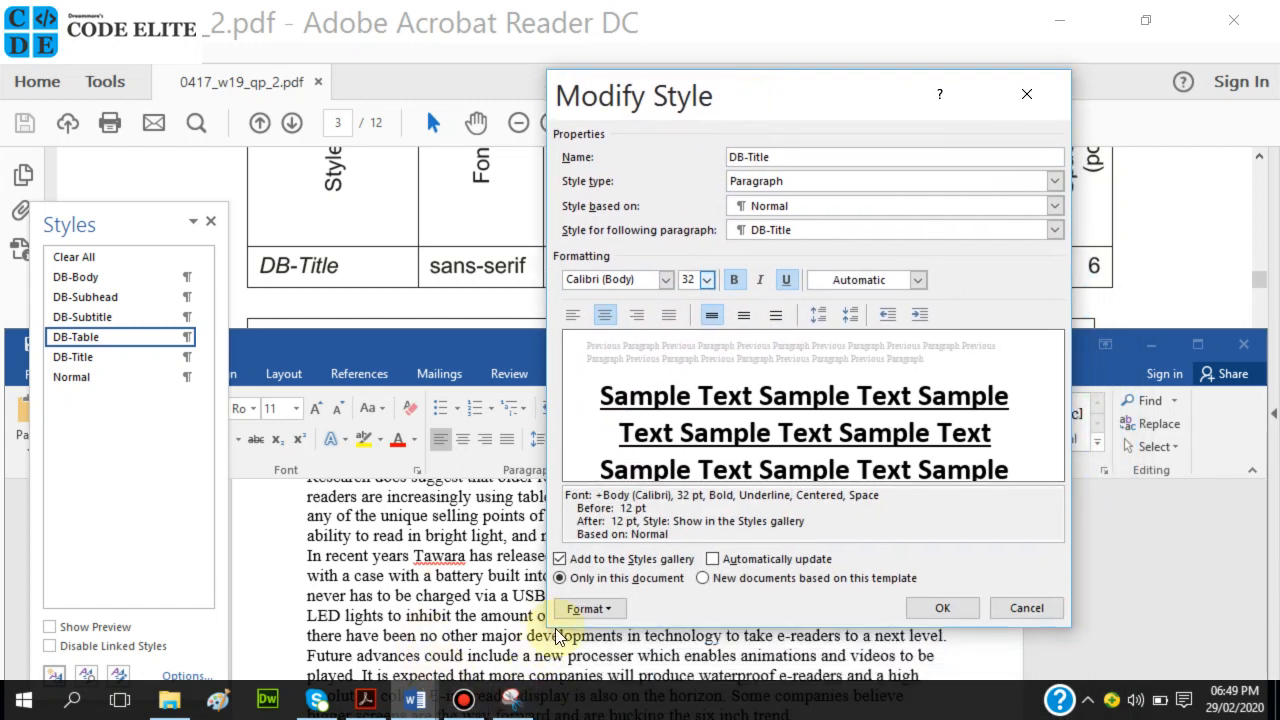
Set DB-Title's paragraph spacing to 0 pt before and 6 pt after.
left_click(576, 612)
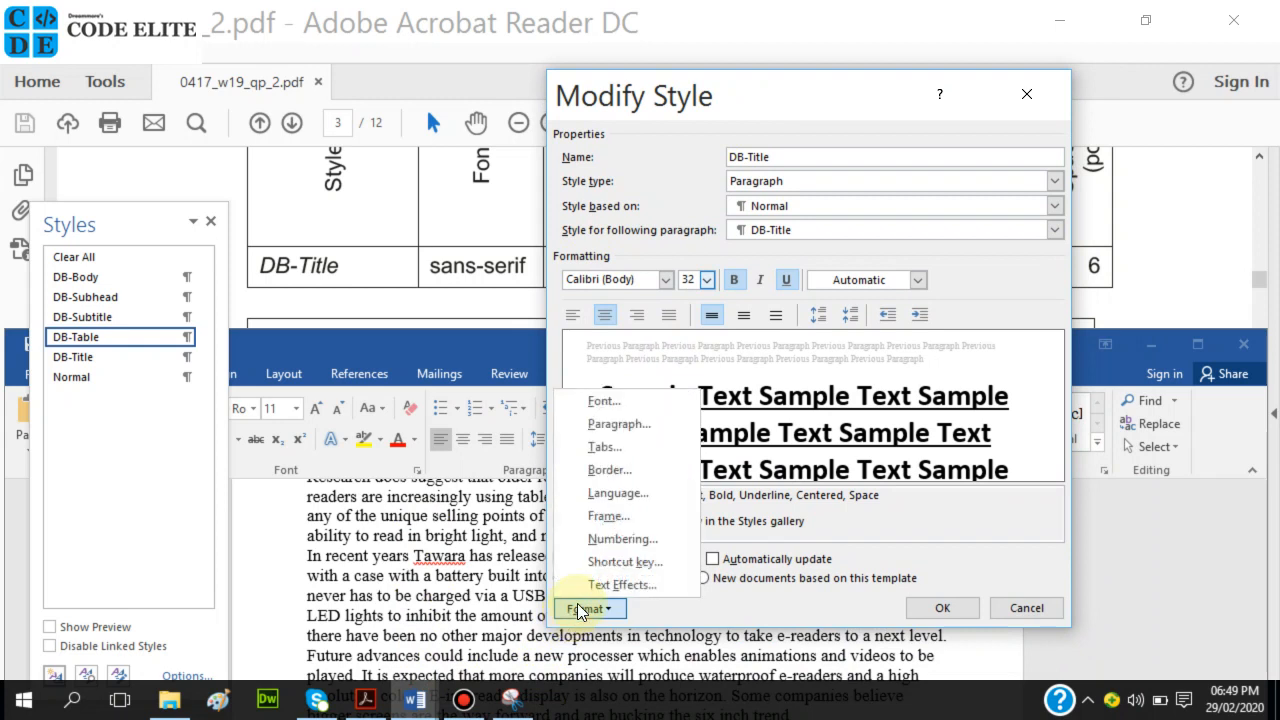
left_click(638, 426)
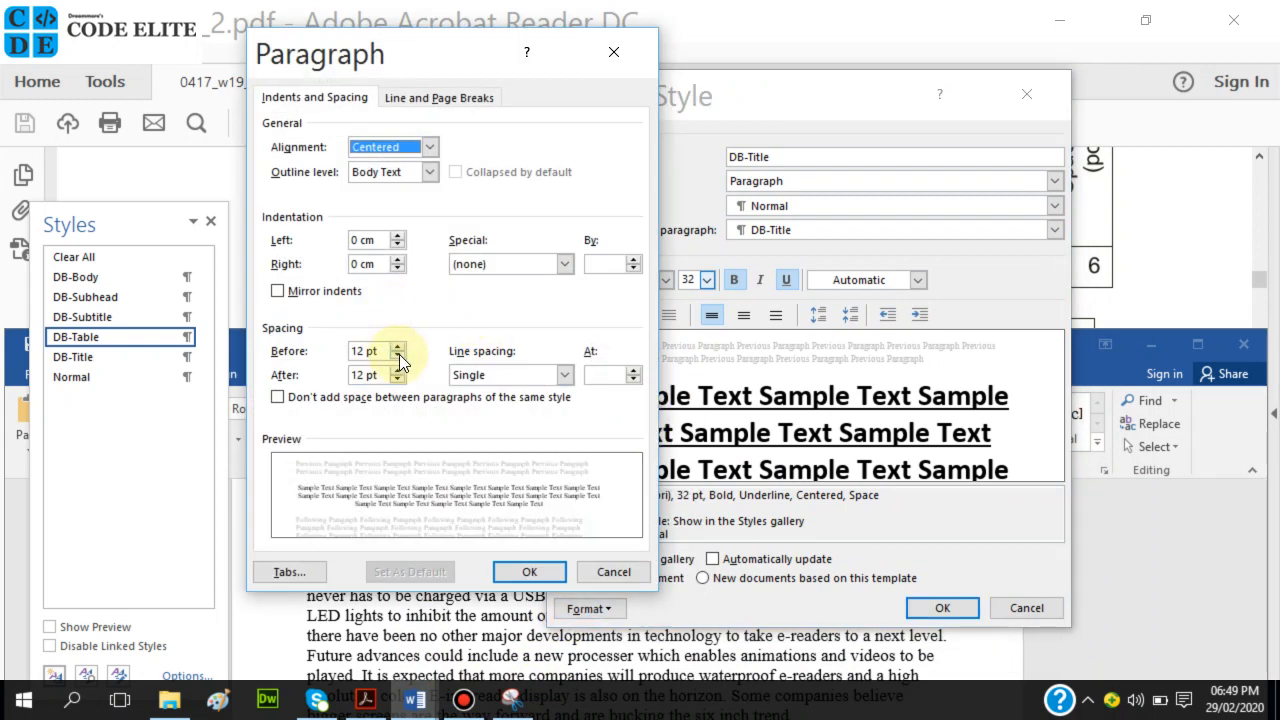
left_click(398, 358)
left_click(399, 358)
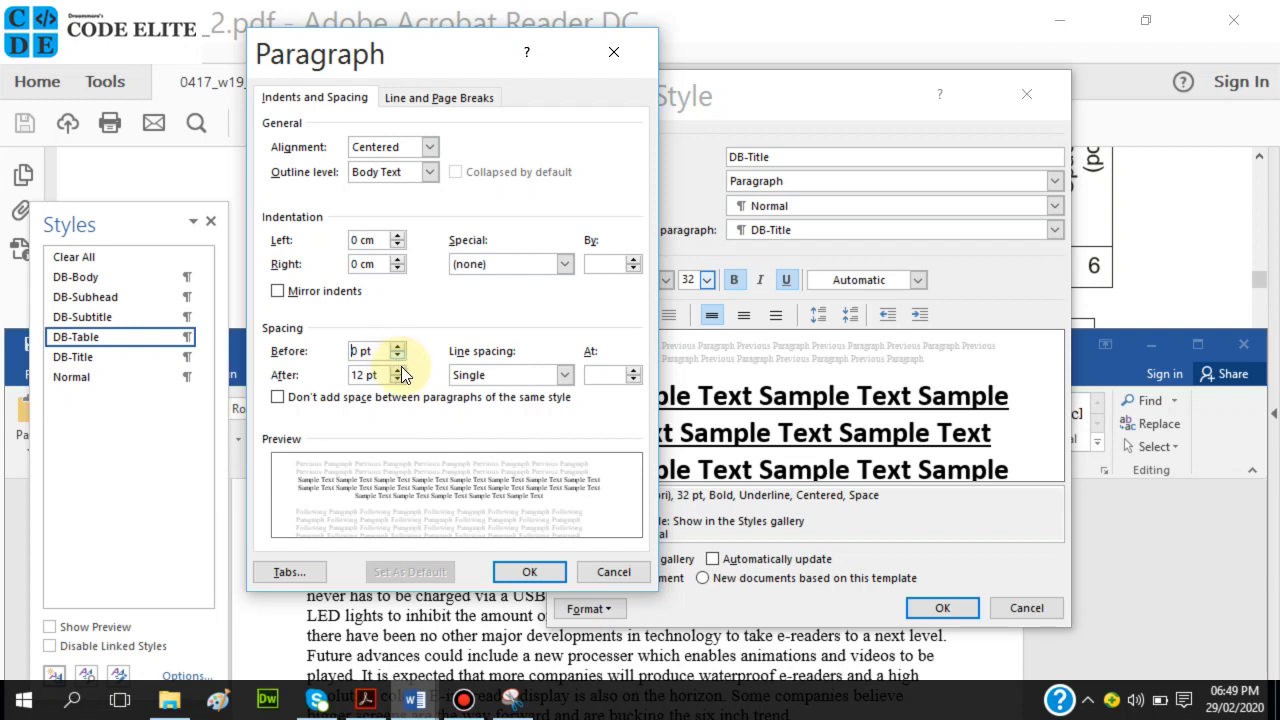
left_click(401, 377)
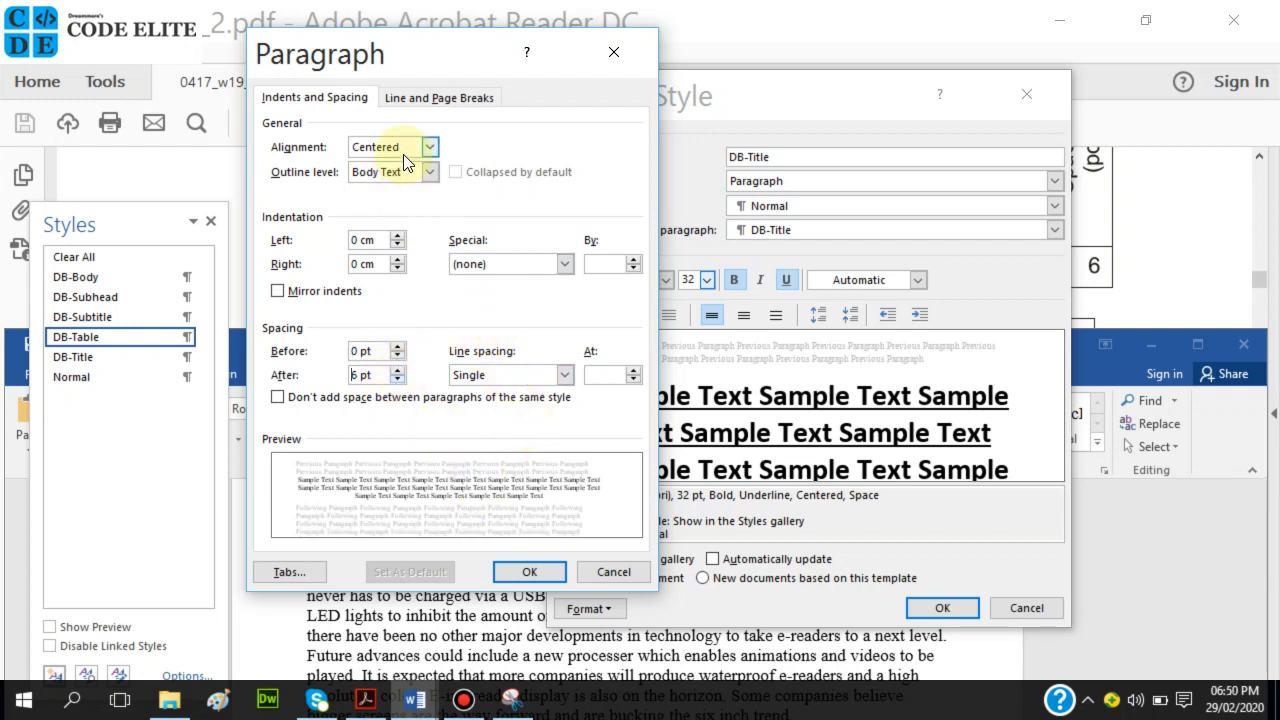
left_click(515, 569)
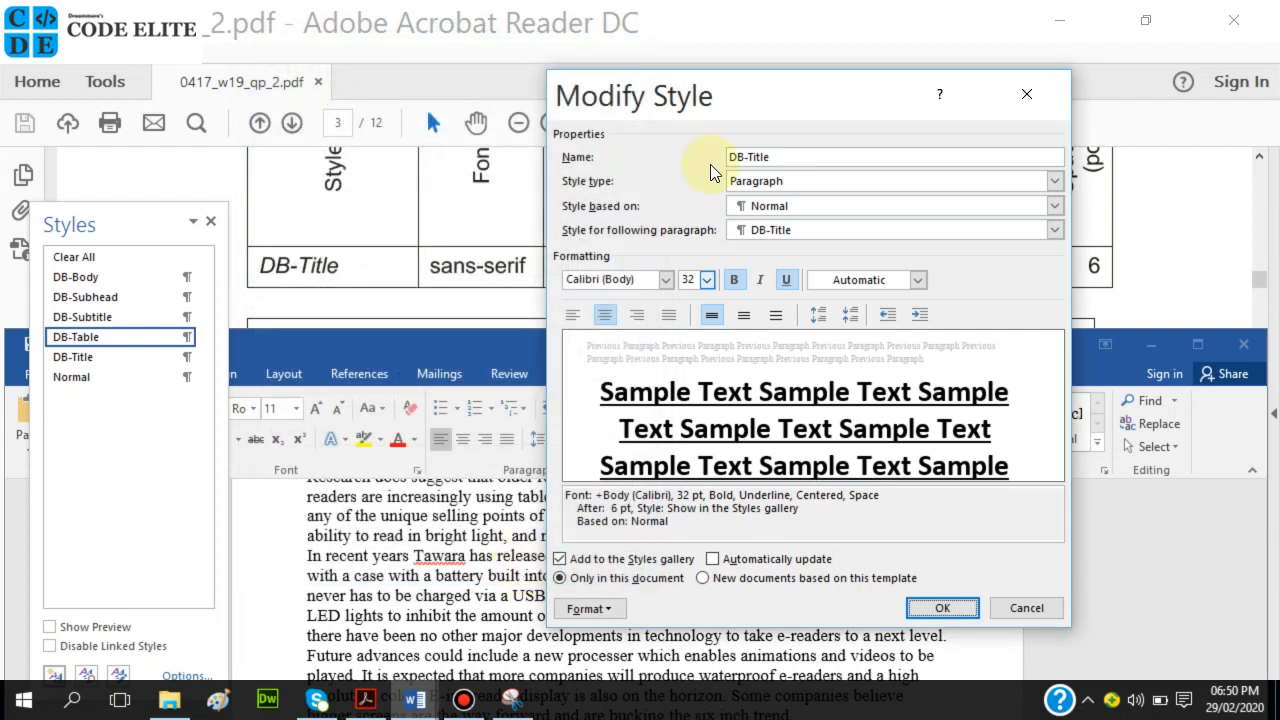
Check the style against the spec table and save the DB-Title changes.
left_click_drag(729, 94, 738, 440)
left_click_drag(698, 325, 686, 92)
left_click(903, 600)
left_click(903, 600)
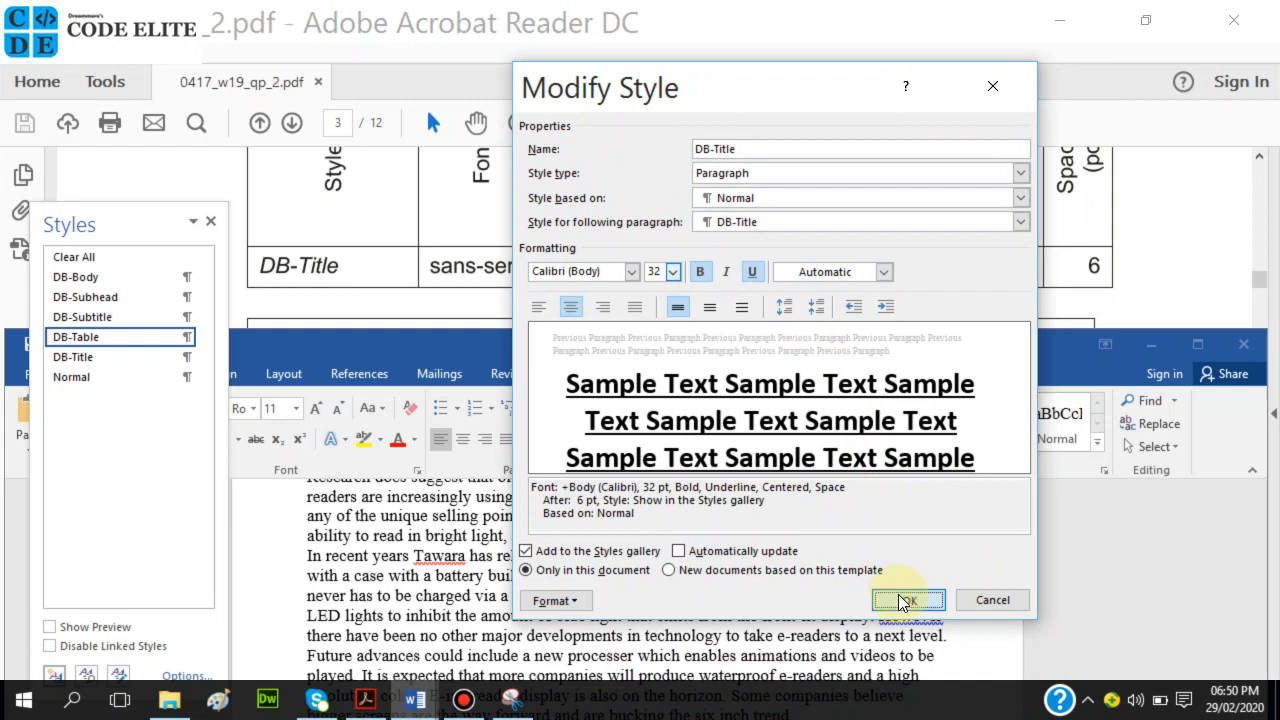
scroll(650, 272, "down", 1)
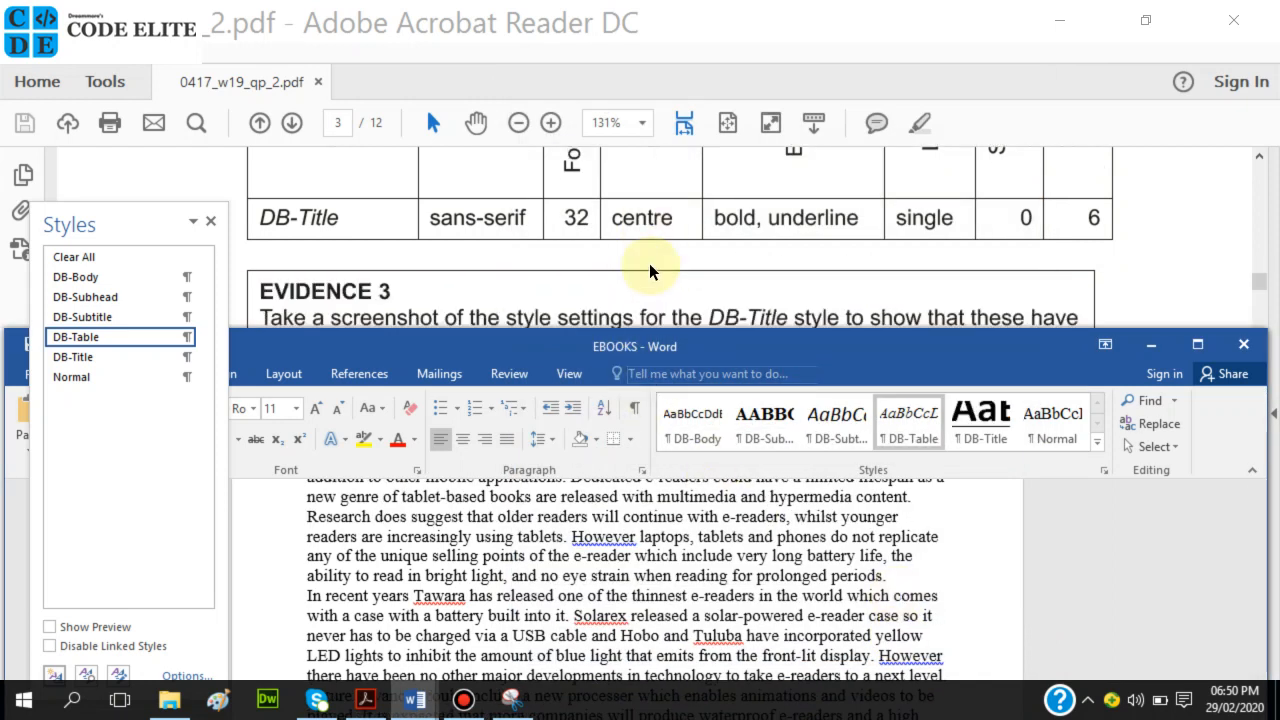
Reopen DB-Title's paragraph settings showing centred, 0 pt before, 6 pt after, single spacing, moved left.
scroll(648, 270, "down", 1)
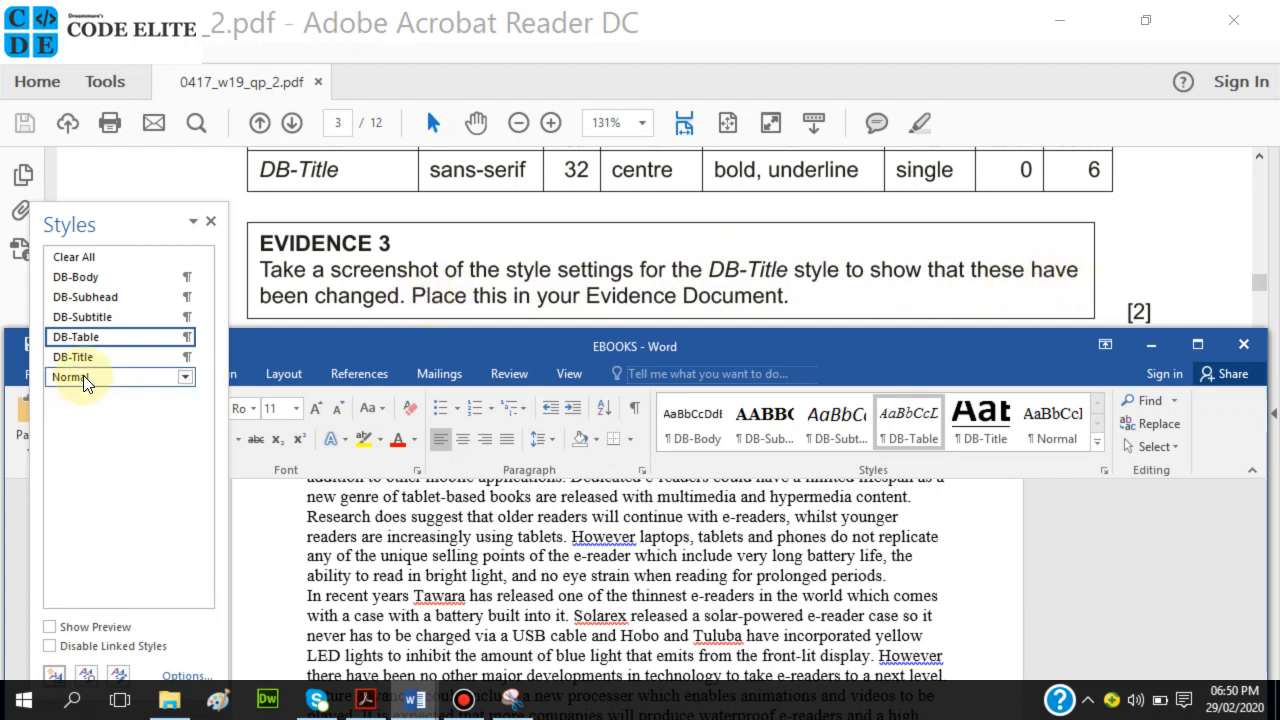
mouse_move(86, 369)
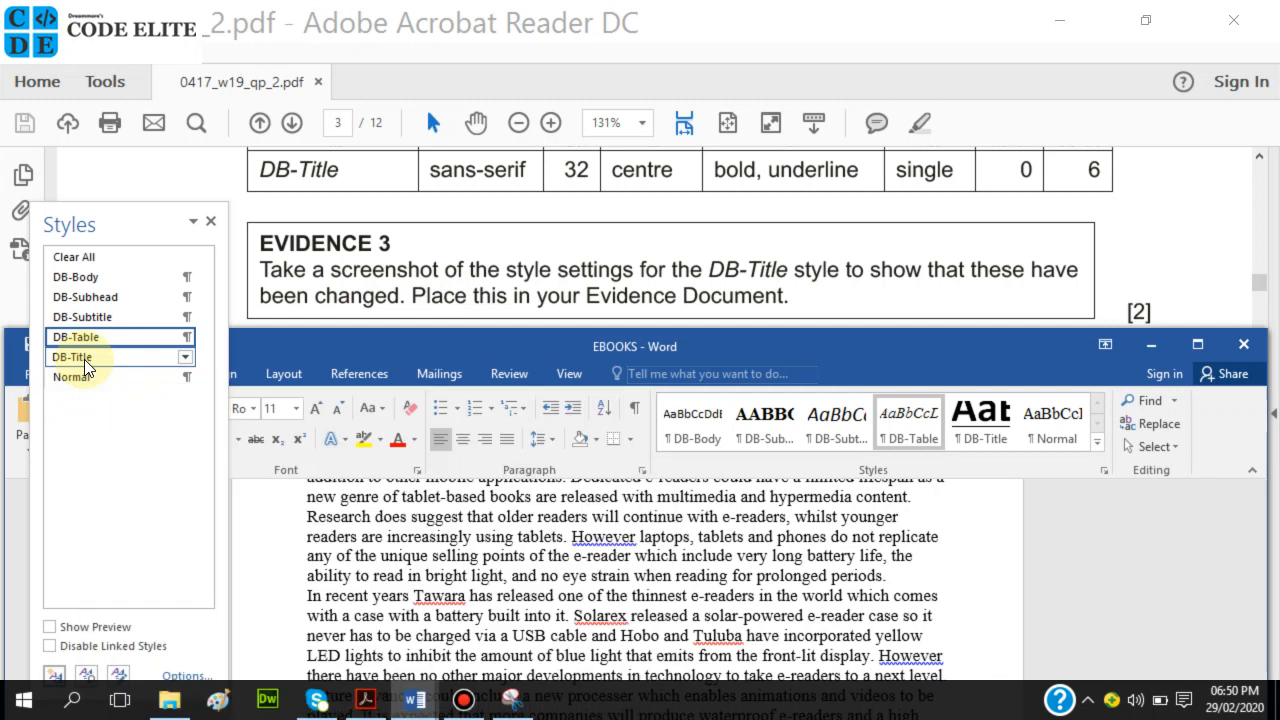
right_click(86, 367)
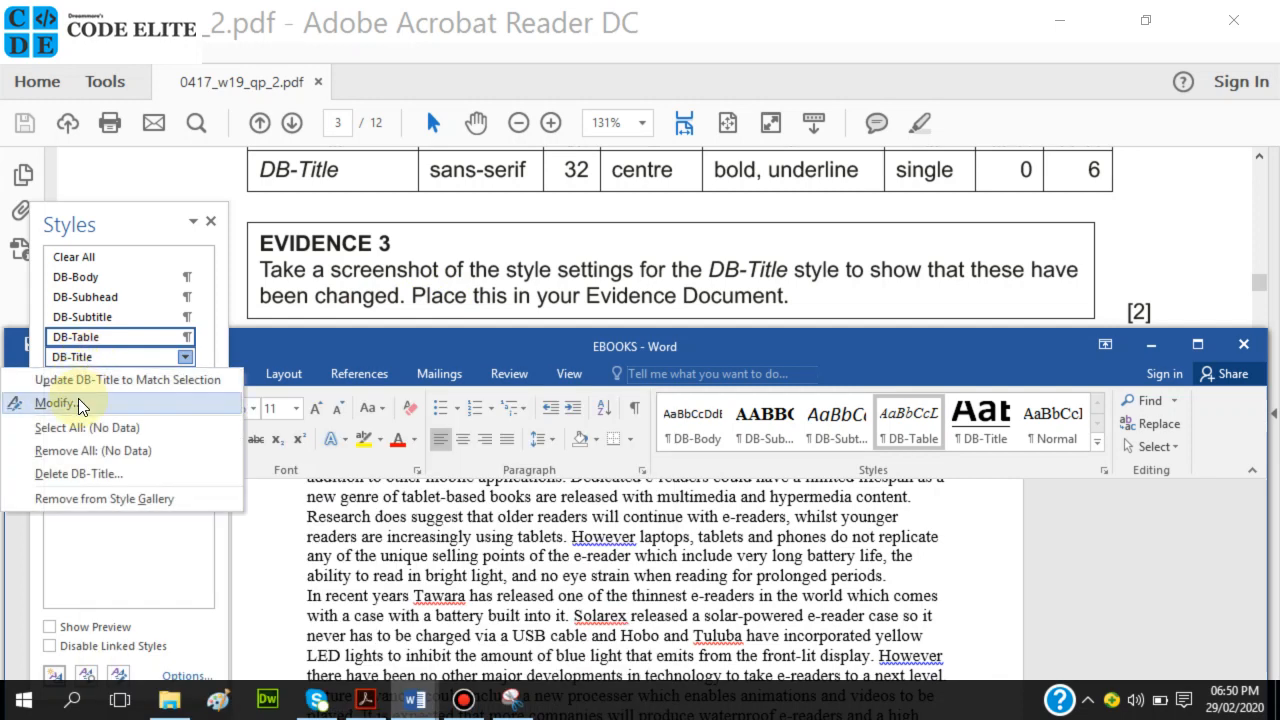
left_click(104, 412)
left_click(104, 412)
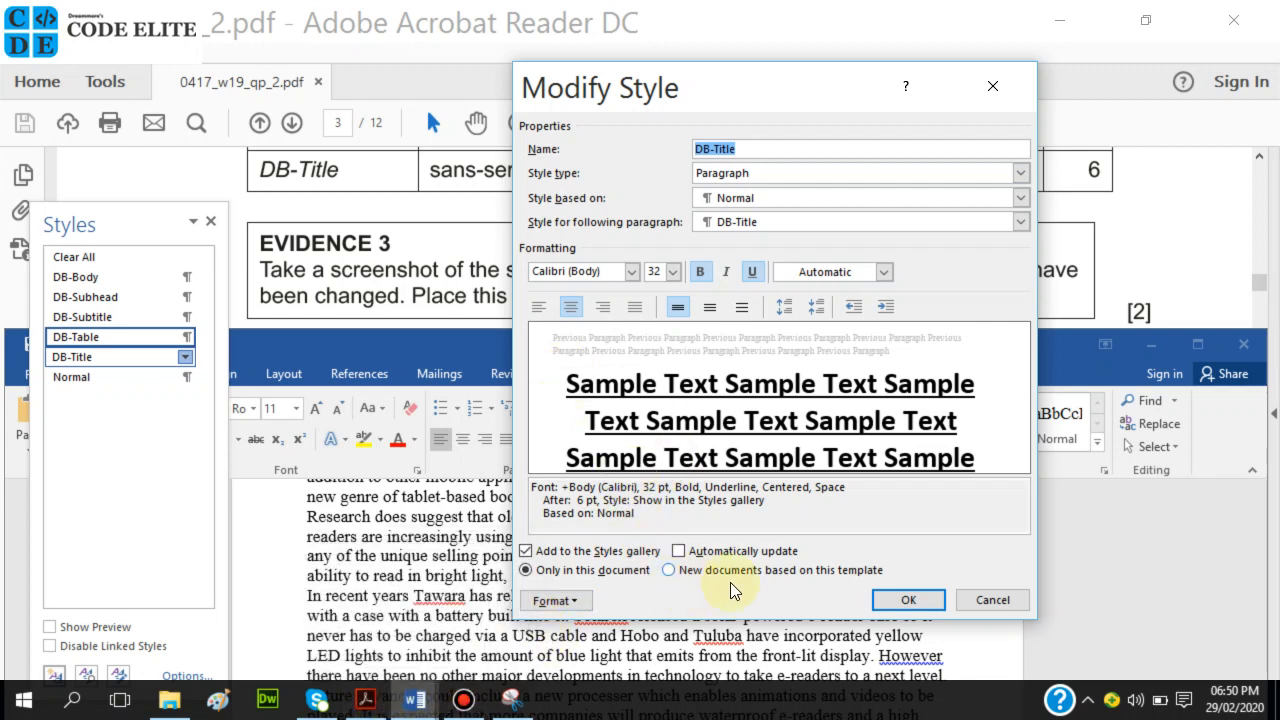
left_click(545, 600)
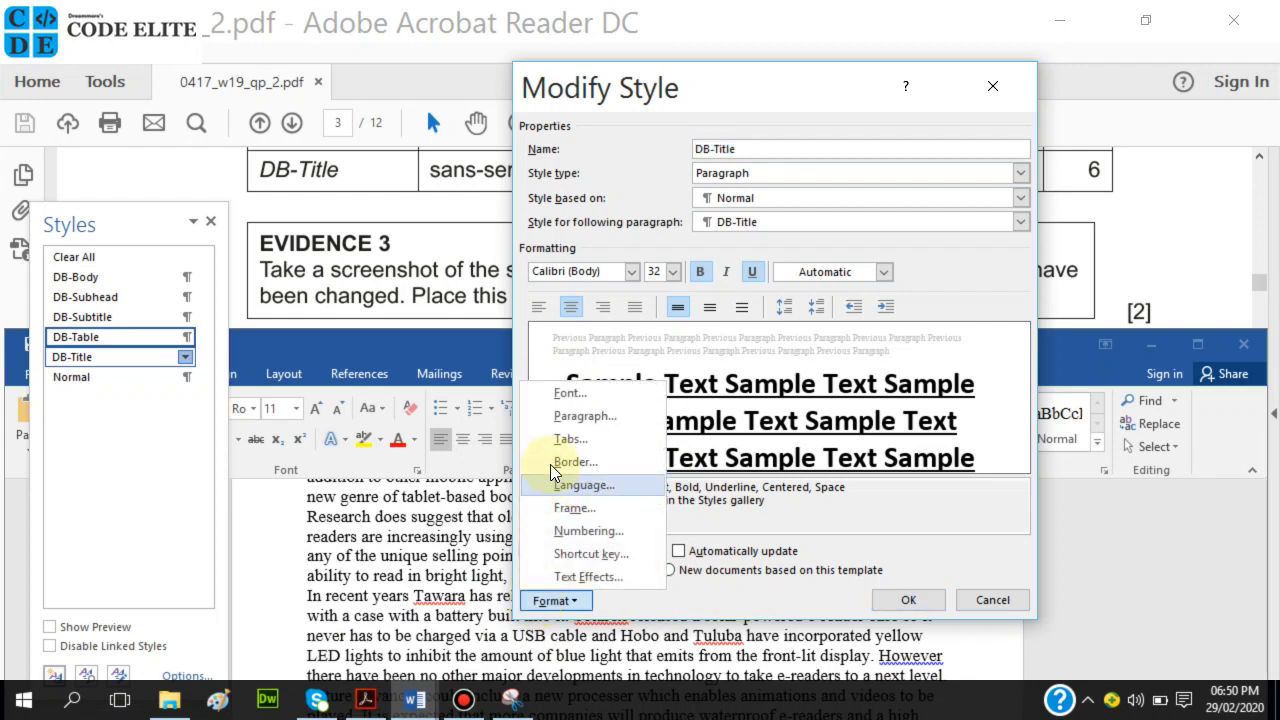
left_click(555, 424)
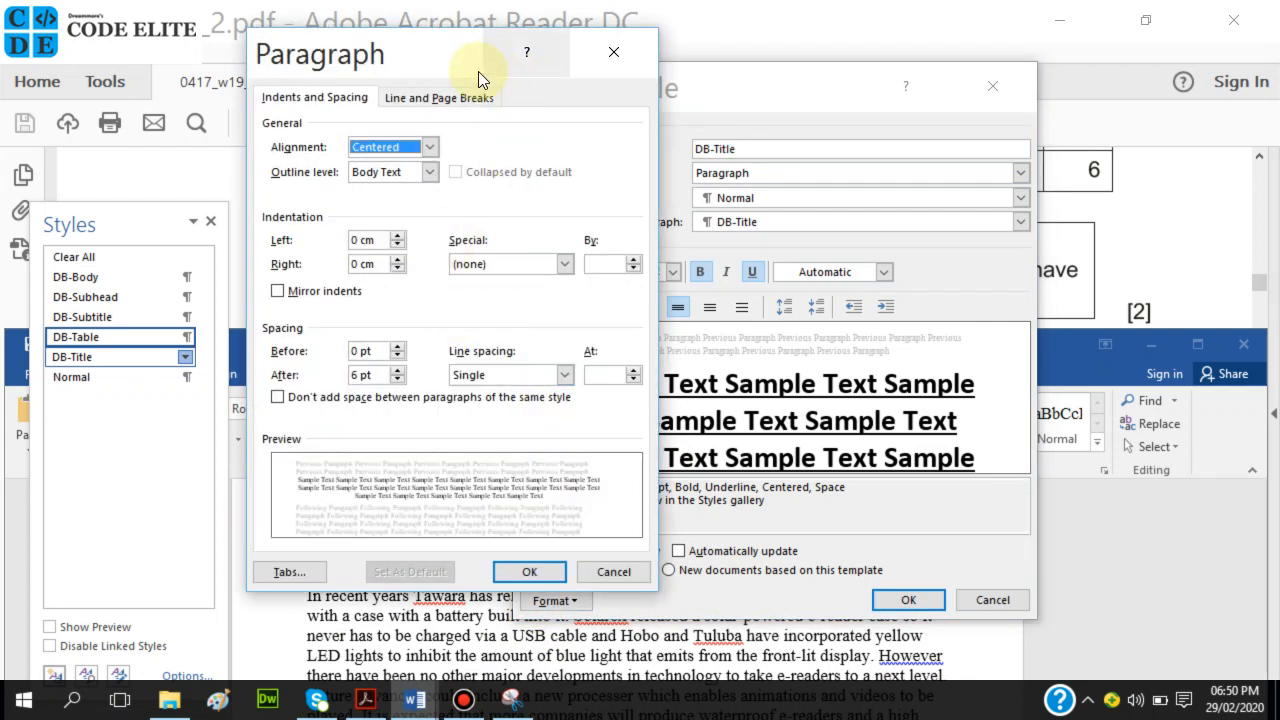
left_click_drag(455, 60, 353, 86)
Look through Snipping Tool's menus, options and delay choices without changing anything.
left_click(511, 700)
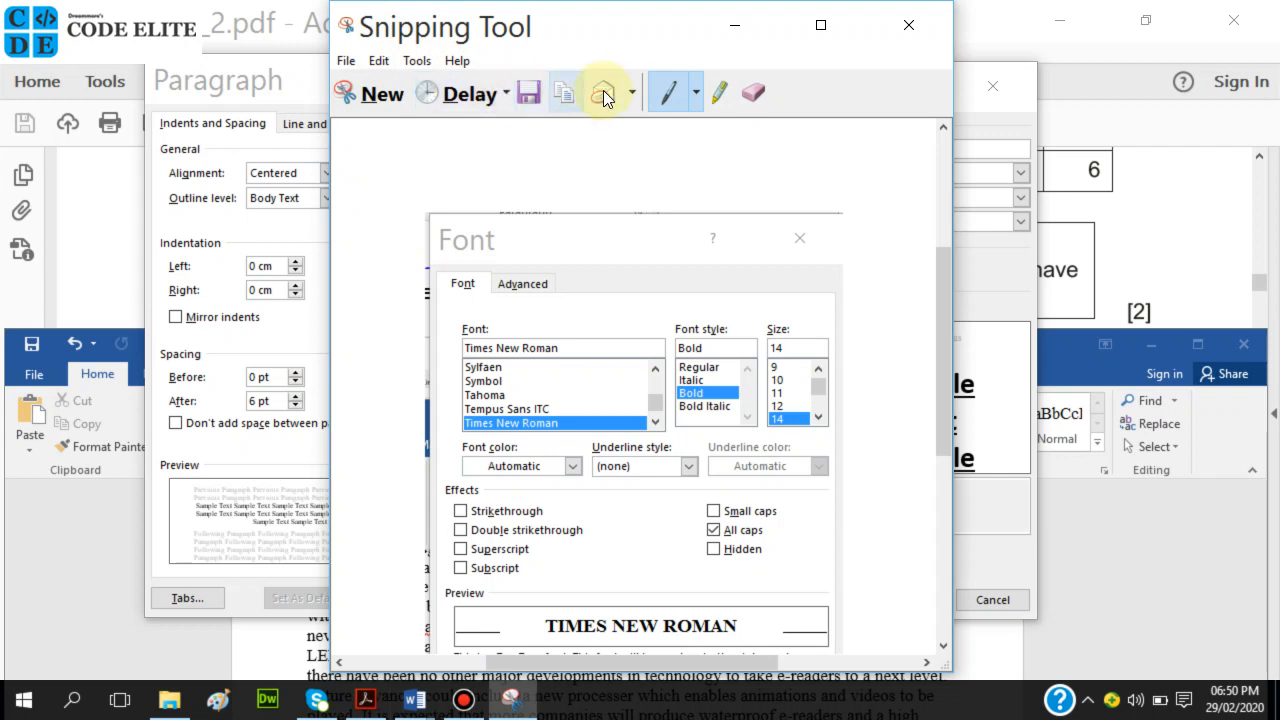
left_click(393, 62)
left_click(348, 62)
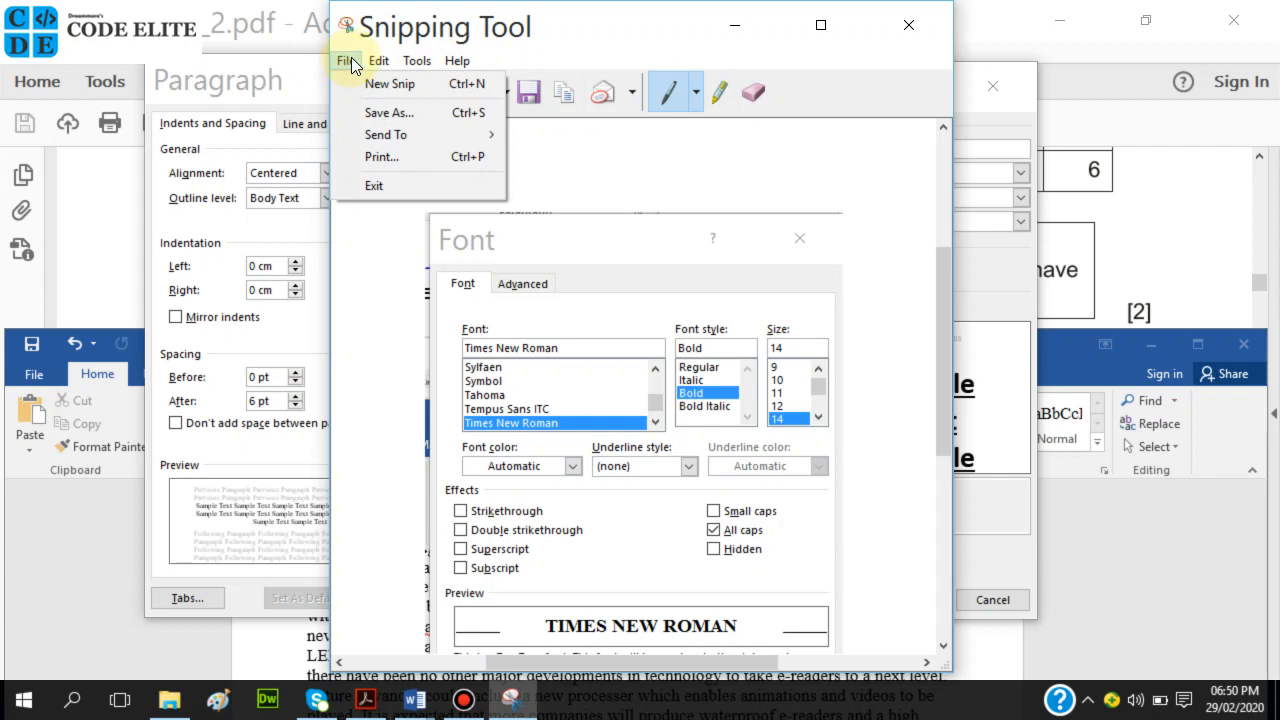
mouse_move(414, 62)
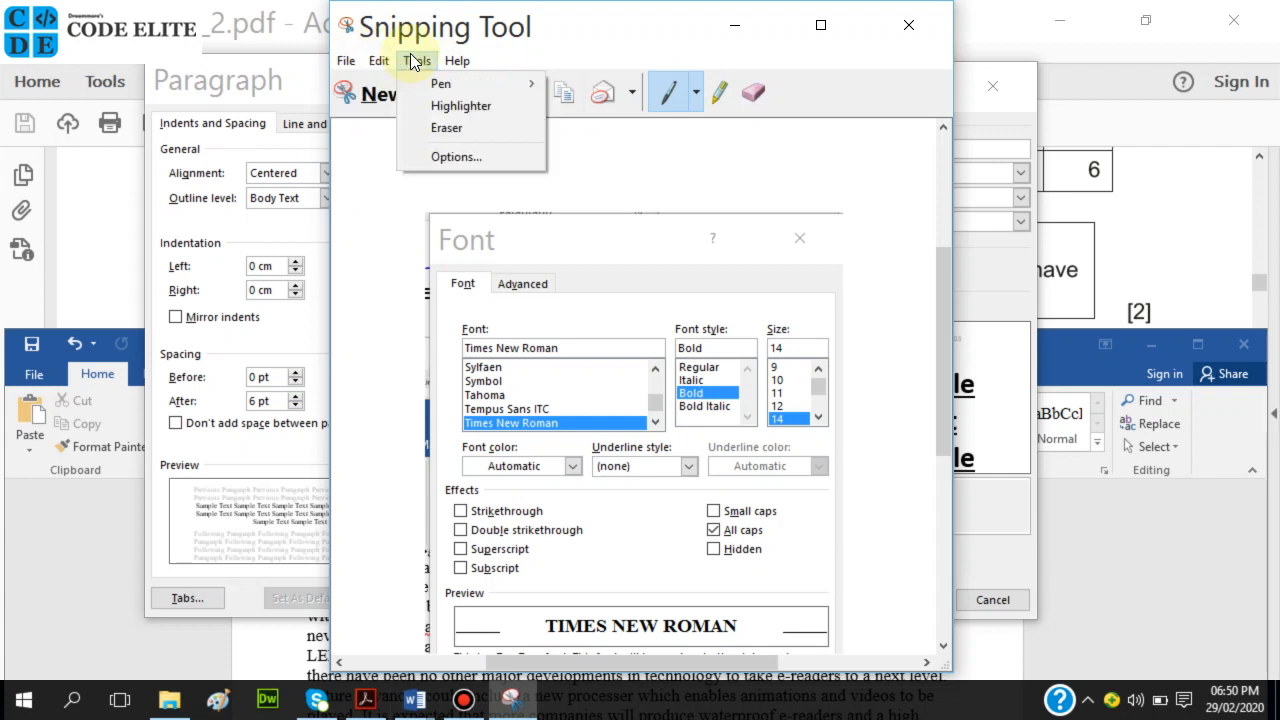
left_click(450, 157)
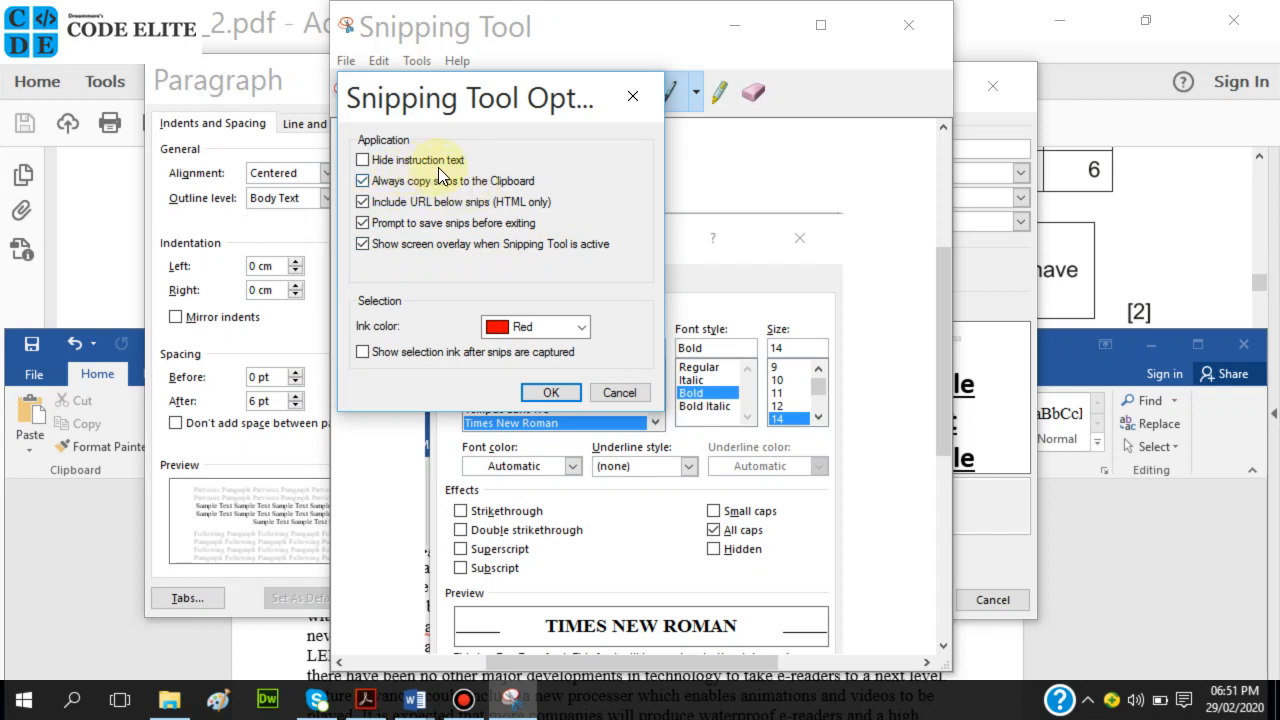
left_click(561, 391)
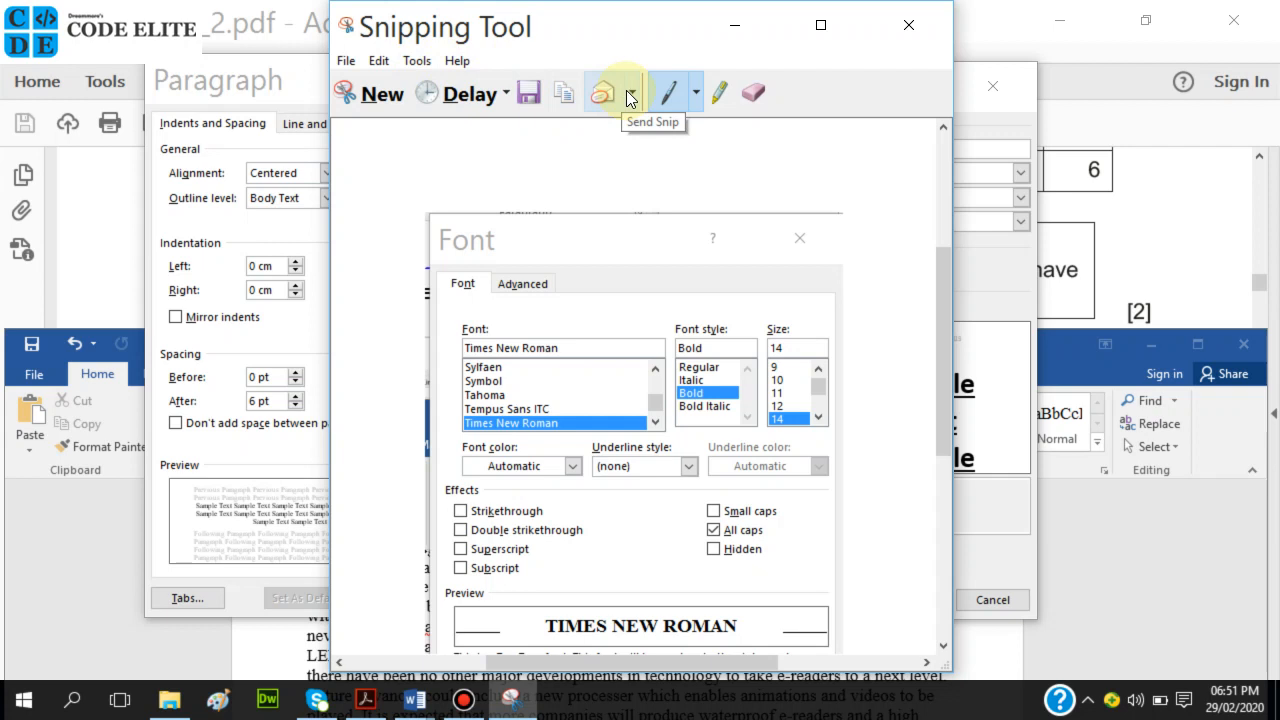
left_click(505, 89)
left_click(505, 88)
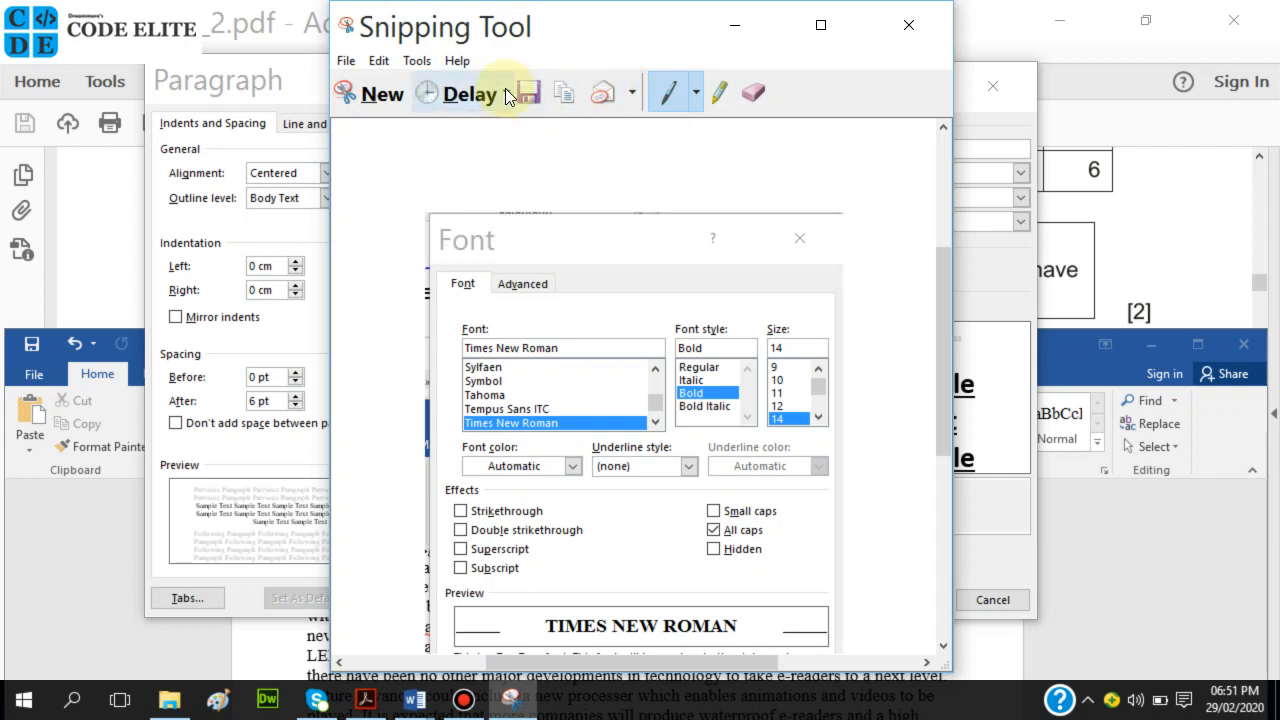
Reopen Snipping Tool Options, cancel them, and start a new snip.
left_click(351, 62)
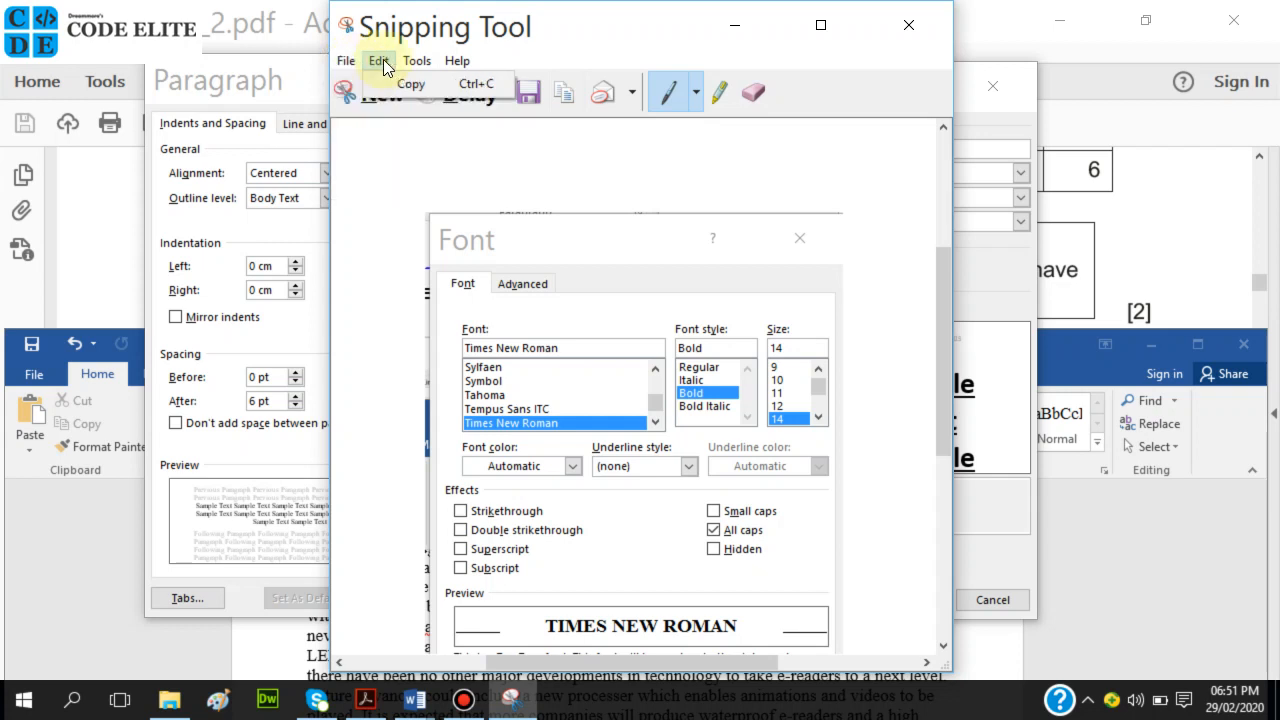
mouse_move(410, 62)
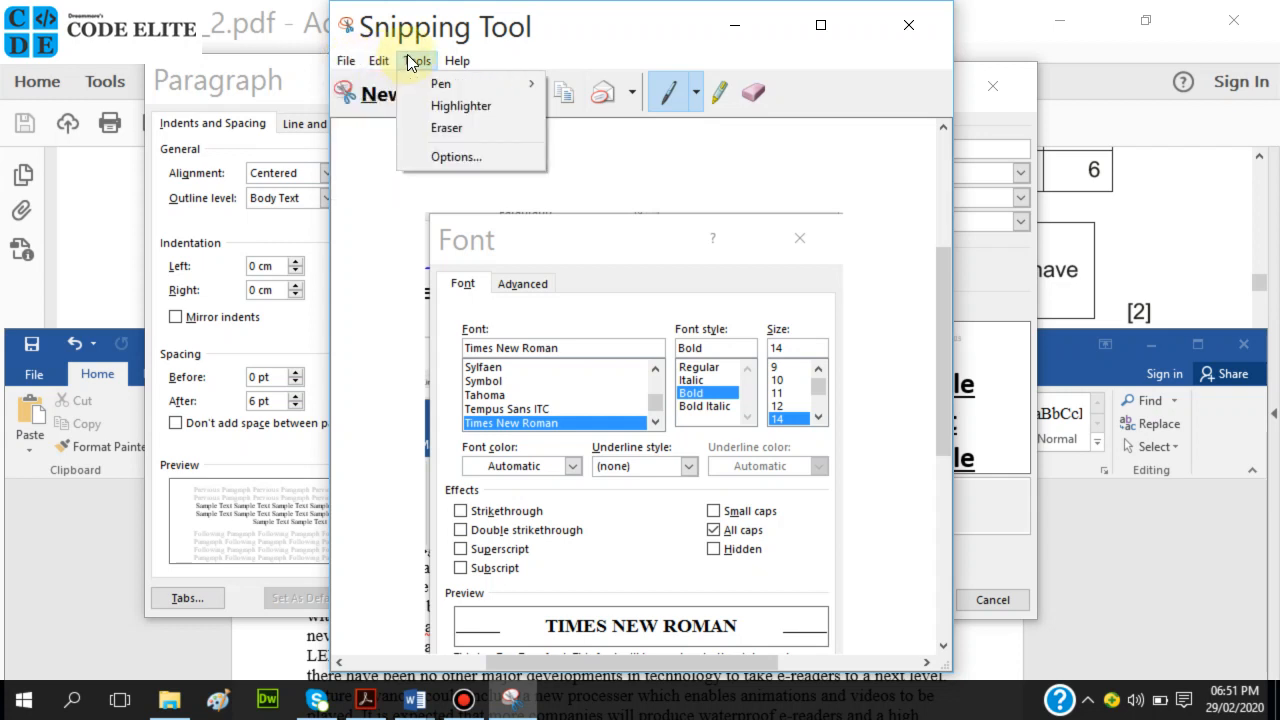
left_click(448, 155)
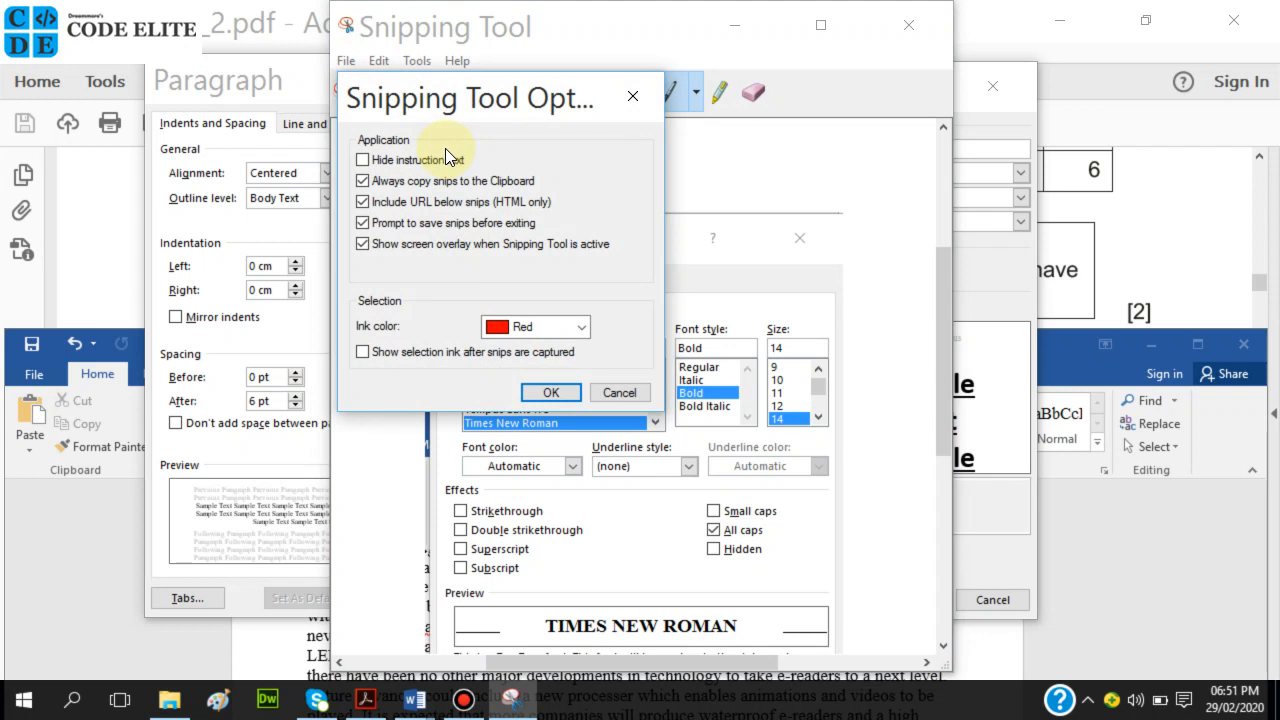
left_click(610, 392)
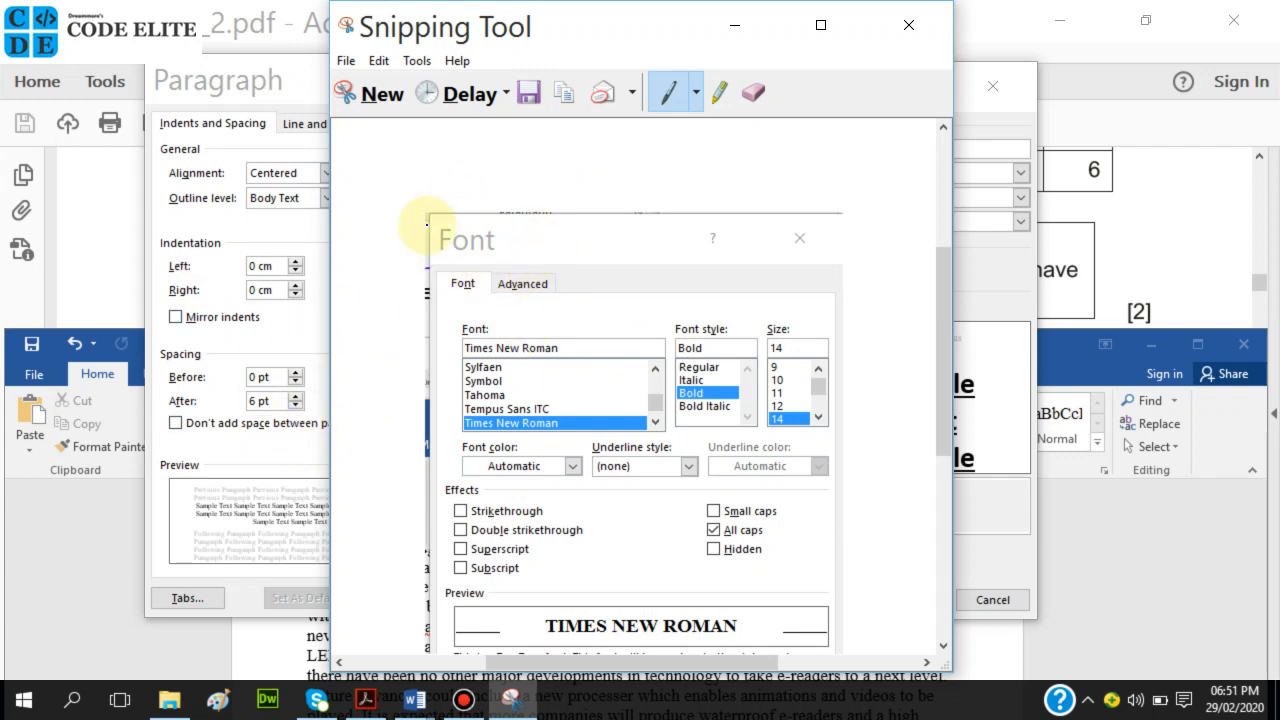
left_click(372, 100)
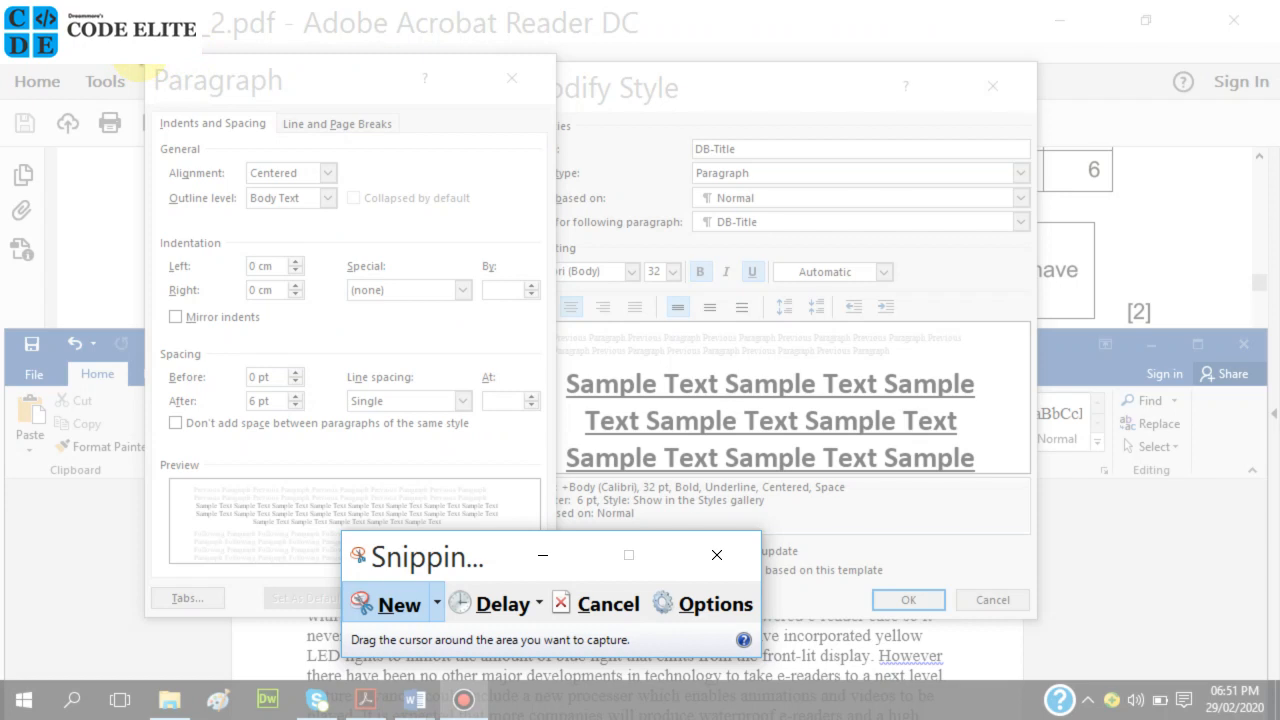
Discard a rectangular snip and capture the DB-Title Paragraph window using Window Snip.
left_click_drag(141, 53, 555, 617)
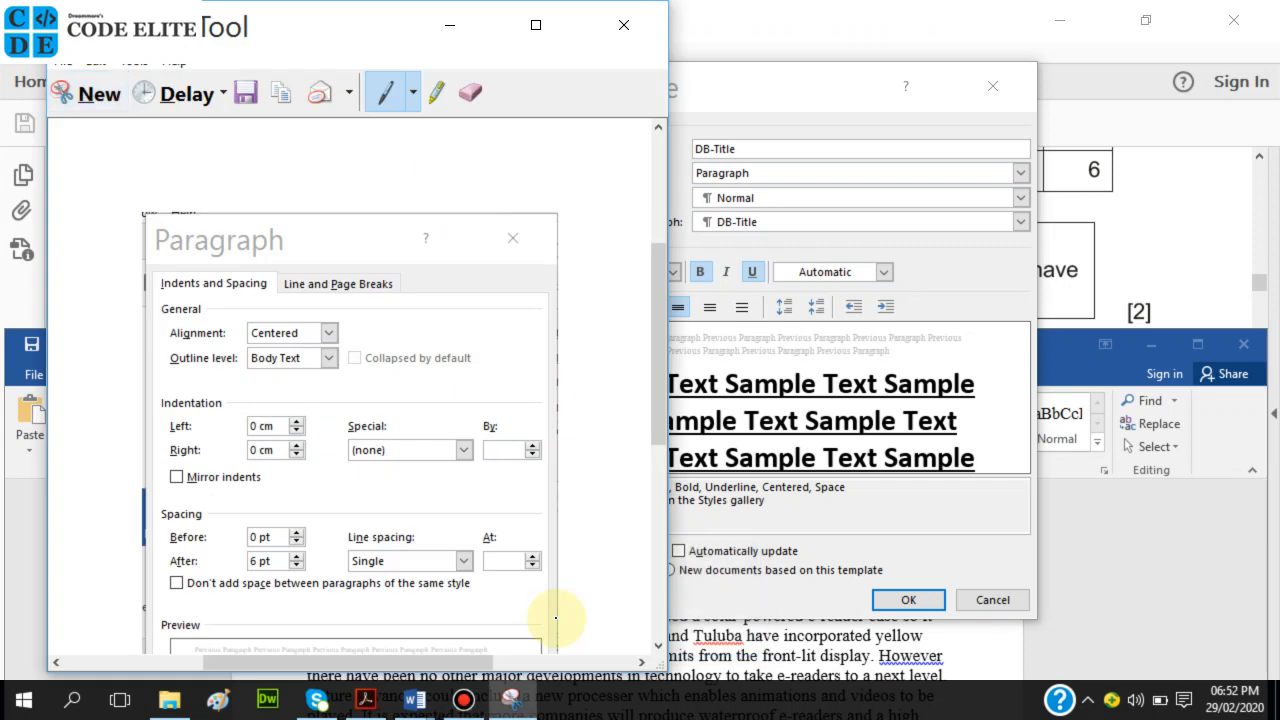
left_click(107, 95)
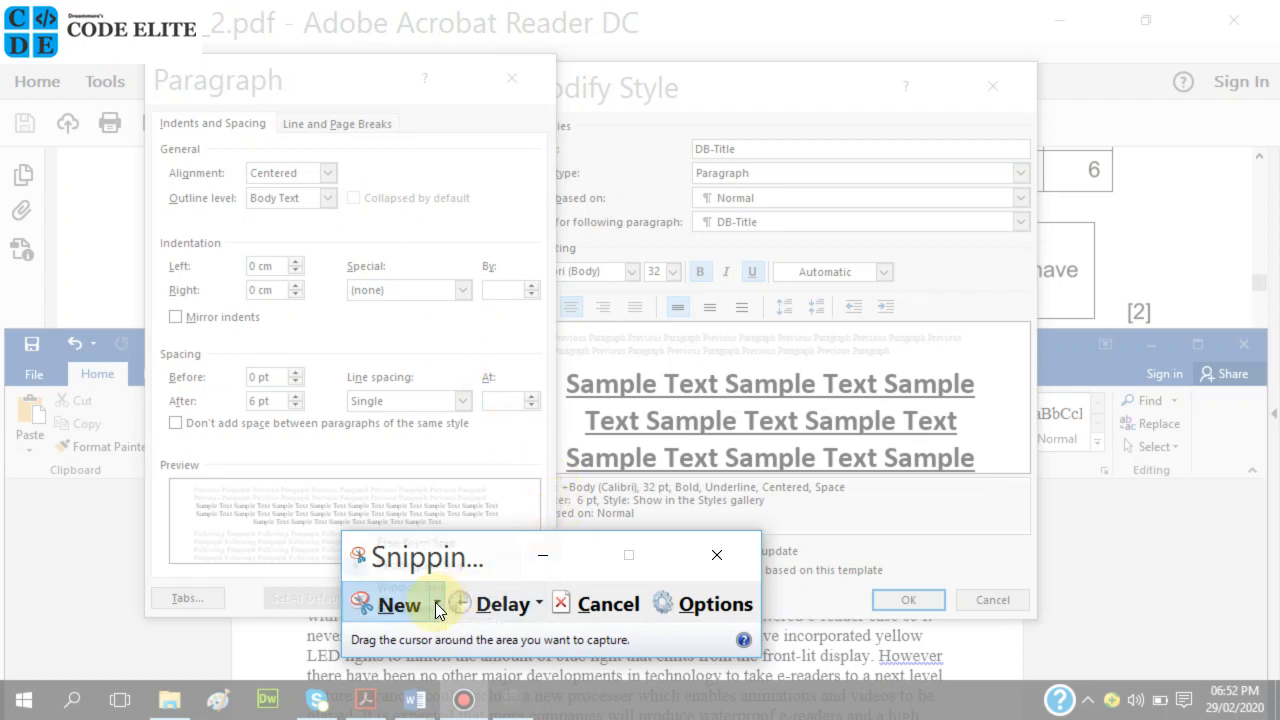
left_click(439, 602)
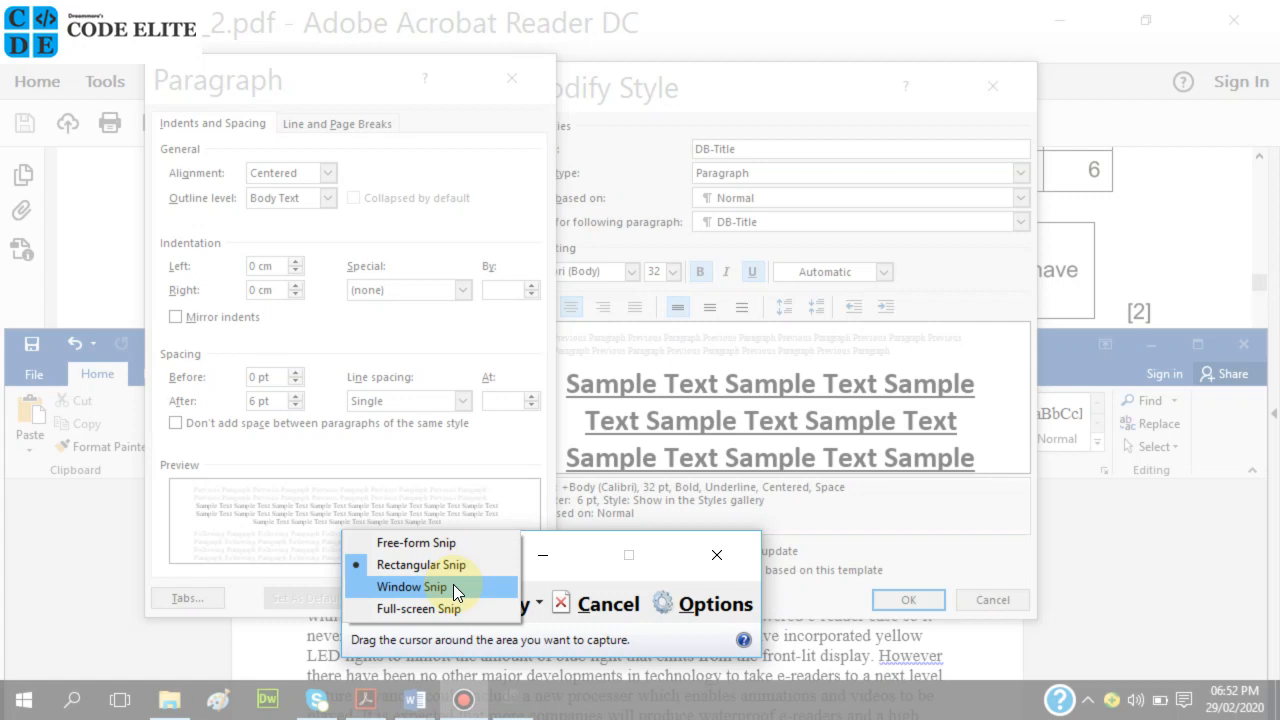
left_click(453, 586)
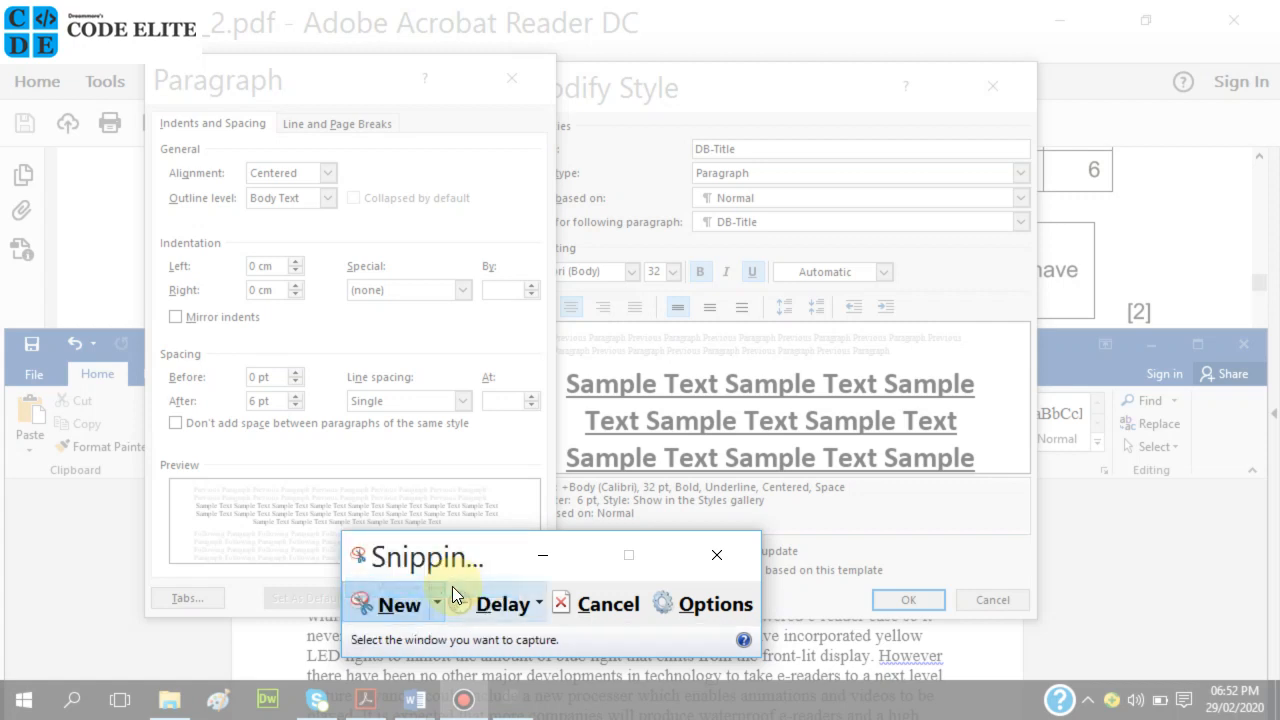
left_click(371, 91)
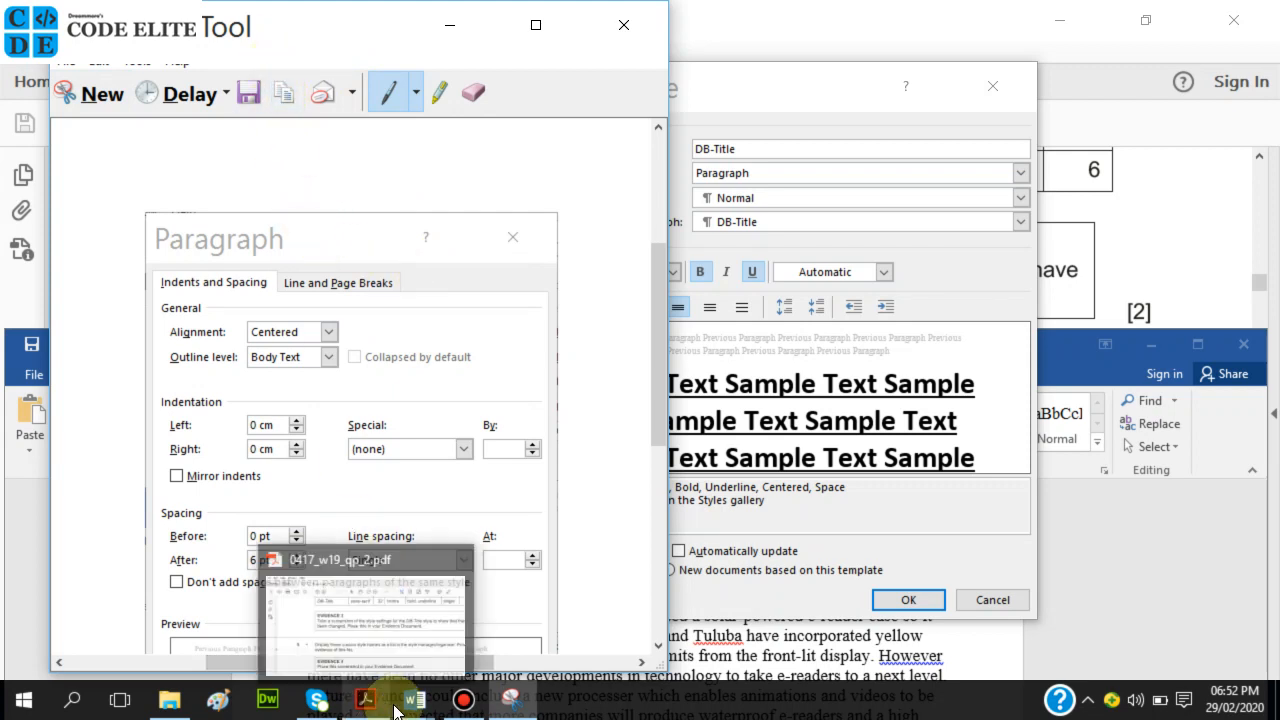
Close the DB-Title Paragraph and Modify Style dialogs with OK.
mouse_move(414, 699)
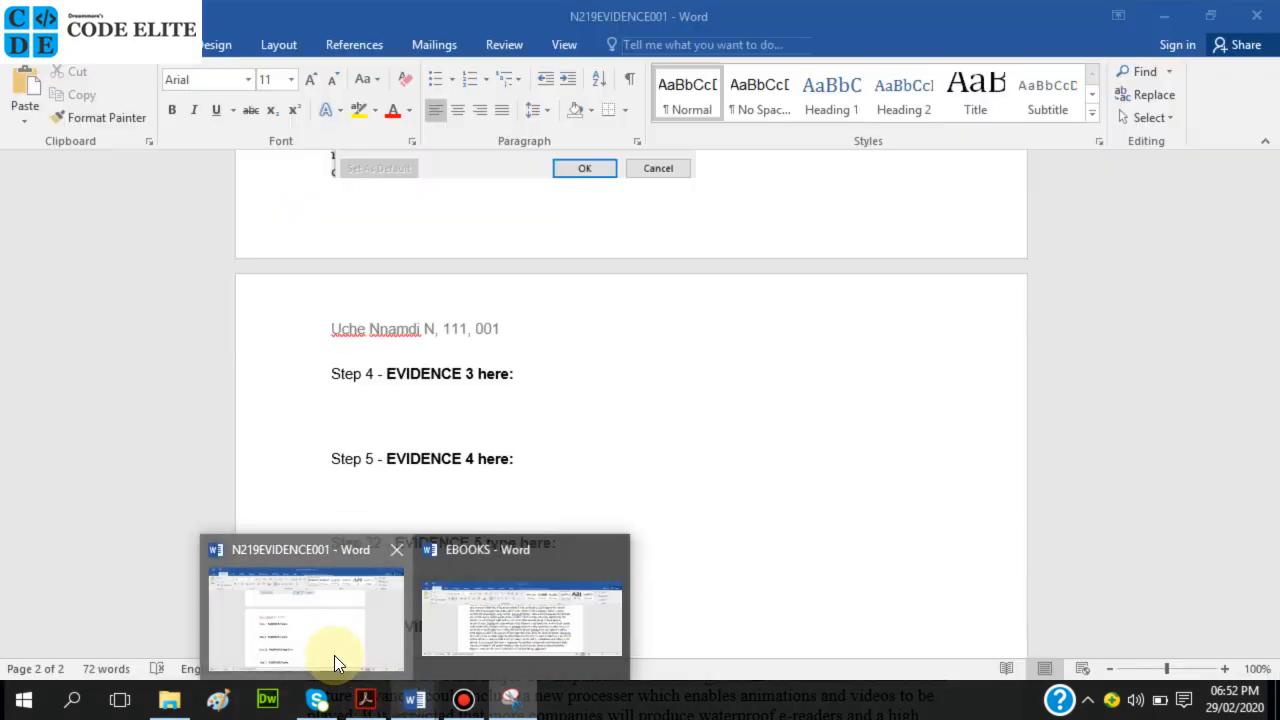
left_click(334, 655)
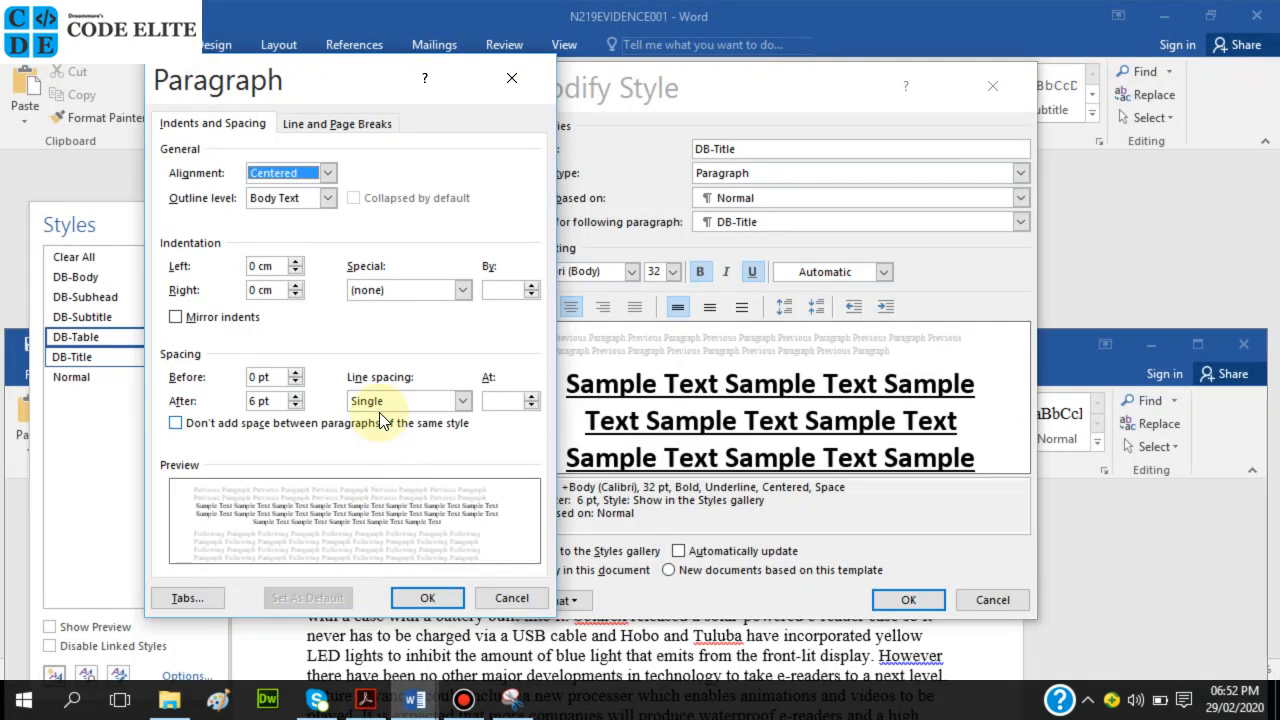
left_click(418, 598)
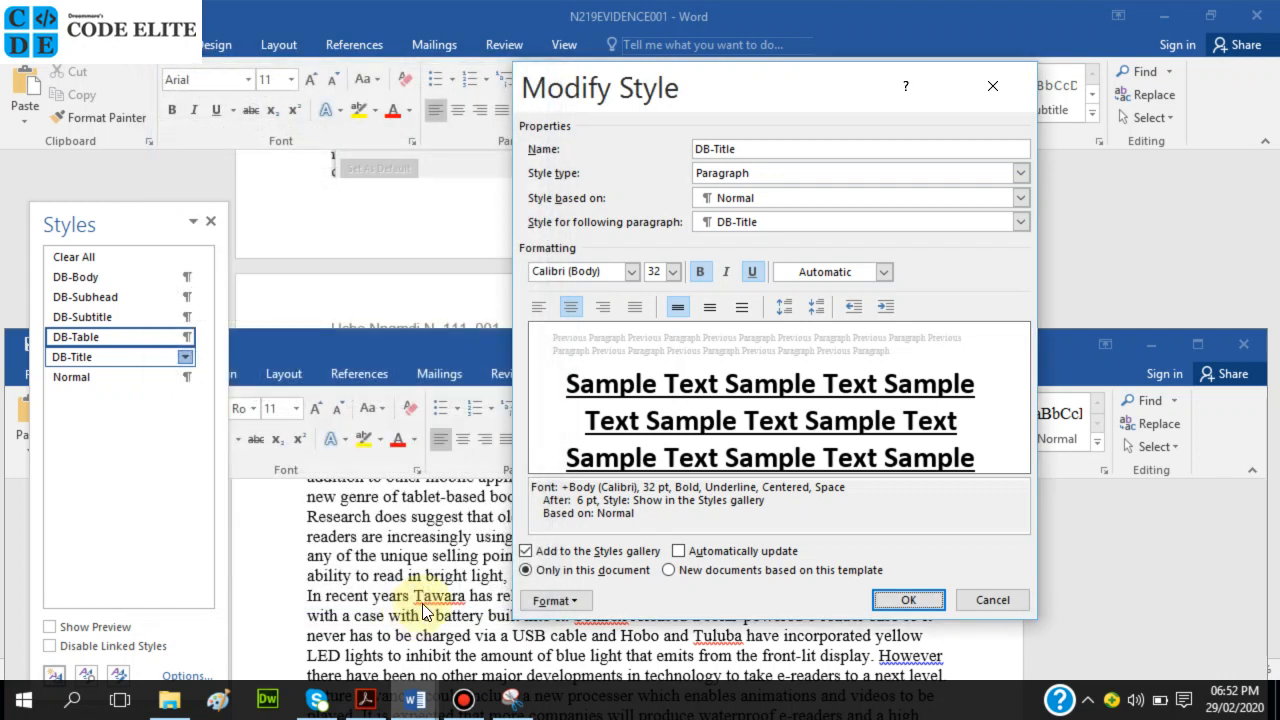
left_click(903, 600)
Paste the Paragraph screenshot under Step 4 – EVIDENCE 3 in N219EVIDENCE001 and shrink it slightly.
mouse_move(418, 697)
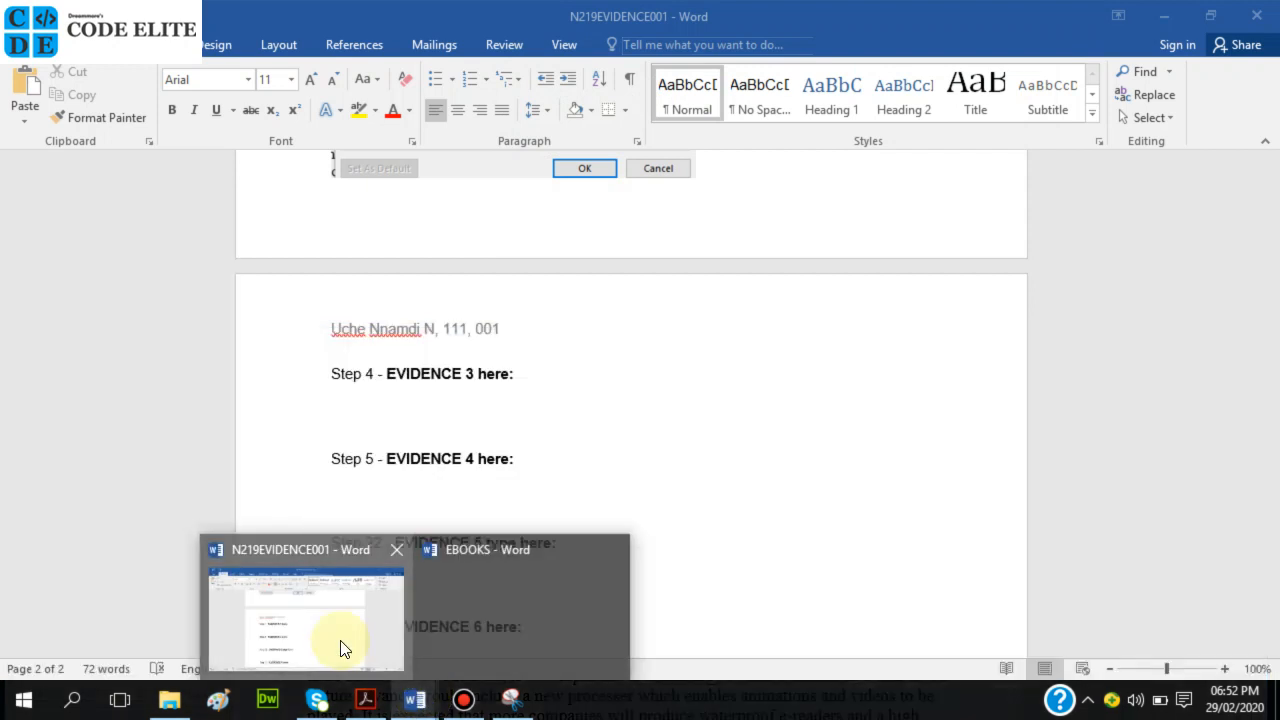
left_click(340, 648)
left_click(409, 400)
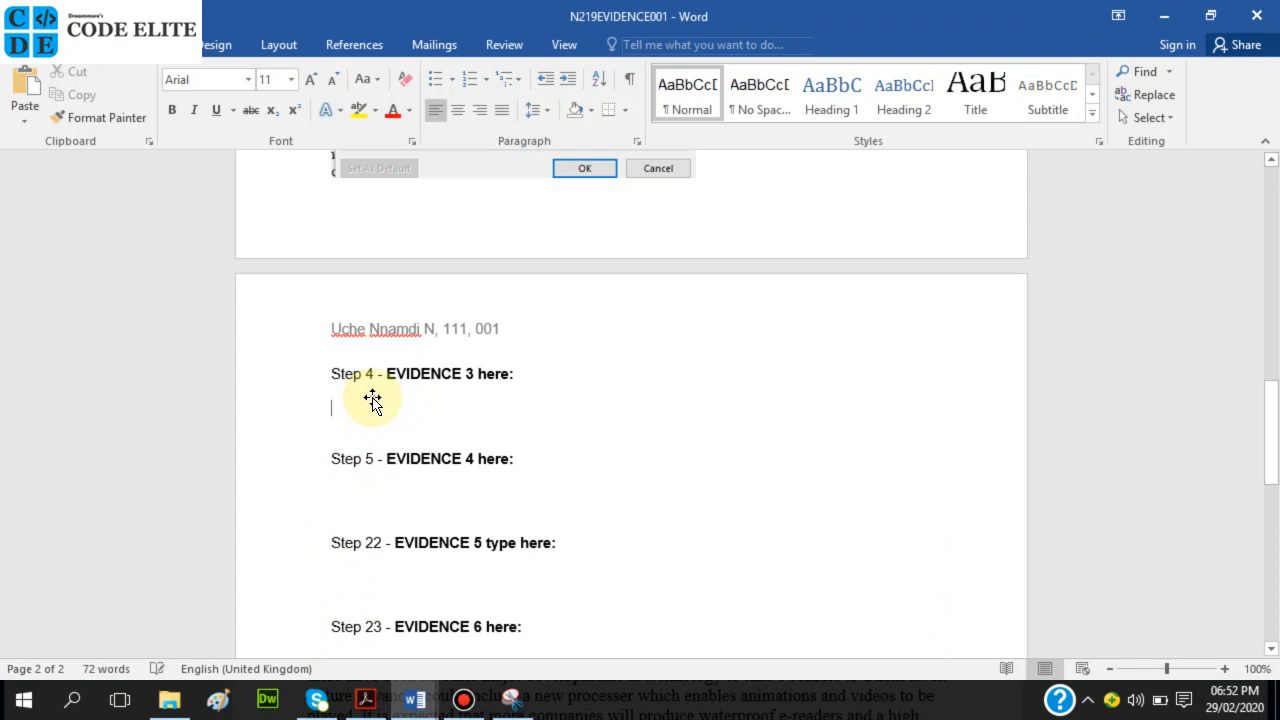
key("ctrl+v")
left_click(738, 610)
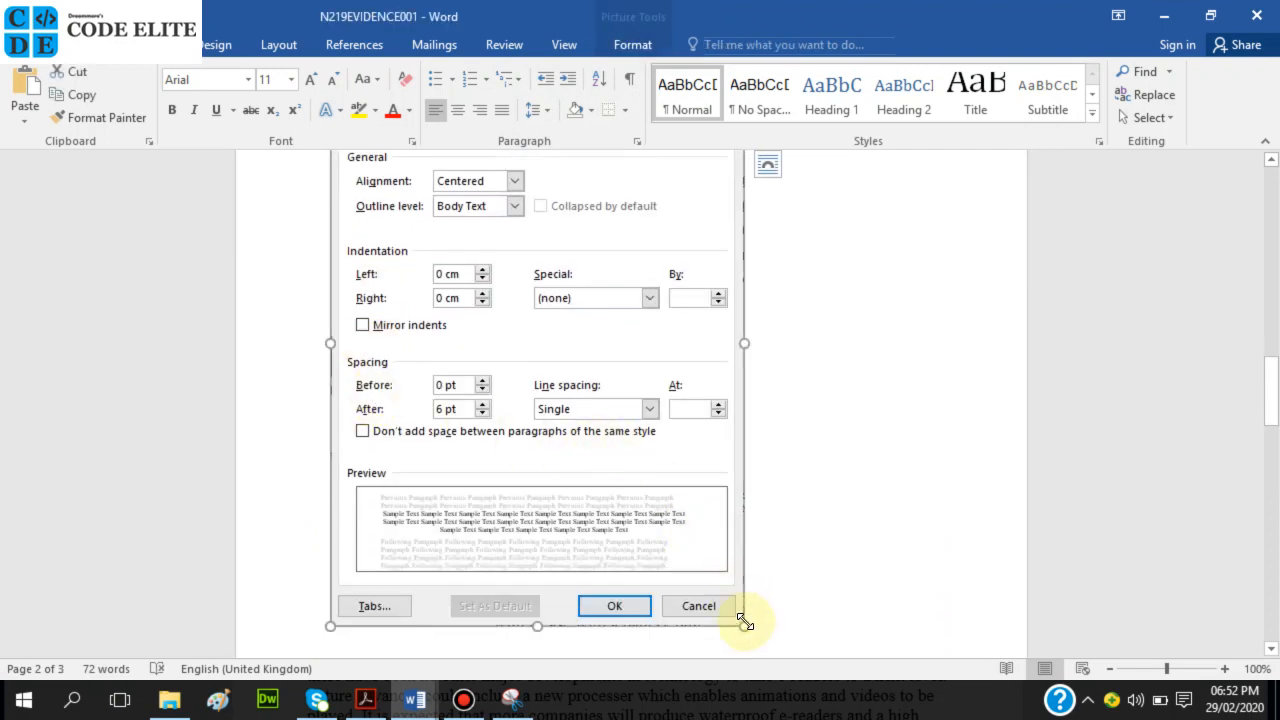
left_click_drag(620, 371, 622, 371)
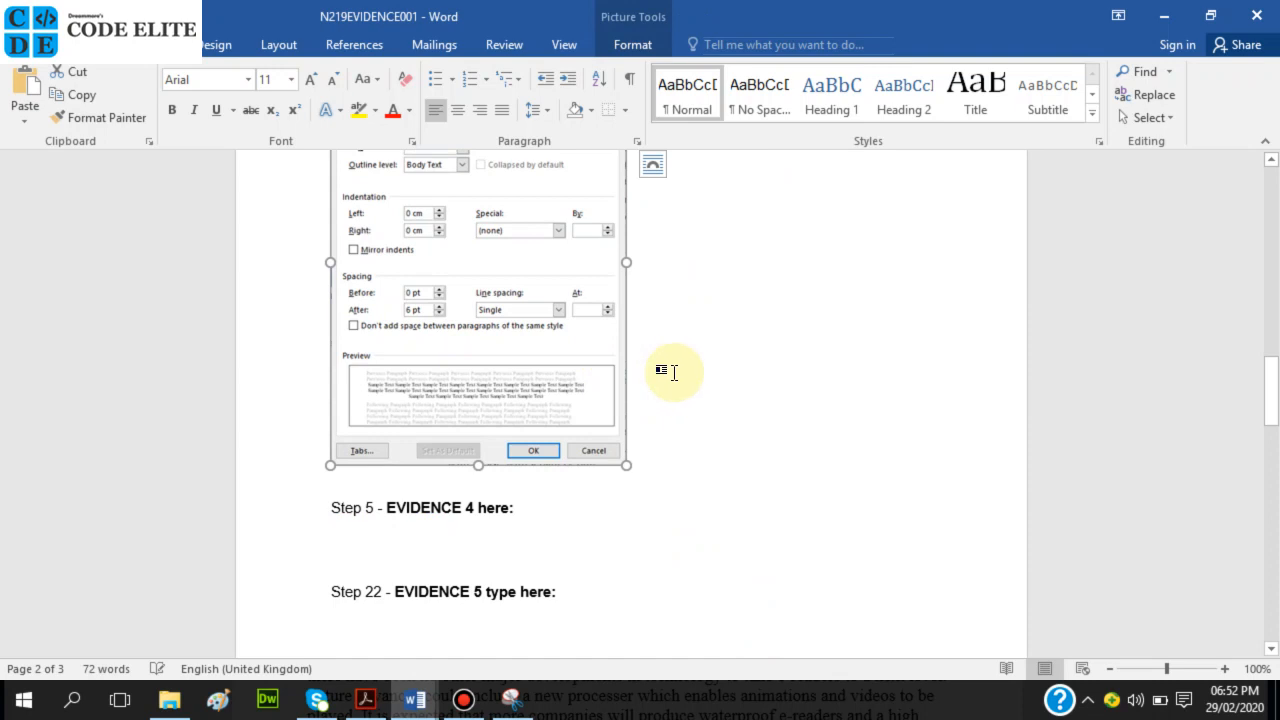
left_click(676, 369)
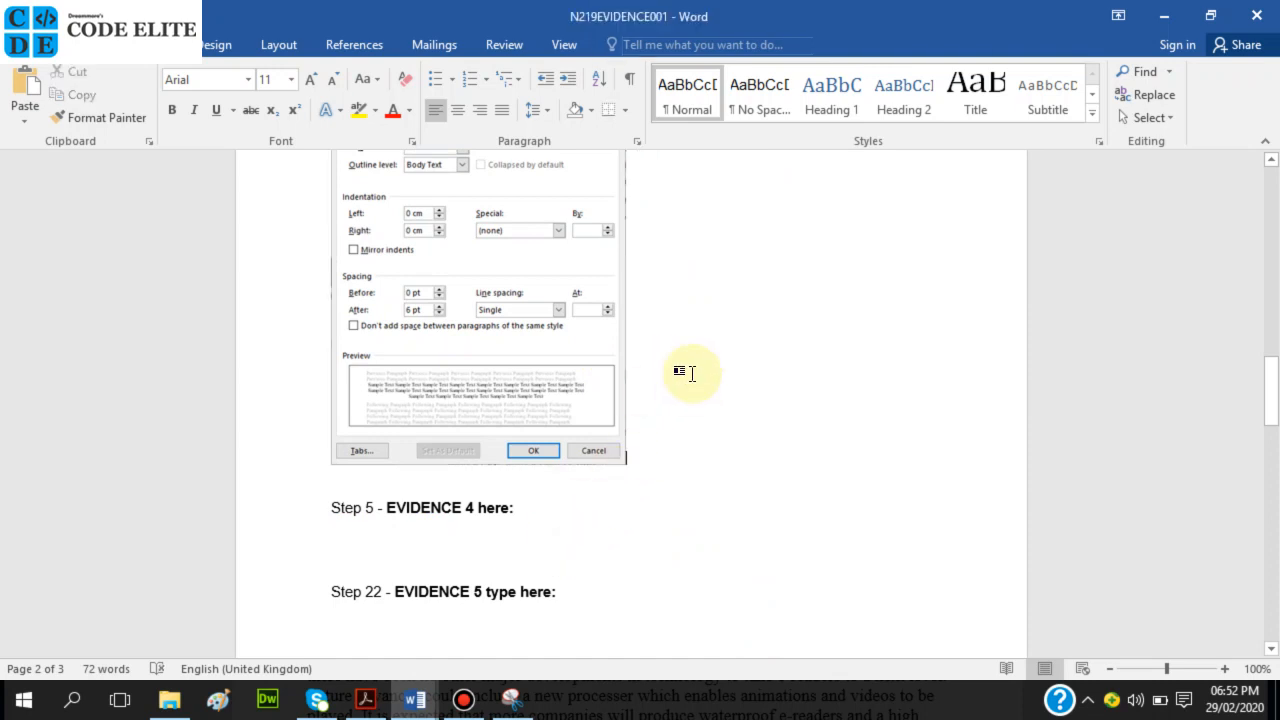
Check the evidence page, then switch to the exam paper showing question 5.
scroll(686, 370, "up", 1)
scroll(690, 366, "up", 4)
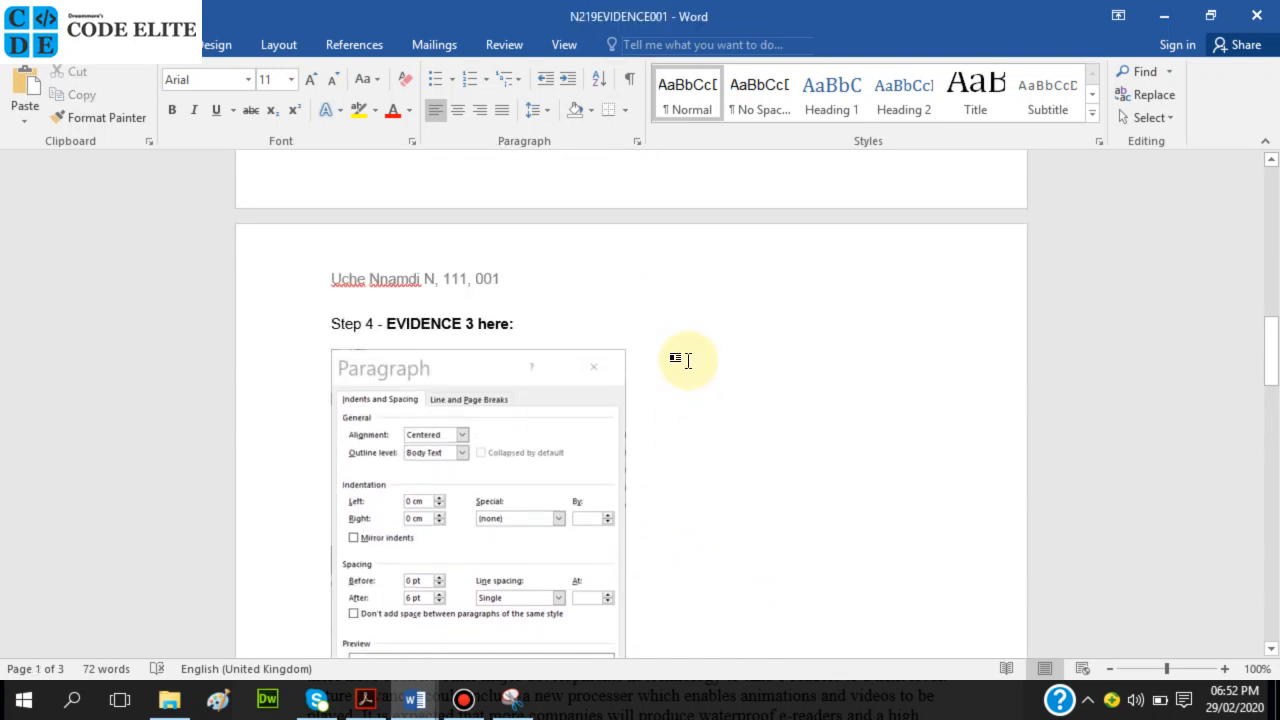
scroll(650, 474, "down", 2)
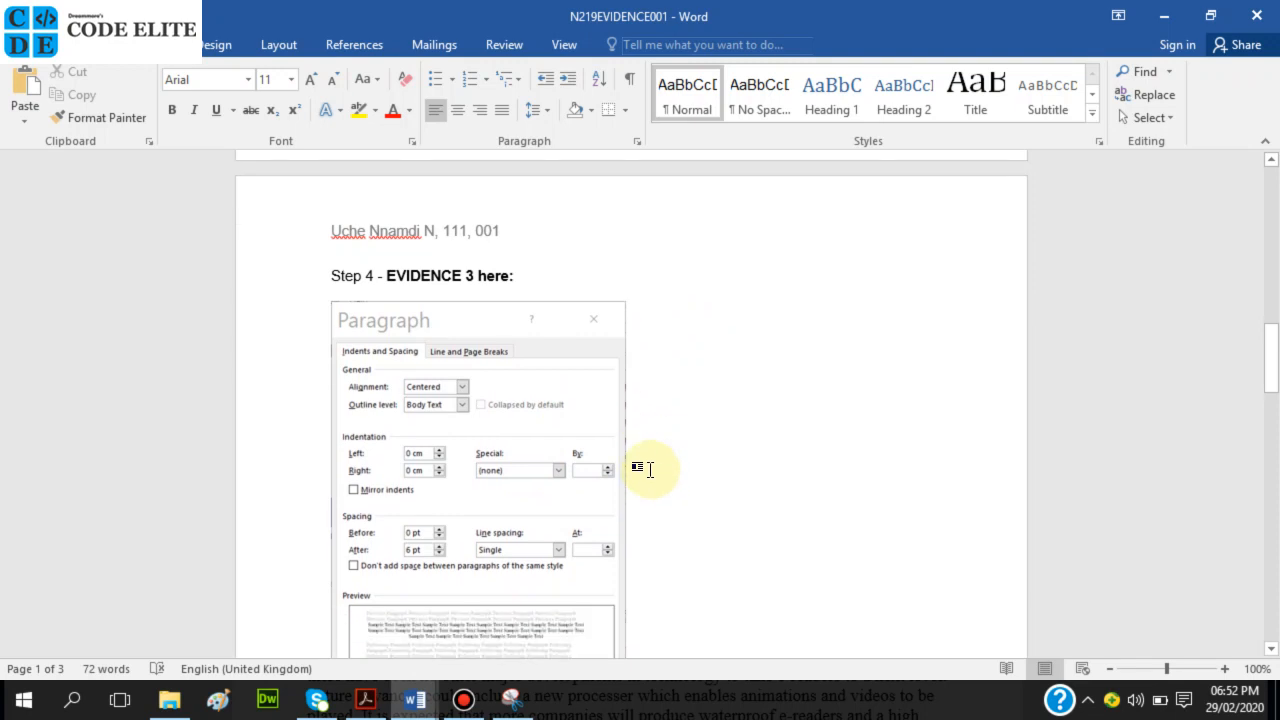
mouse_move(414, 697)
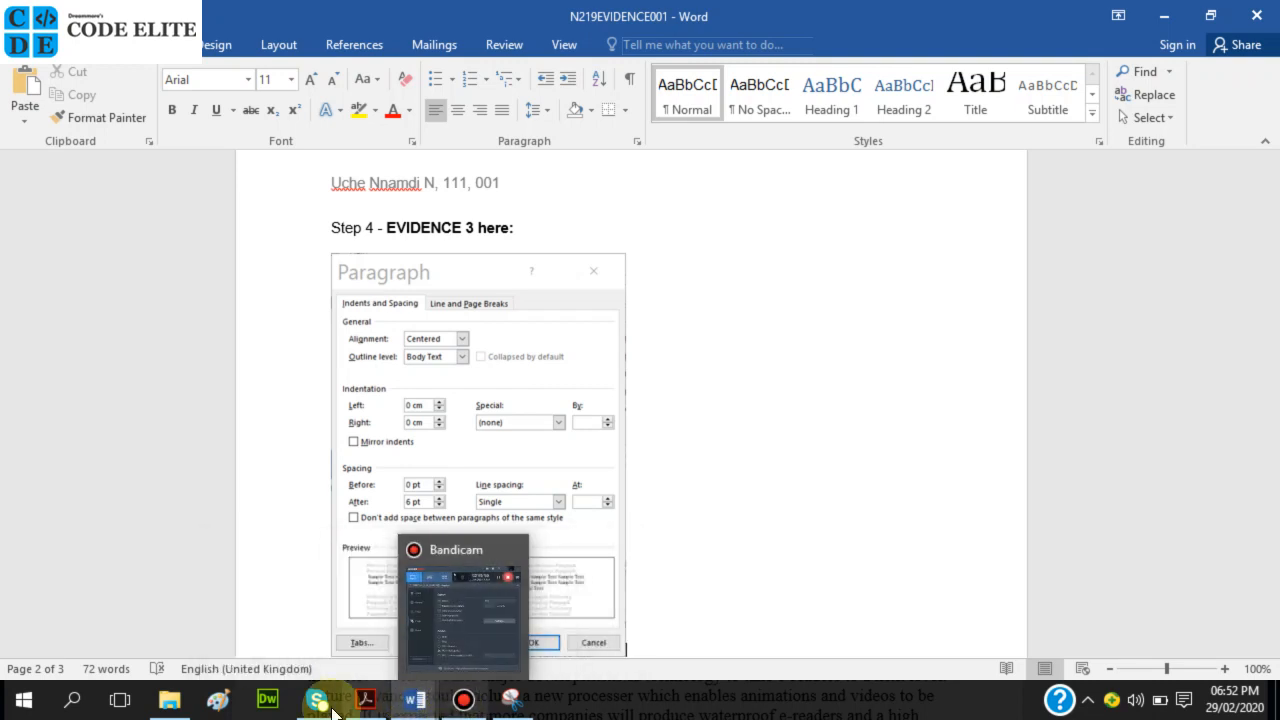
left_click(365, 707)
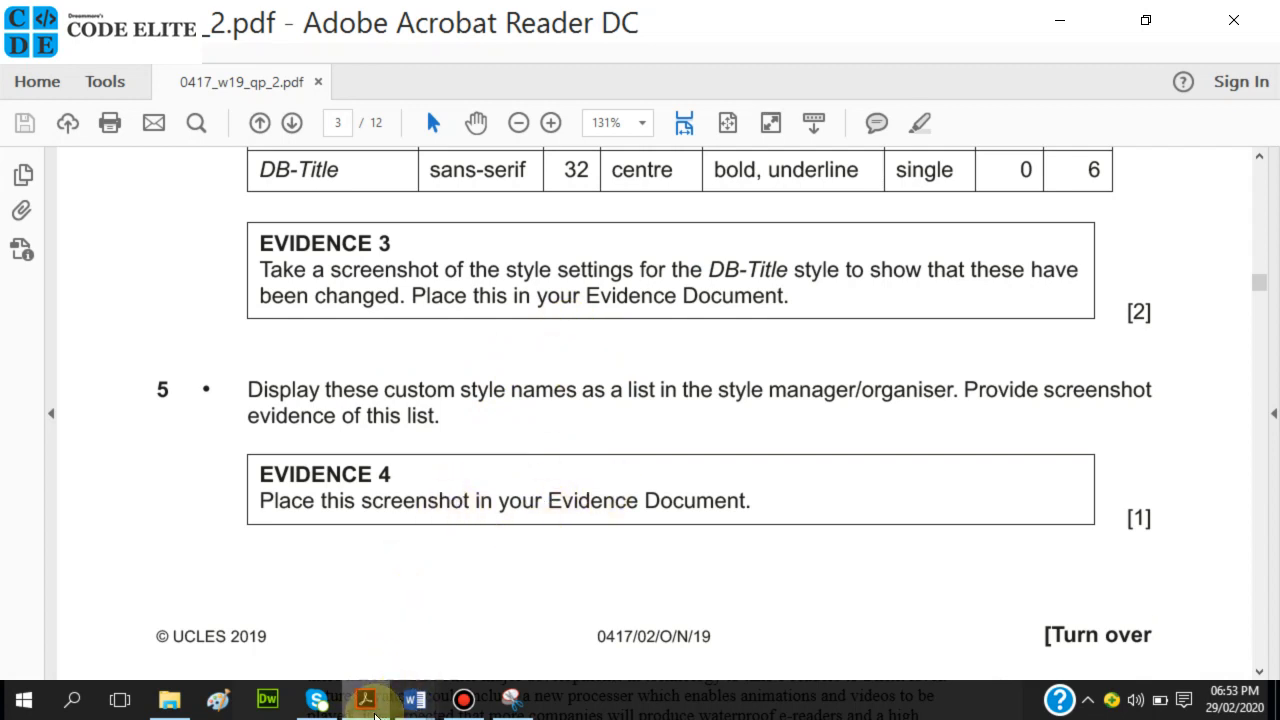
Read the EVIDENCE 3 task in the Acrobat question paper, then bring the EBOOKS Word document forward.
mouse_move(380, 708)
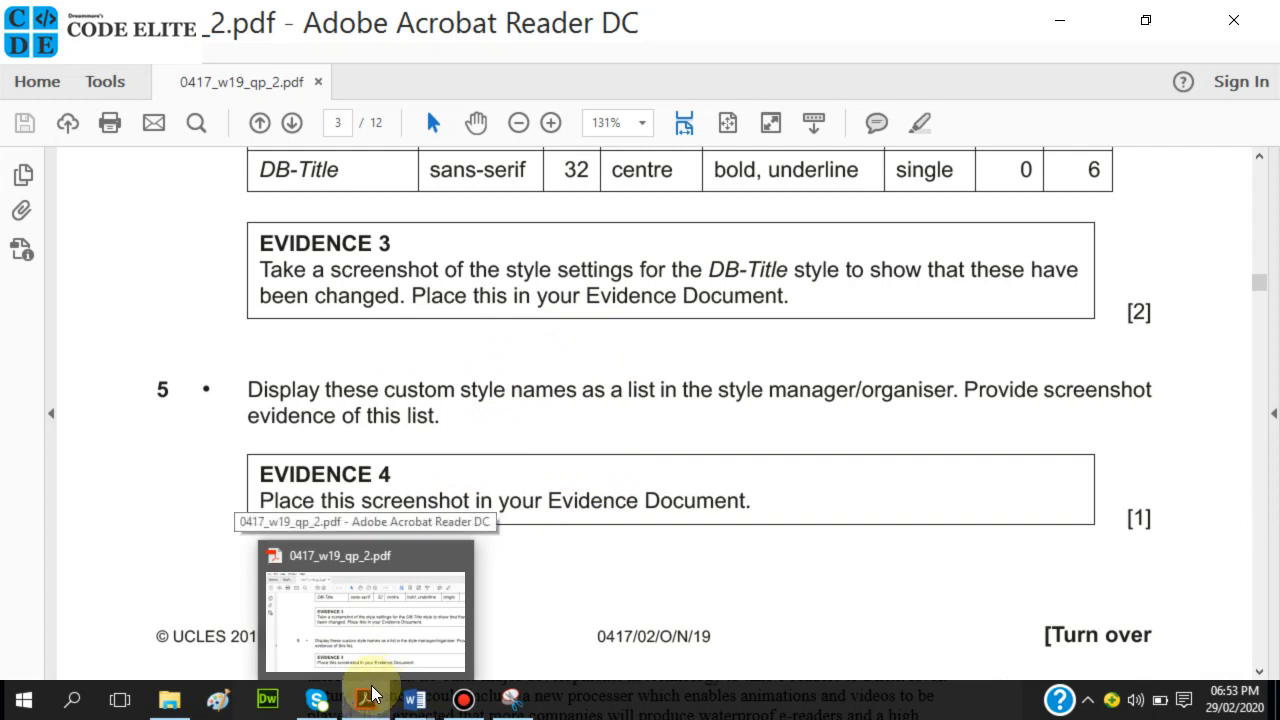
left_click(365, 617)
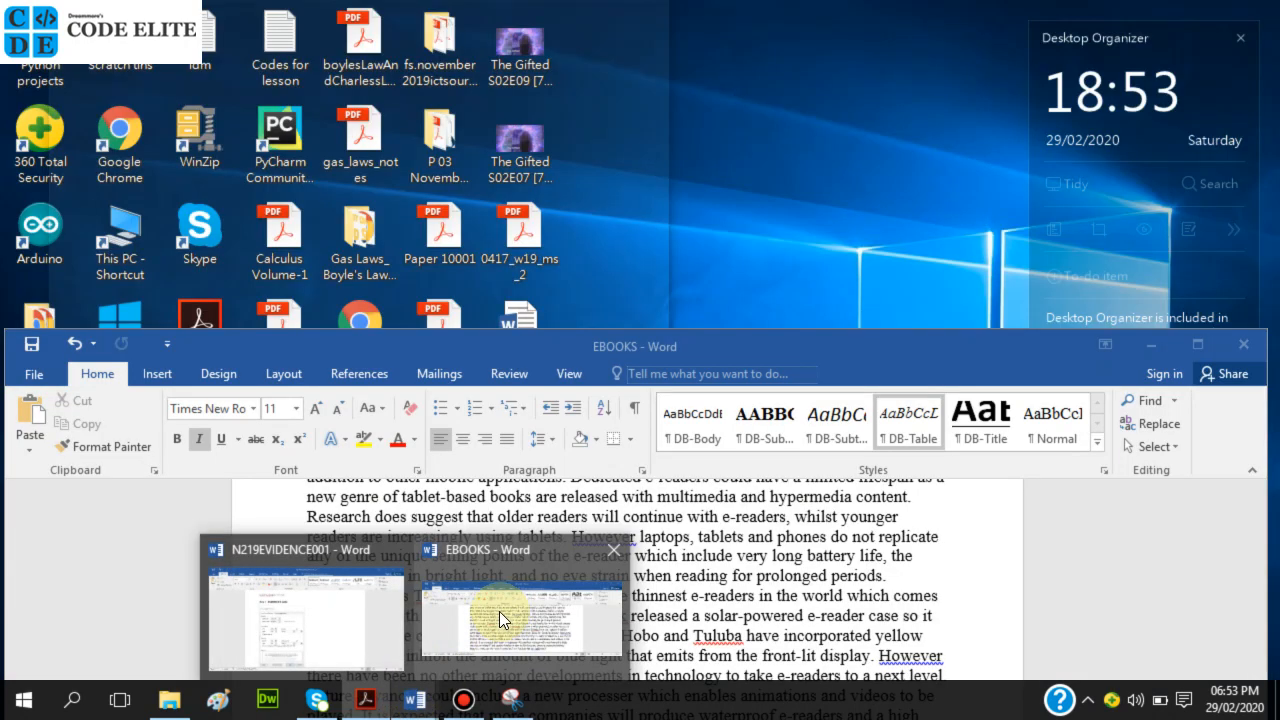
left_click(499, 611)
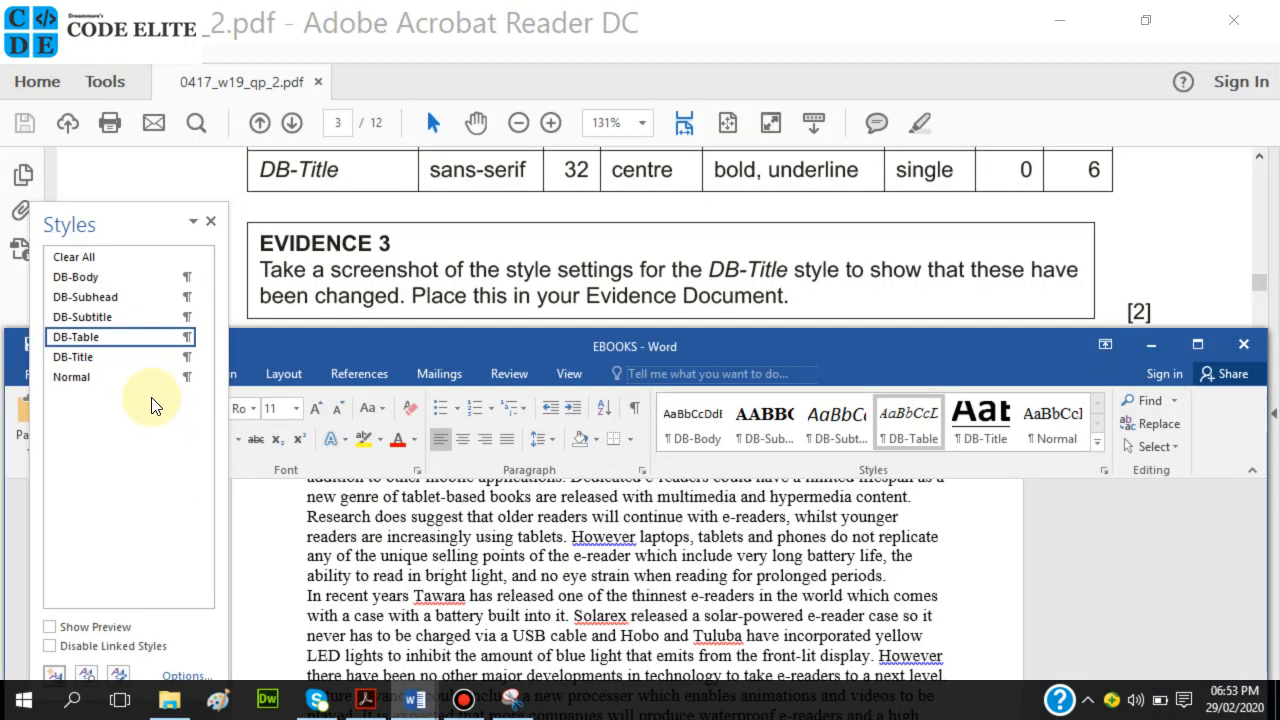
Open the DB-Title Modify Style window and take a Snipping Tool window capture of it.
right_click(83, 359)
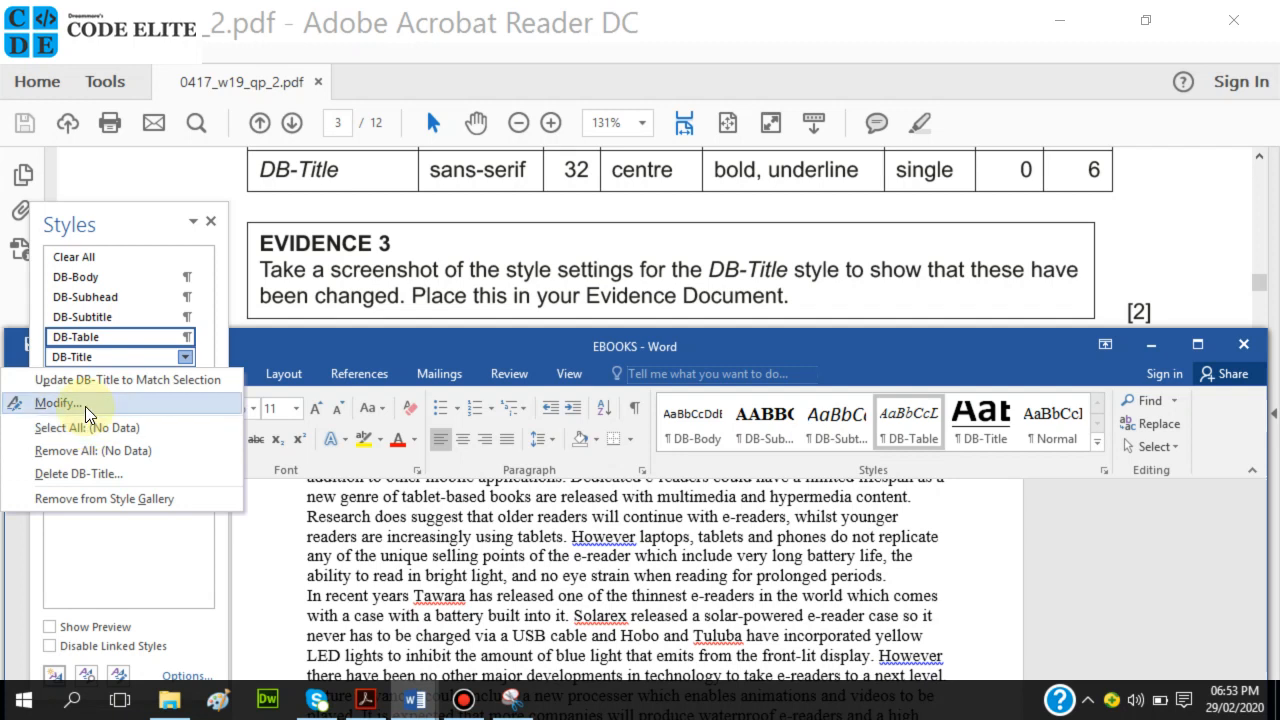
left_click(60, 403)
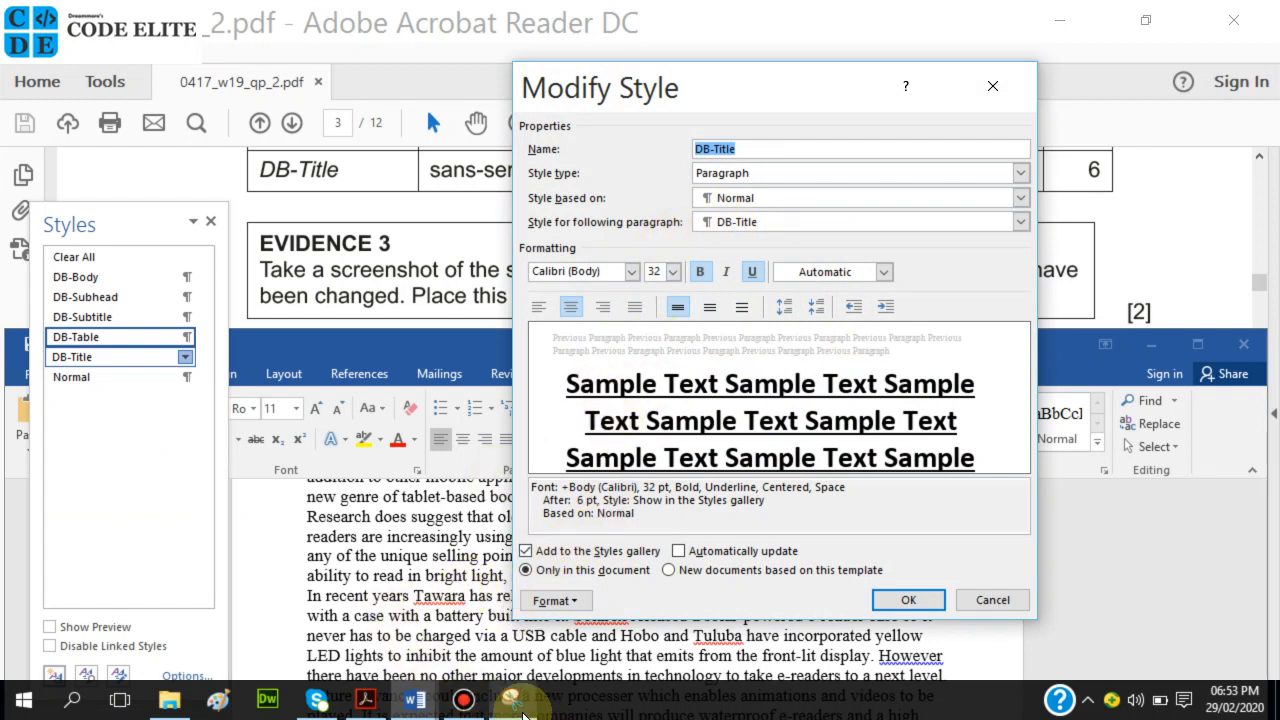
left_click(516, 704)
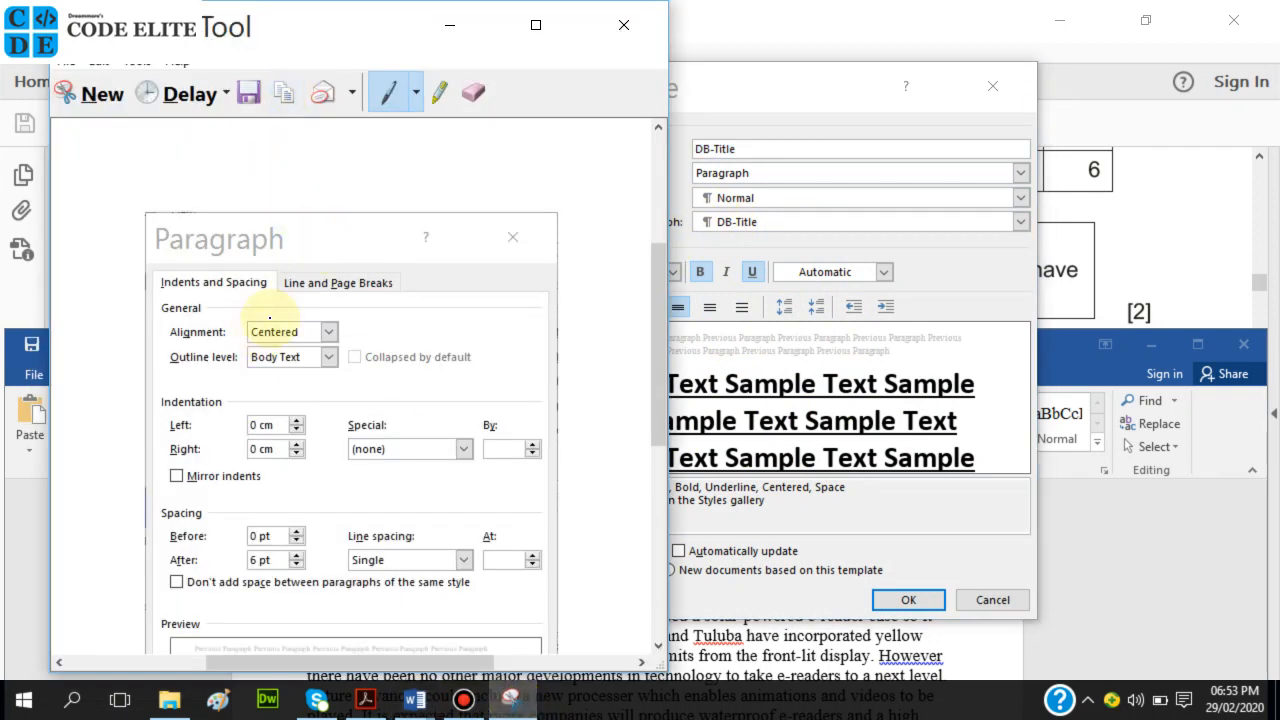
left_click(111, 95)
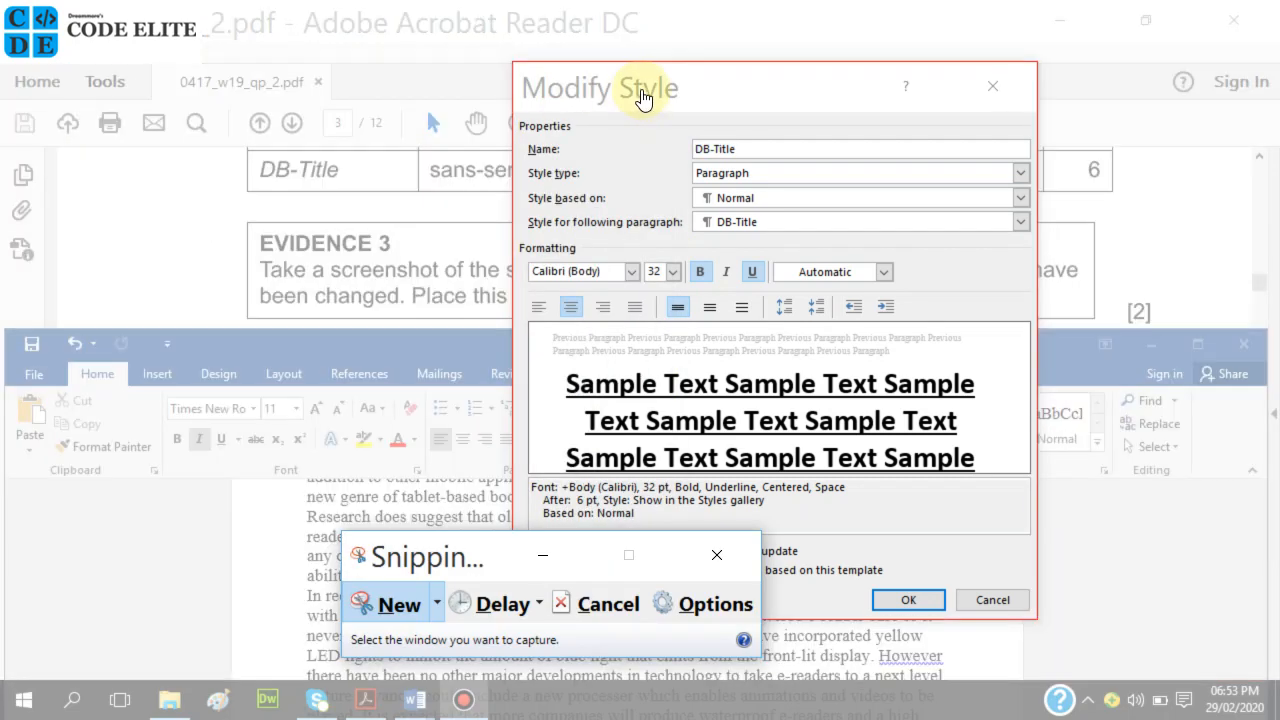
left_click(643, 89)
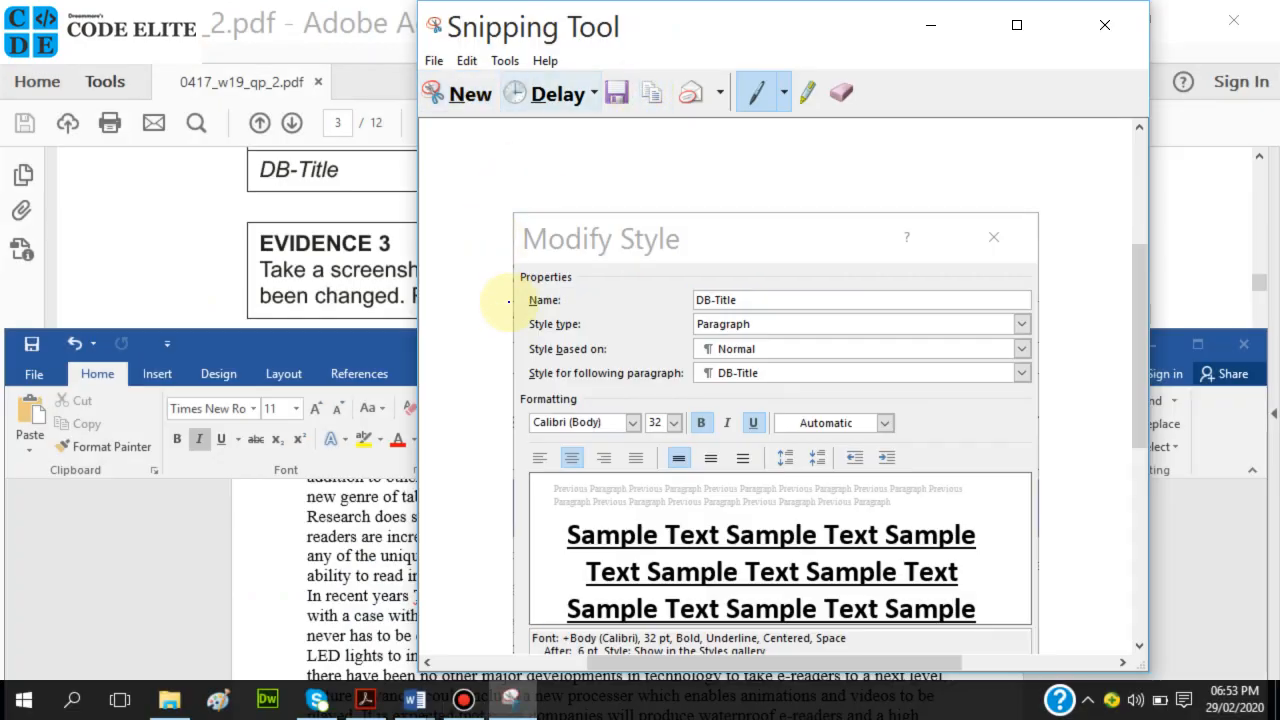